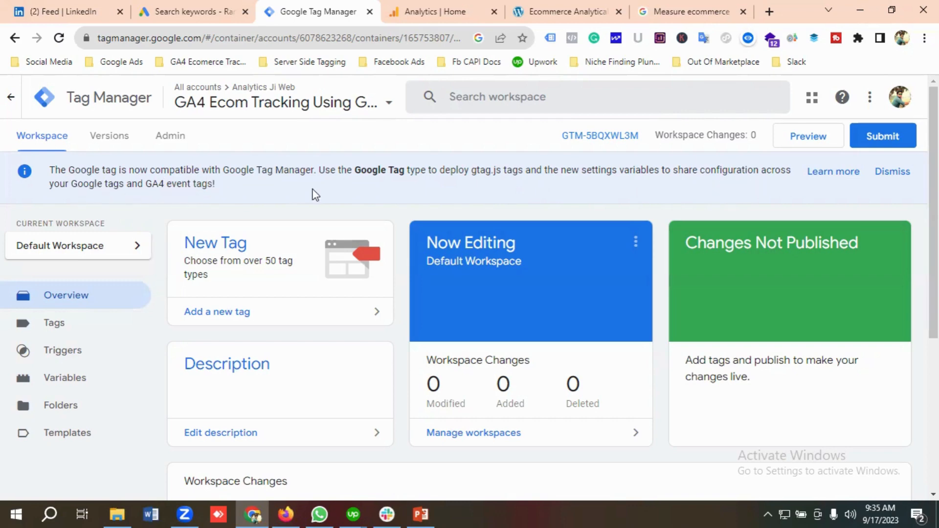
Open the Google tag announcement from the workspace notice and read its benefits, settings variables and automatic upgrade information
click(838, 181)
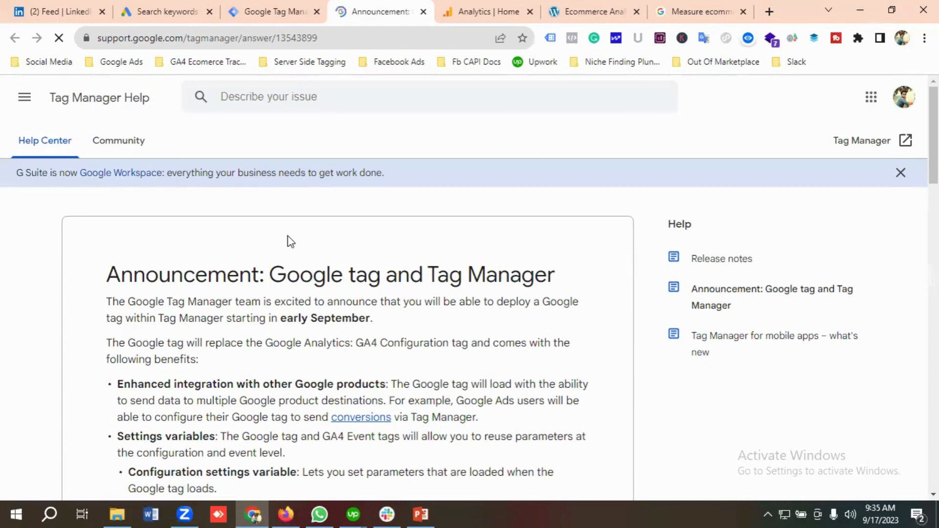
scroll(288, 235, down, 2)
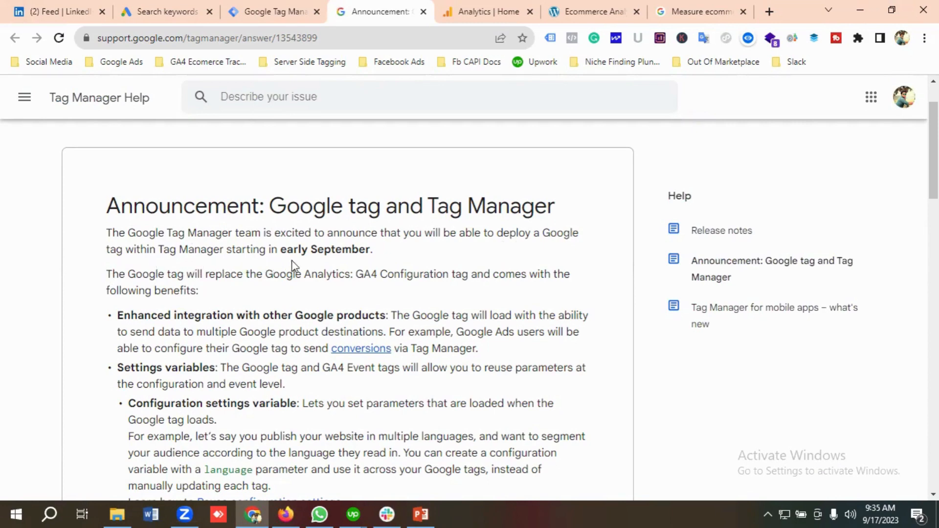
scroll(141, 233, down, 1)
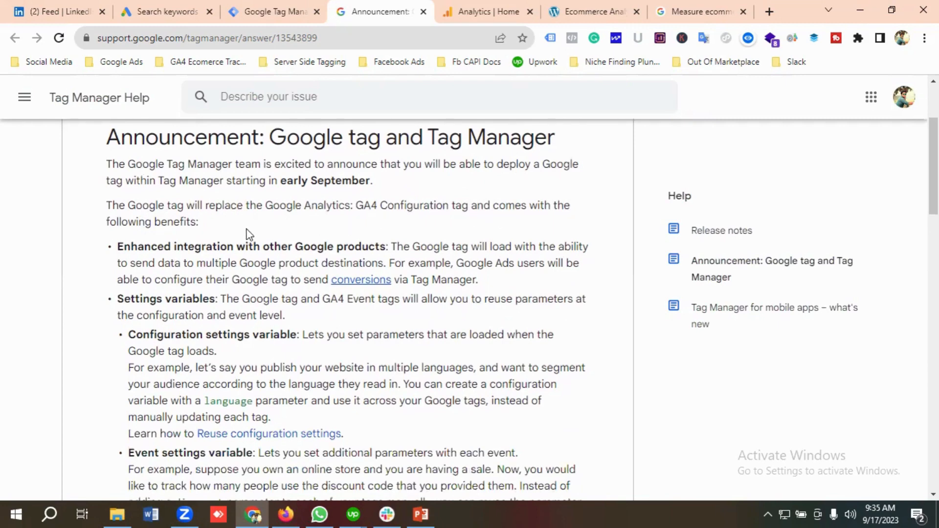
scroll(247, 234, down, 3)
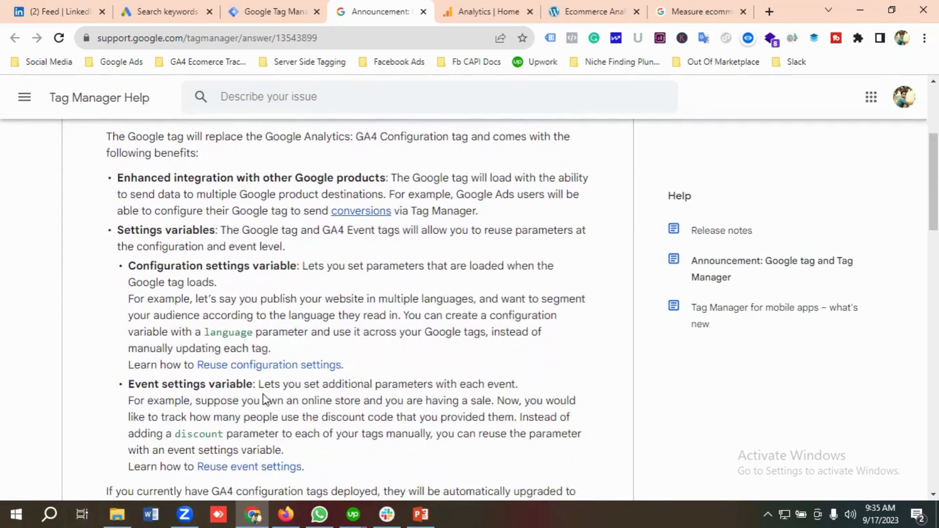
scroll(235, 328, up, 5)
scroll(247, 330, down, 2)
scroll(254, 331, down, 2)
scroll(298, 264, down, 2)
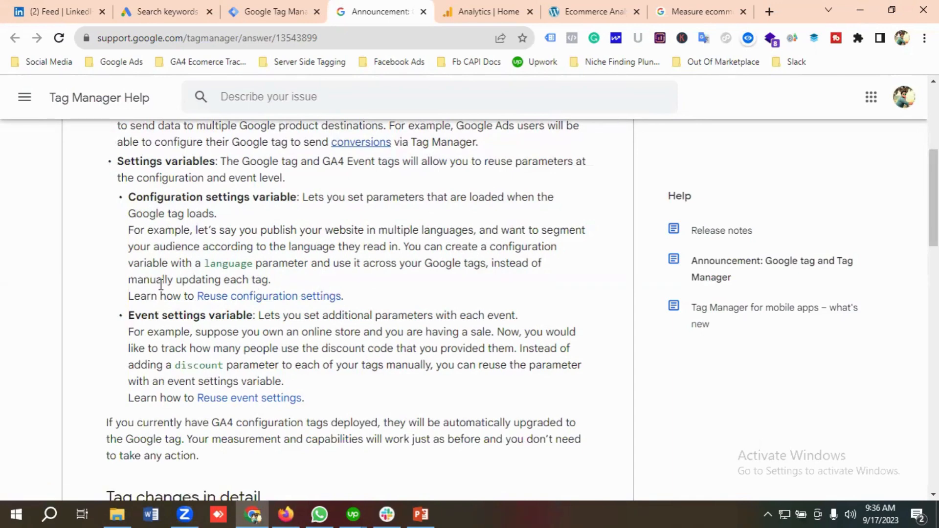
scroll(160, 284, down, 1)
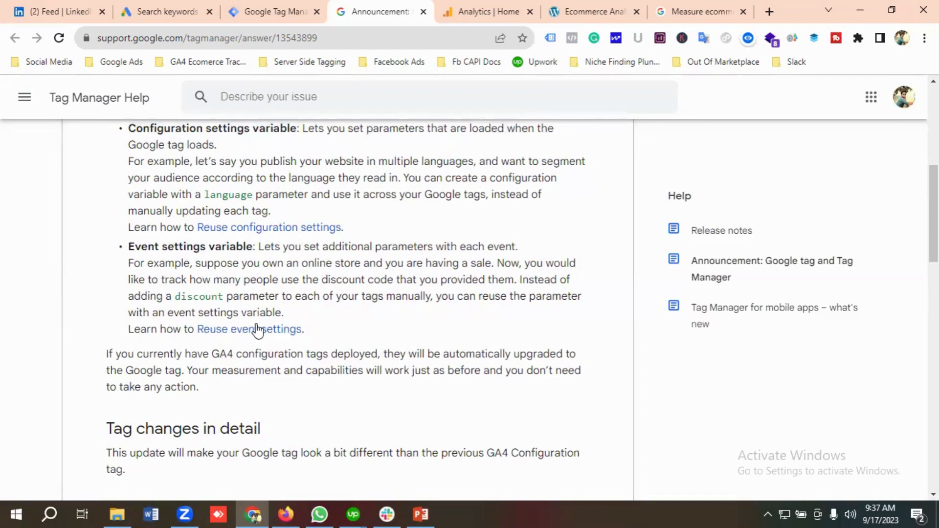
scroll(257, 330, down, 1)
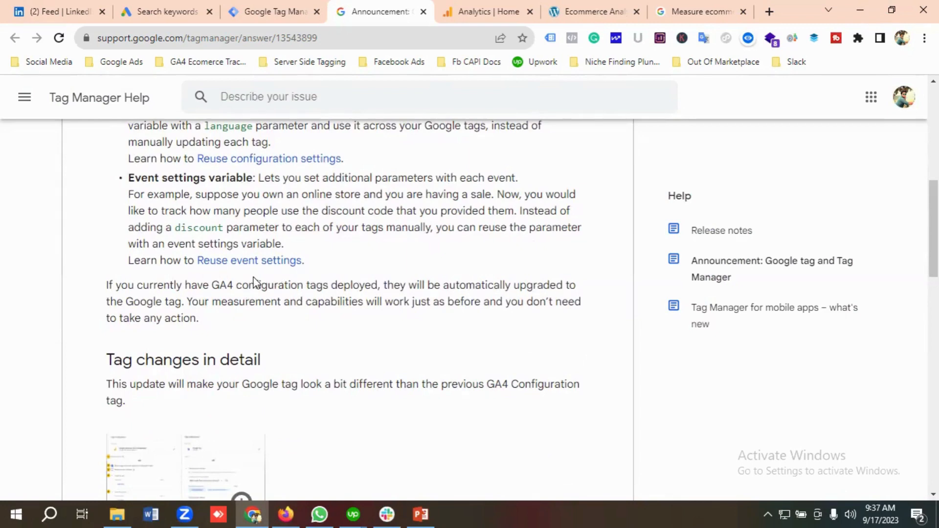
scroll(255, 285, down, 1)
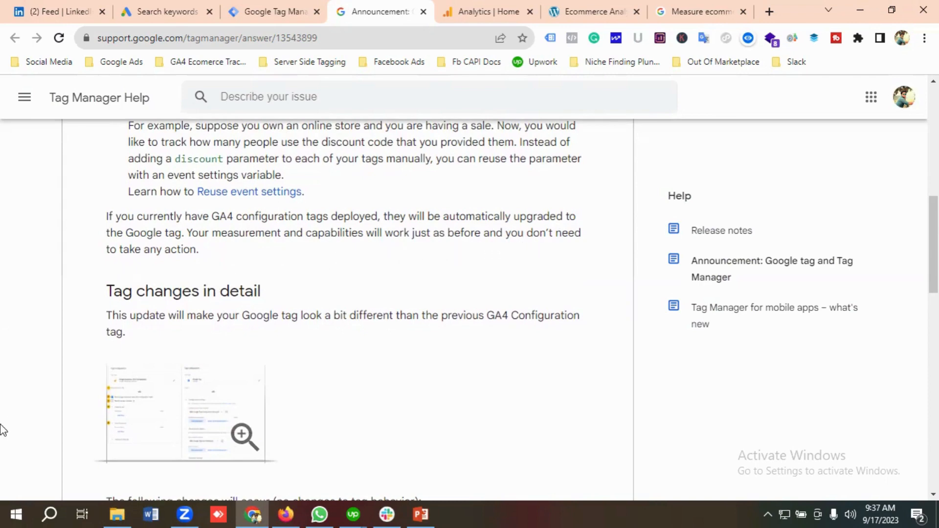
scroll(169, 311, up, 3)
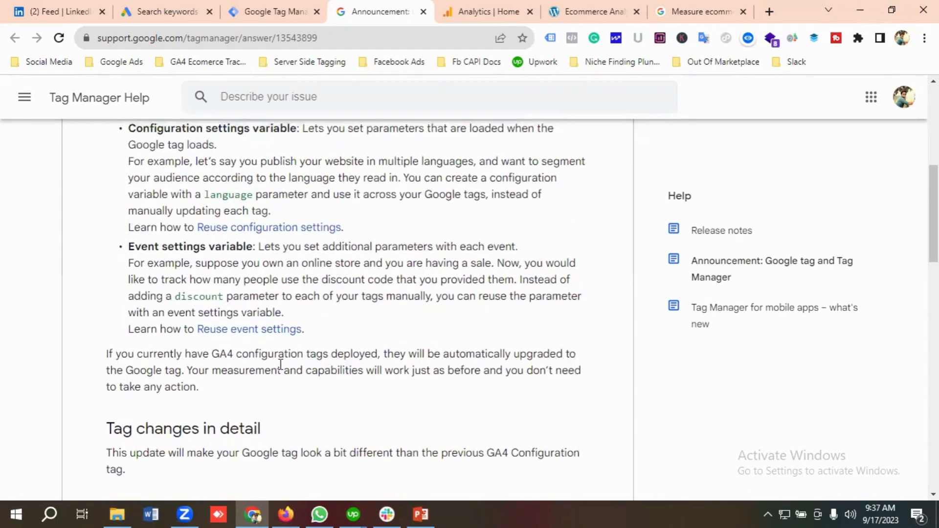
scroll(190, 306, down, 1)
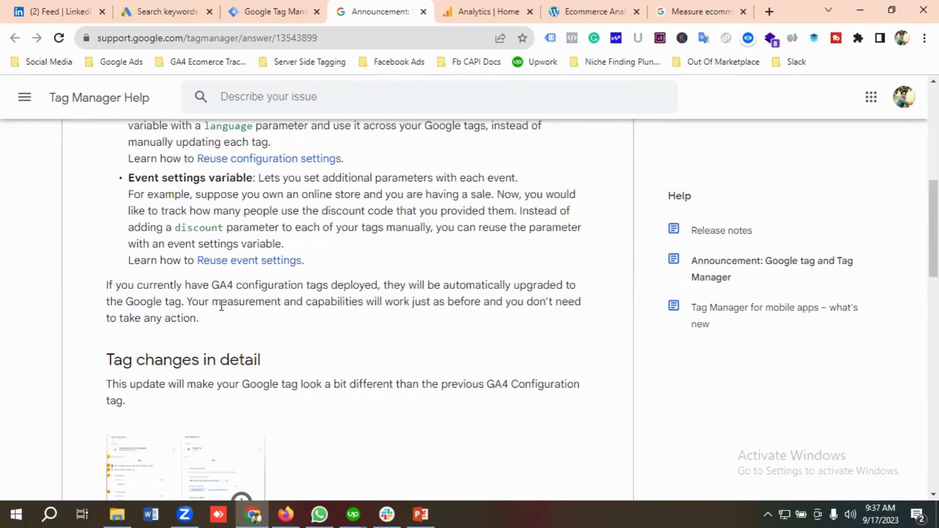
Read the announcement's Tag changes in detail section, from the Tag ID change through User Properties
scroll(221, 306, down, 3)
scroll(240, 308, down, 2)
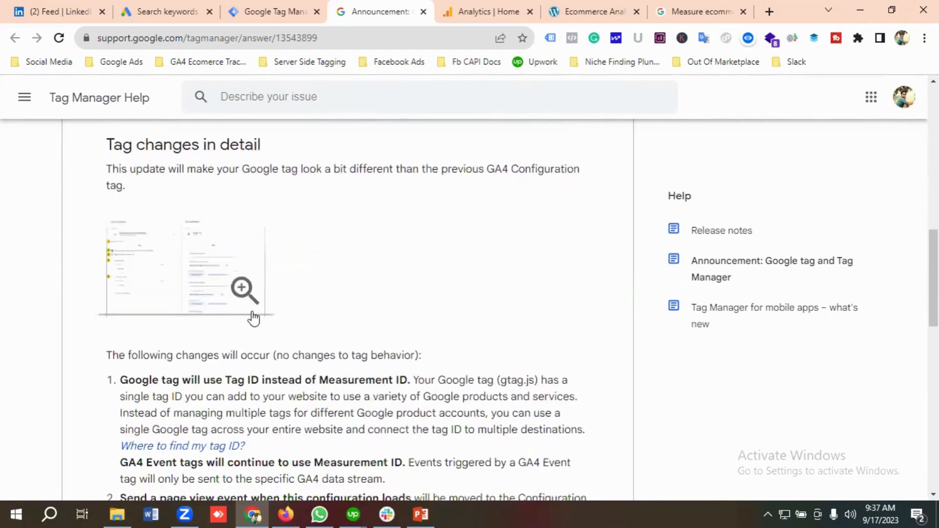
scroll(253, 318, up, 2)
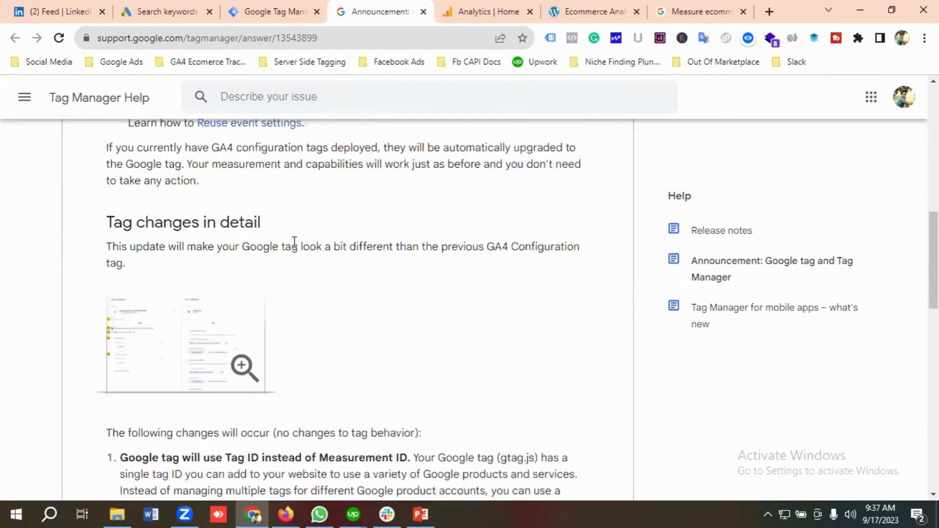
scroll(269, 281, down, 3)
scroll(249, 302, down, 1)
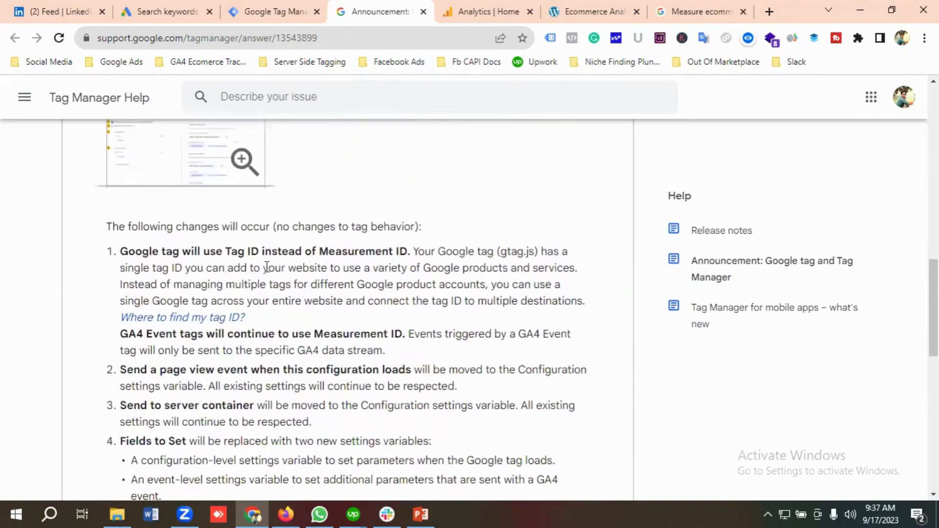
scroll(393, 262, down, 1)
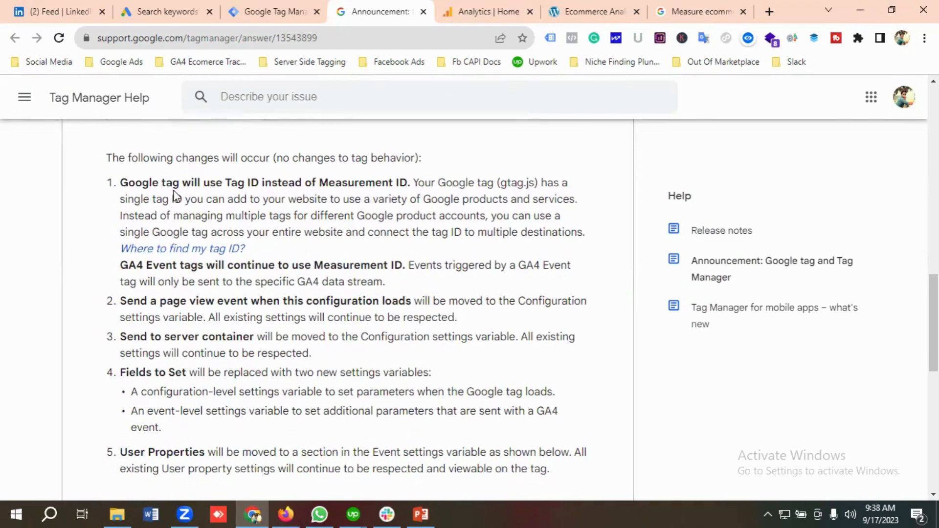
drag(122, 184, 187, 187)
click(273, 197)
scroll(306, 227, down, 1)
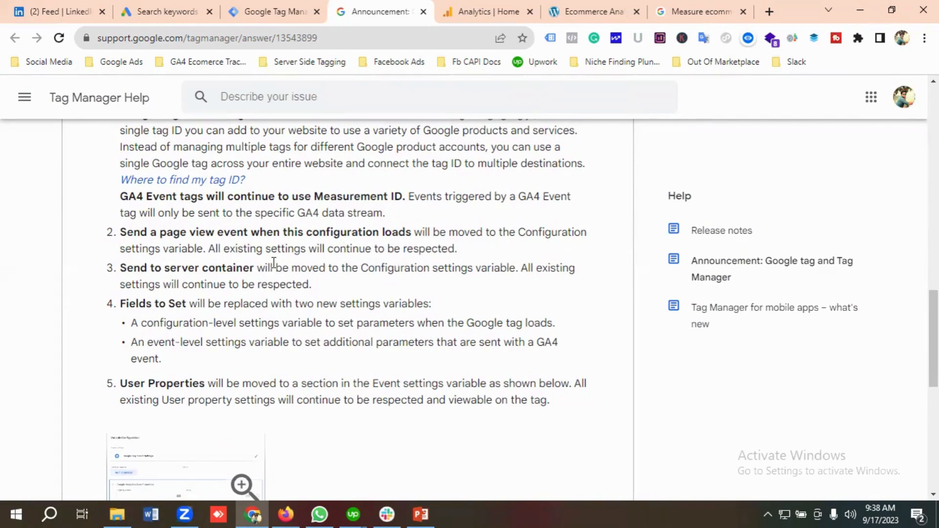
scroll(274, 264, down, 1)
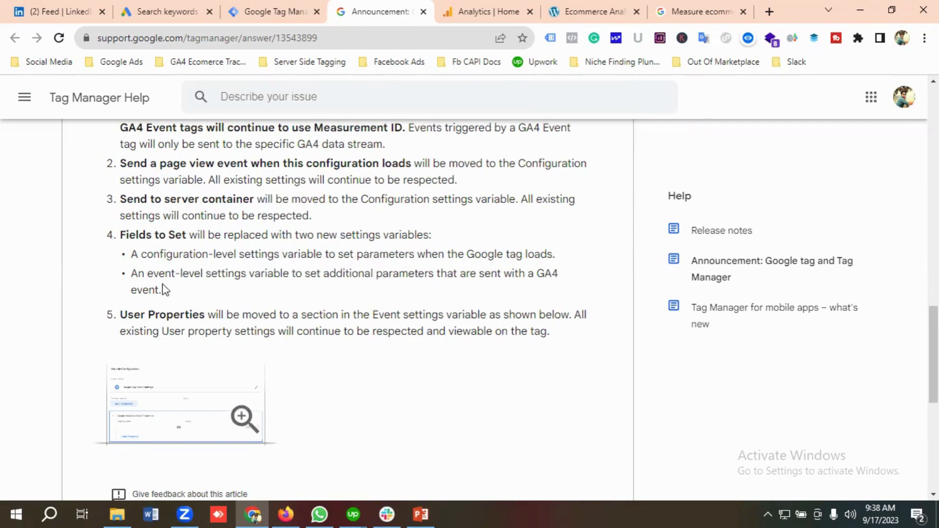
scroll(320, 270, down, 1)
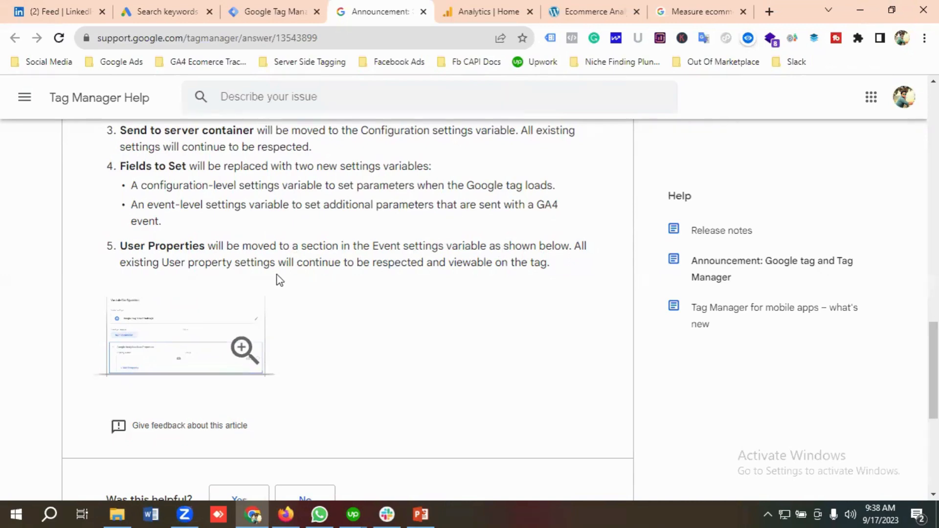
scroll(264, 278, down, 2)
scroll(432, 245, up, 1)
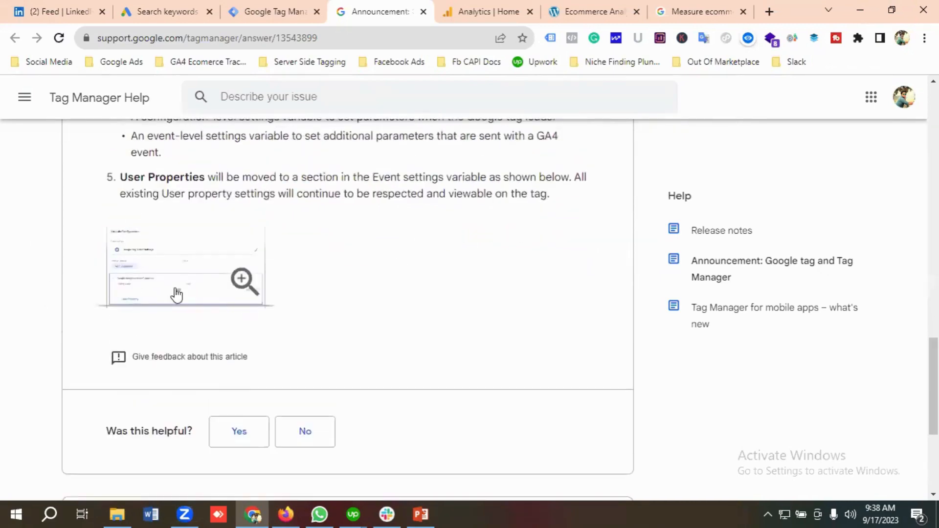
scroll(375, 285, down, 4)
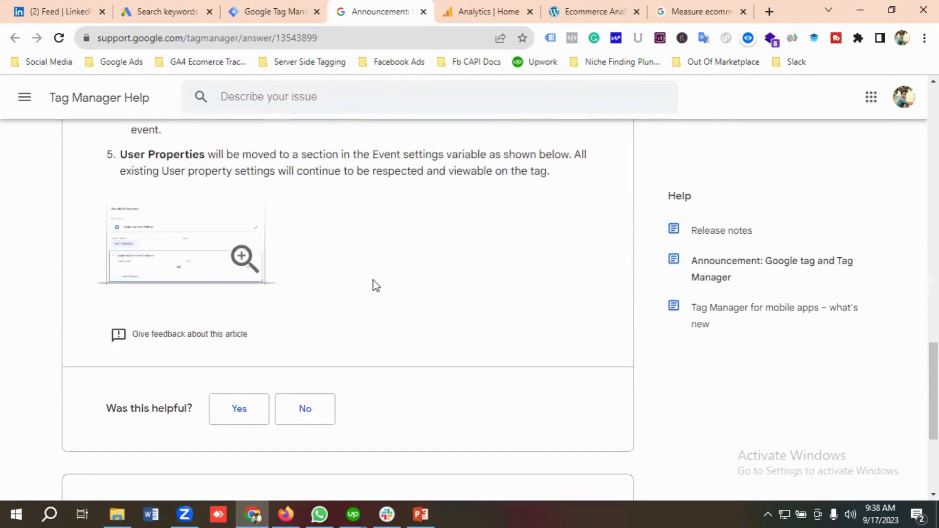
scroll(374, 285, up, 15)
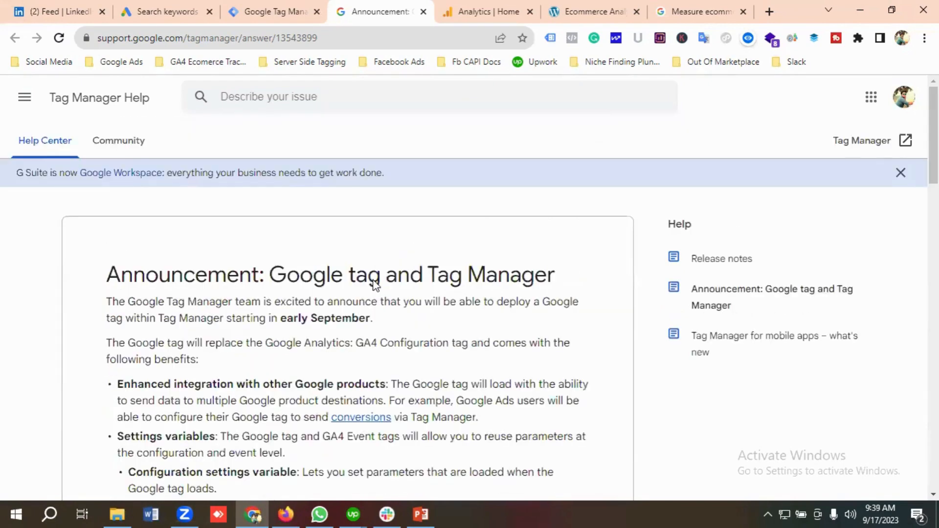
Revisit the workspace notice, return to the announcement article and select its web address
click(287, 12)
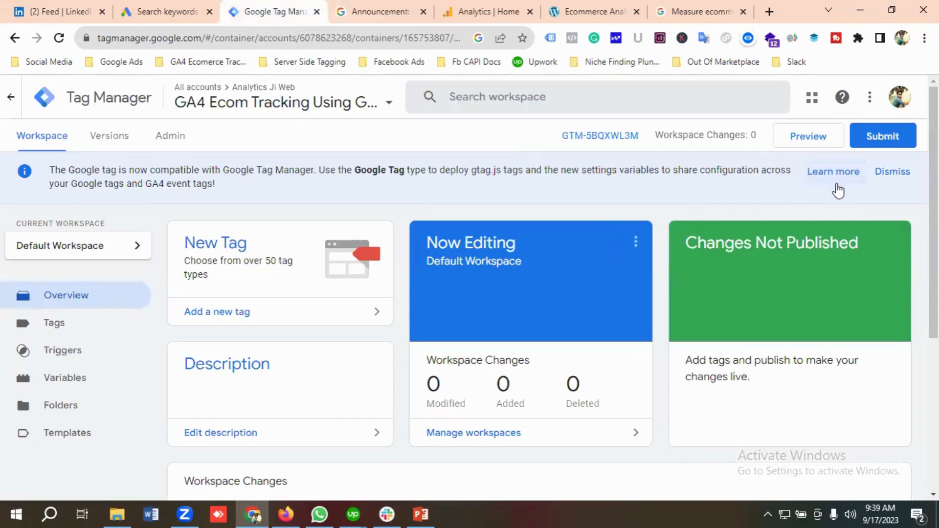
click(388, 11)
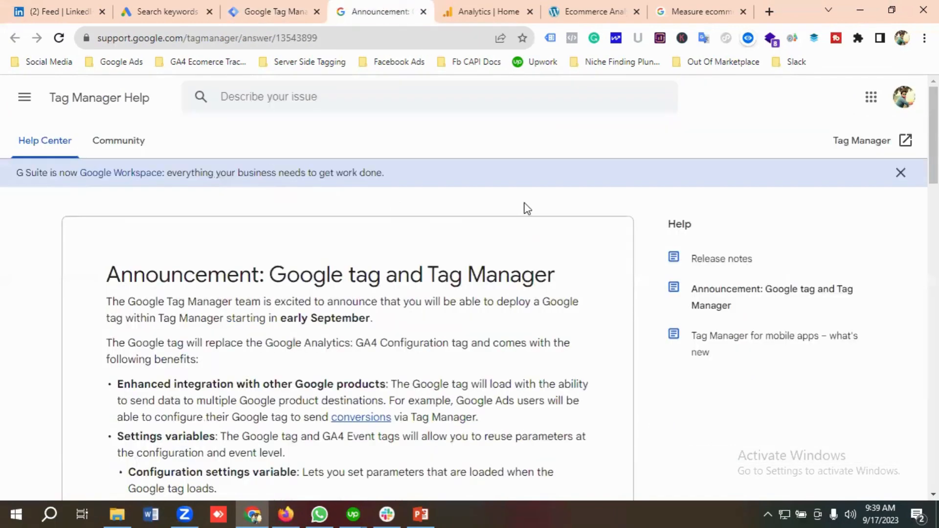
scroll(260, 277, down, 10)
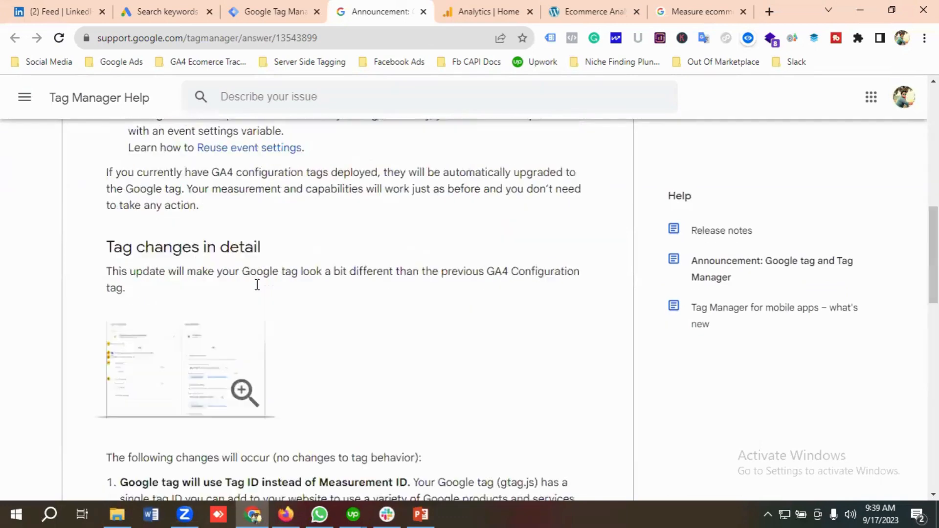
scroll(255, 283, up, 10)
click(255, 38)
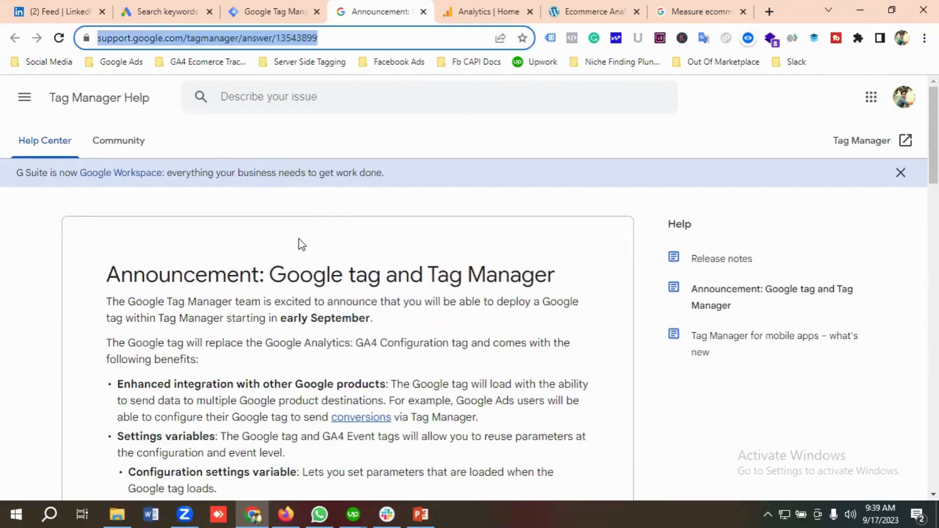
scroll(256, 304, down, 1)
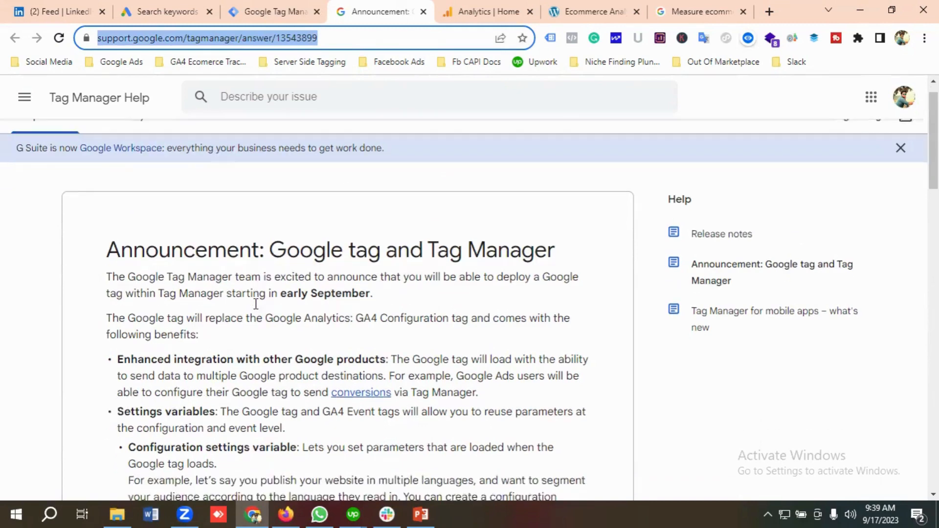
scroll(256, 304, up, 1)
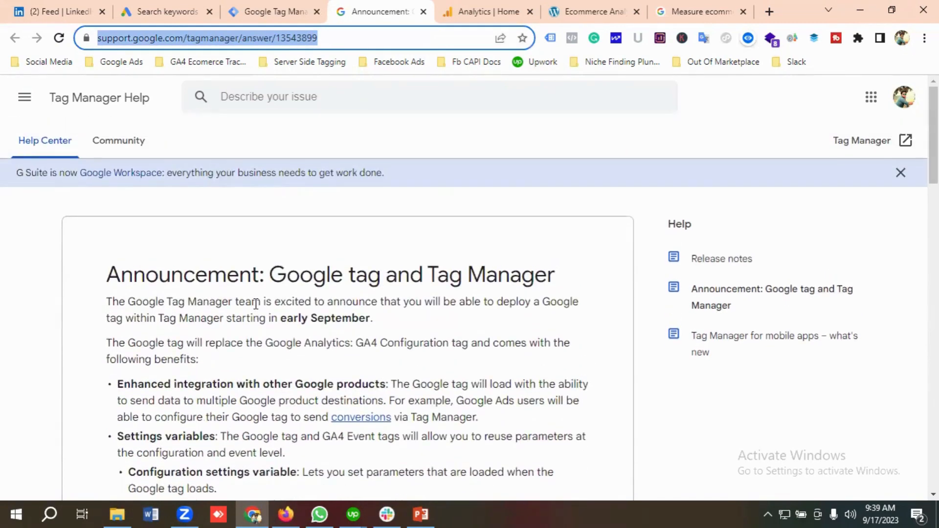
Switch to Tag Manager and open the list of tags in the GA4 ecommerce container
click(275, 12)
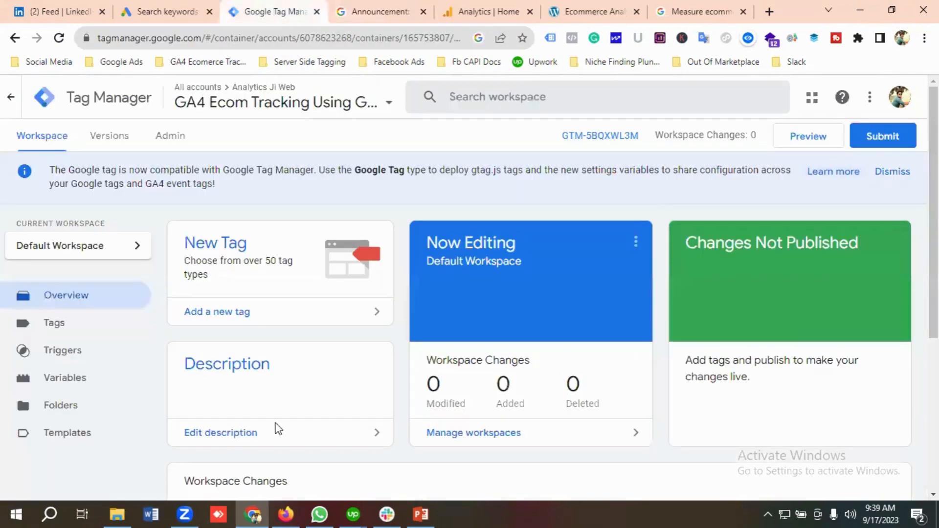
scroll(310, 272, down, 1)
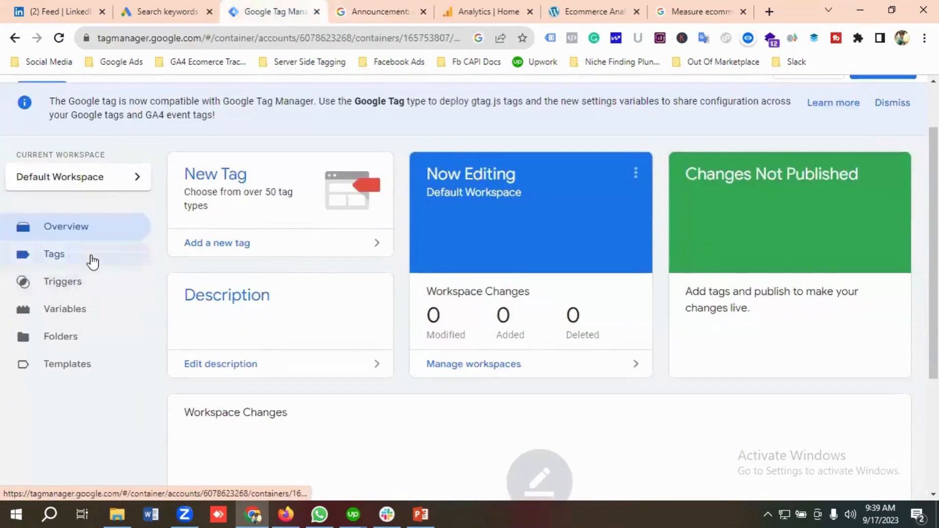
click(92, 261)
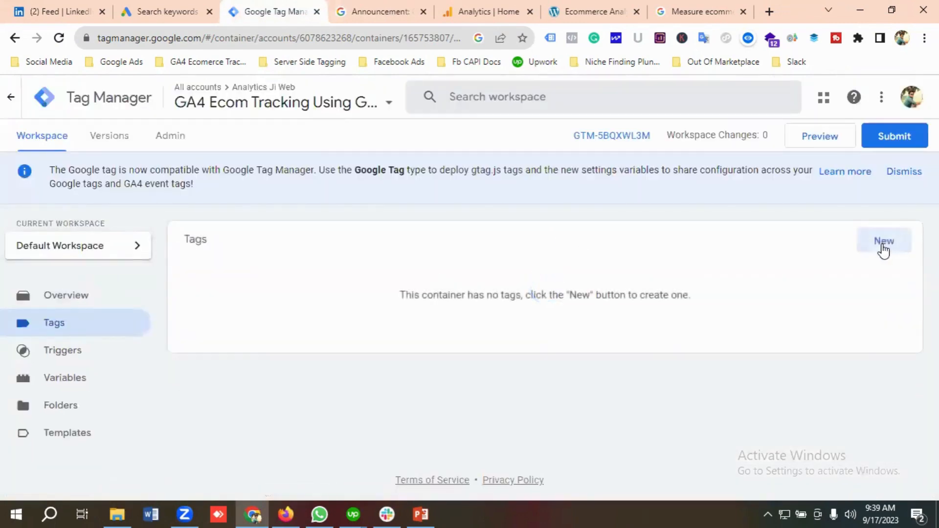
Start a new tag using the Google Tag type for Google Analytics to view its configuration fields, and discard it
click(883, 247)
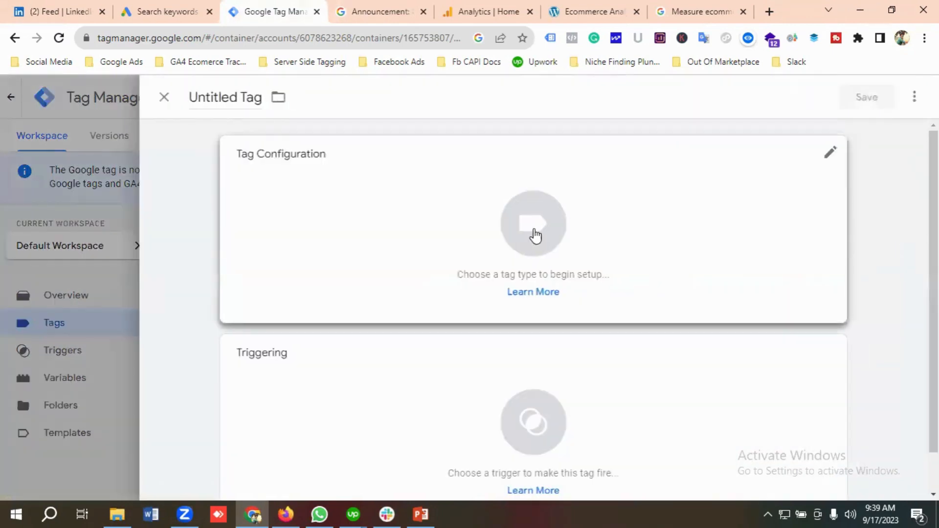
click(536, 233)
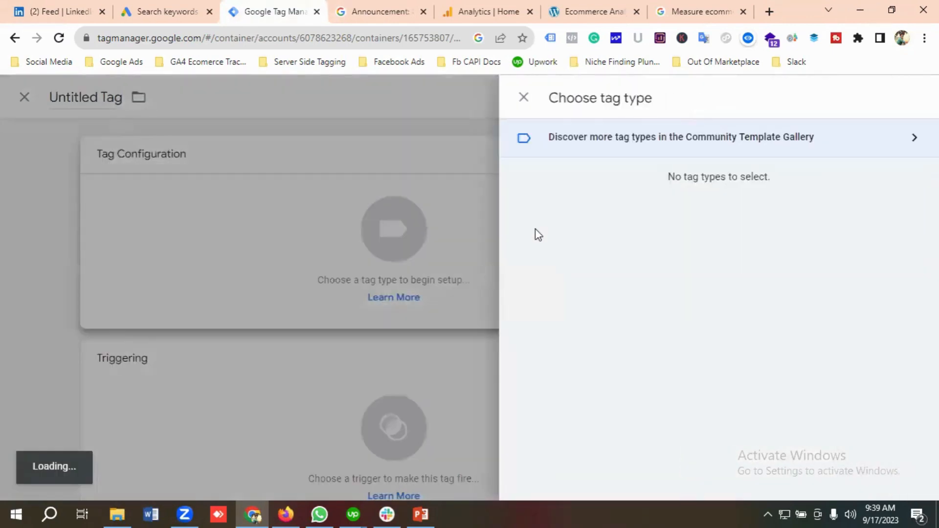
scroll(727, 214, down, 1)
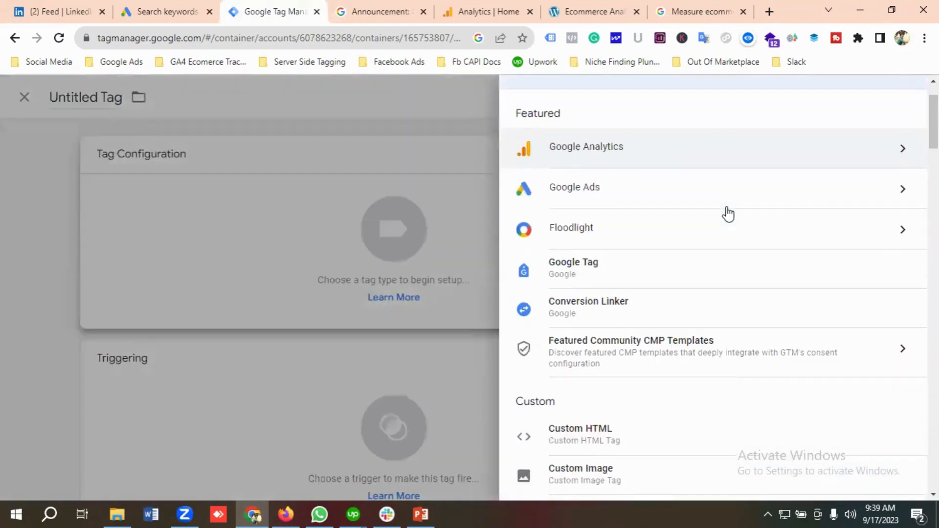
click(633, 150)
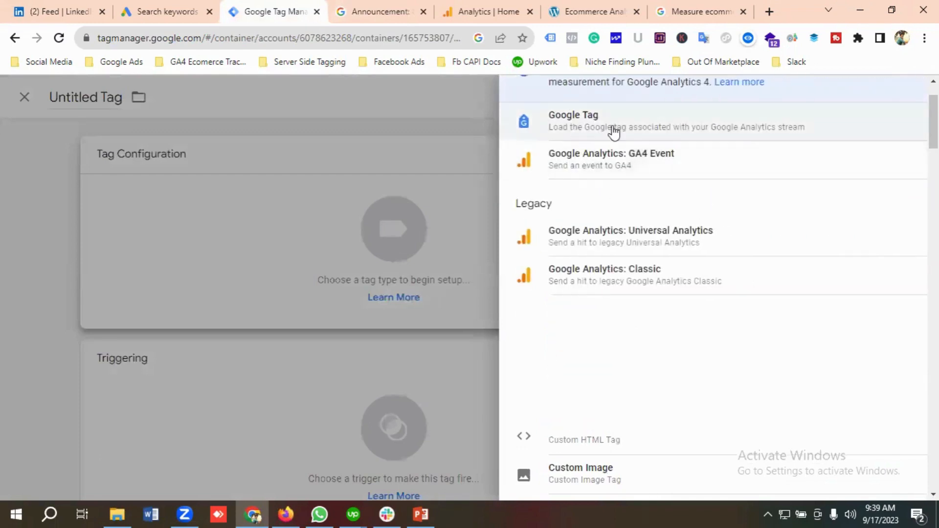
click(595, 128)
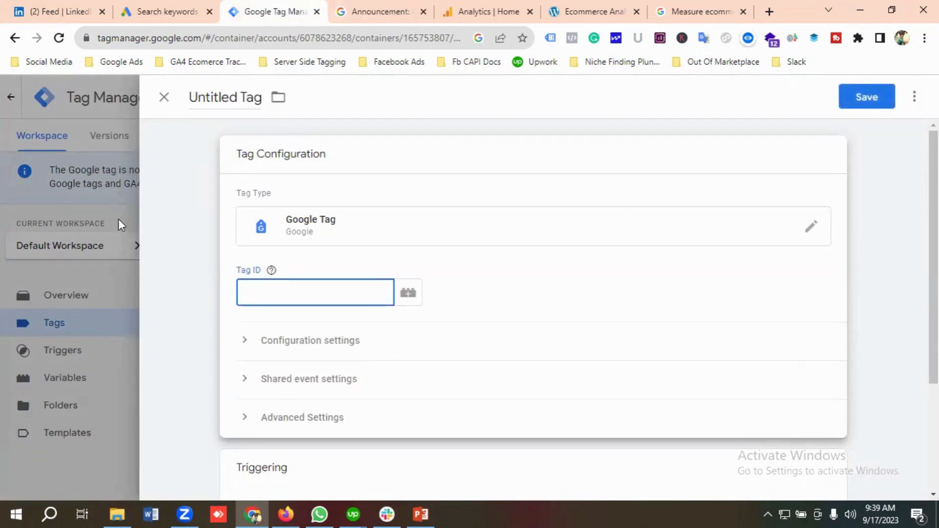
click(163, 97)
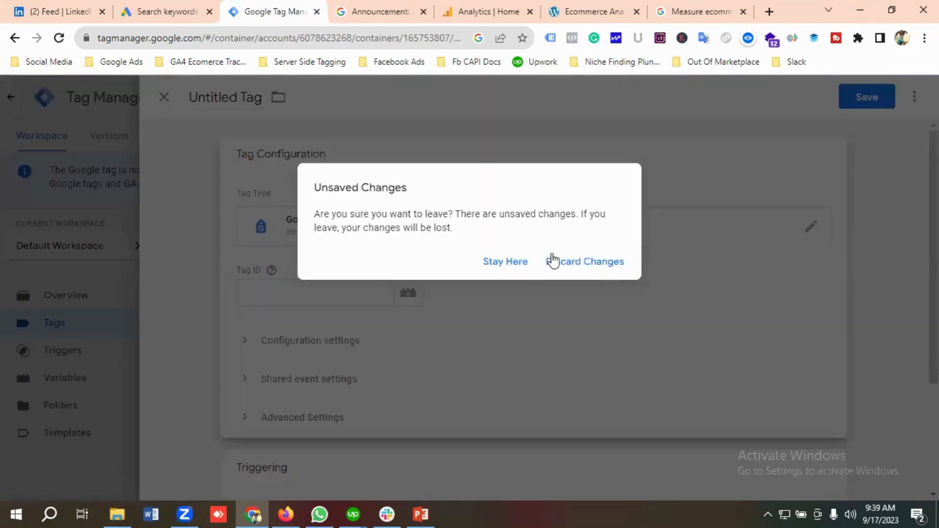
click(562, 263)
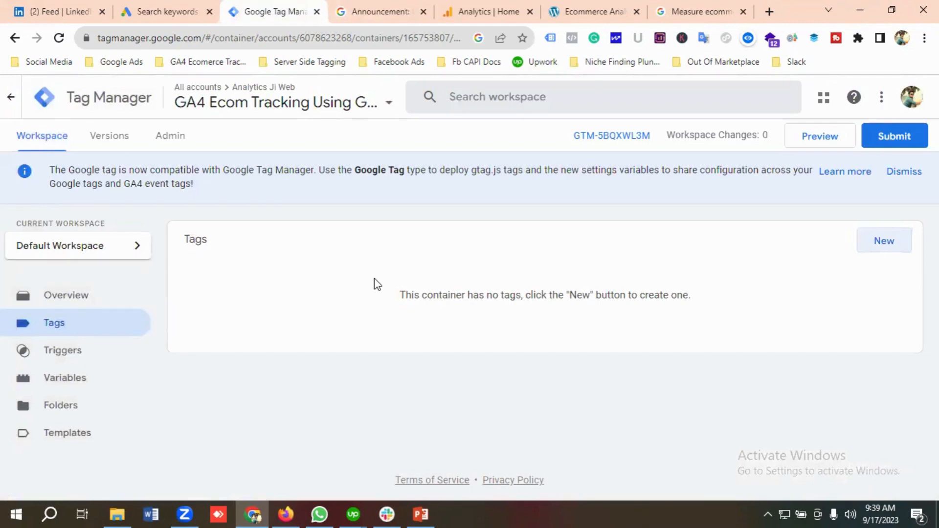
Examine the demo ecommerce store's homepage, including its product listings and promotional banners, checking back briefly on the Tag Manager workspace
click(567, 10)
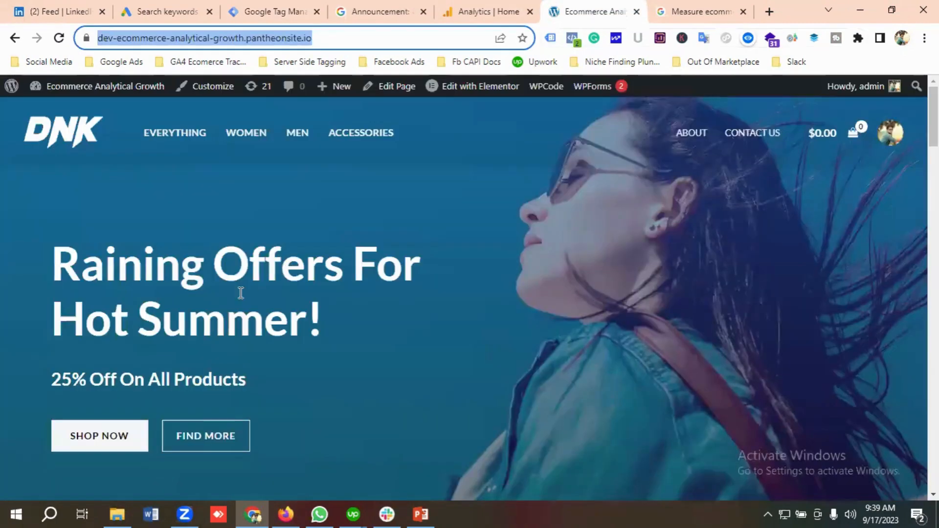
scroll(241, 292, down, 15)
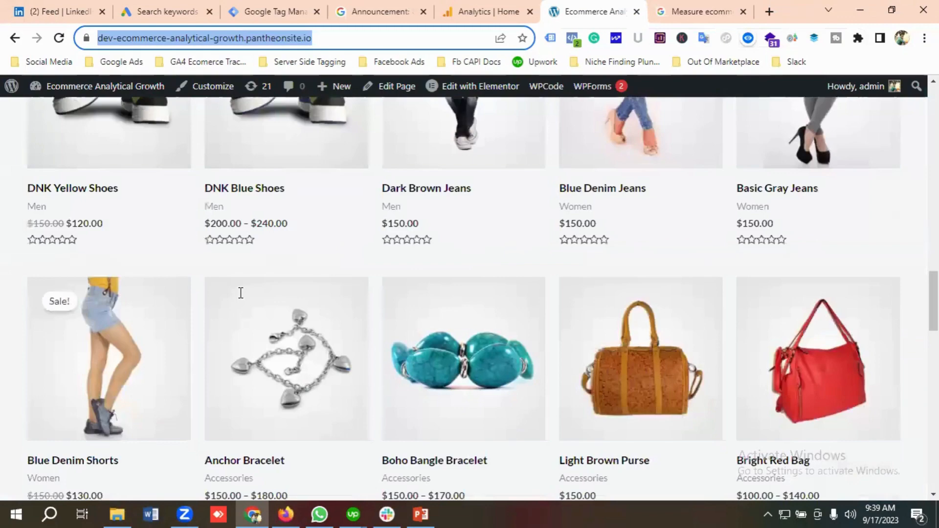
scroll(240, 293, down, 12)
scroll(240, 292, up, 8)
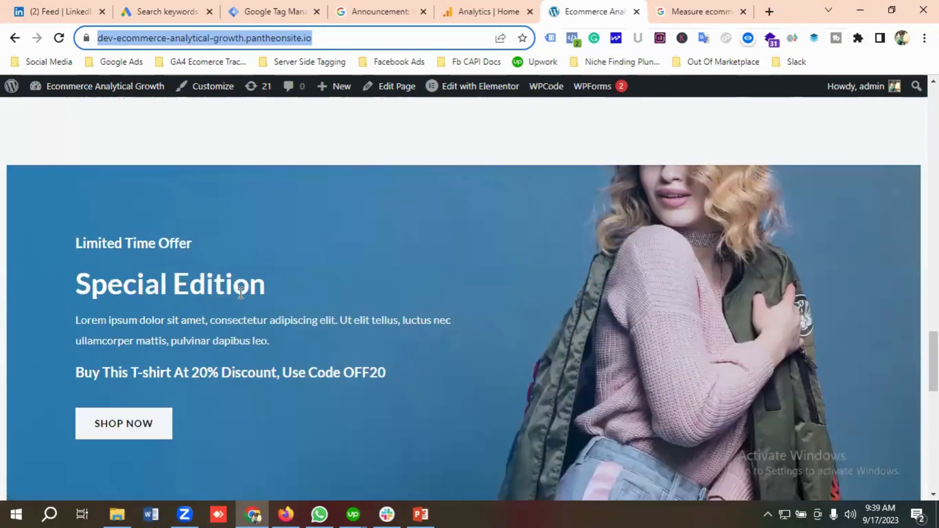
scroll(240, 292, up, 10)
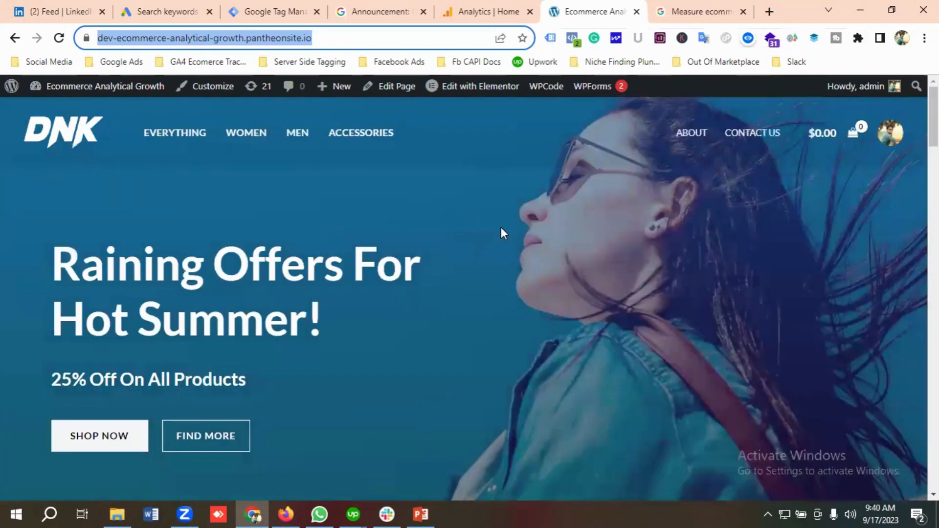
click(277, 11)
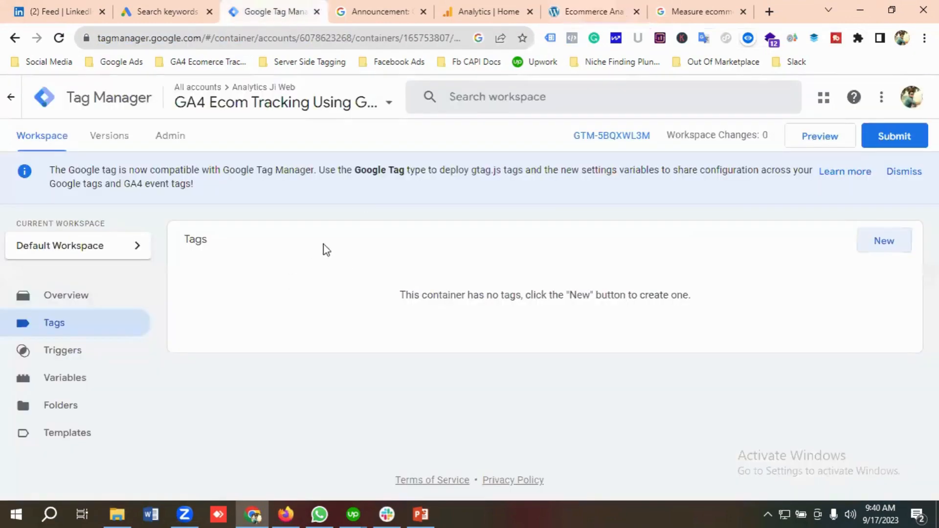
click(581, 11)
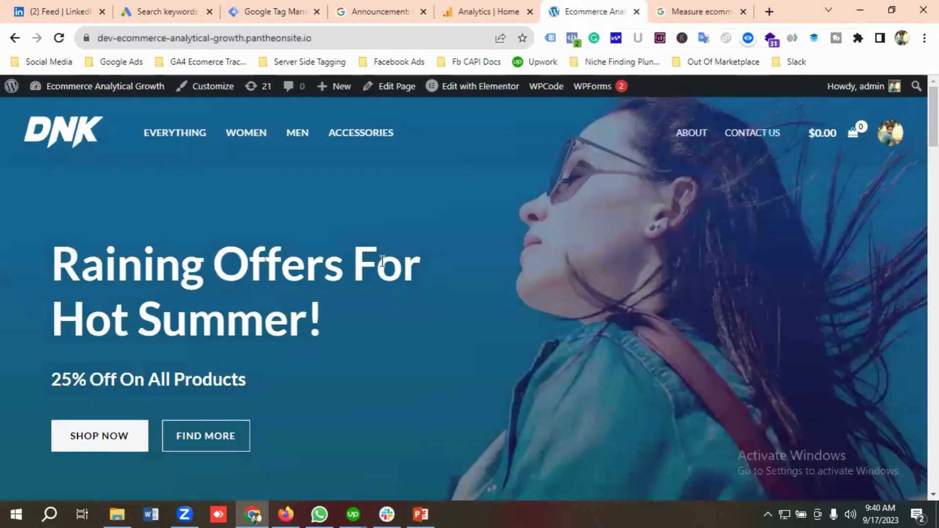
scroll(454, 277, down, 10)
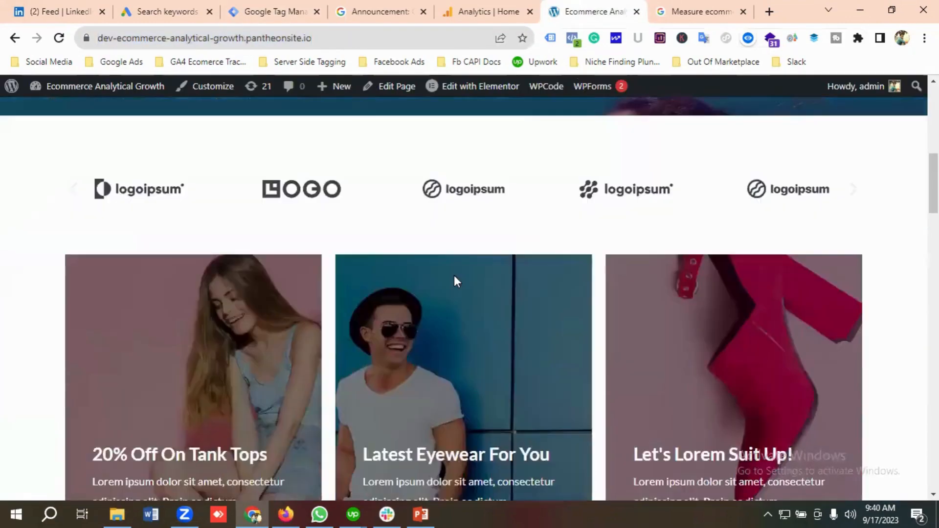
scroll(454, 277, up, 10)
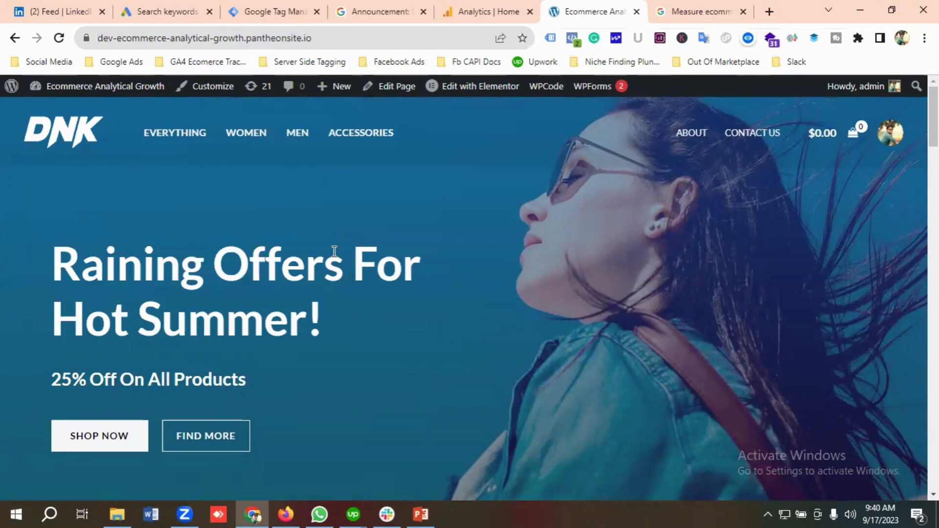
Open the store's WordPress dashboard at dev-ecommerce-analytical-growth.pantheonsite.io/wp-admin
click(332, 40)
click(334, 38)
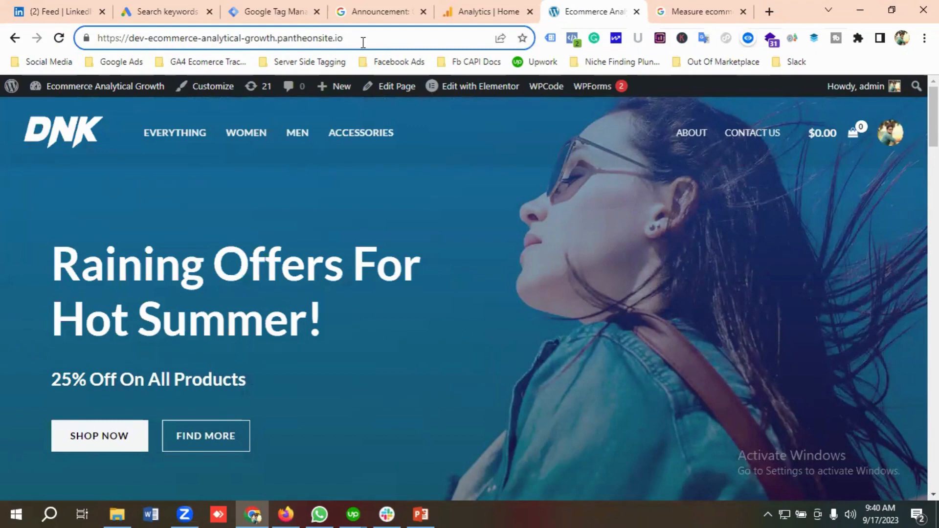
text(/w)
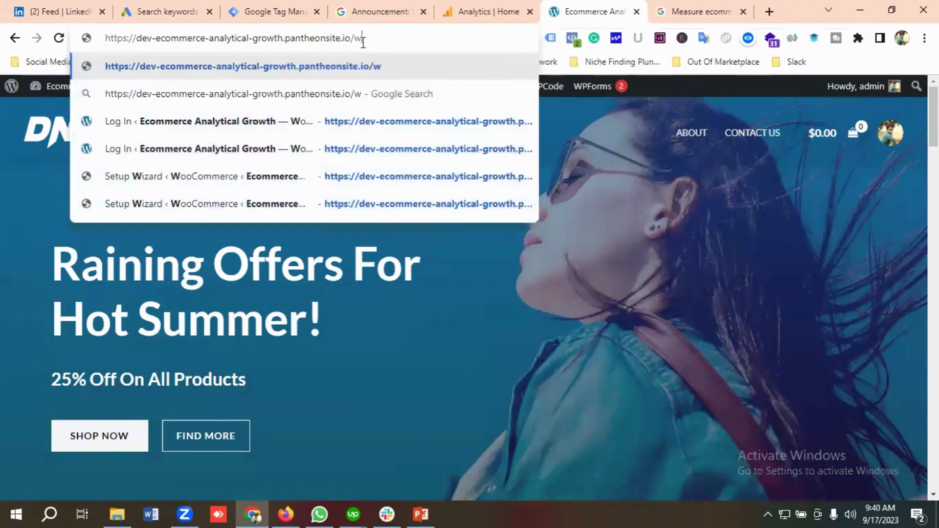
text(p-admin)
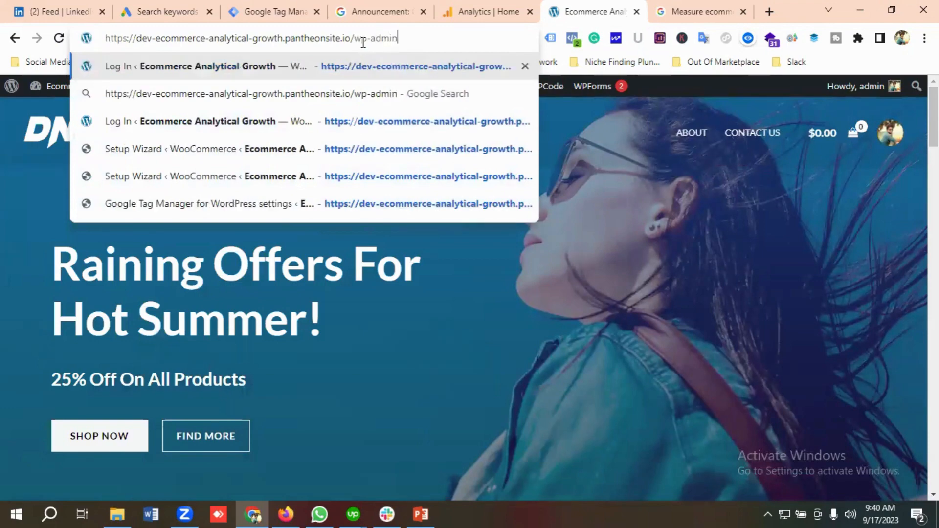
key(Return)
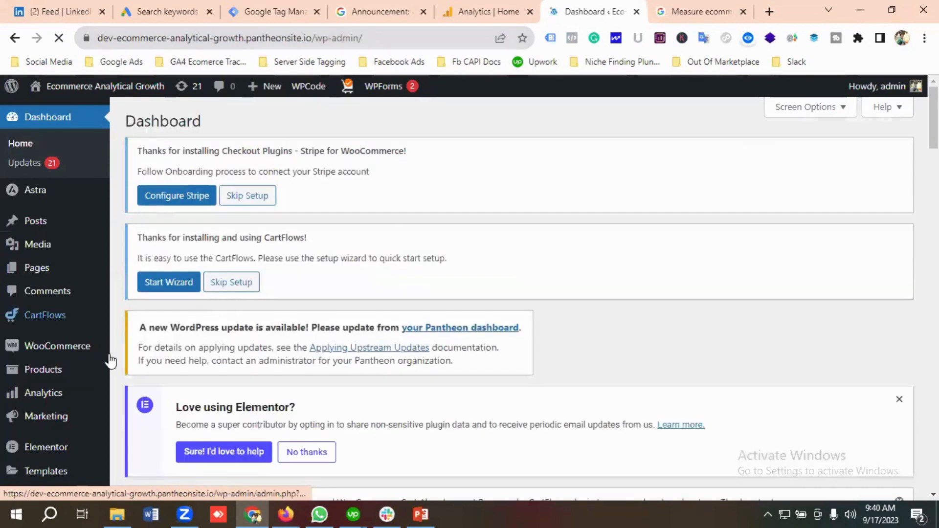
Open the page for adding new WordPress plugins and search for GTM4WP
scroll(74, 299, down, 2)
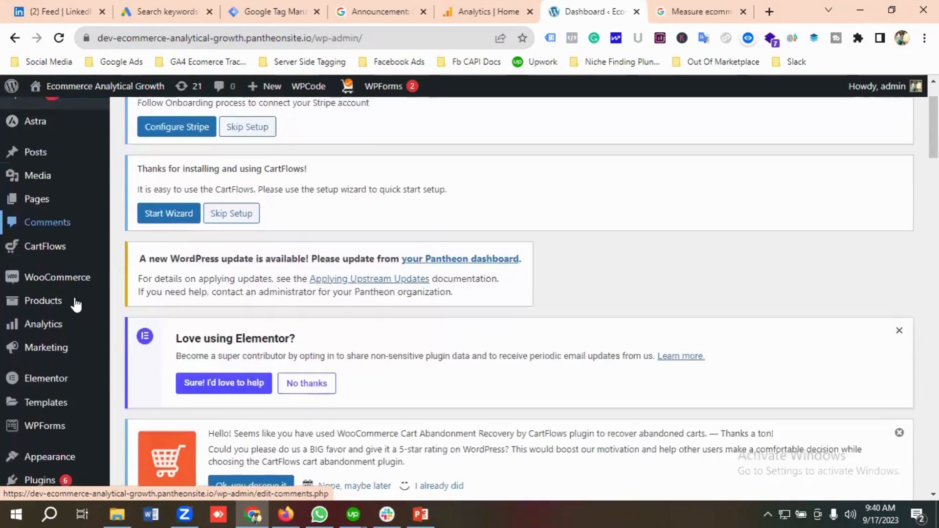
scroll(74, 304, down, 3)
mouse_move(42, 365)
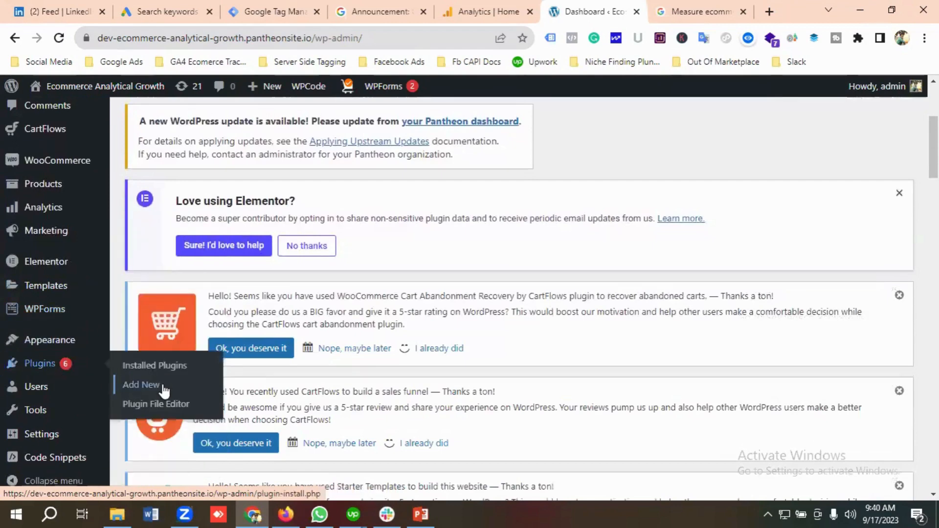
click(146, 385)
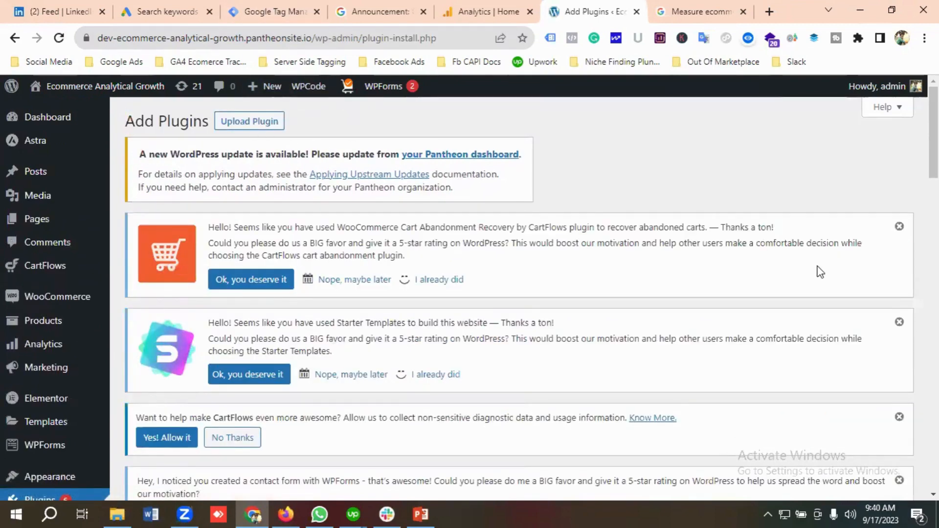
scroll(820, 272, down, 8)
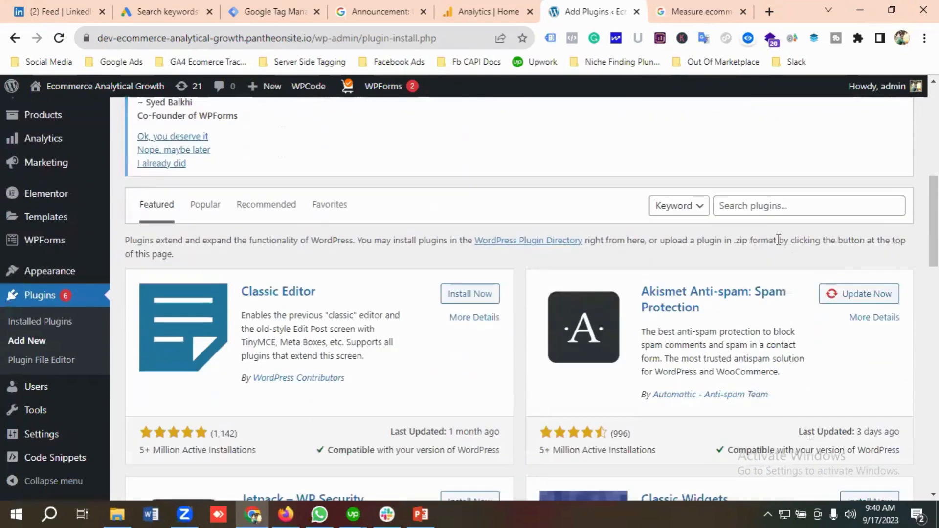
click(752, 206)
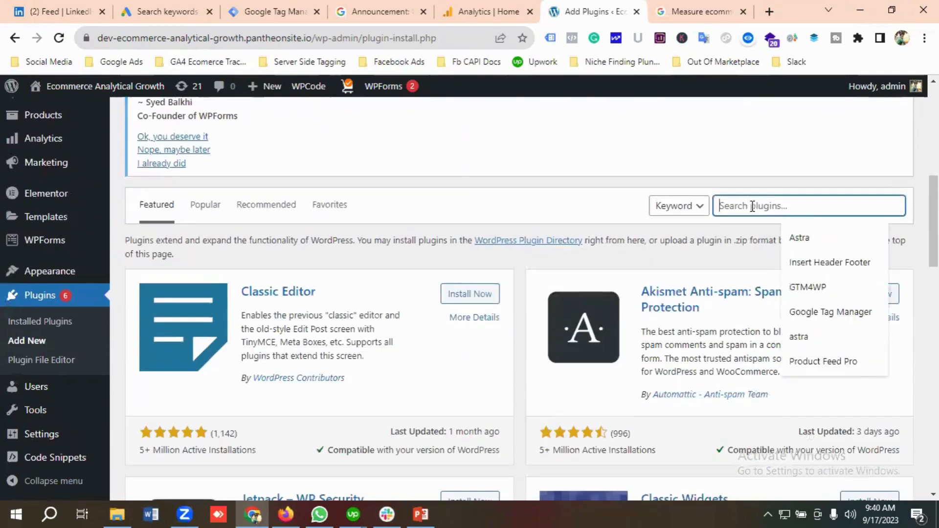
text(GT)
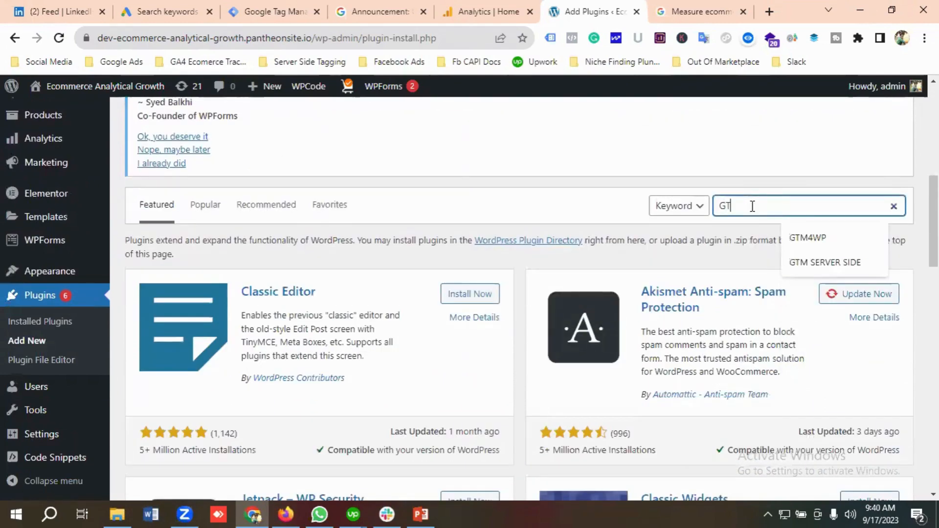
text(M4)
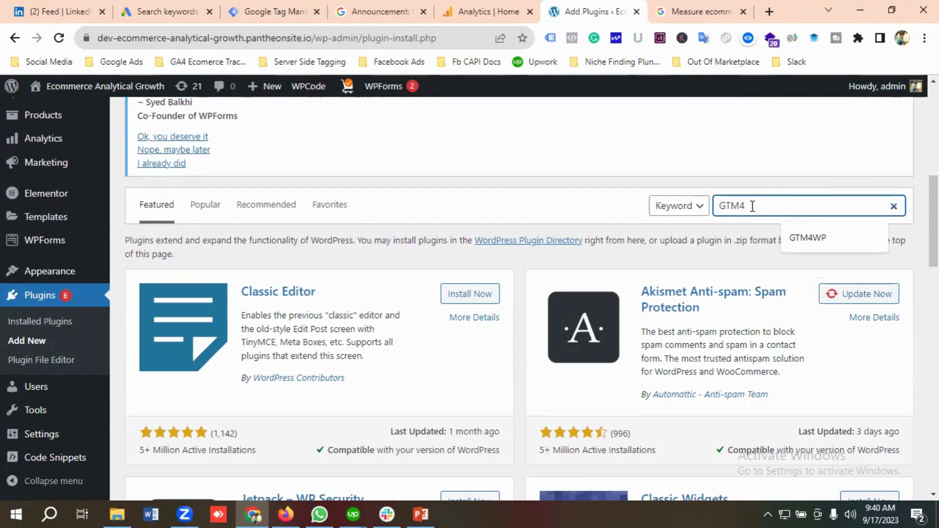
text(WP)
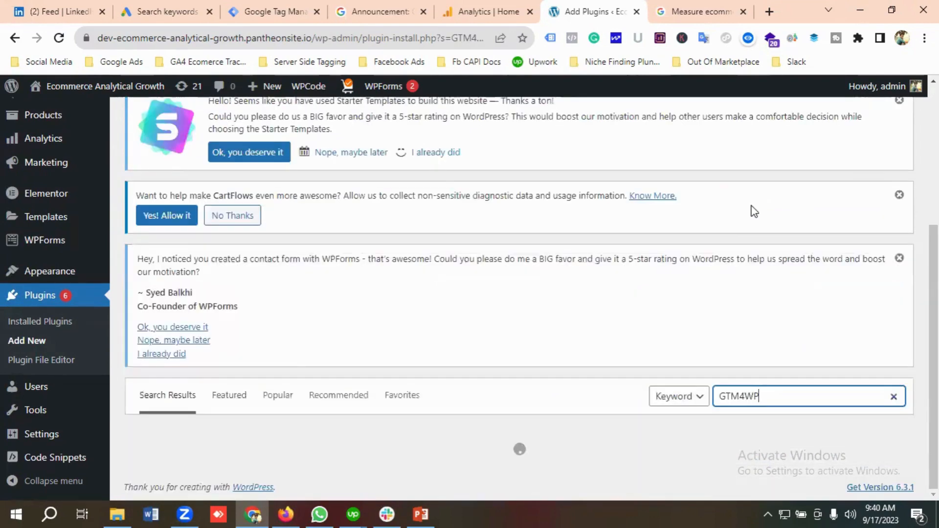
scroll(346, 284, down, 5)
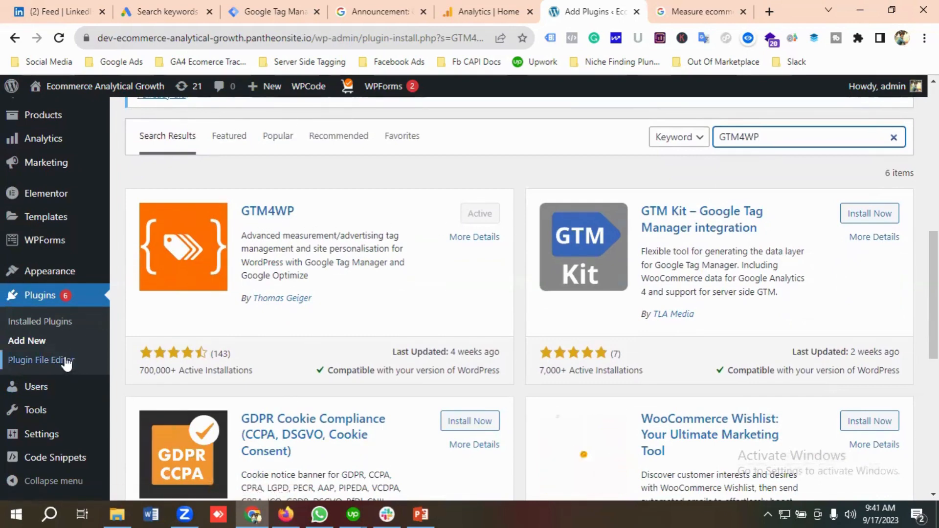
Open the plugin's Google Tag Manager settings in WordPress and locate the Google Tag Manager ID among the General options
scroll(63, 376, down, 1)
mouse_move(61, 434)
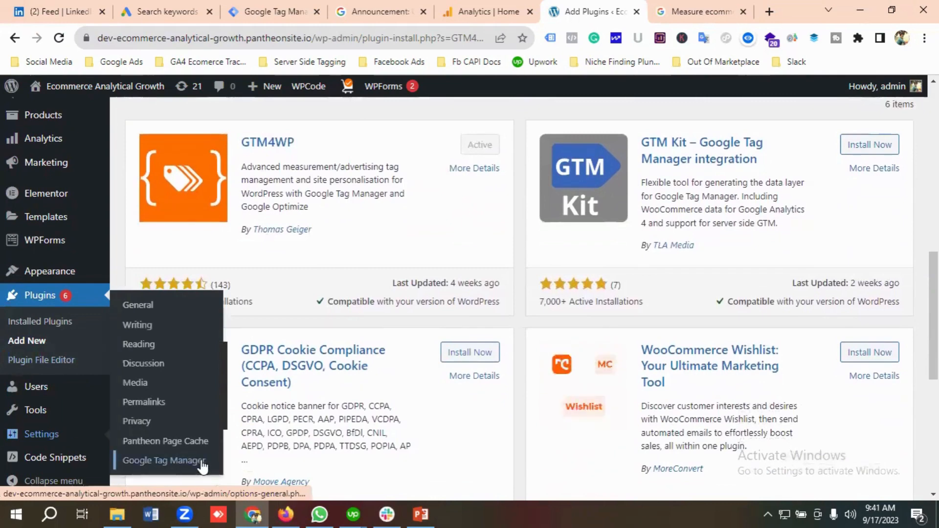
click(146, 462)
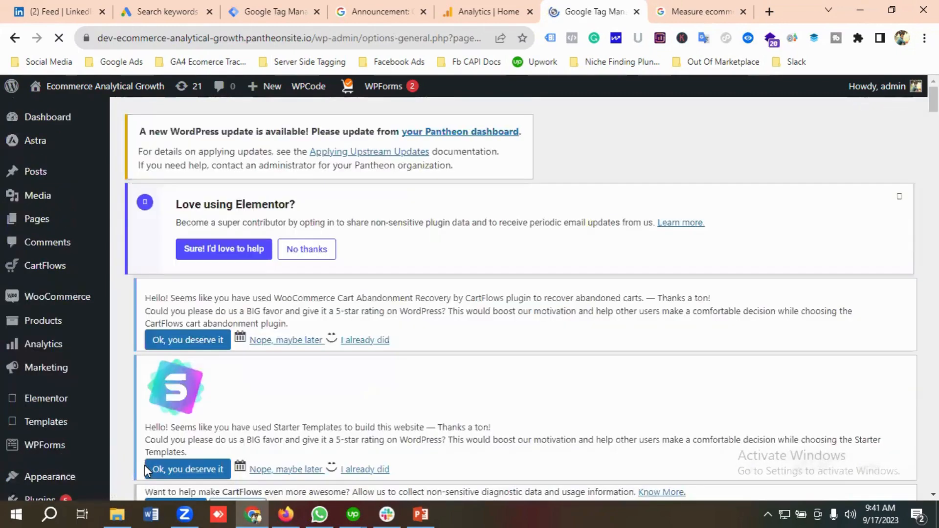
scroll(257, 309, down, 9)
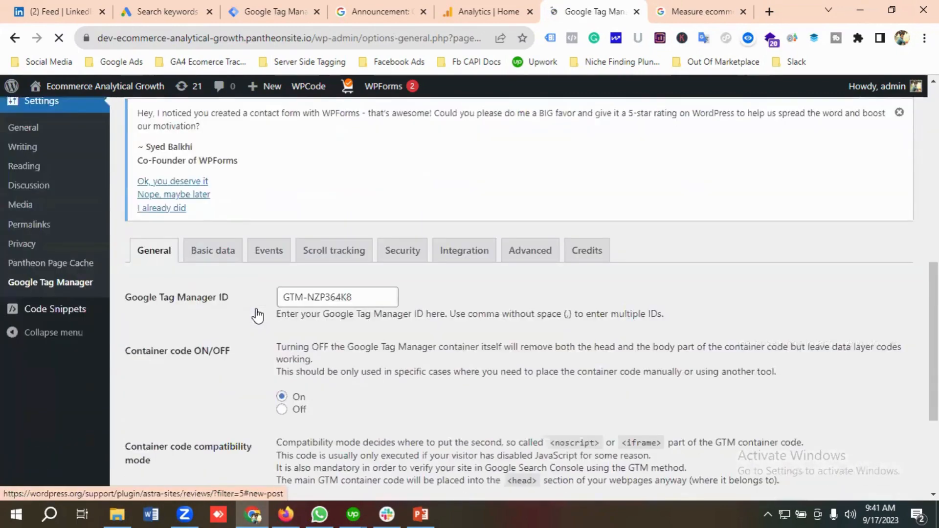
scroll(257, 309, down, 1)
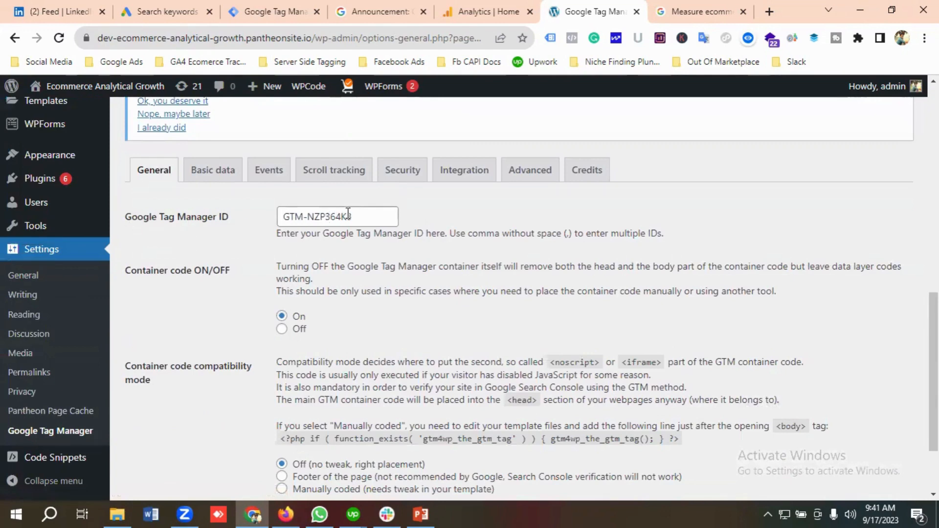
Copy the container ID GTM-5BQXWL3M from the GA4 ecommerce container's workspace in Tag Manager
click(371, 217)
click(274, 11)
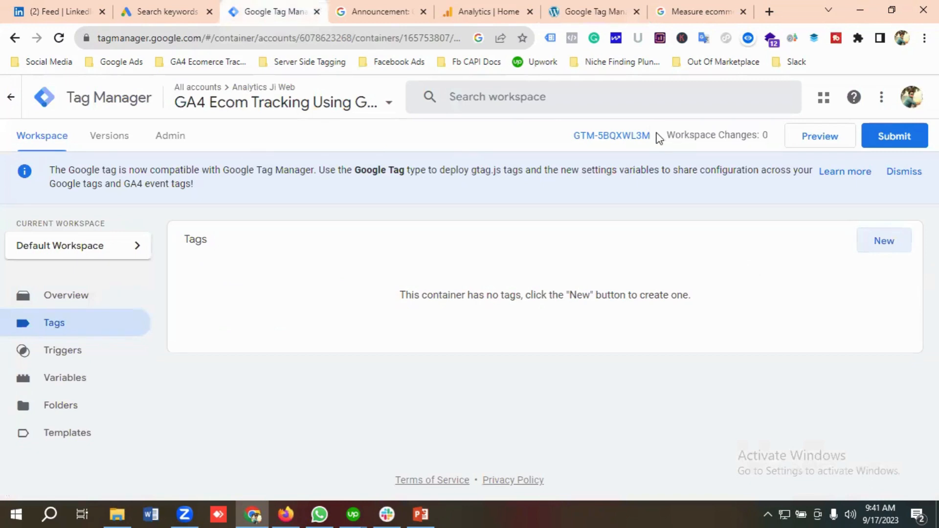
drag(658, 139, 577, 138)
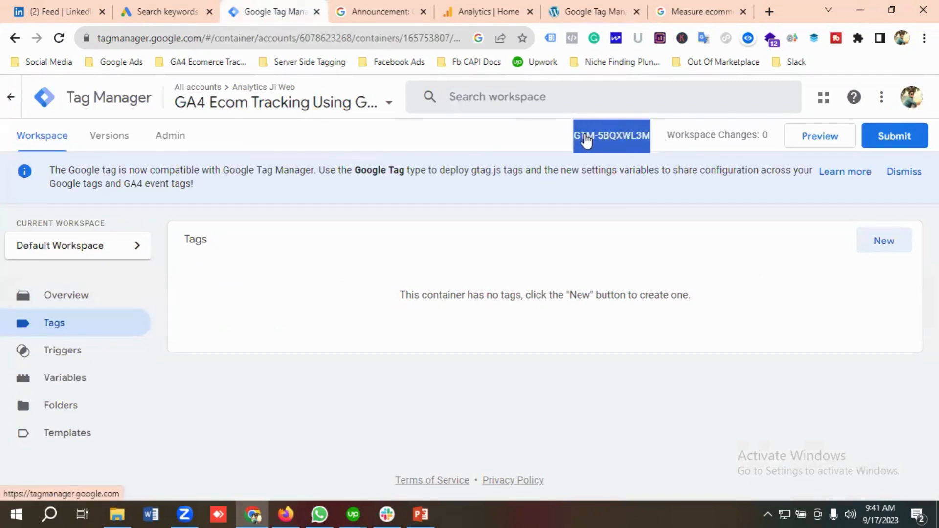
right_click(584, 138)
click(629, 241)
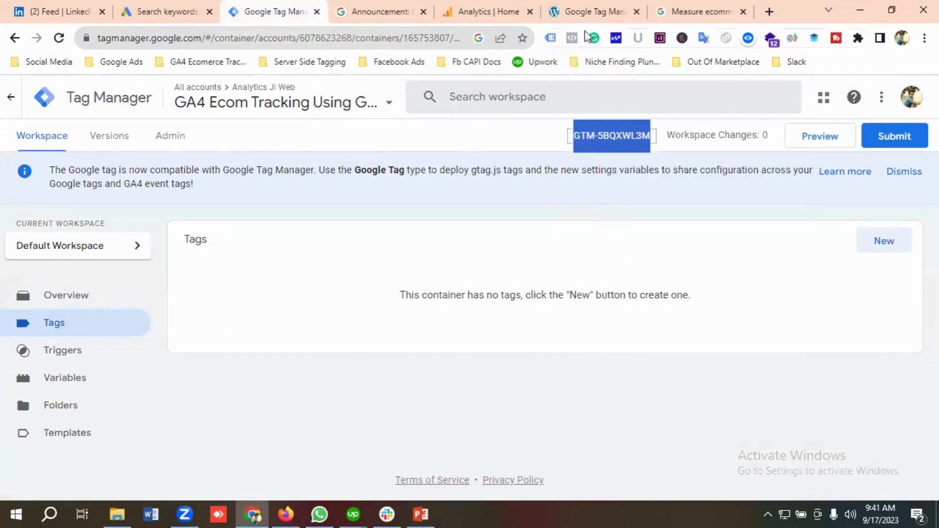
Replace the Google Tag Manager ID in the WordPress plugin's General options with GTM-5BQXWL3M and save the settings
click(601, 10)
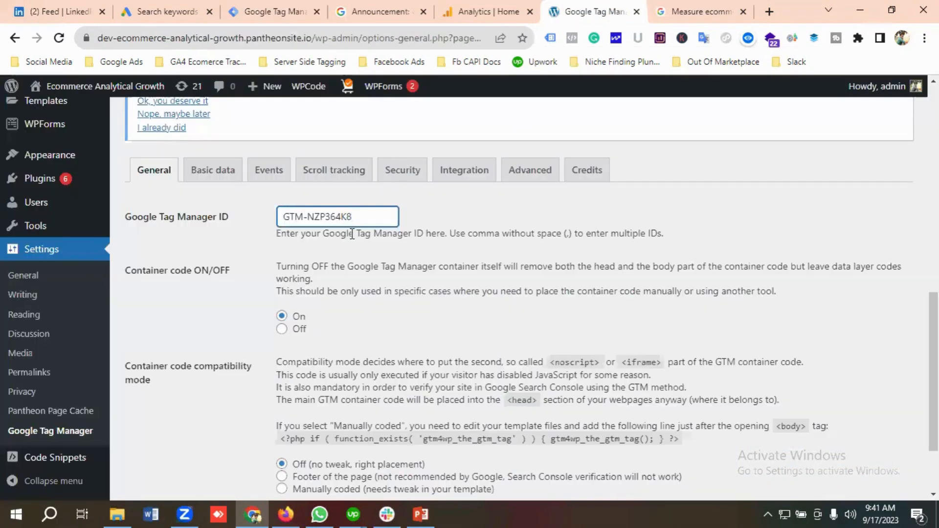
key(ctrl+a)
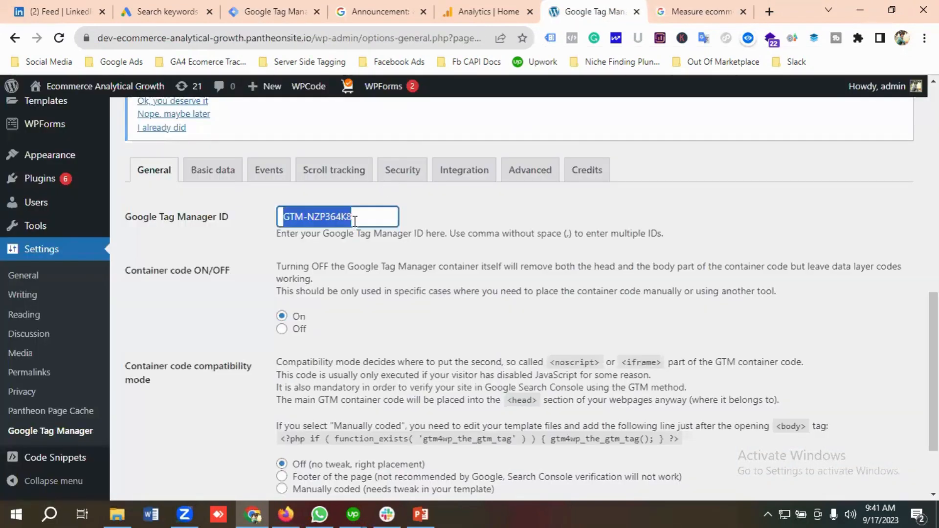
key(ctrl+v)
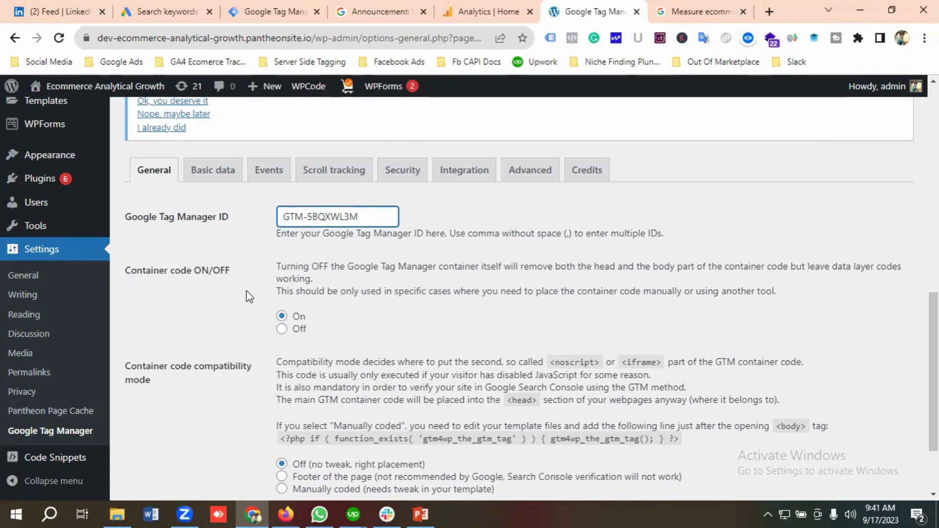
scroll(250, 296, down, 2)
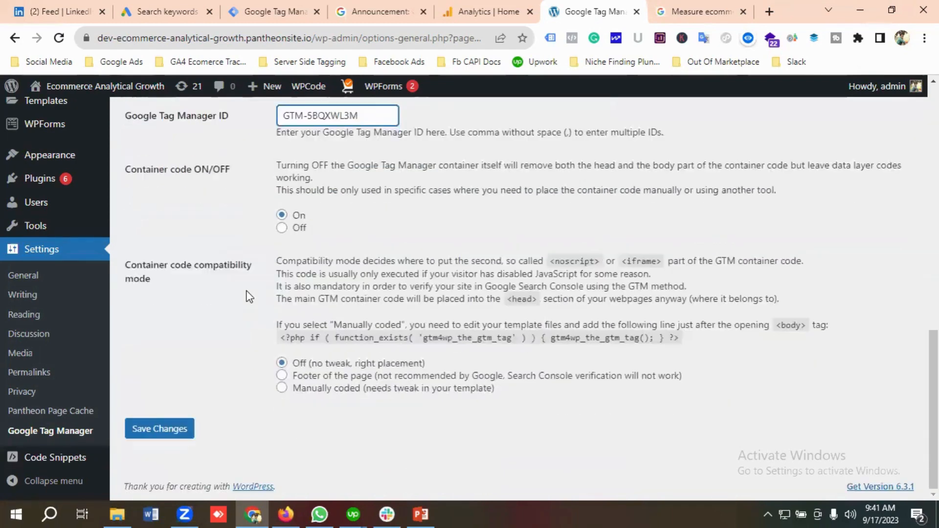
click(164, 424)
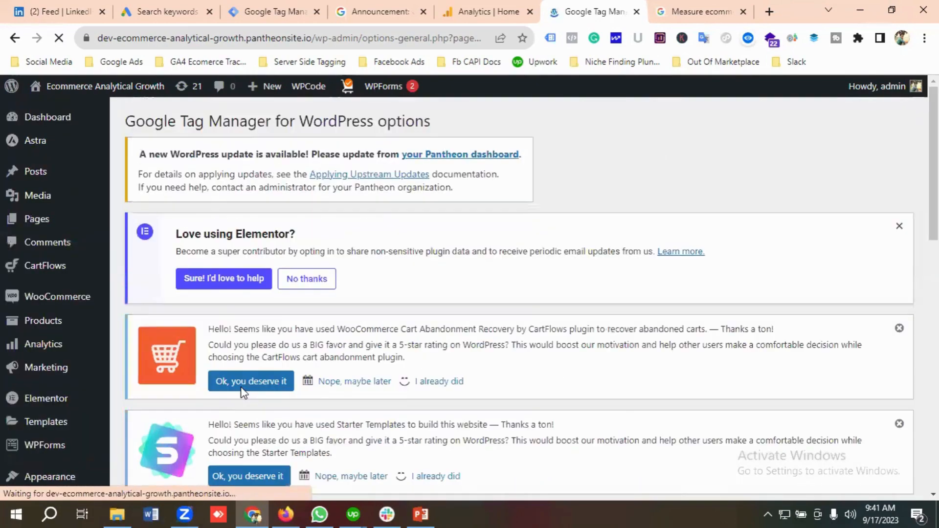
Open the WooCommerce integration options in the Google Tag Manager for WordPress plugin
scroll(244, 393, down, 10)
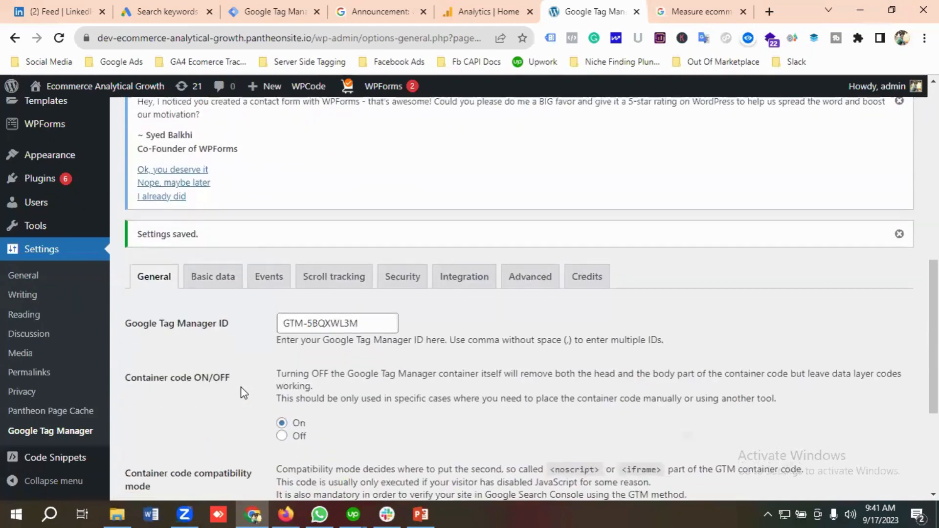
scroll(243, 393, down, 2)
scroll(243, 390, up, 2)
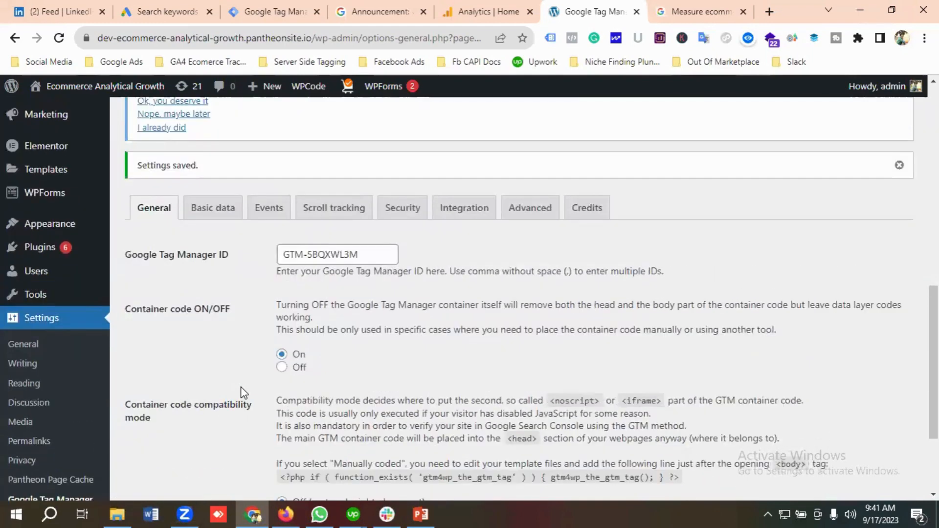
click(470, 216)
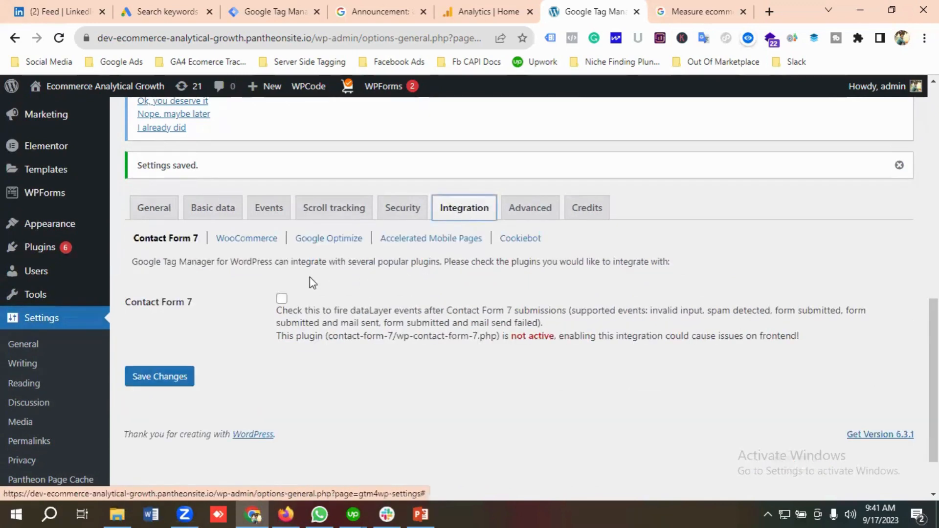
click(252, 244)
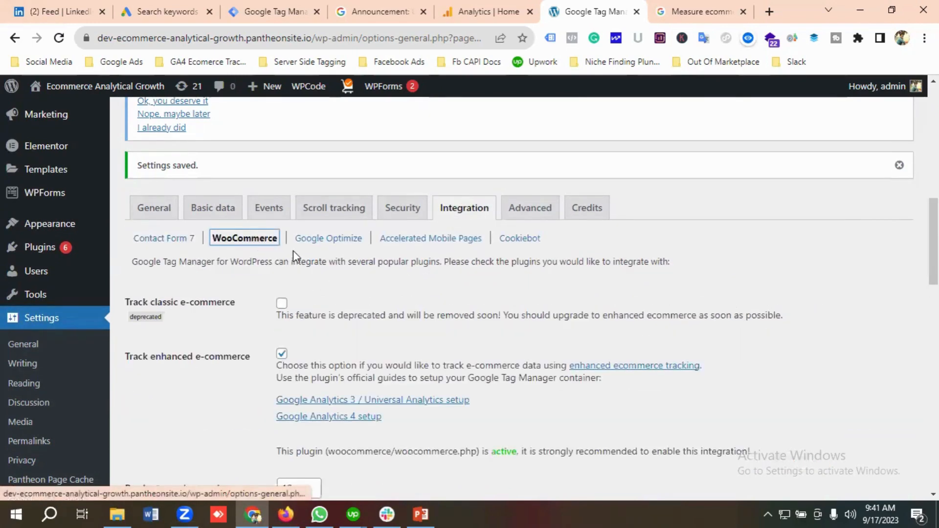
Review the WooCommerce options, including enhanced e-commerce tracking and order data in the data layer, and save the settings
scroll(293, 254, down, 2)
scroll(198, 304, down, 3)
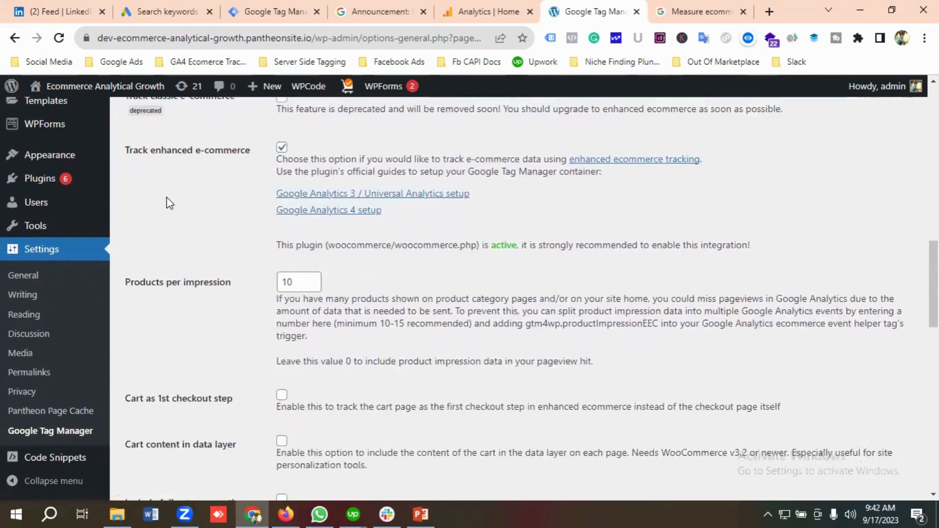
scroll(169, 203, up, 1)
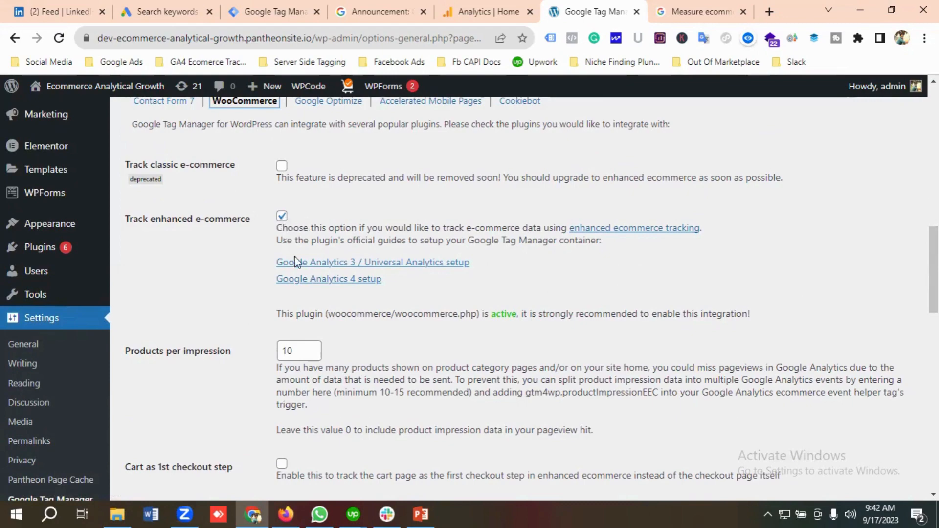
scroll(321, 281, down, 5)
scroll(320, 285, down, 4)
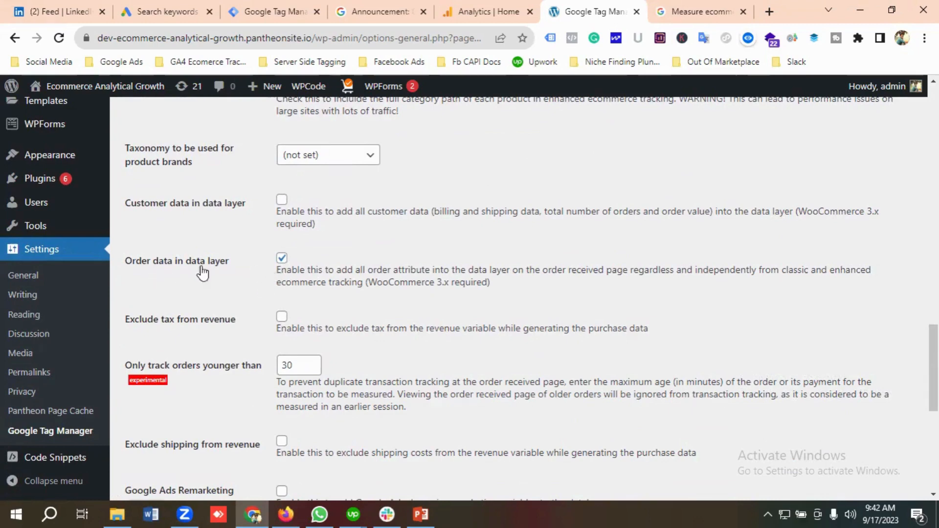
scroll(342, 270, down, 8)
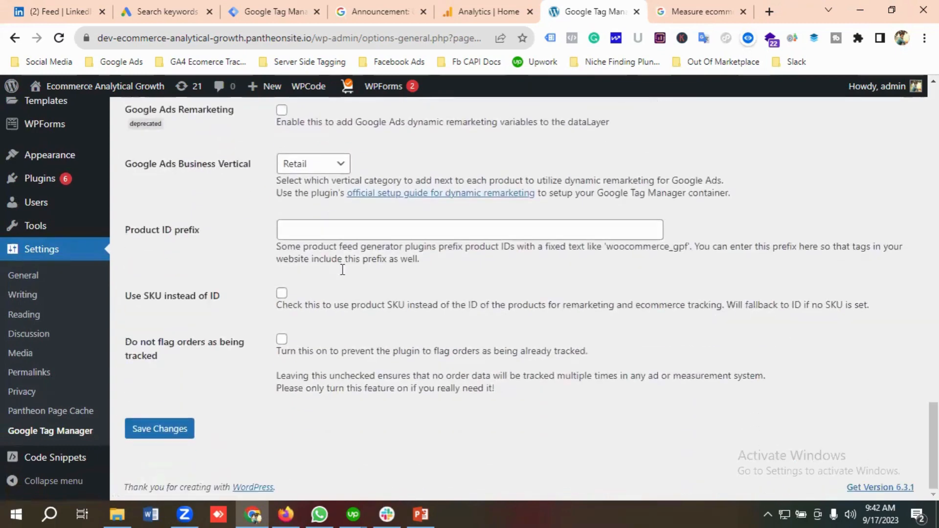
click(172, 431)
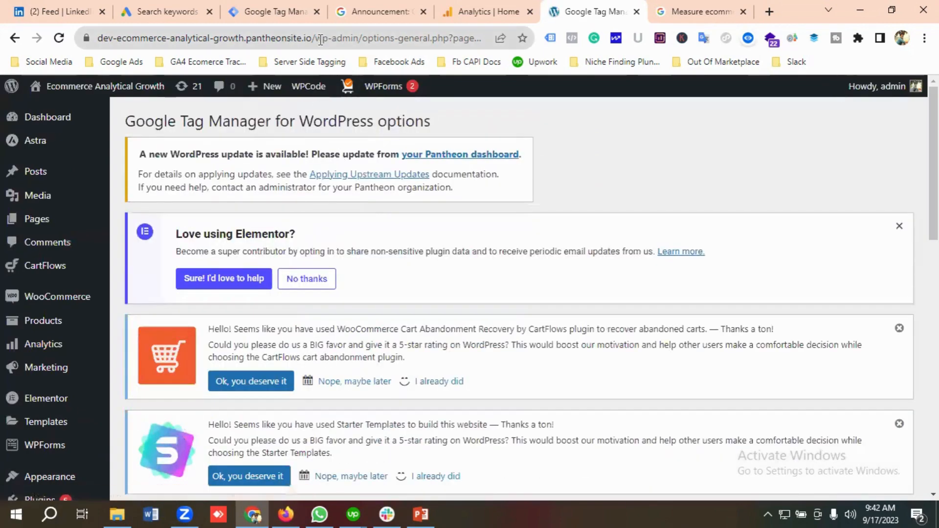
Load the store's homepage at dev-ecommerce-analytical-growth.pantheonsite.io in place of the plugin settings, glancing at Tag Manager meanwhile
drag(314, 38, 537, 48)
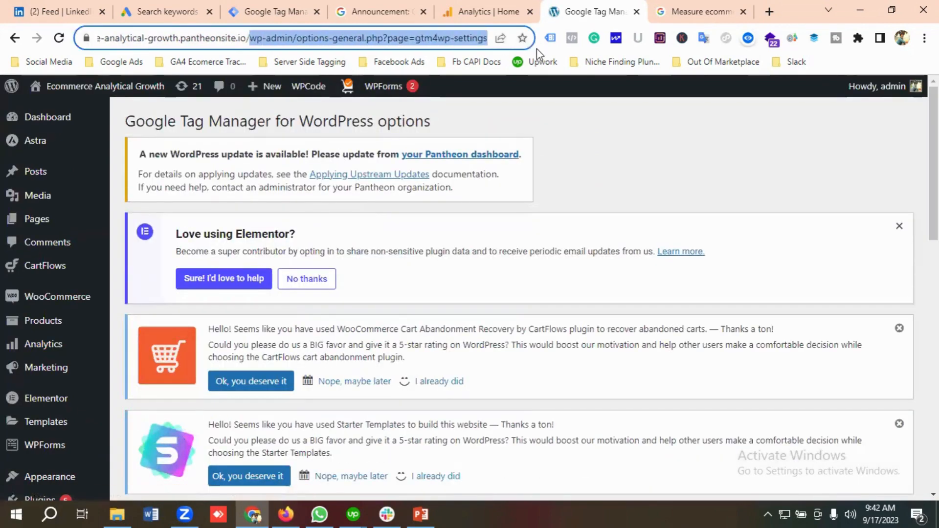
key(BackSpace)
key(Return)
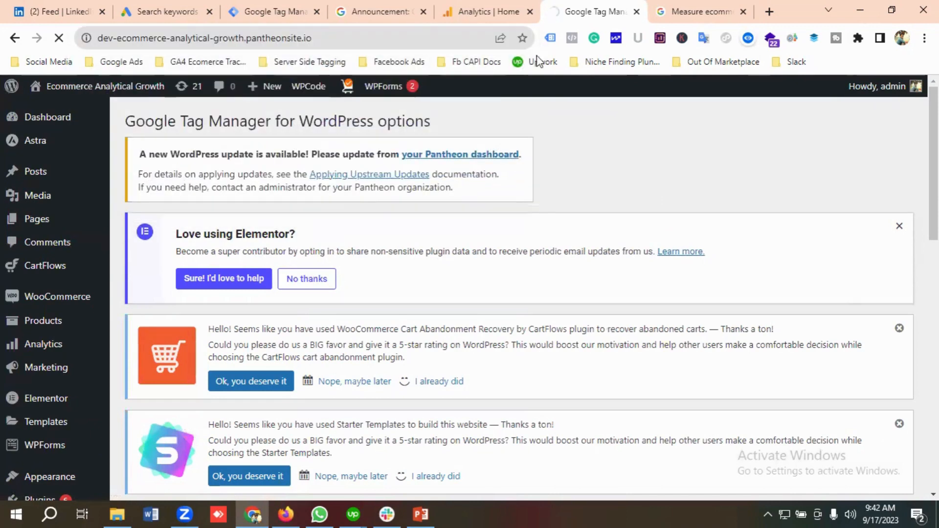
click(281, 10)
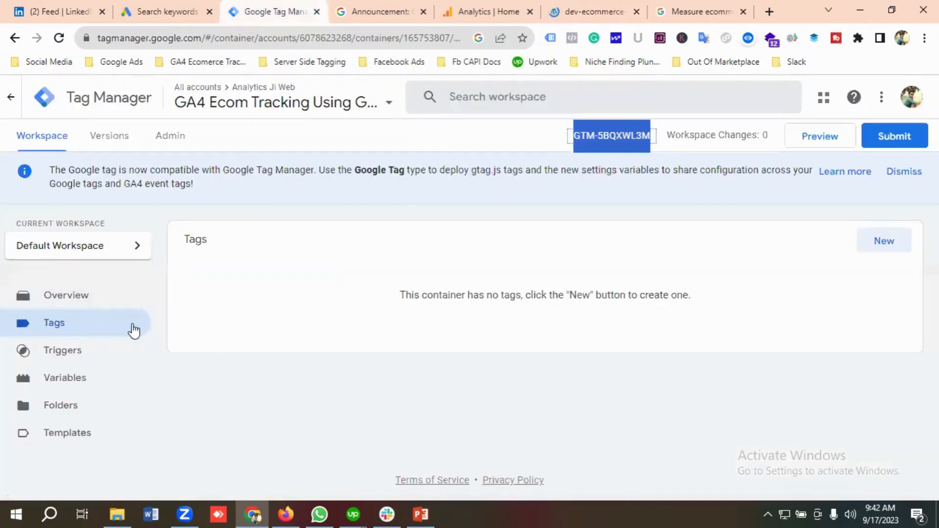
click(583, 12)
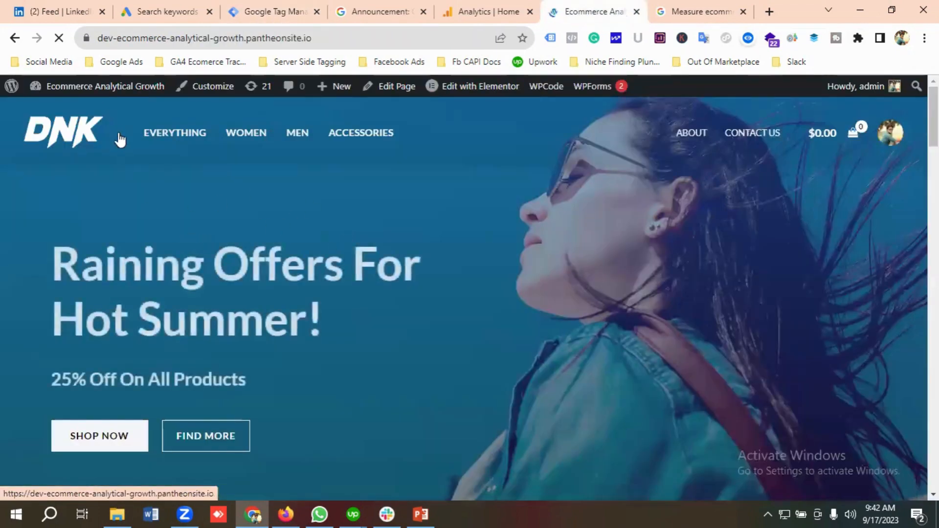
Check the home page of the GA4 Ecom Using Google Tag property in Google Analytics and return to Tag Manager
click(279, 11)
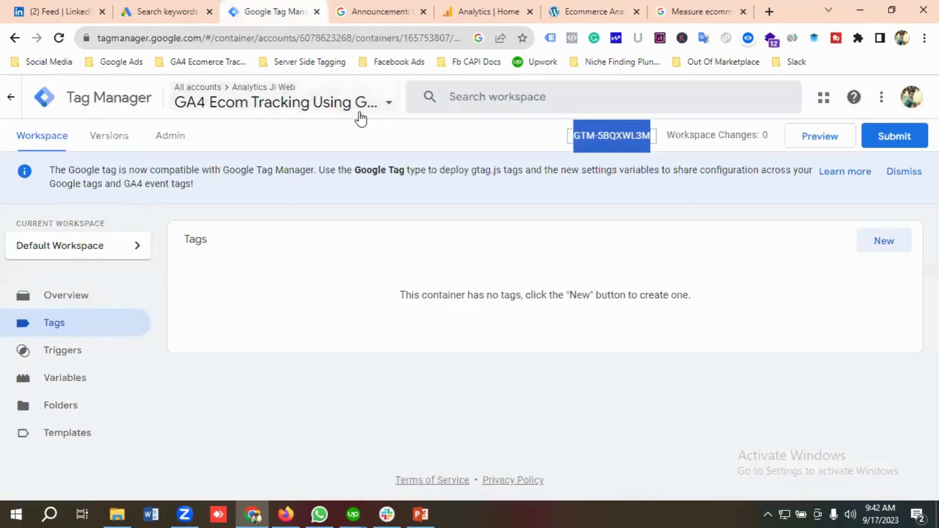
click(473, 12)
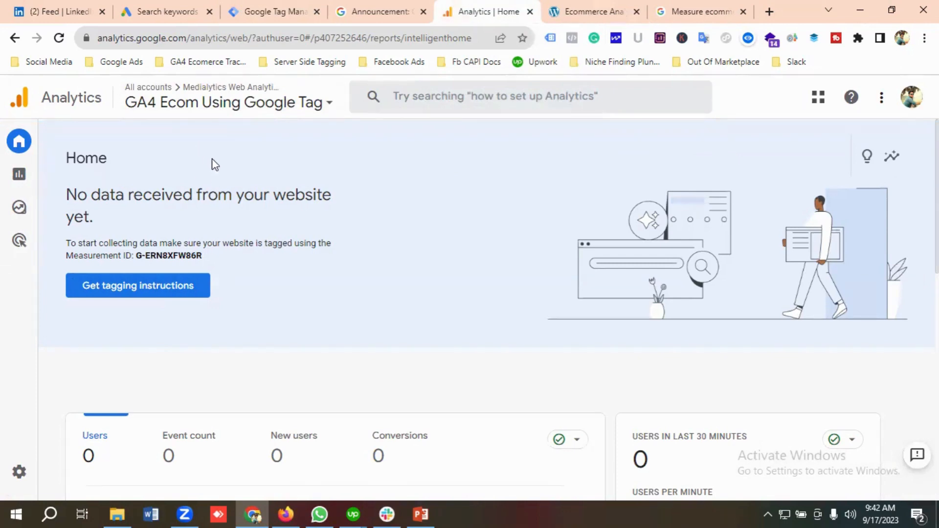
click(262, 9)
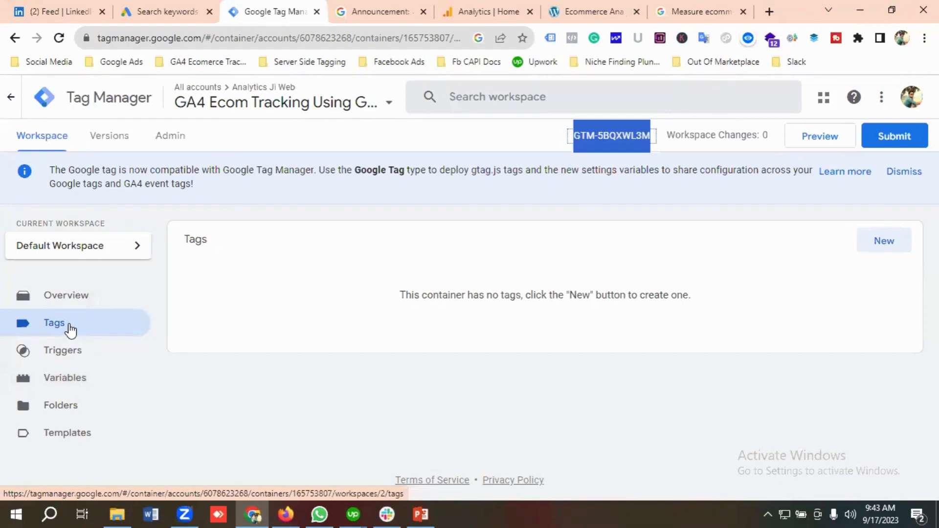
Start a new user-defined variable in the Tag Manager container and name it "Google Tag | GA4"
click(75, 385)
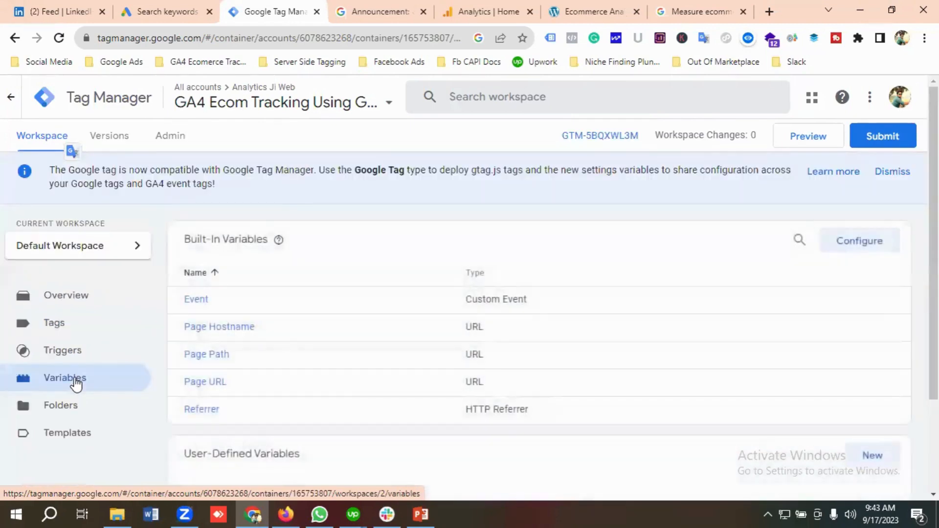
scroll(348, 399, down, 1)
scroll(350, 401, up, 1)
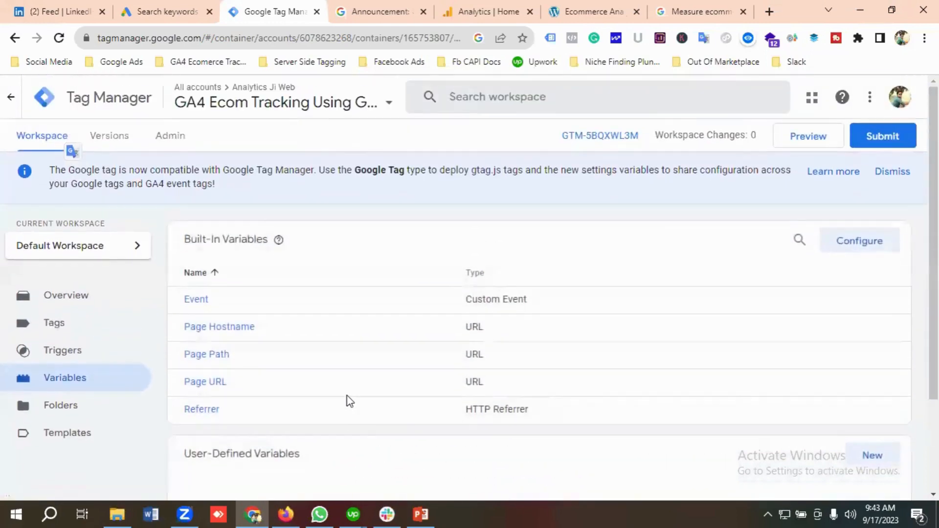
scroll(350, 401, down, 1)
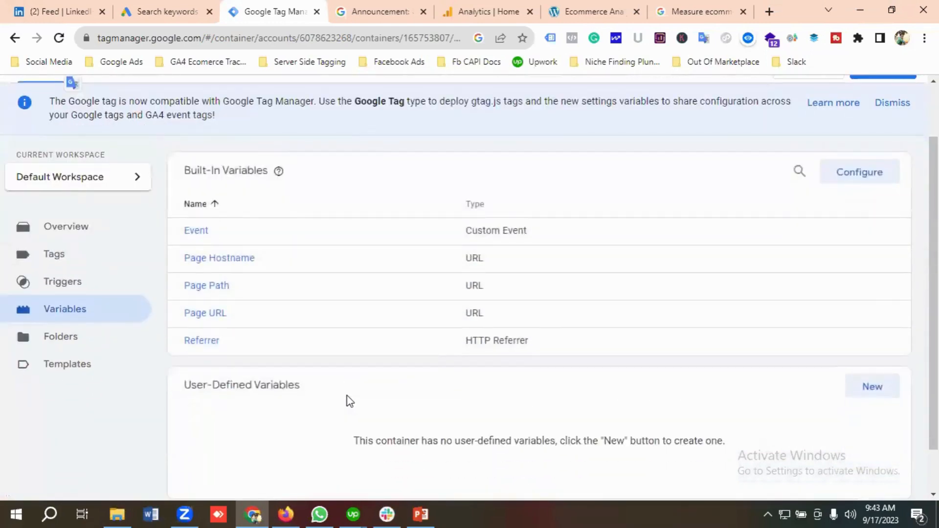
click(879, 397)
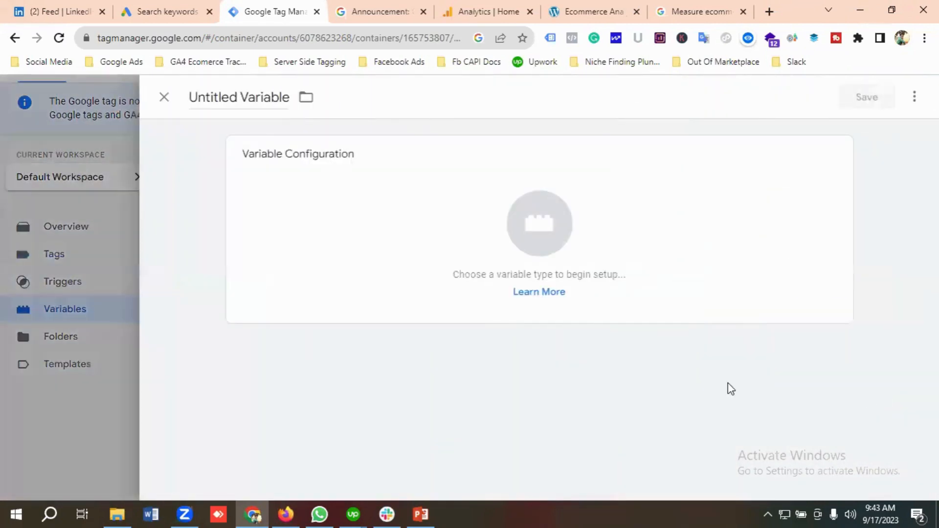
click(243, 101)
key(BackSpace)
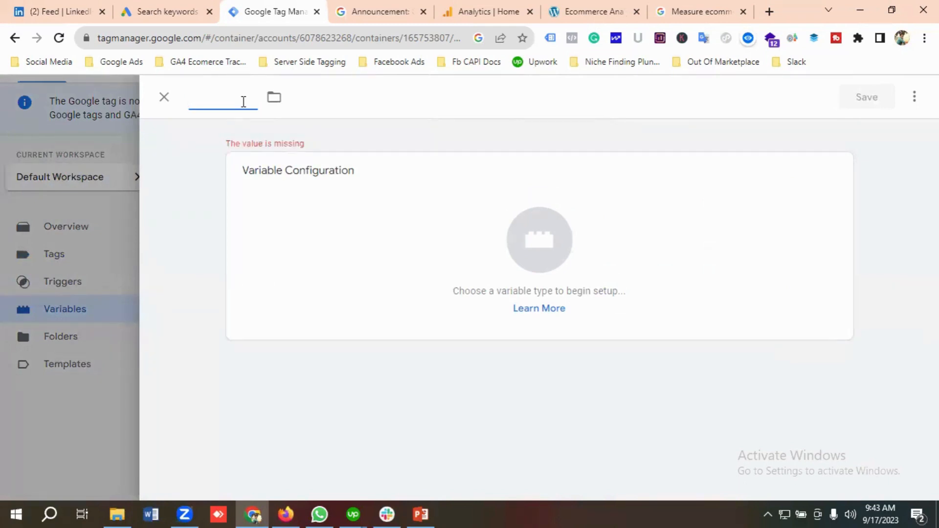
text(g)
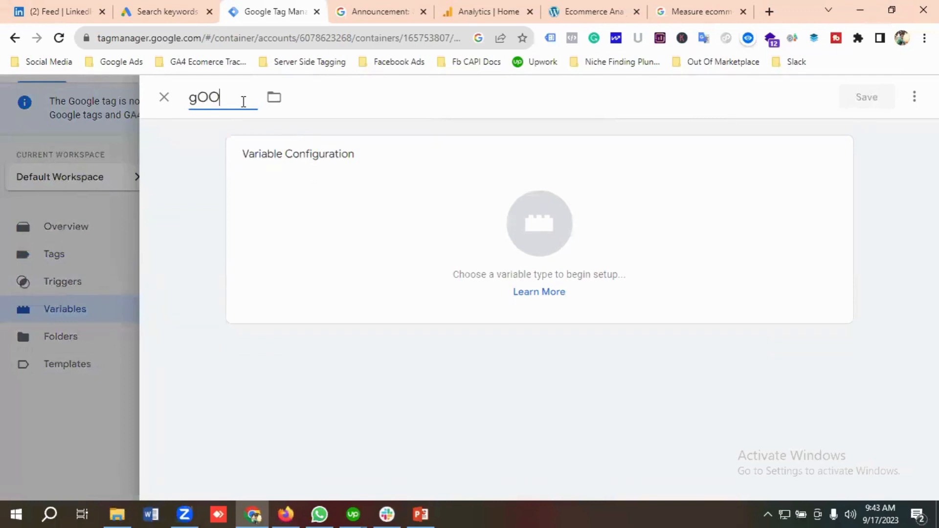
key(BackSpace)
text(Google Tag )
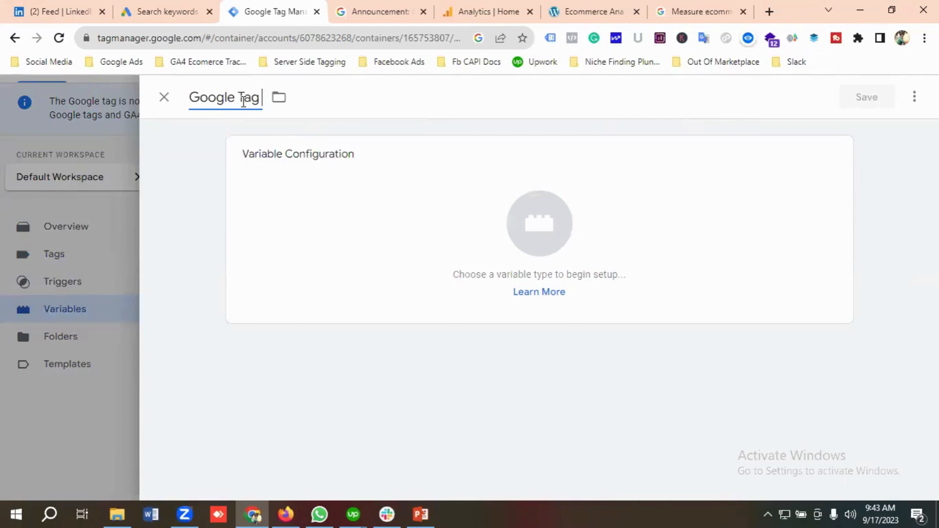
text(| GA4)
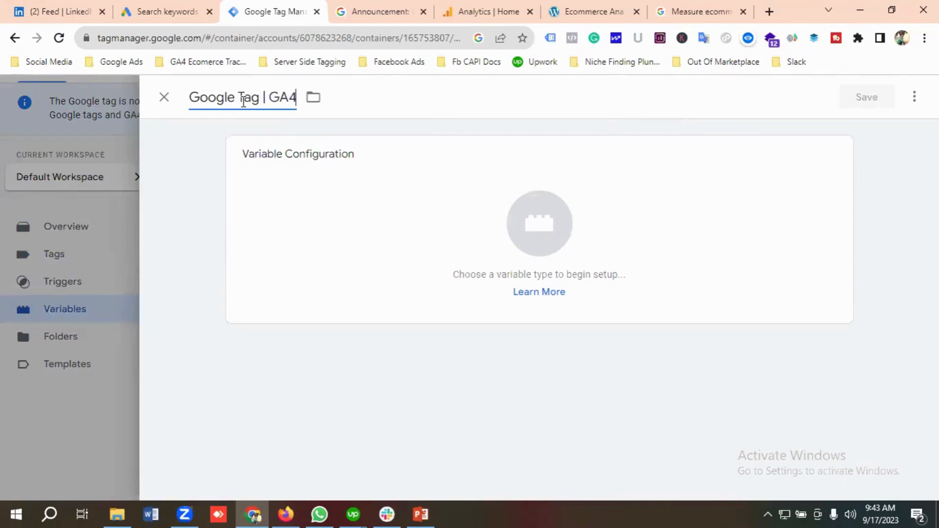
Set the "Google Tag | GA4" variable's type to Constant and begin filling in its value
click(515, 205)
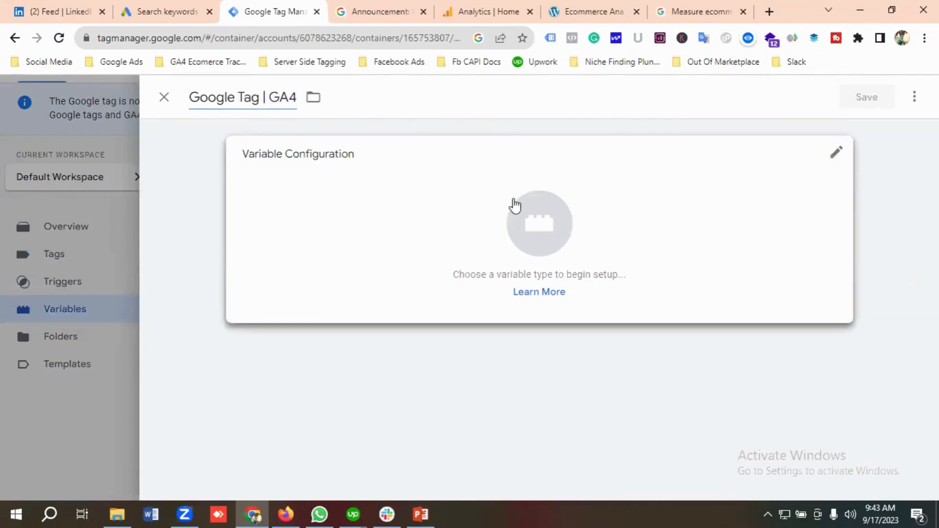
scroll(623, 203, down, 3)
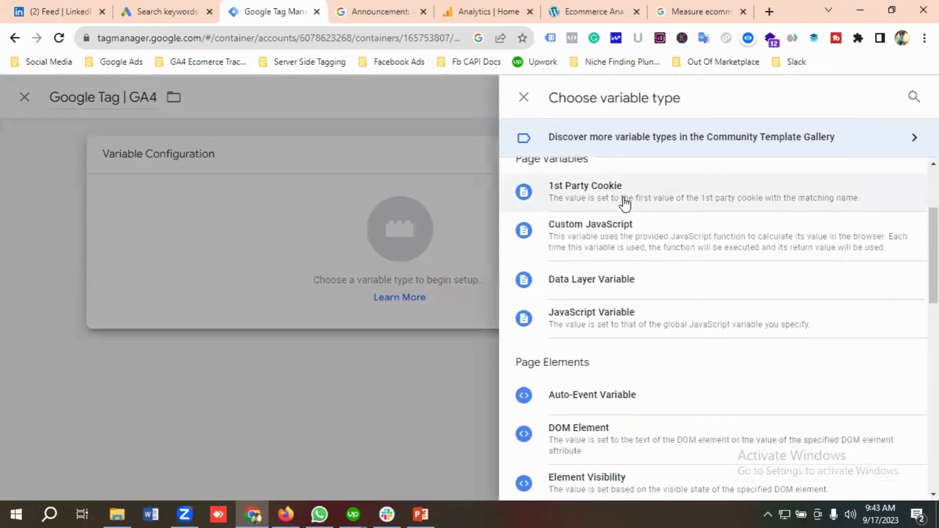
scroll(625, 203, down, 3)
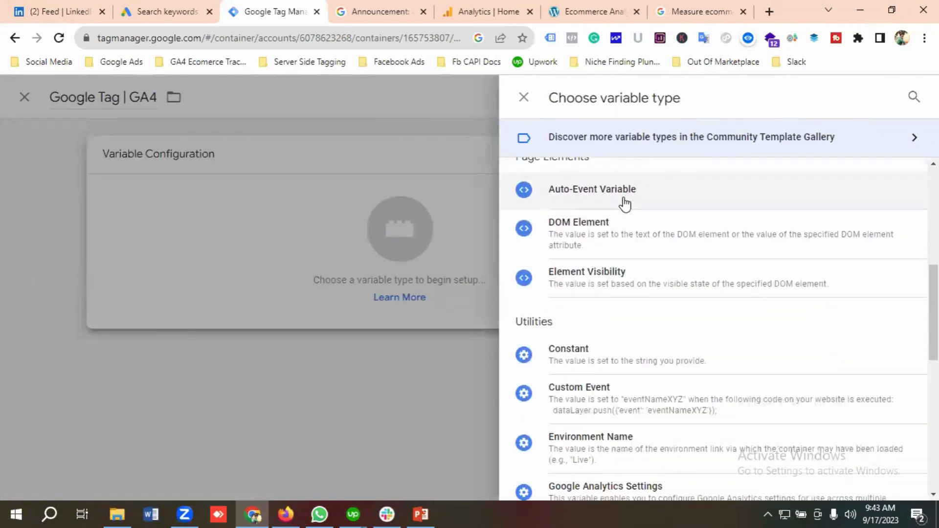
scroll(624, 203, down, 3)
click(585, 223)
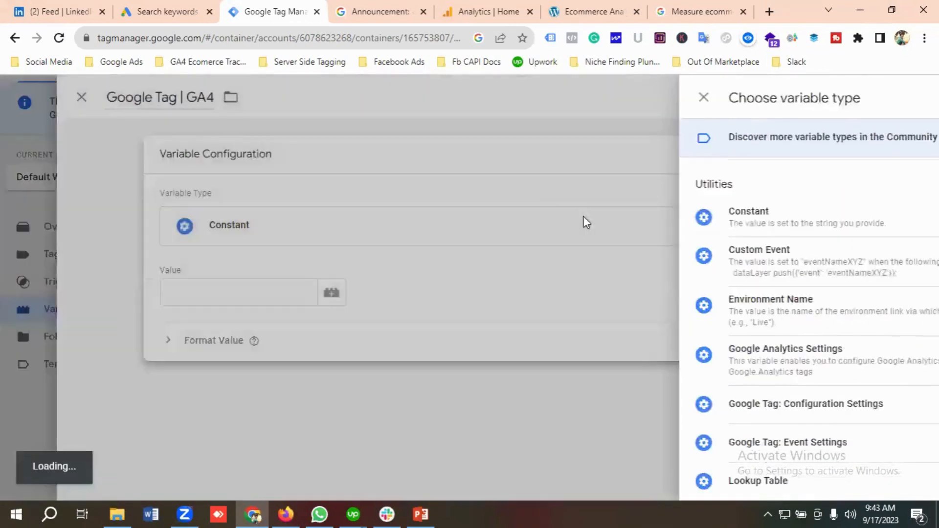
click(290, 287)
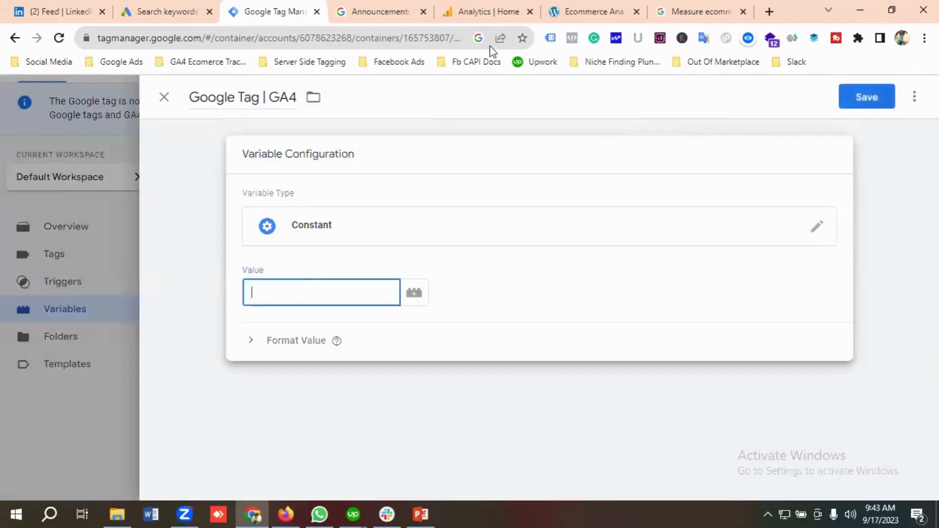
Switch to Google Analytics, open the GA4 Ecom Using Google Tag web data stream in the property's admin settings, and copy its measurement ID
click(476, 10)
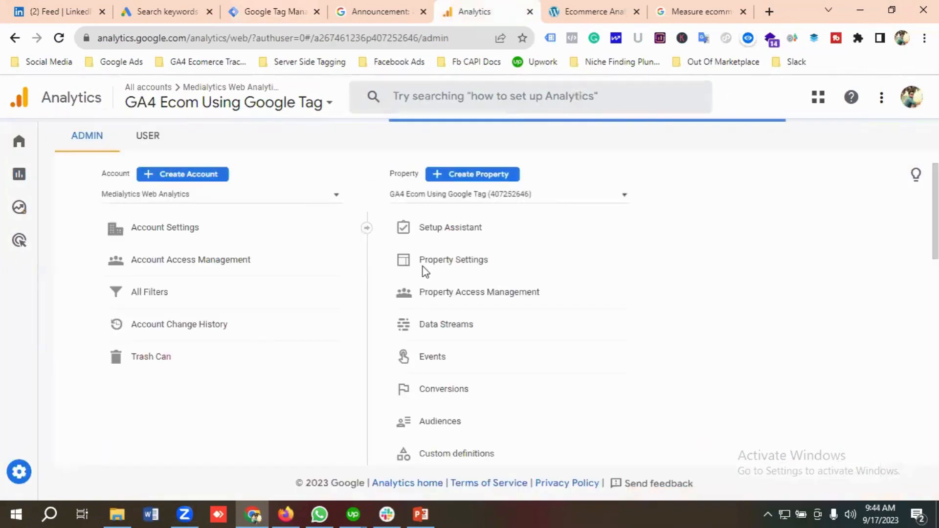
scroll(425, 271, down, 2)
click(442, 263)
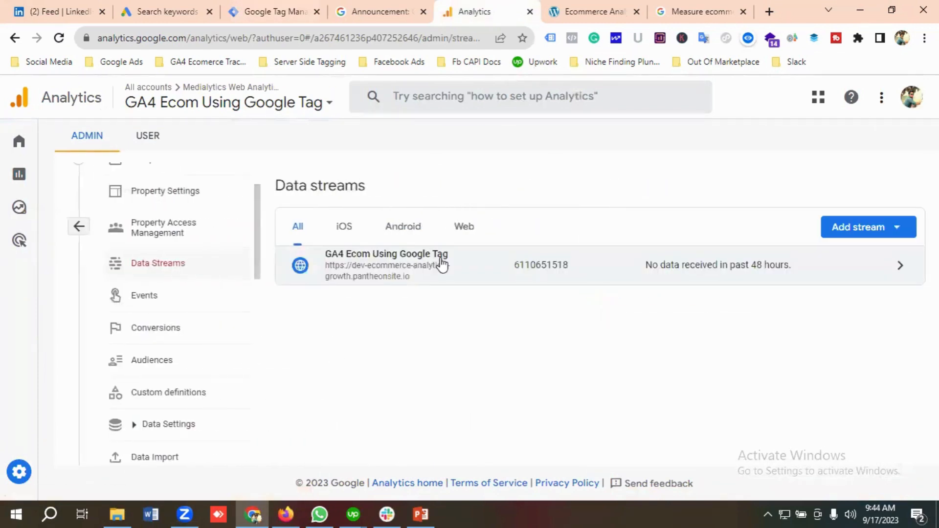
click(387, 270)
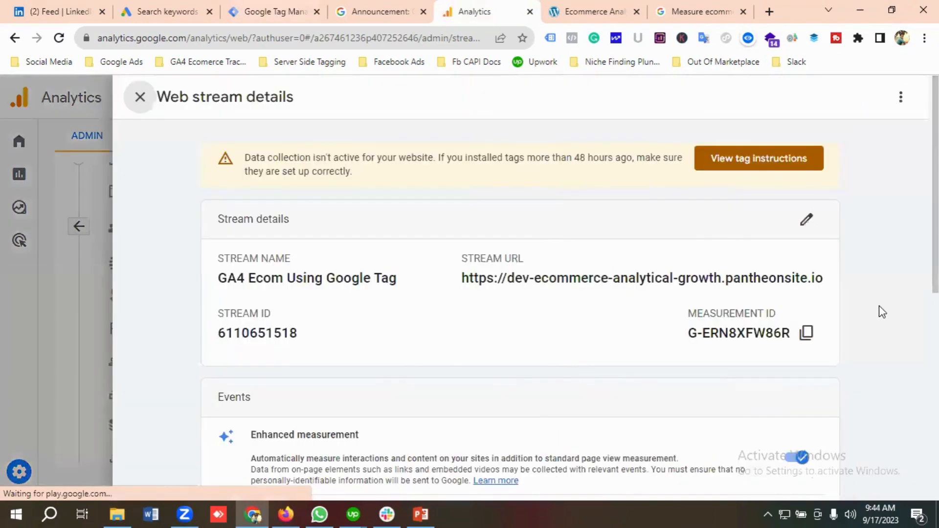
click(805, 332)
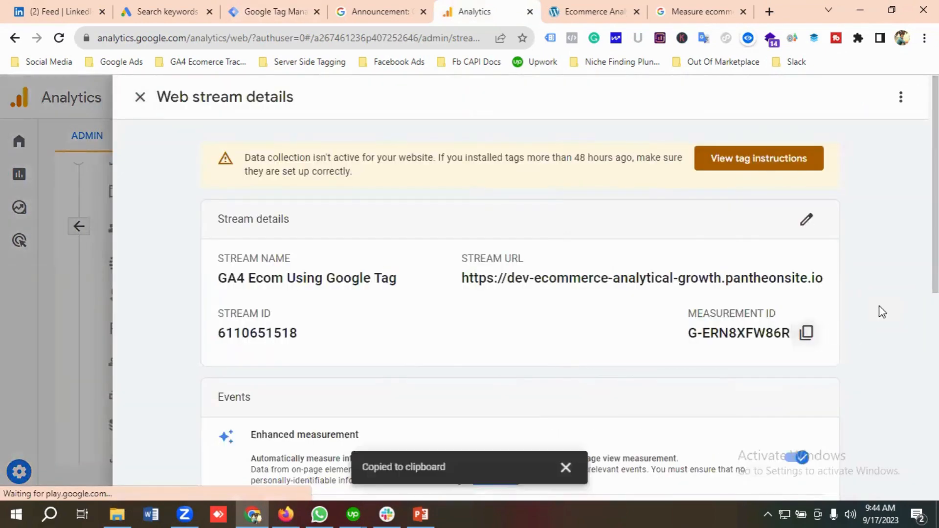
Back in Tag Manager, paste the copied measurement ID as the constant's value and save the variable
click(263, 10)
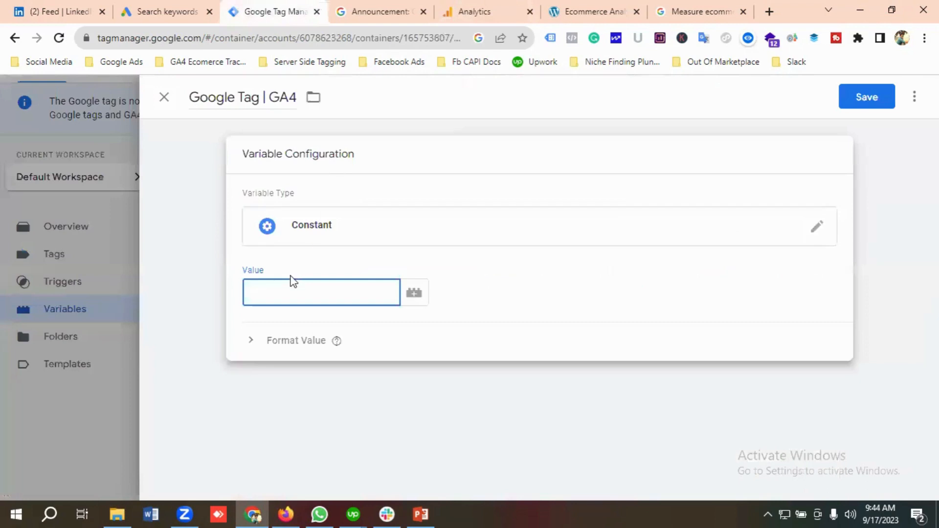
key(ctrl+v)
click(868, 98)
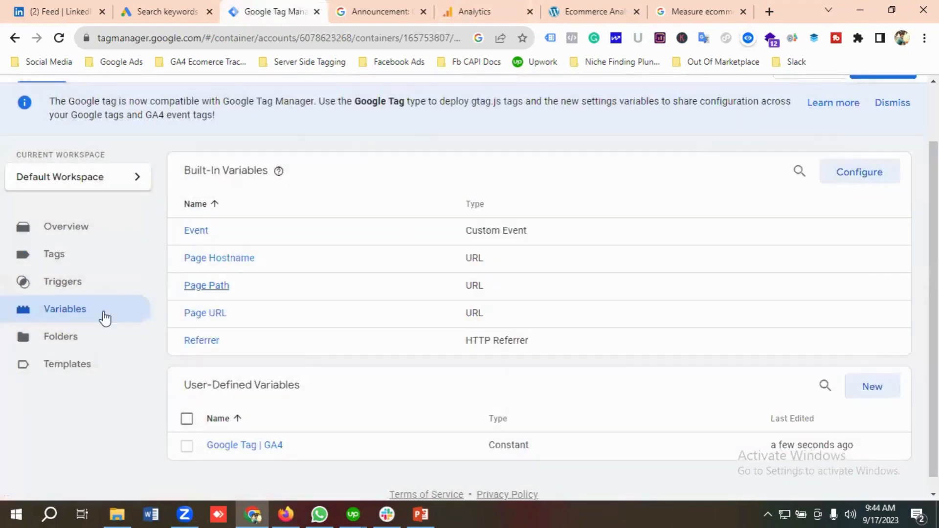
Create a new tag in the container, name it "Google Tags For GA4", and bring up the choice of tag types
click(54, 260)
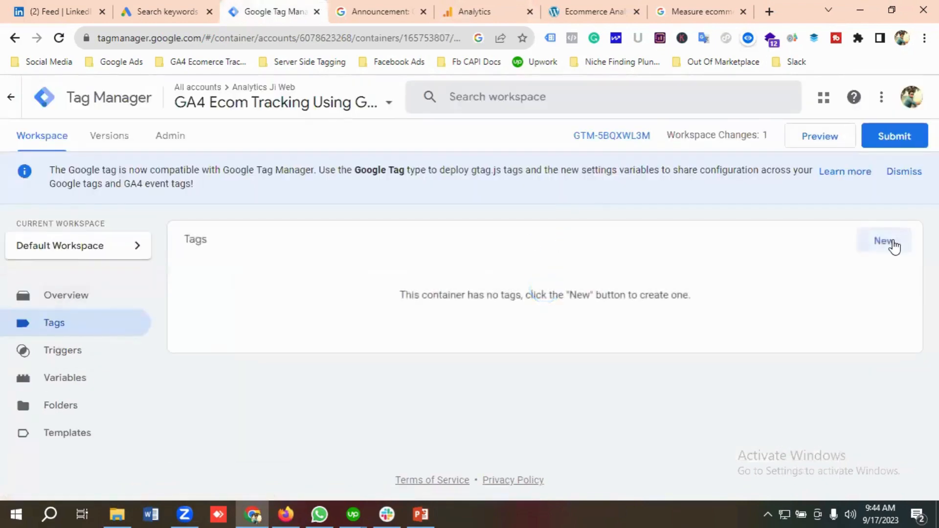
click(884, 241)
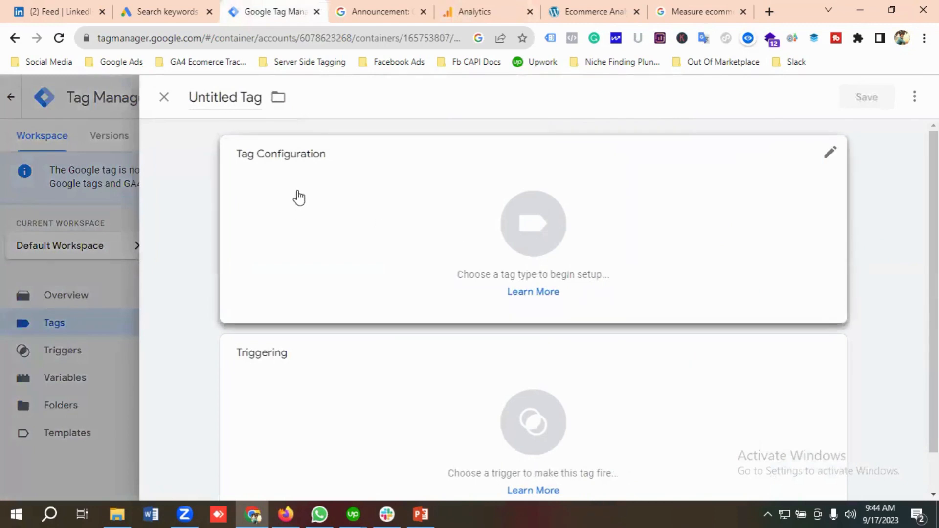
click(232, 102)
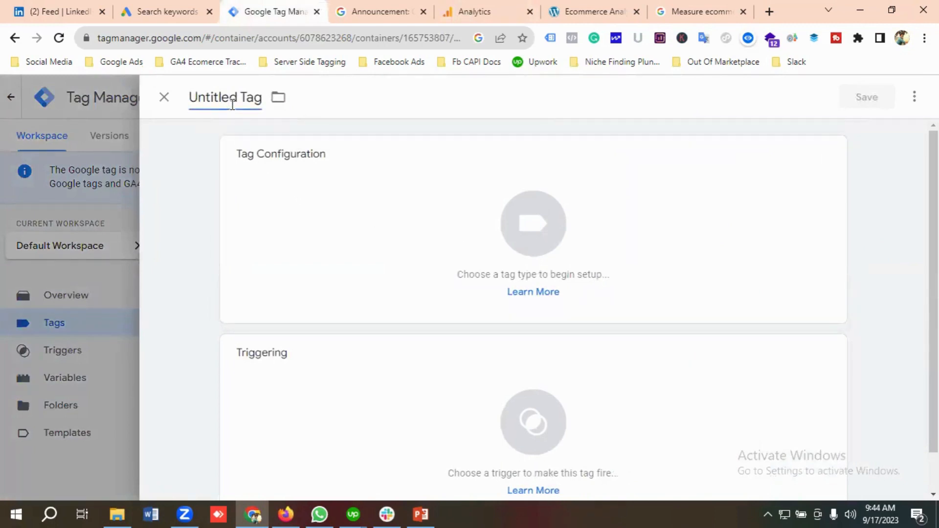
triple_click(238, 105)
key(BackSpace)
text(G)
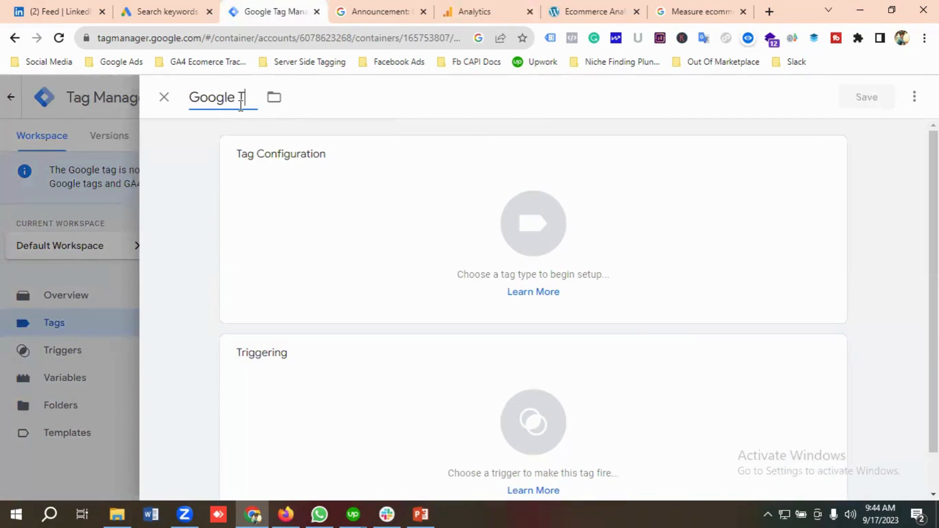
text(oogle Tags For G)
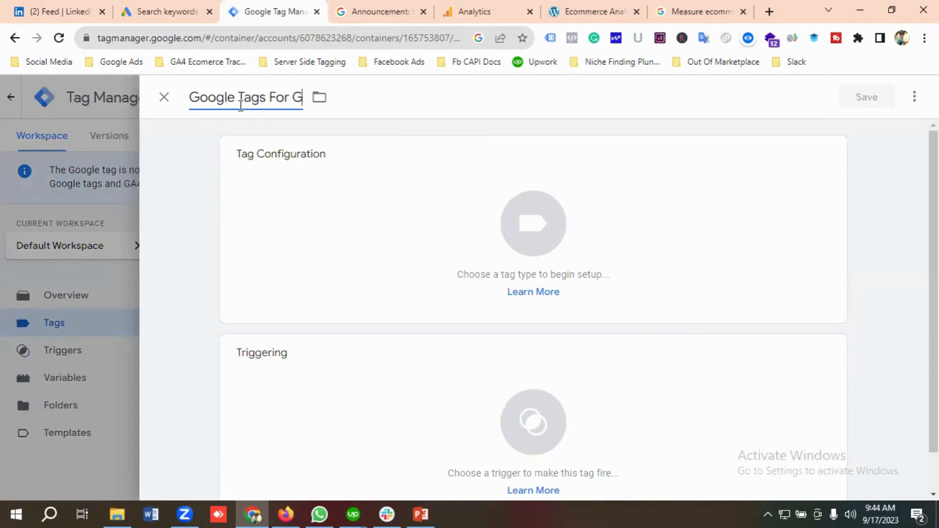
text(A4)
click(520, 248)
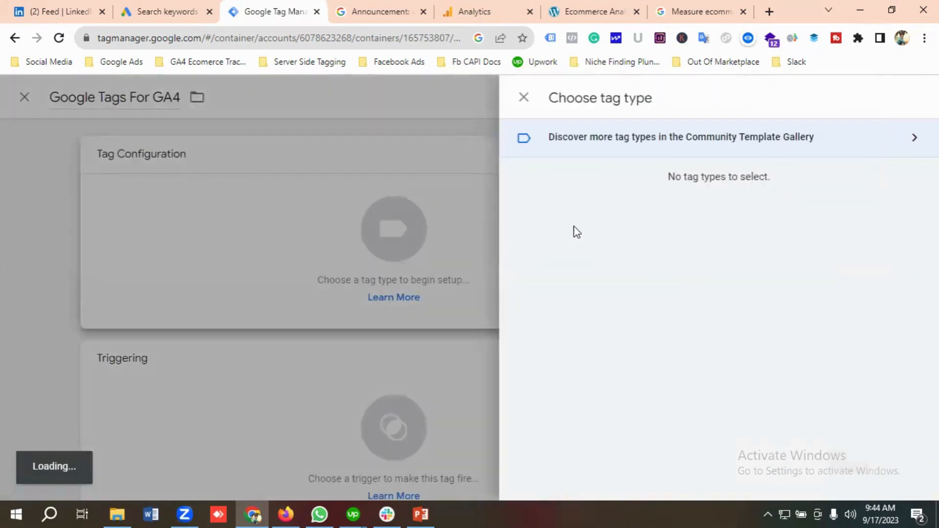
scroll(629, 230, down, 5)
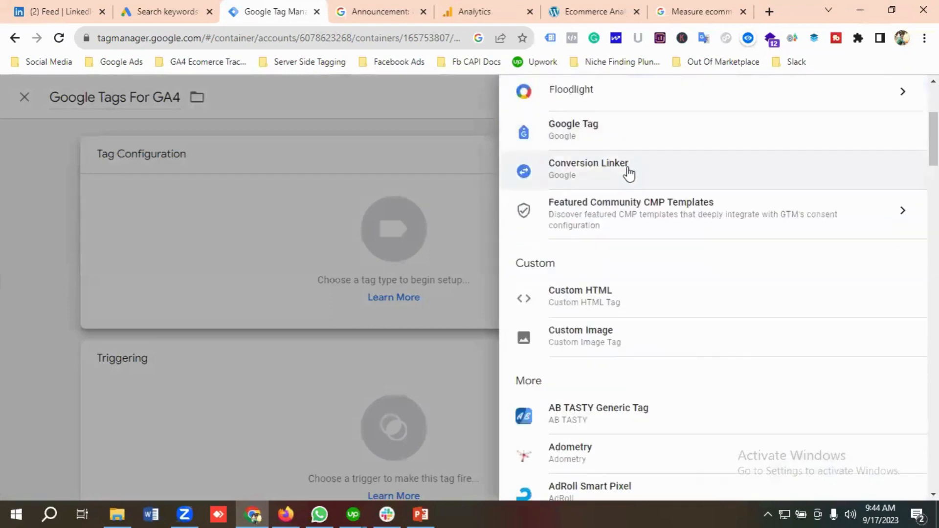
scroll(631, 177, up, 3)
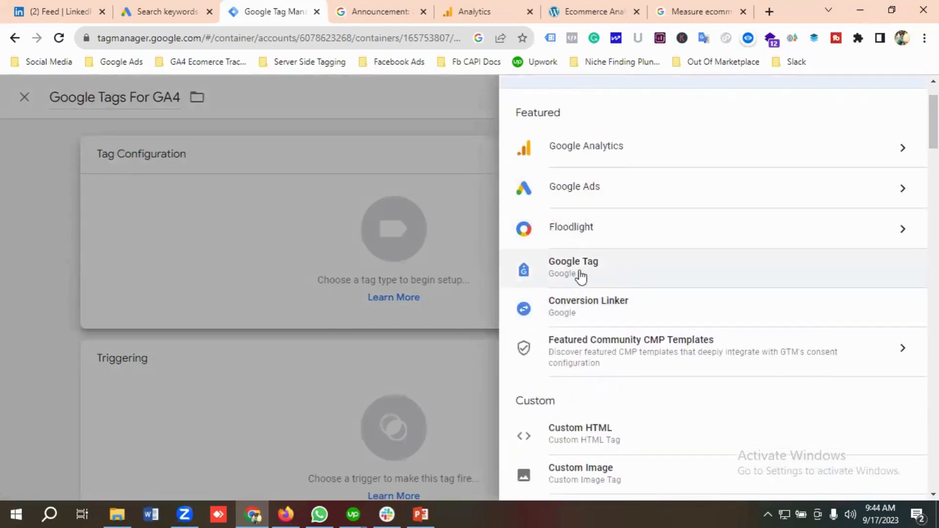
click(607, 155)
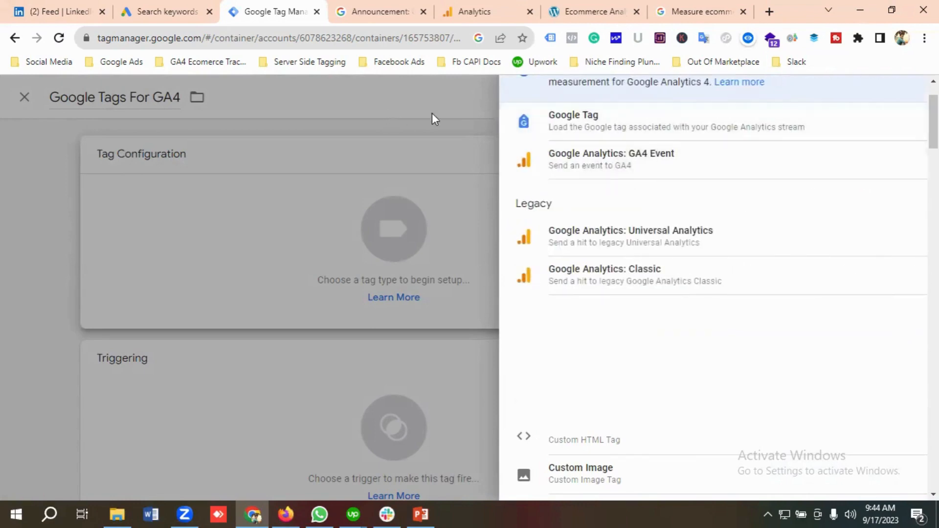
scroll(533, 167, up, 3)
click(523, 109)
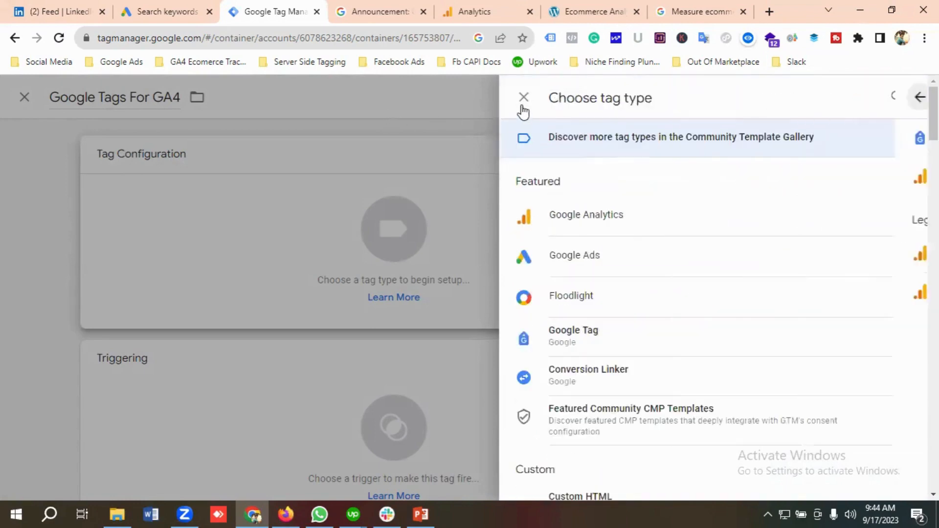
Set the tag type to Google Tag and use the "Google Tag | GA4" variable as its tag ID
scroll(606, 163, down, 3)
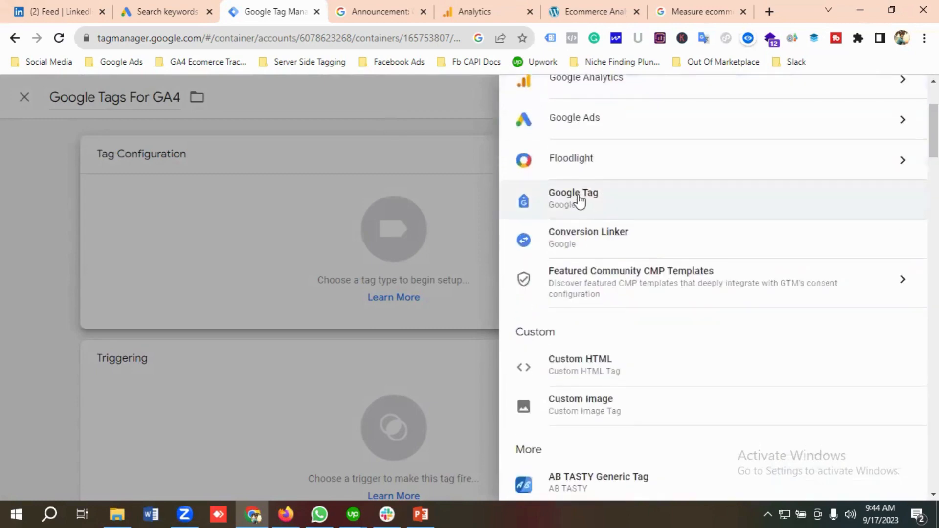
click(580, 200)
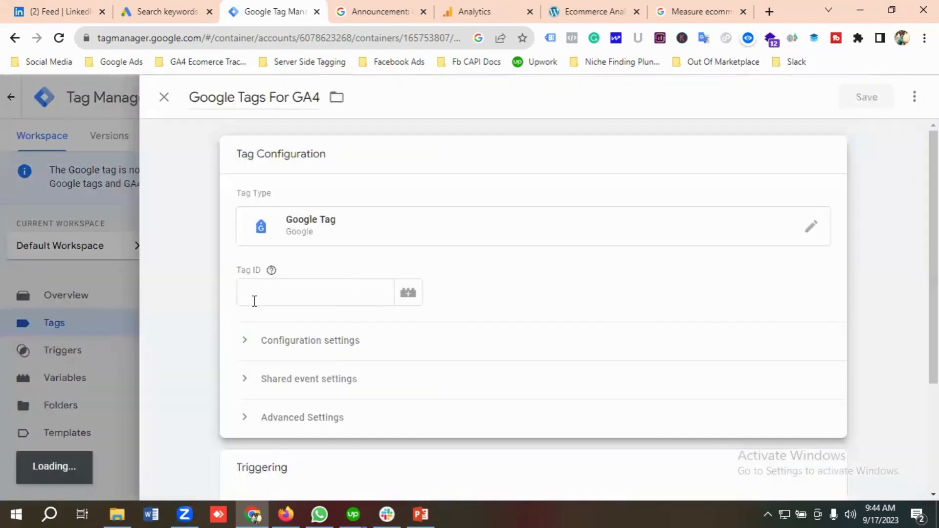
click(254, 301)
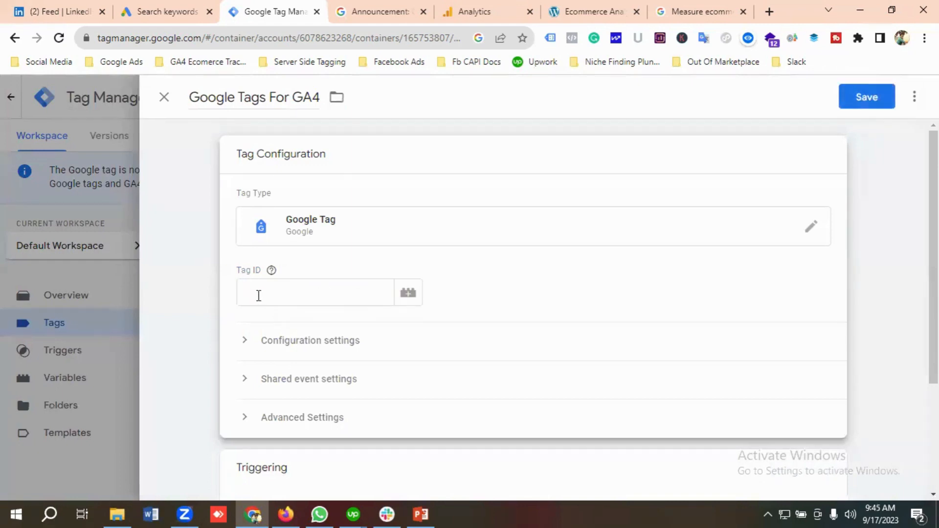
click(408, 293)
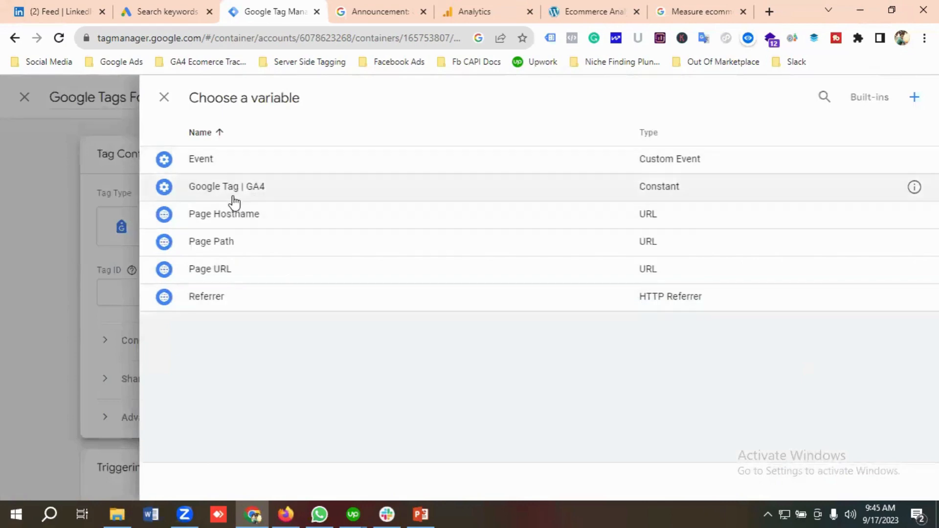
click(260, 195)
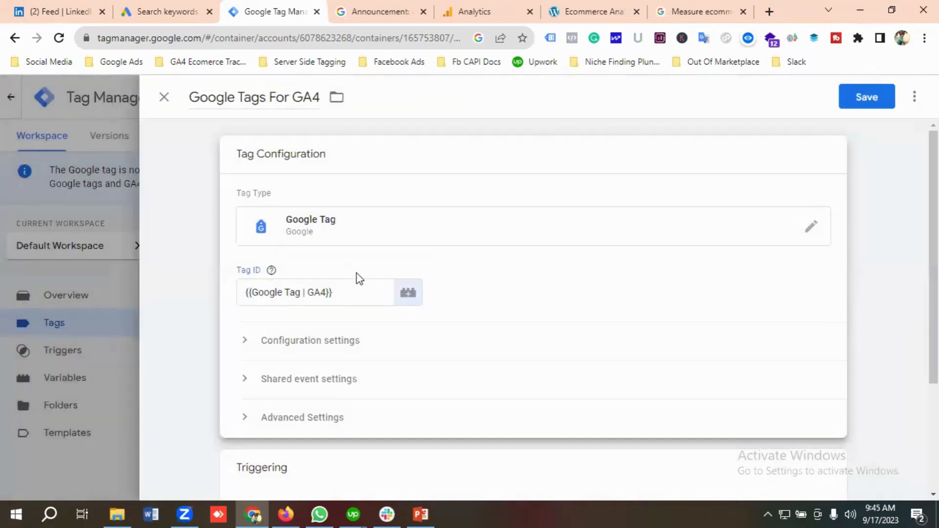
Add the All Pages trigger to the Google Tags For GA4 tag and save the tag
scroll(359, 279, down, 1)
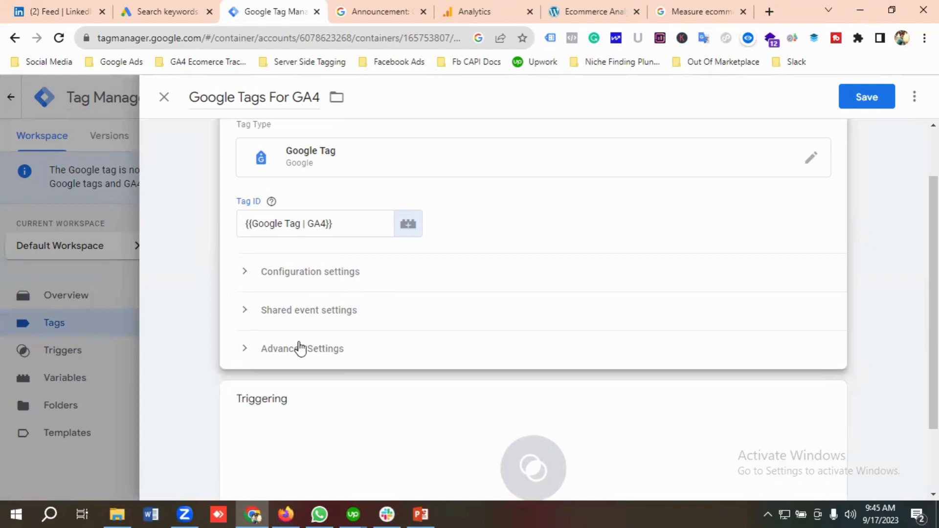
scroll(437, 419, down, 1)
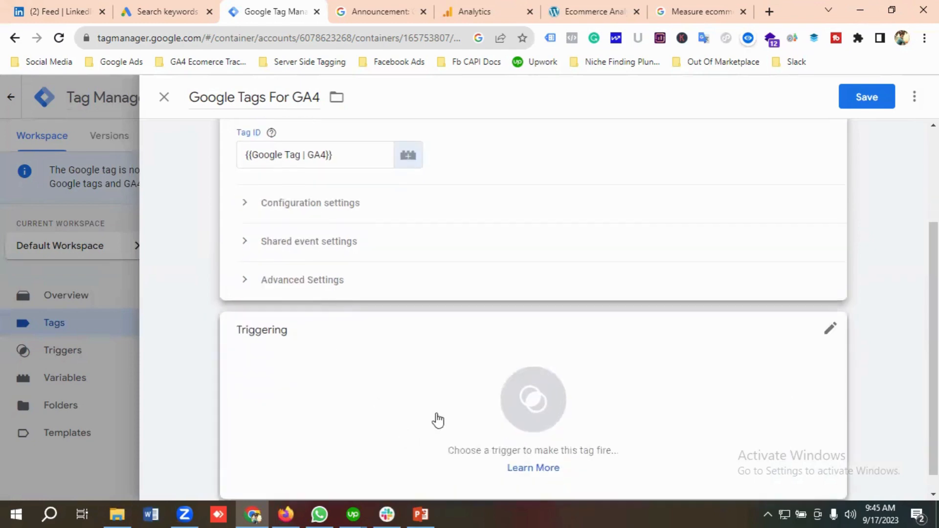
click(482, 399)
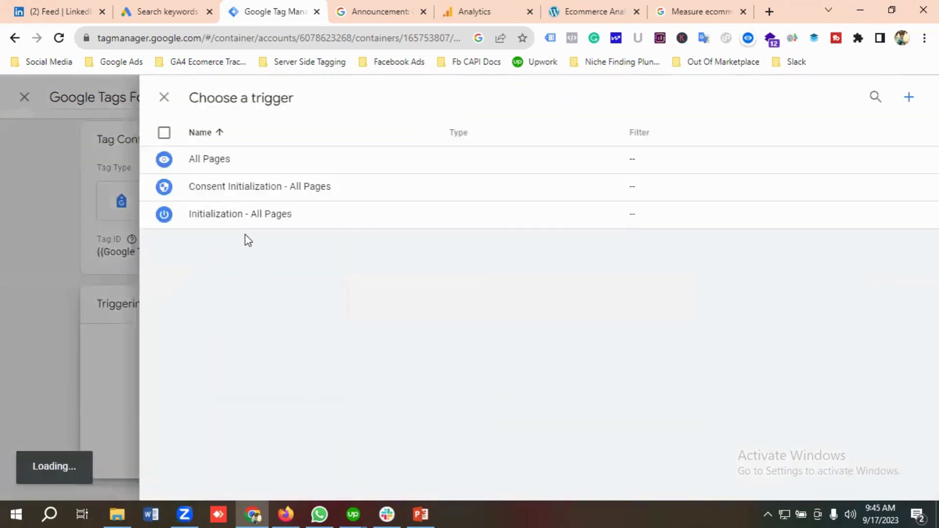
click(216, 162)
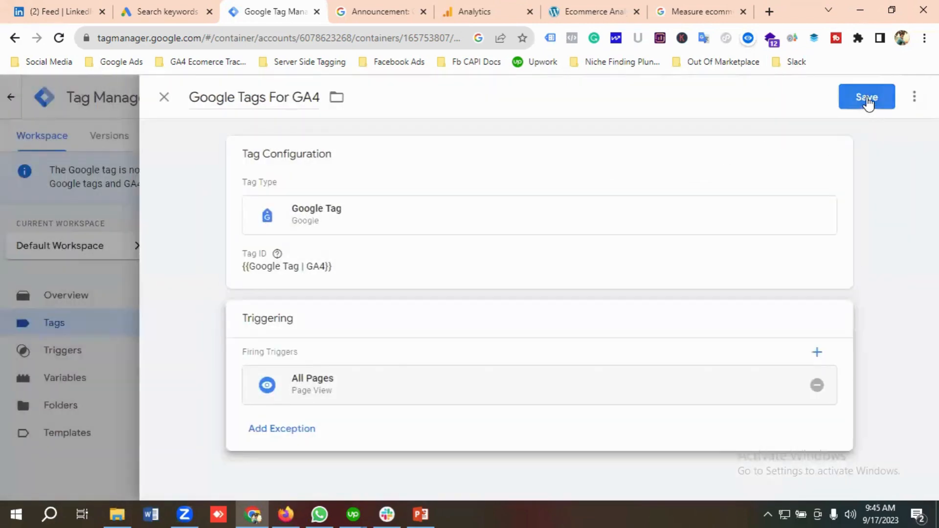
click(317, 275)
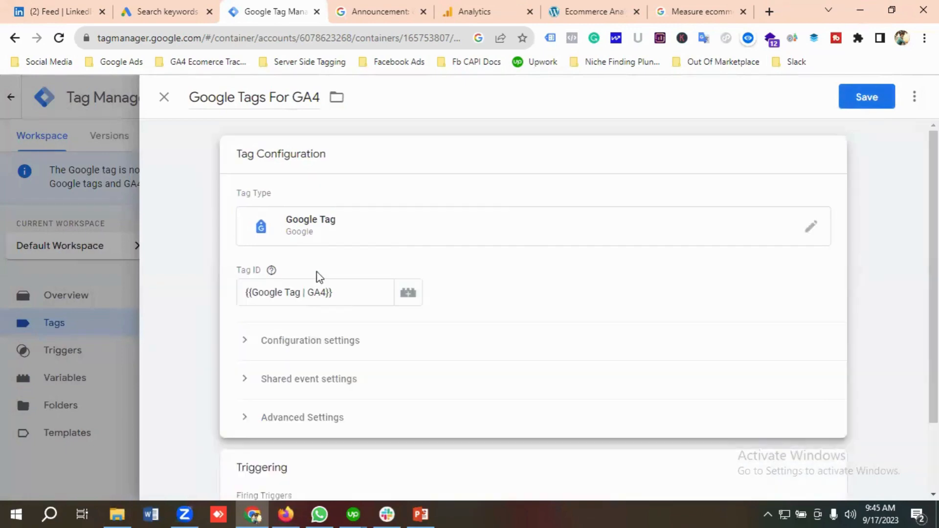
click(870, 108)
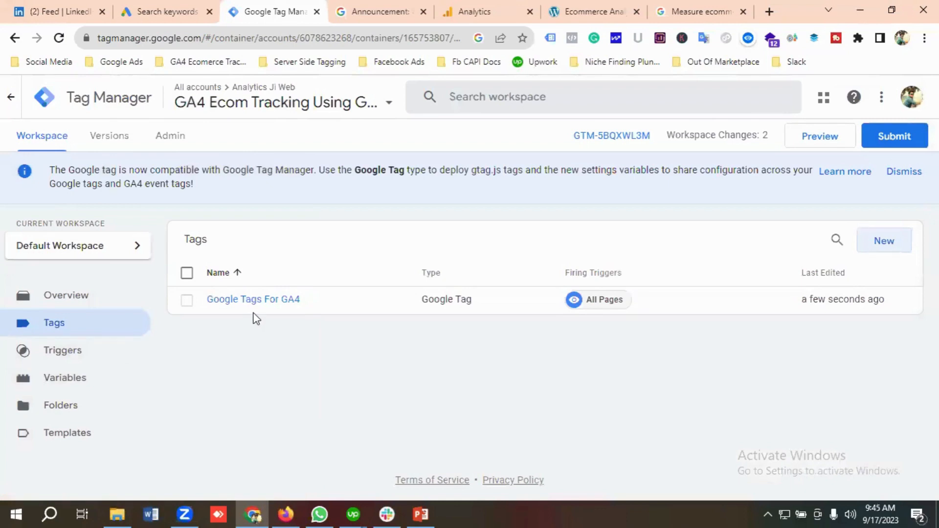
Check the container's variables and the Analytics web stream details, and switch to the store's home page
click(65, 379)
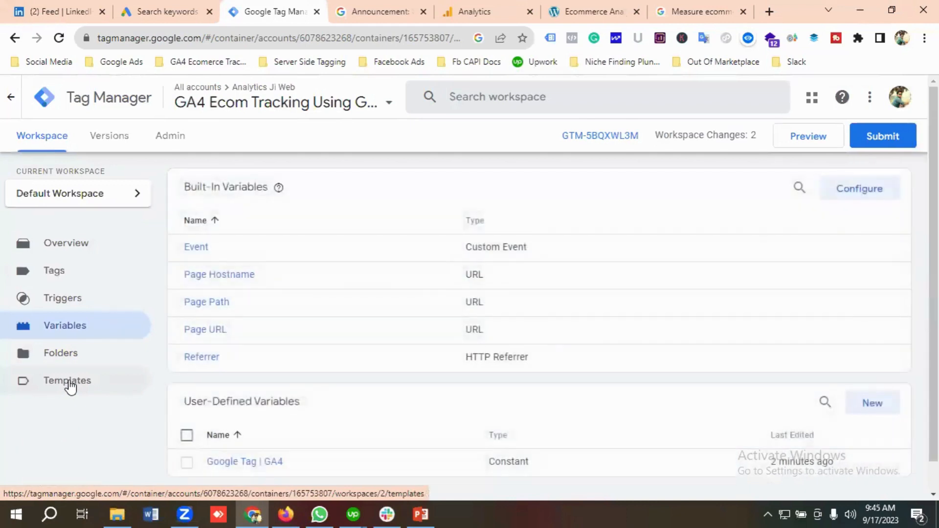
click(465, 12)
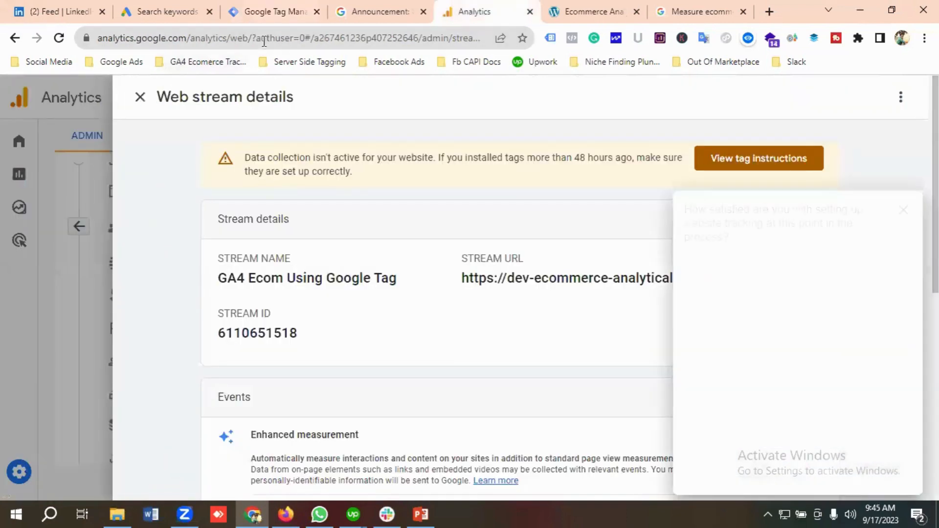
click(374, 12)
click(572, 13)
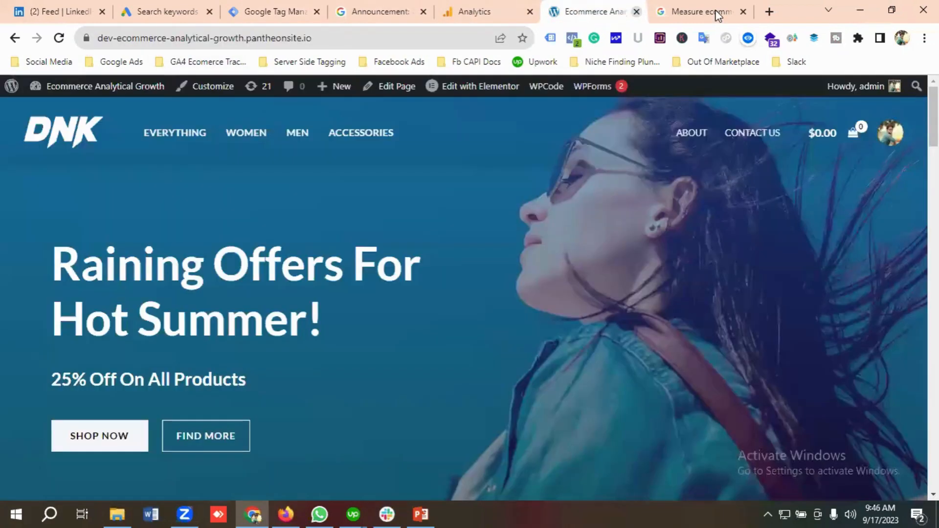
Review the view_item tag configuration in the GA4 ecommerce guide, and start a new user-defined variable in the Tag Manager container
click(717, 16)
scroll(437, 273, up, 5)
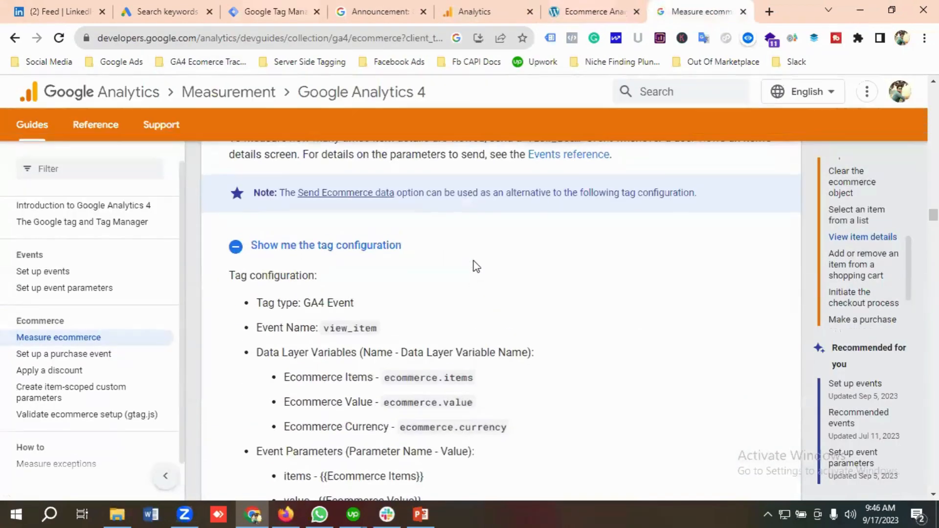
scroll(476, 266, down, 2)
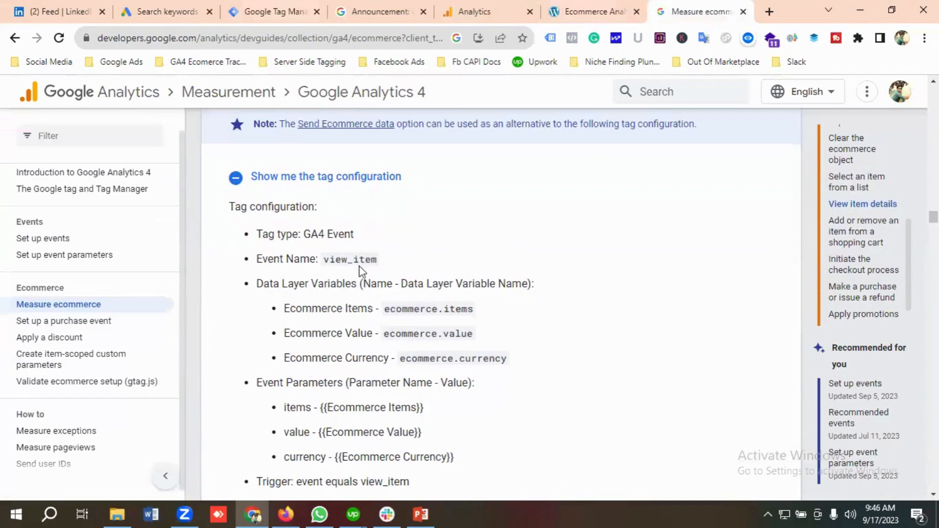
scroll(423, 262, down, 1)
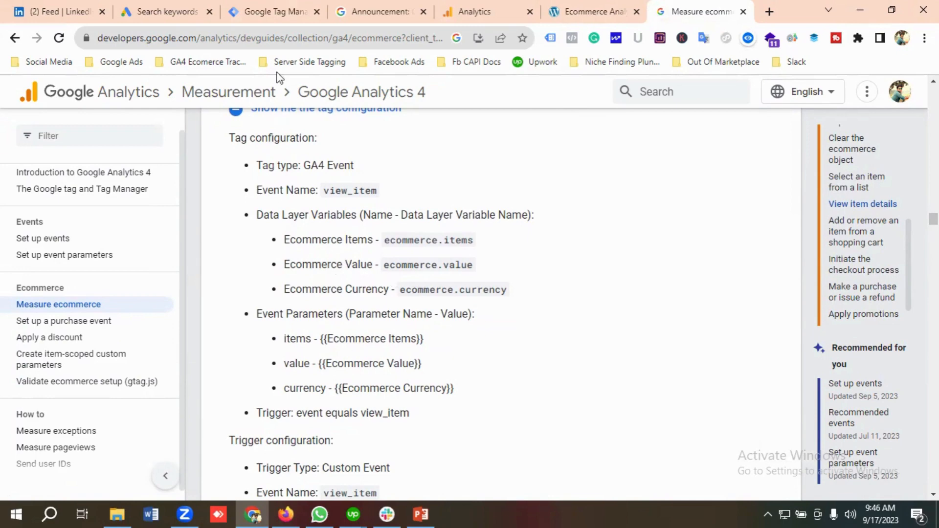
click(266, 12)
scroll(693, 435, down, 1)
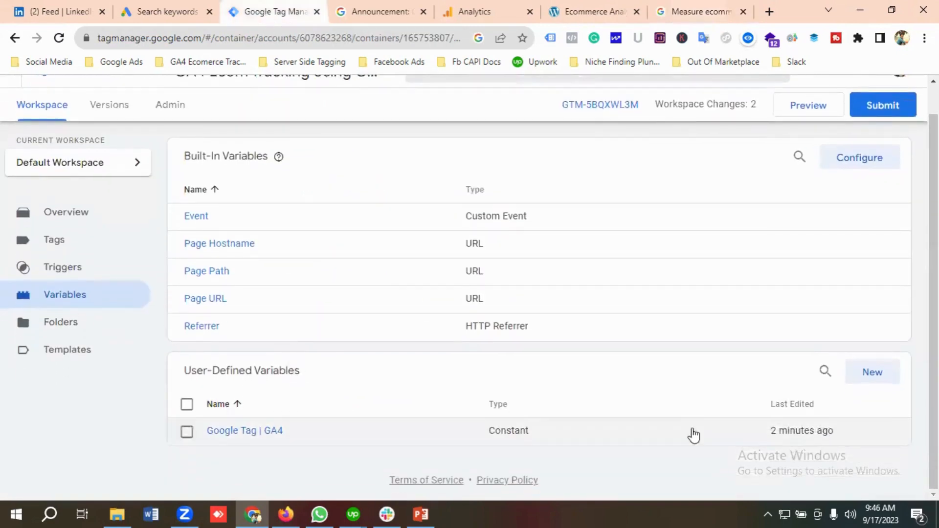
click(878, 377)
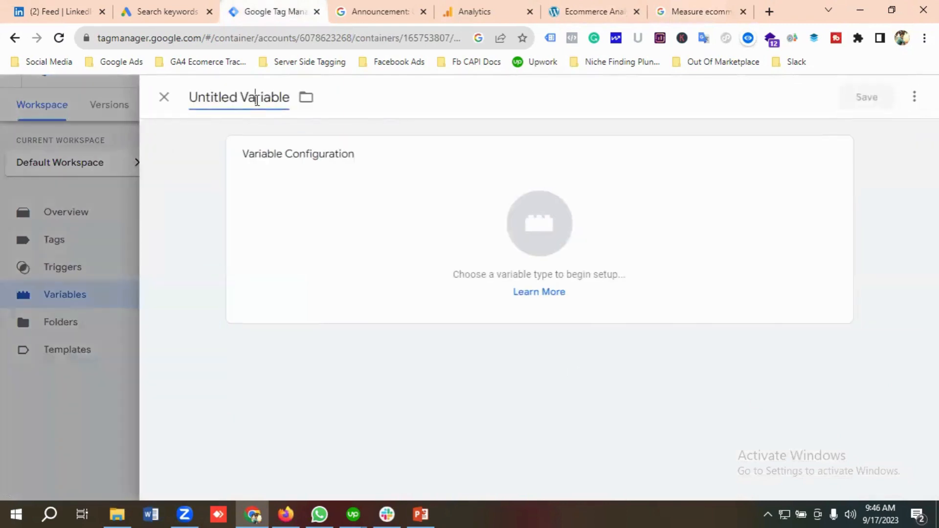
Replace the new variable's default name with "Ecommerce Items", copied from the guide's data layer variable list
click(256, 100)
key(BackSpace)
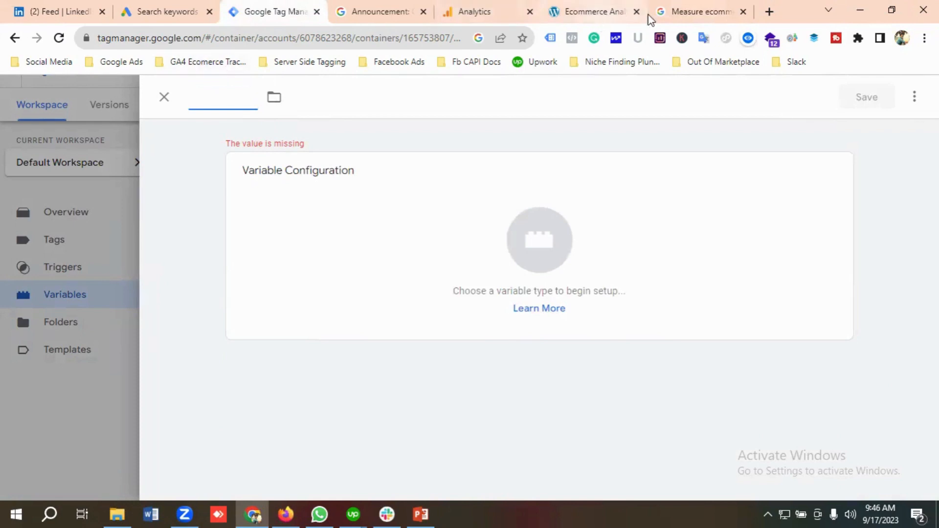
click(686, 14)
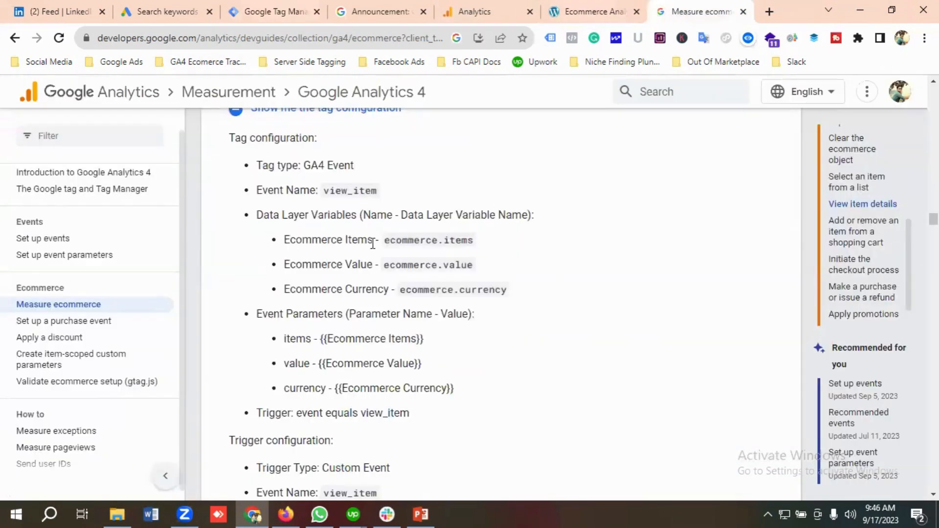
drag(376, 243, 294, 243)
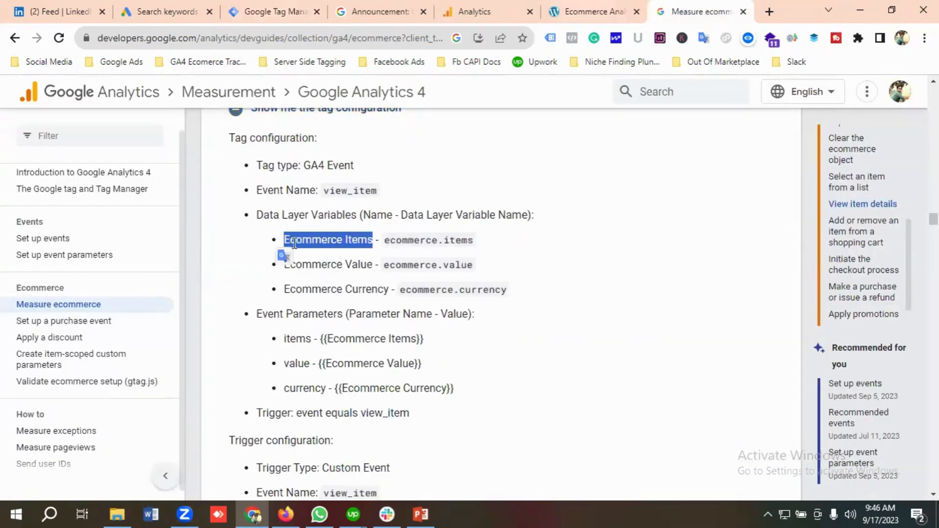
right_click(312, 243)
click(340, 257)
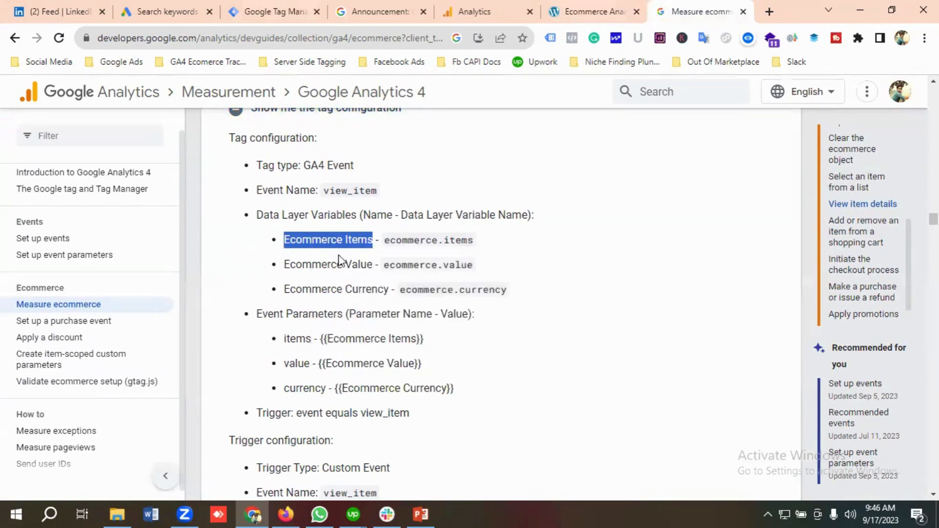
click(272, 11)
key(ctrl+v)
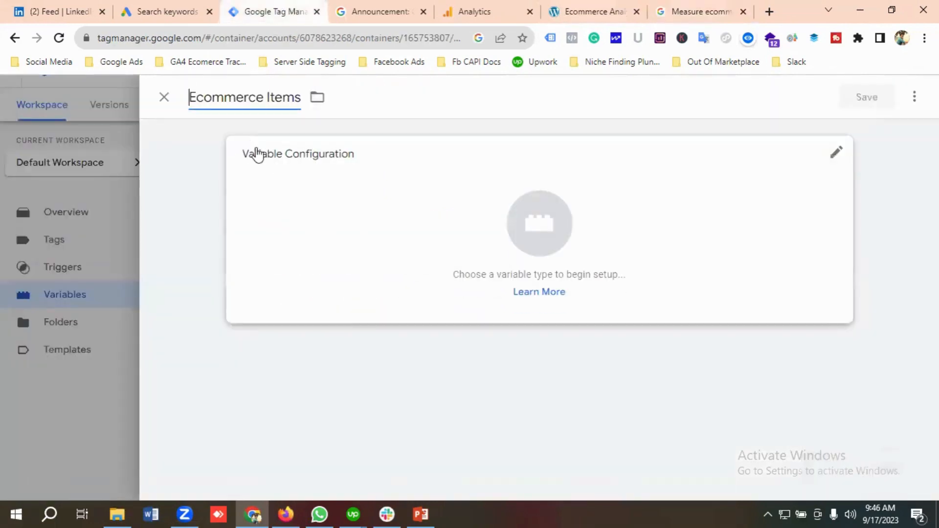
Set the Ecommerce Items variable's type to Data Layer Variable
click(536, 233)
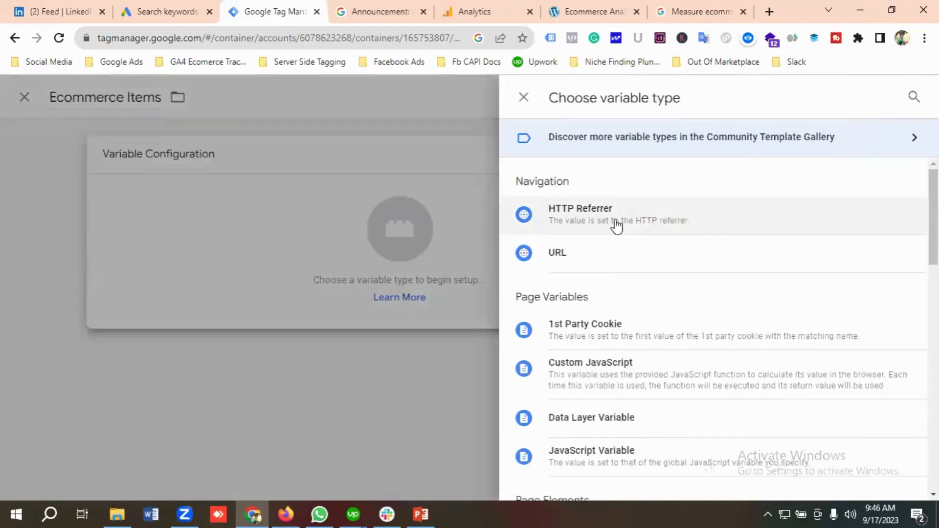
scroll(616, 225, down, 3)
scroll(612, 220, down, 1)
click(606, 209)
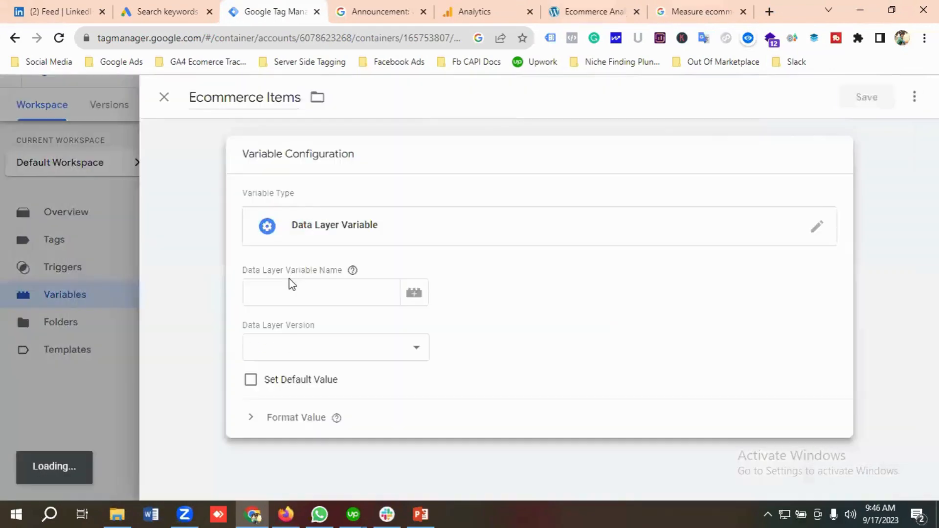
Copy ecommerce.items from the guide as the data layer variable name of Ecommerce Items and save the variable
click(292, 283)
click(661, 20)
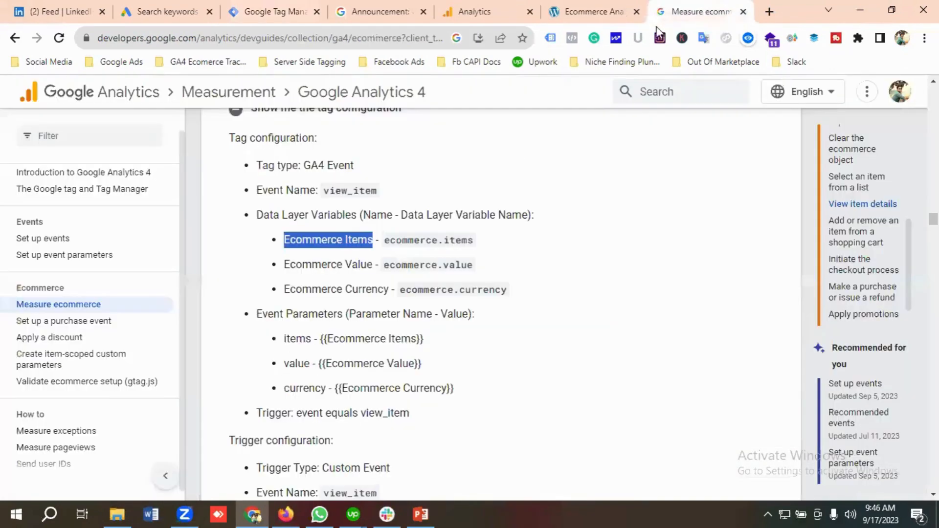
drag(473, 240, 384, 240)
right_click(401, 241)
click(427, 258)
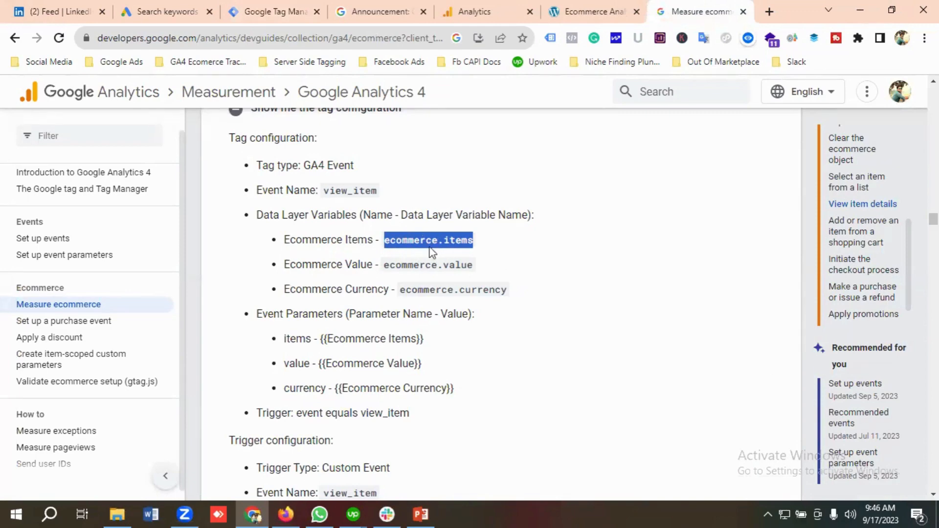
click(276, 10)
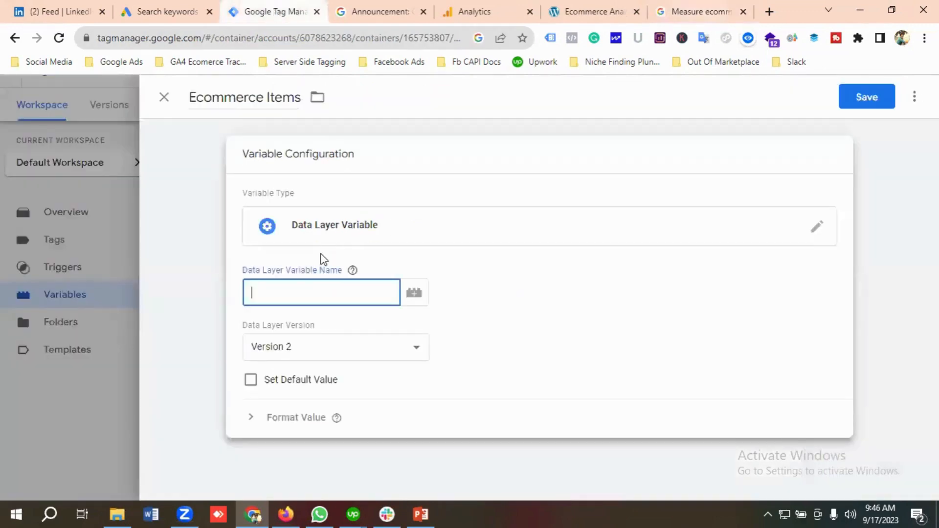
key(ctrl+v)
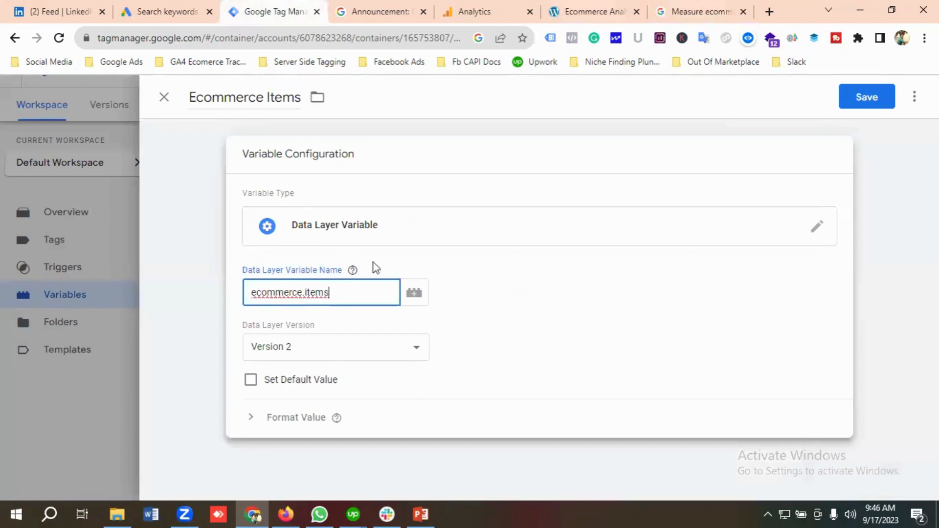
click(862, 100)
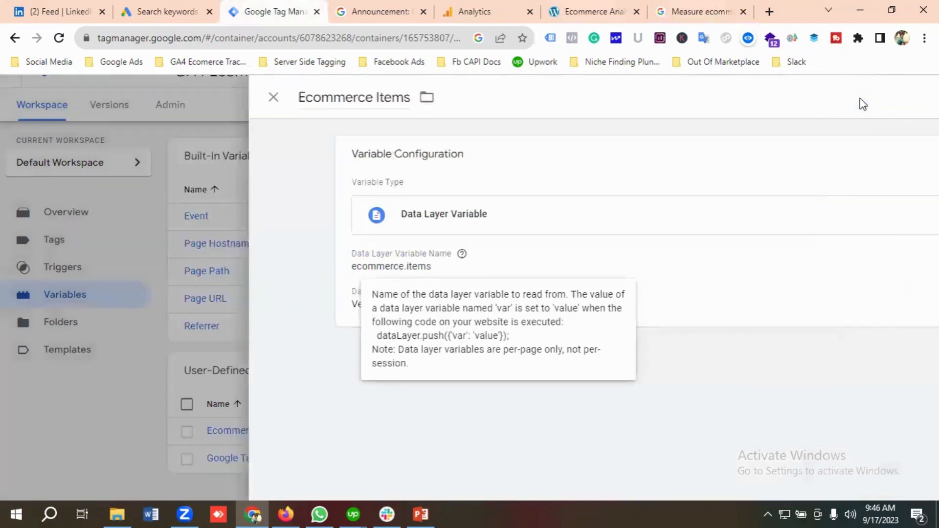
Create another user-defined variable and name it "Ecommerce Value", copied from the guide
scroll(684, 183, down, 1)
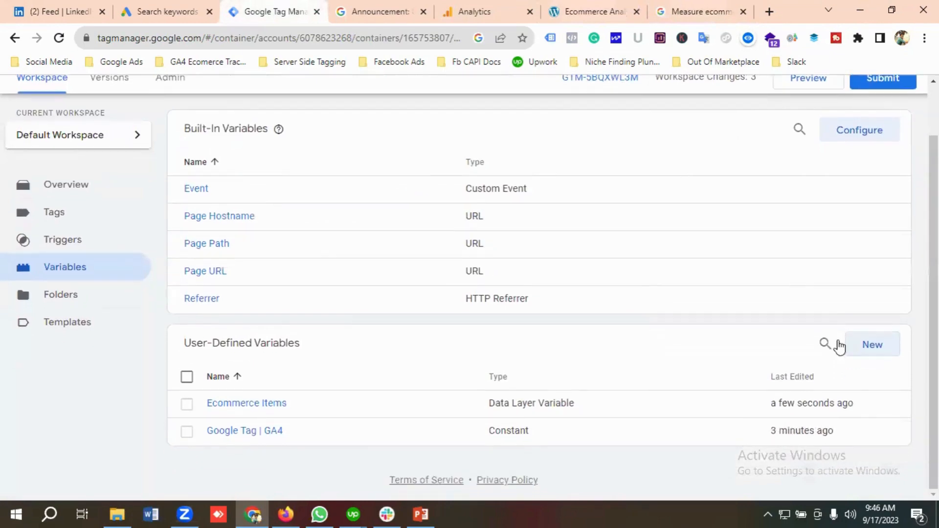
click(874, 348)
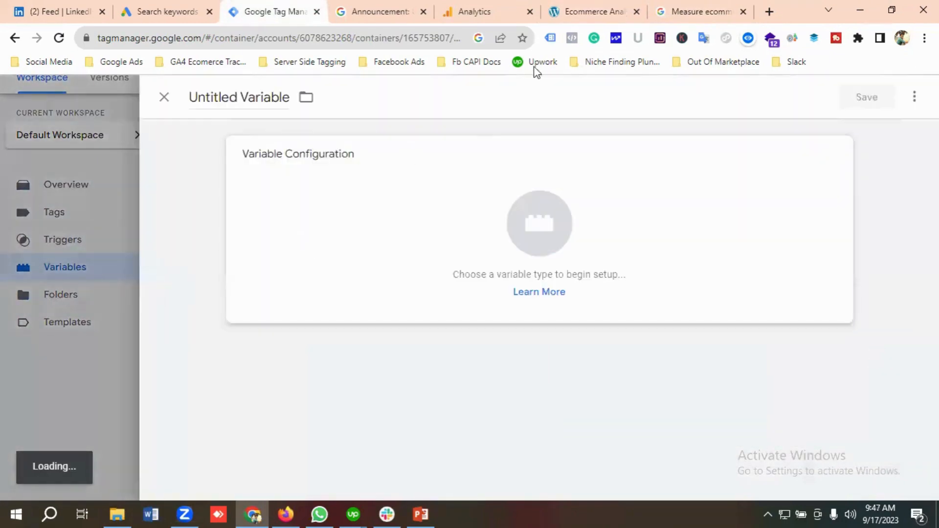
click(699, 12)
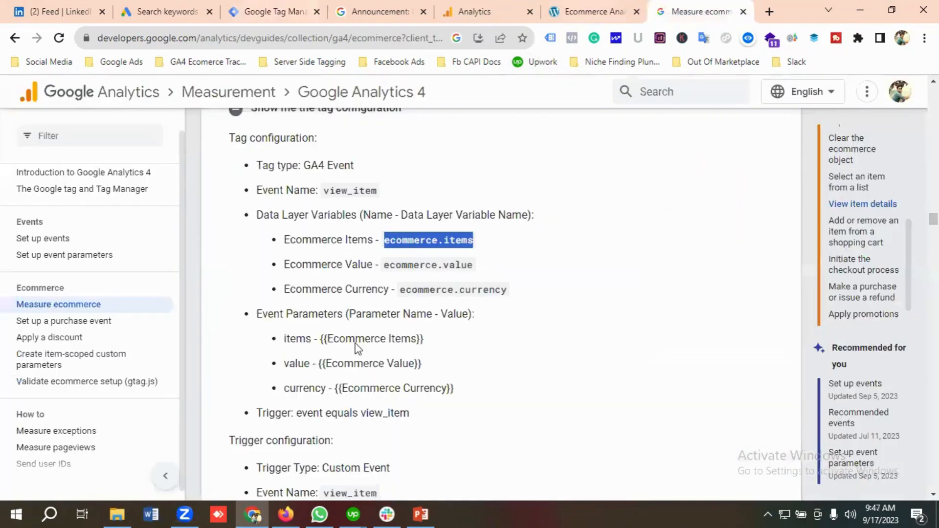
drag(374, 265, 271, 269)
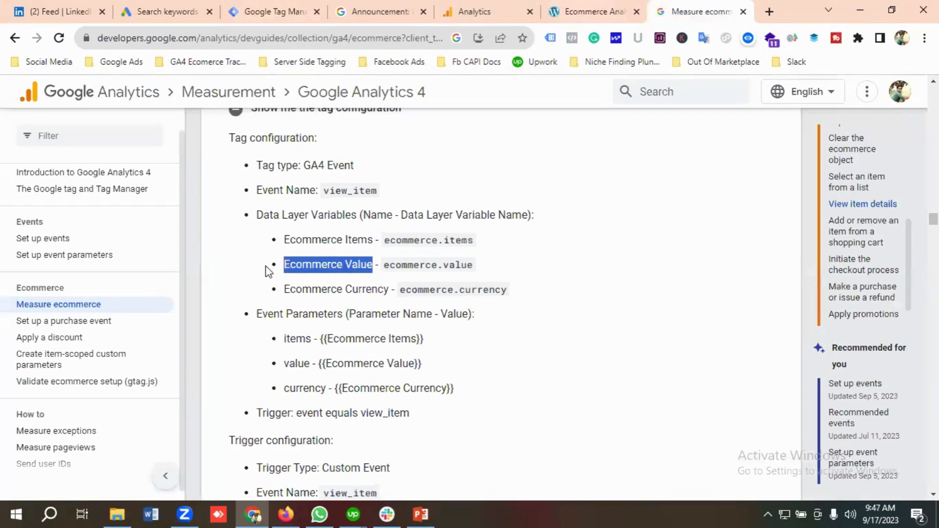
right_click(278, 272)
click(348, 282)
click(266, 11)
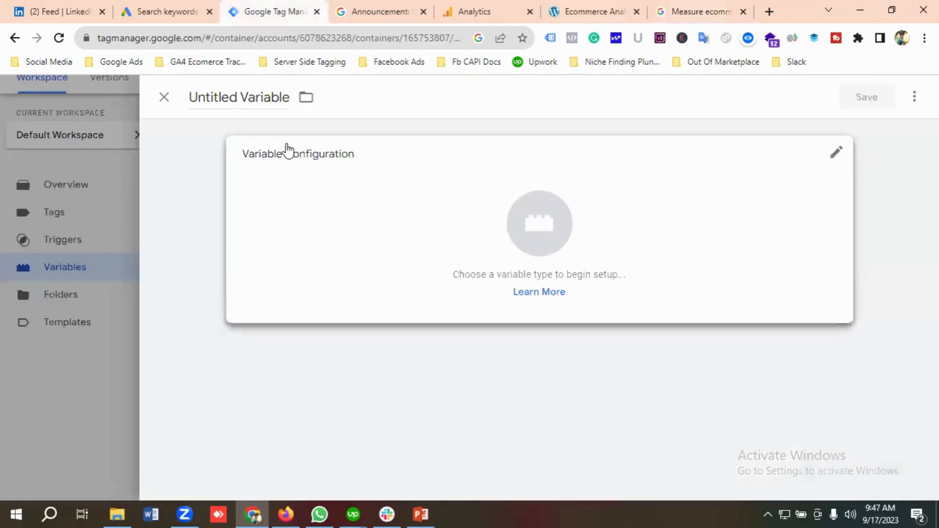
click(245, 96)
key(ctrl+a)
key(ctrl+v)
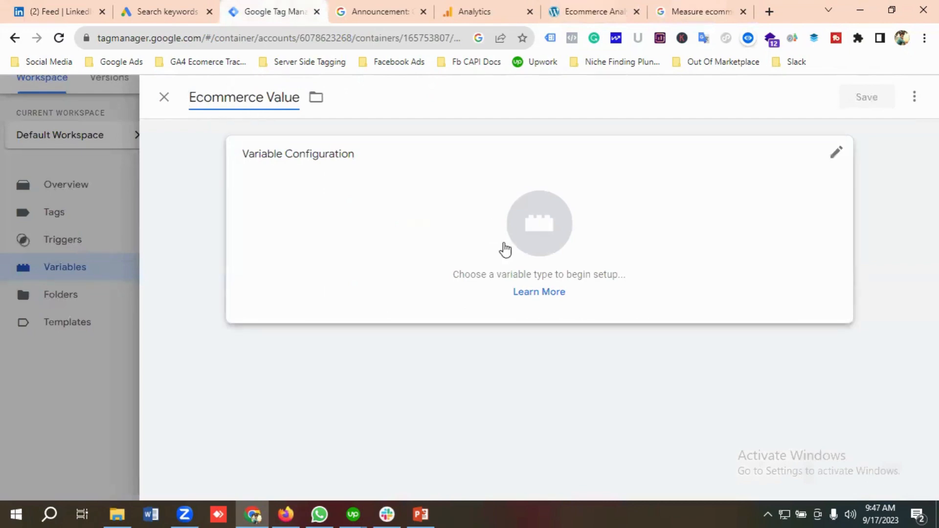
Set the Ecommerce Value variable's type to Data Layer Variable
click(516, 227)
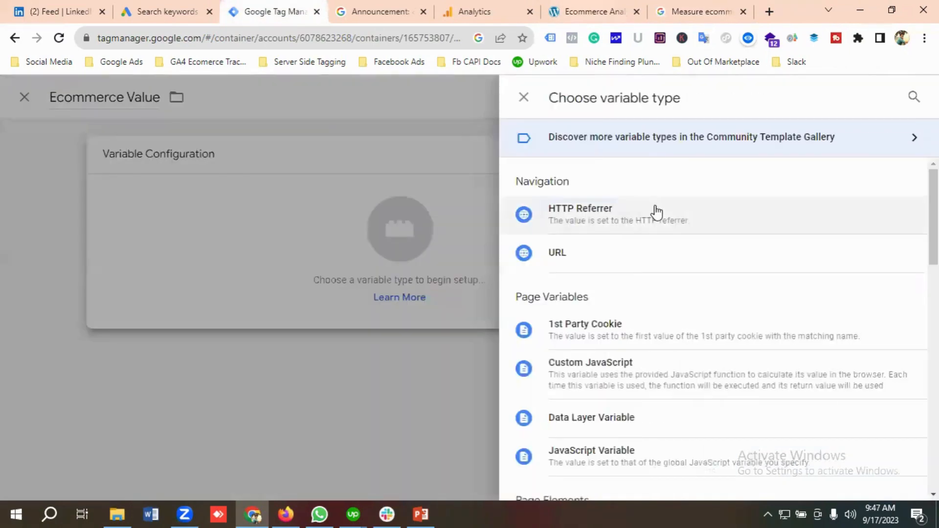
scroll(654, 211, down, 4)
click(636, 218)
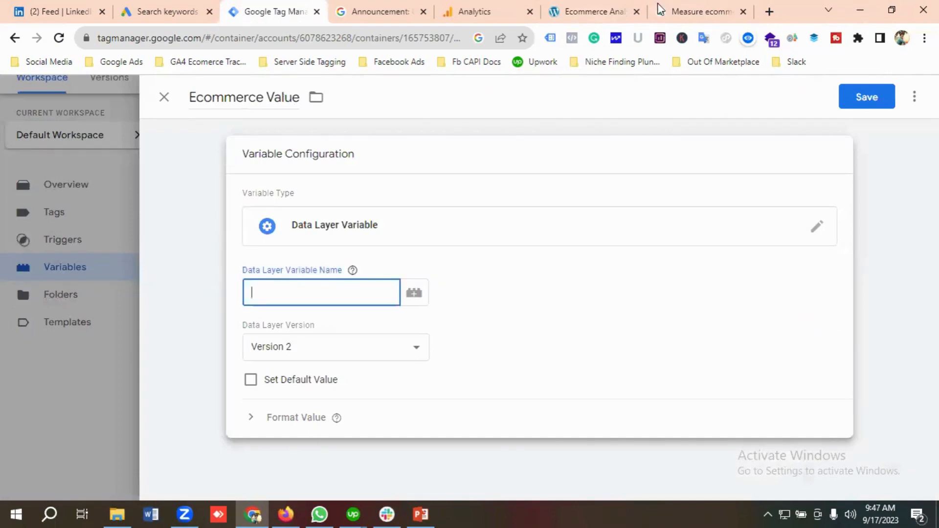
Copy ecommerce.value from the guide as the data layer variable name of Ecommerce Value and save the variable
click(703, 10)
drag(473, 267, 392, 267)
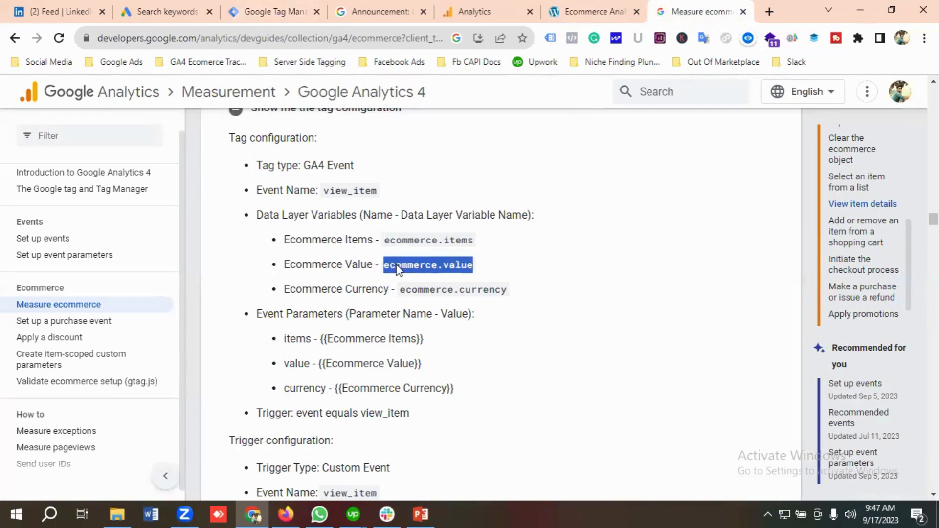
right_click(394, 265)
click(424, 275)
click(274, 11)
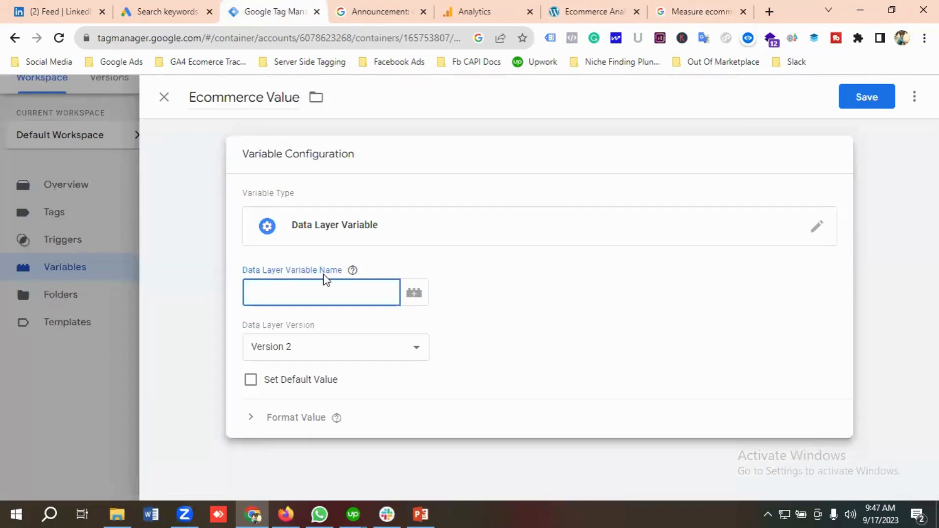
key(ctrl+v)
click(859, 97)
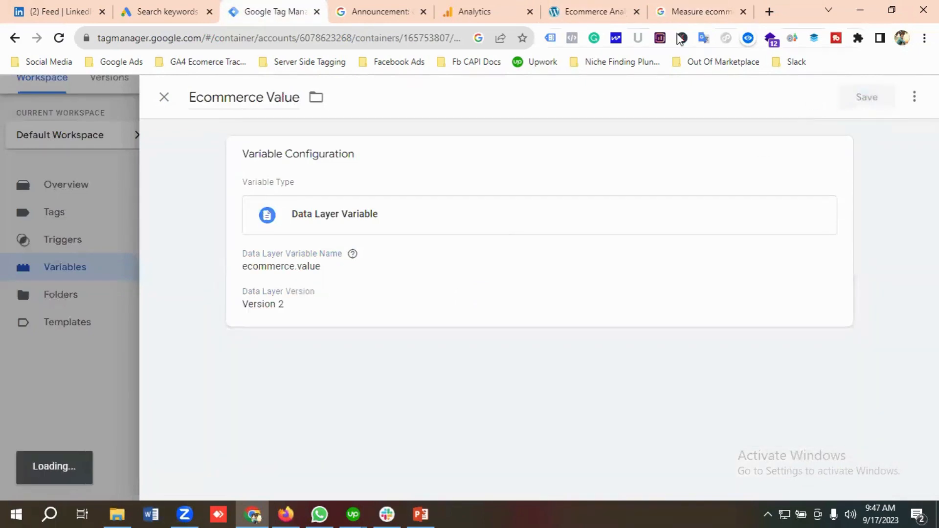
Create a user-defined variable named "Ecommerce Currency", copied from the guide, and bring up the choice of variable types
click(680, 9)
scroll(255, 290, down, 1)
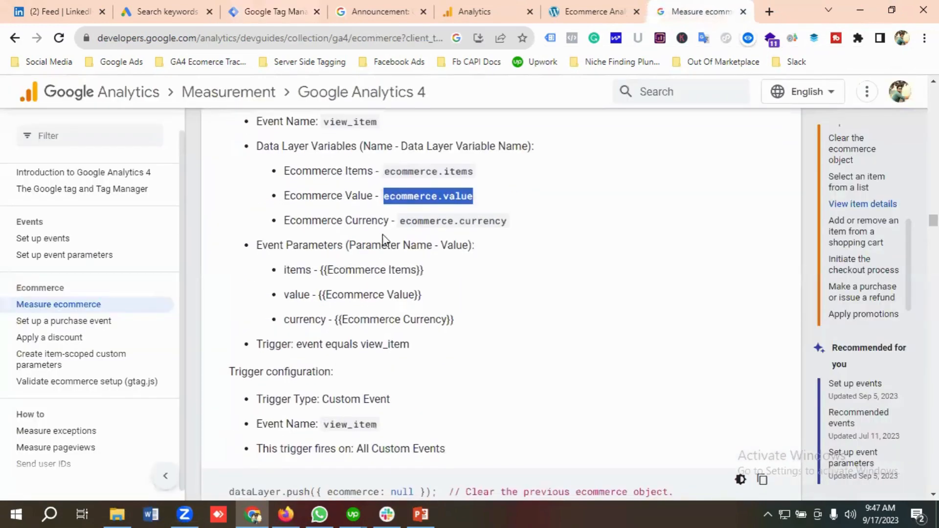
drag(391, 219, 278, 220)
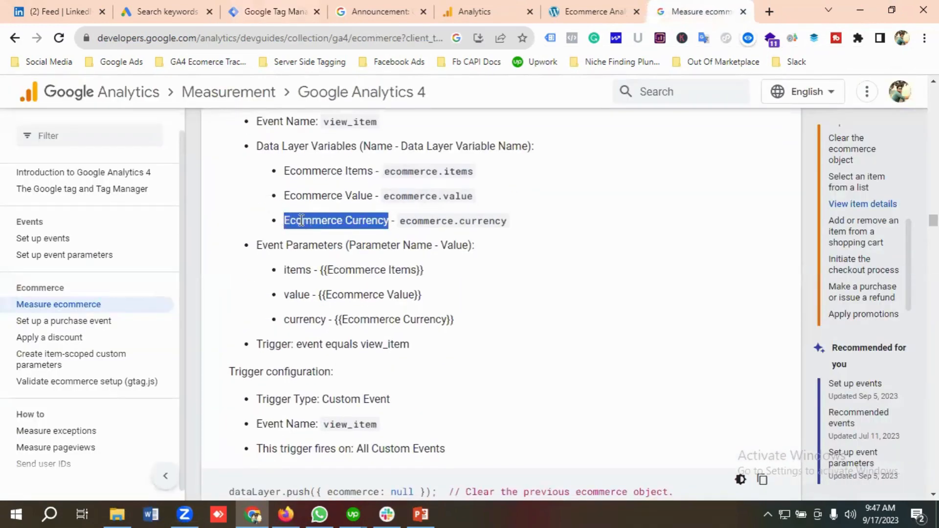
right_click(300, 223)
click(334, 232)
click(271, 12)
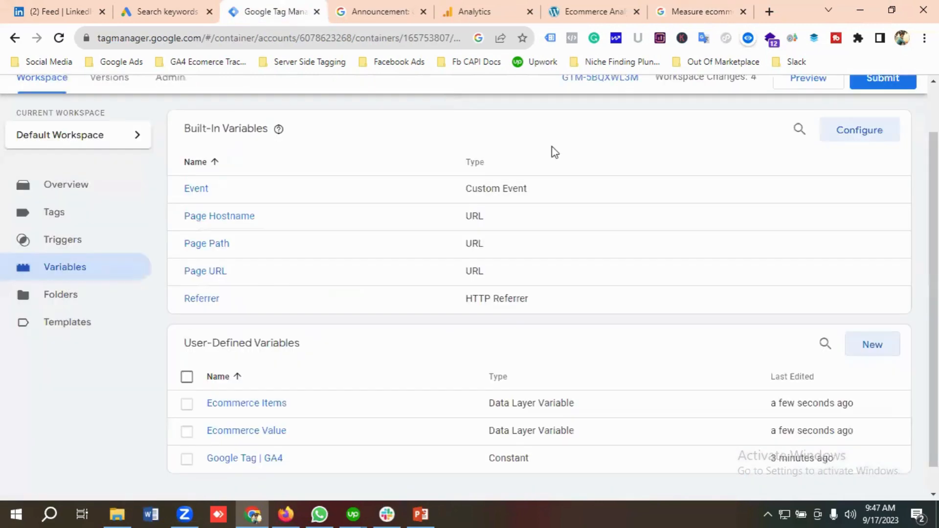
click(872, 346)
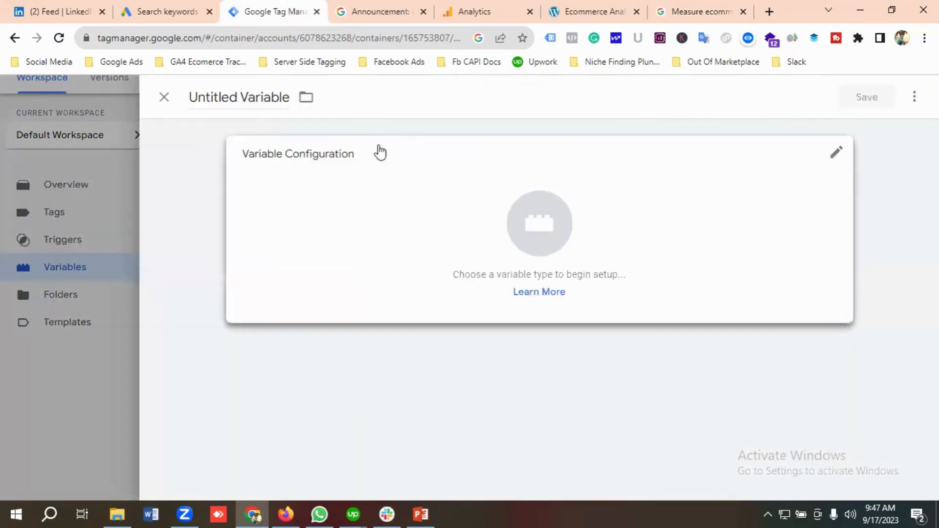
click(222, 98)
key(ctrl+a)
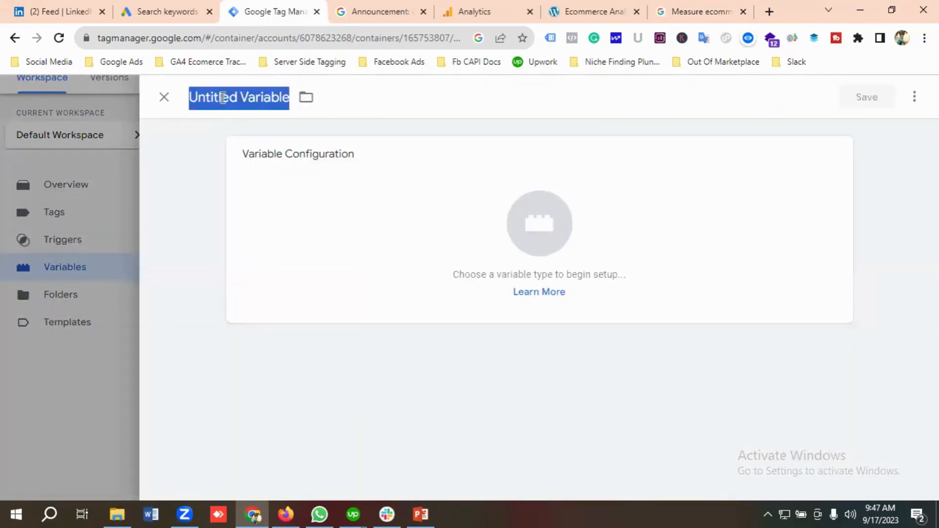
key(ctrl+v)
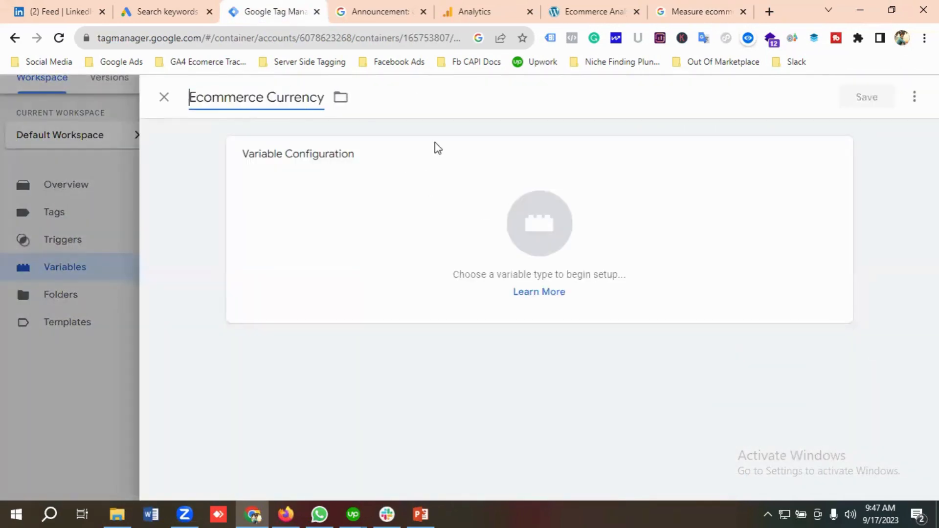
click(517, 224)
scroll(656, 211, down, 3)
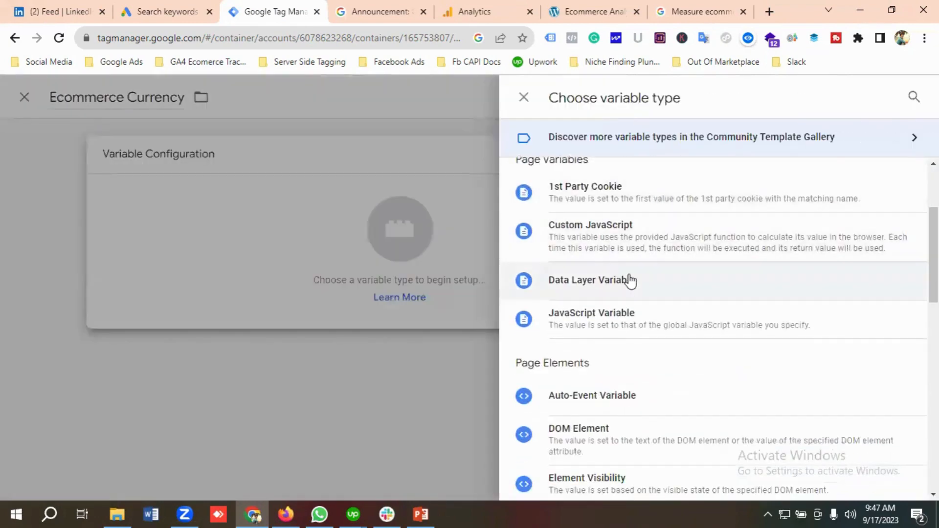
Make Ecommerce Currency a Data Layer Variable with the name ecommerce.currency copied from the guide, and save it
click(631, 281)
click(699, 14)
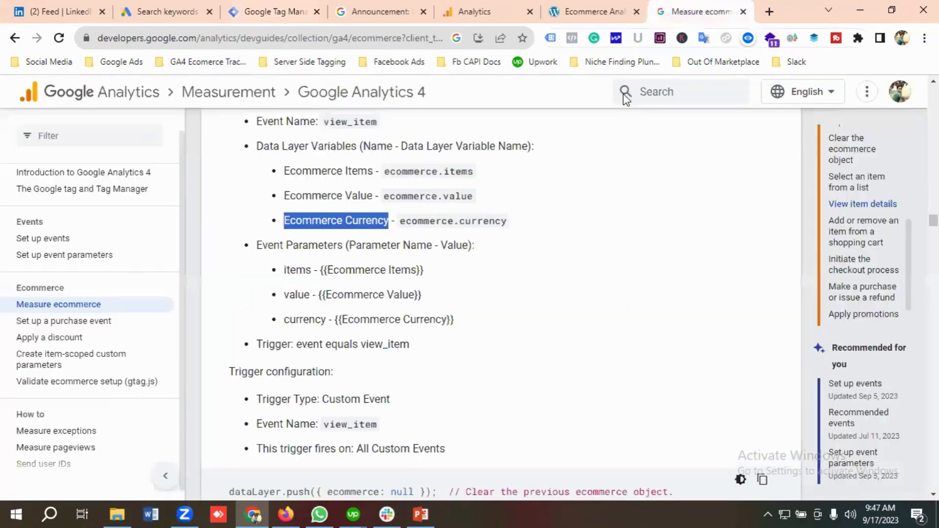
drag(517, 224, 401, 222)
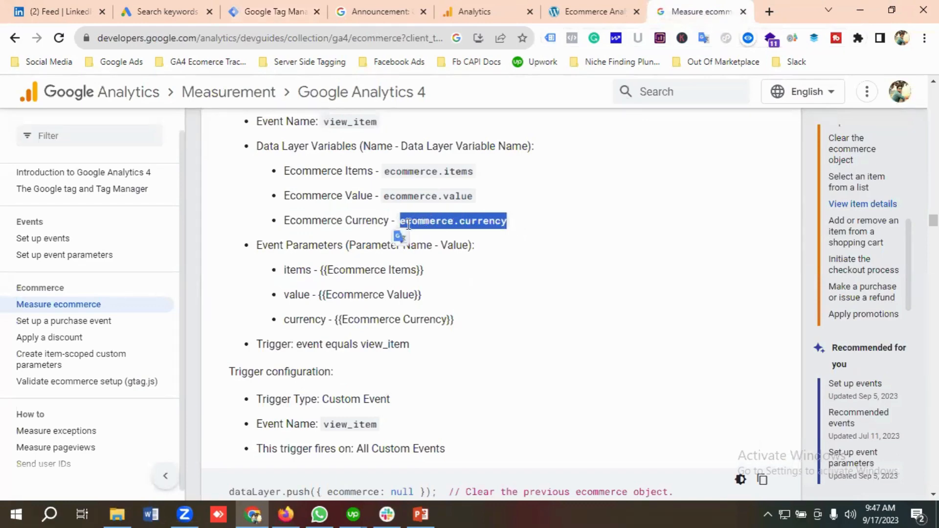
right_click(408, 221)
click(437, 236)
click(268, 11)
click(318, 270)
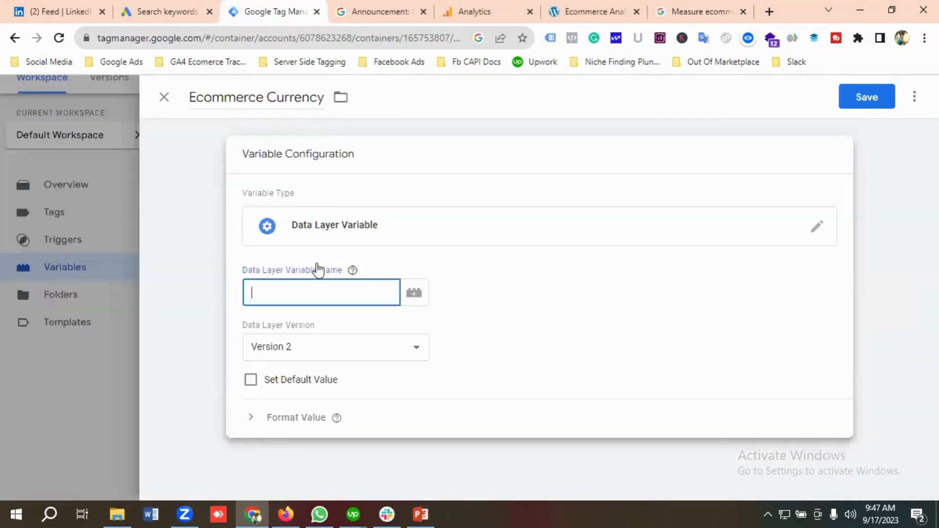
key(ctrl+v)
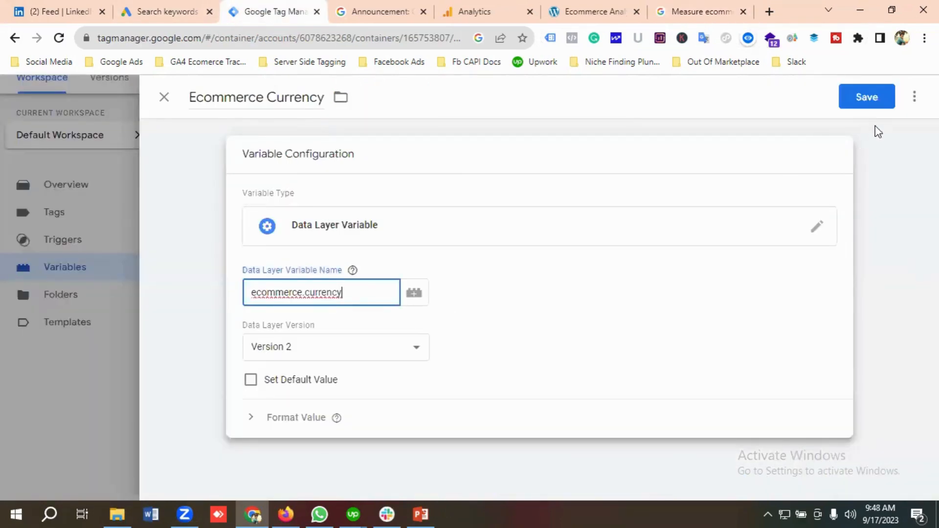
click(864, 98)
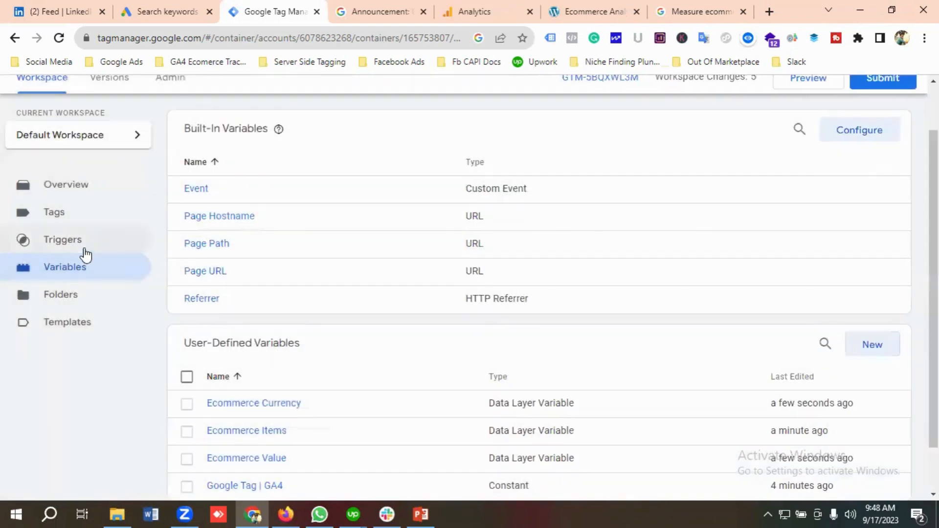
Create a new trigger and name it "GA4 View Item Trigger"
click(80, 247)
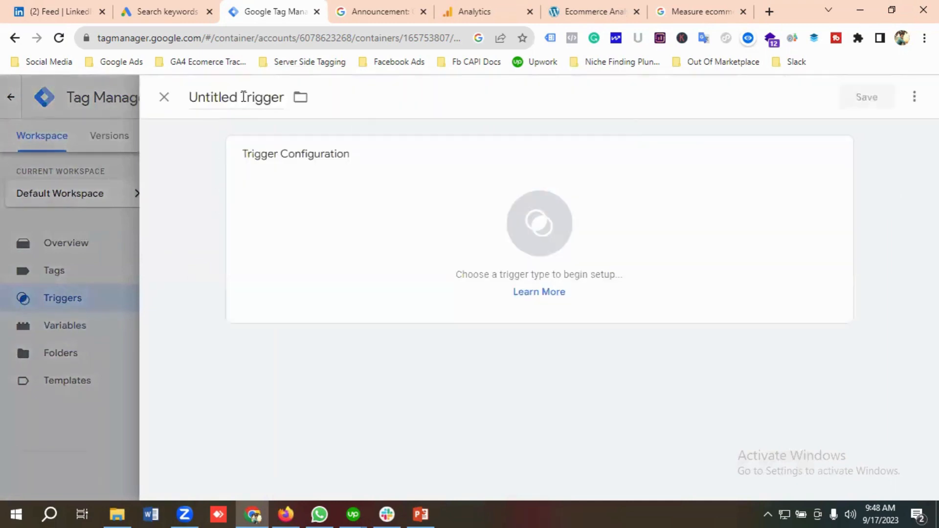
click(243, 97)
key(BackSpace)
key(BackSpace)
key(BackSpace)
key(BackSpace)
key(BackSpace)
key(BackSpace)
key(BackSpace)
key(BackSpace)
key(BackSpace)
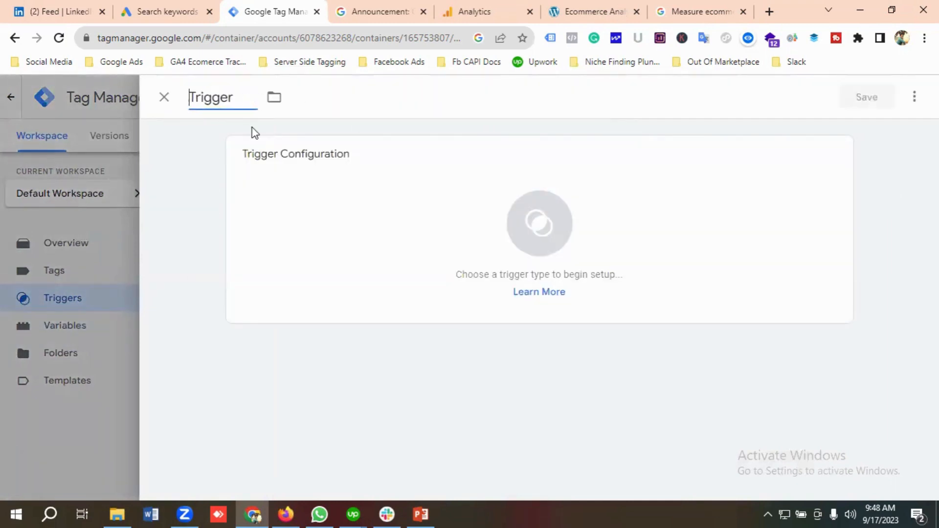
text(ga4)
key(BackSpace)
key(BackSpace)
key(BackSpace)
text(GA4 V)
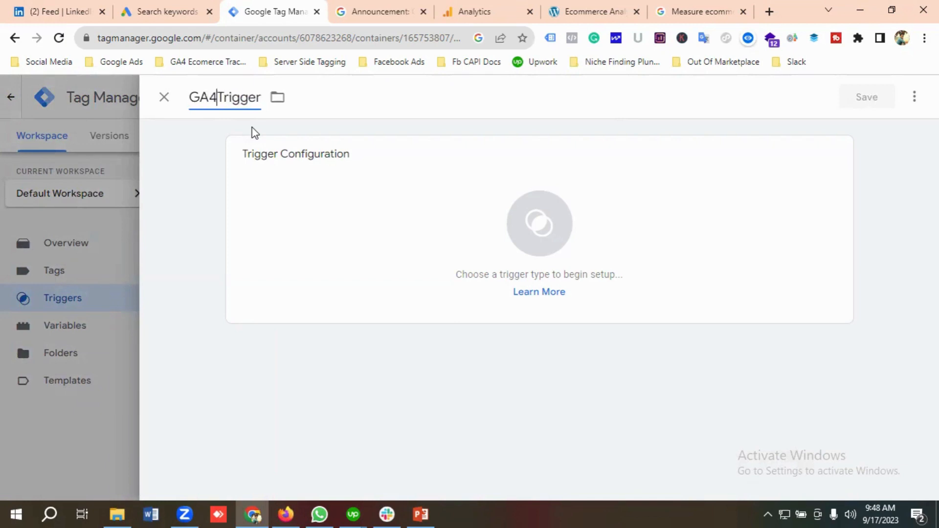
text(i)
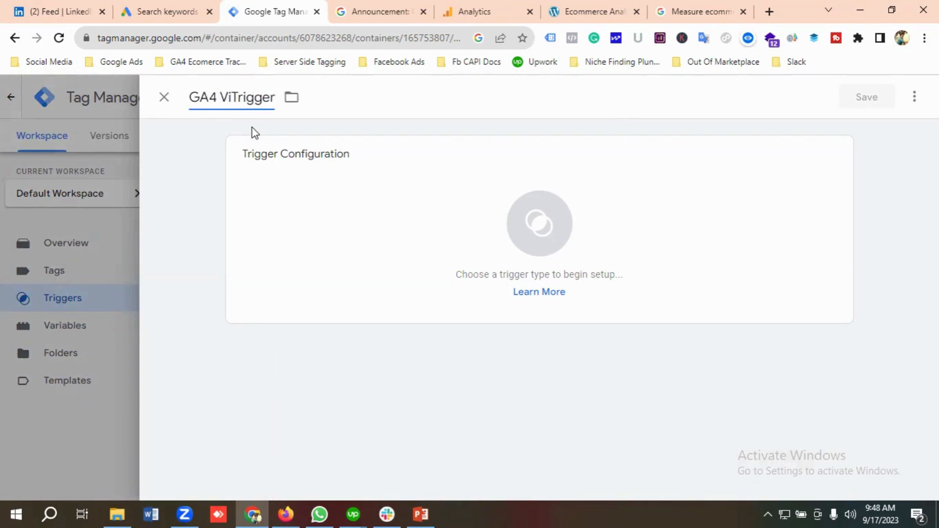
text(ew Item)
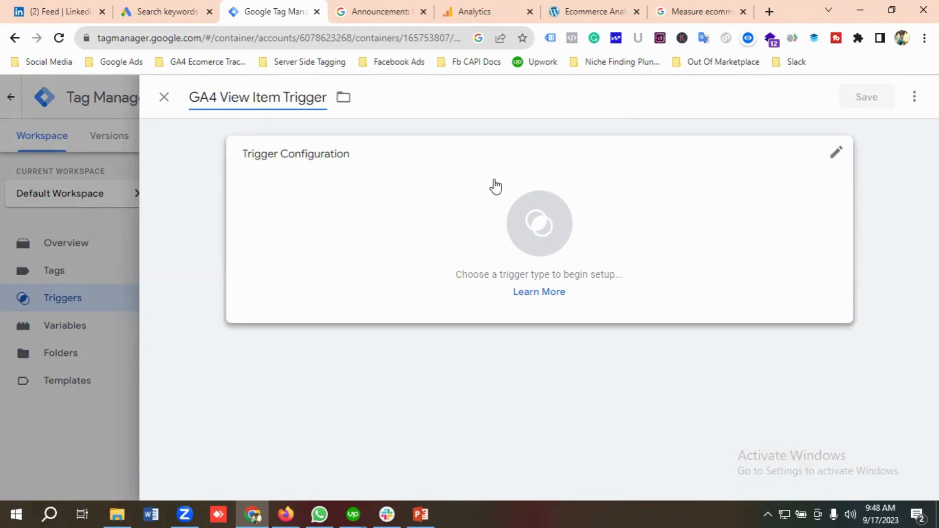
Set the trigger type of GA4 View Item Trigger to Custom Event
click(513, 200)
scroll(636, 240, down, 8)
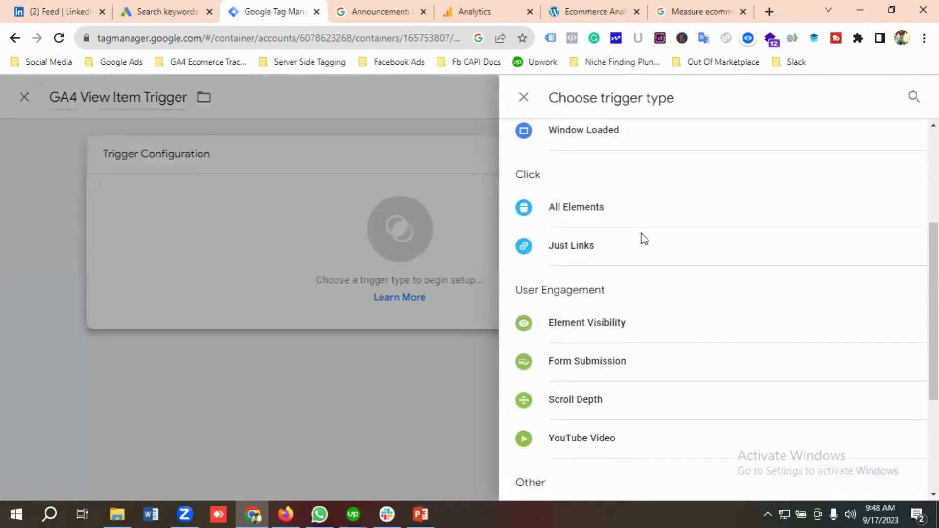
scroll(676, 275, up, 1)
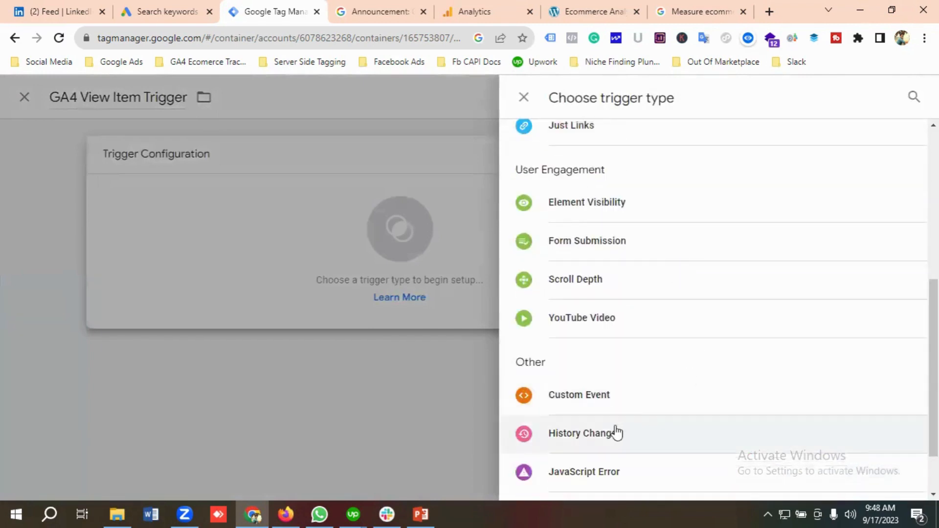
click(598, 407)
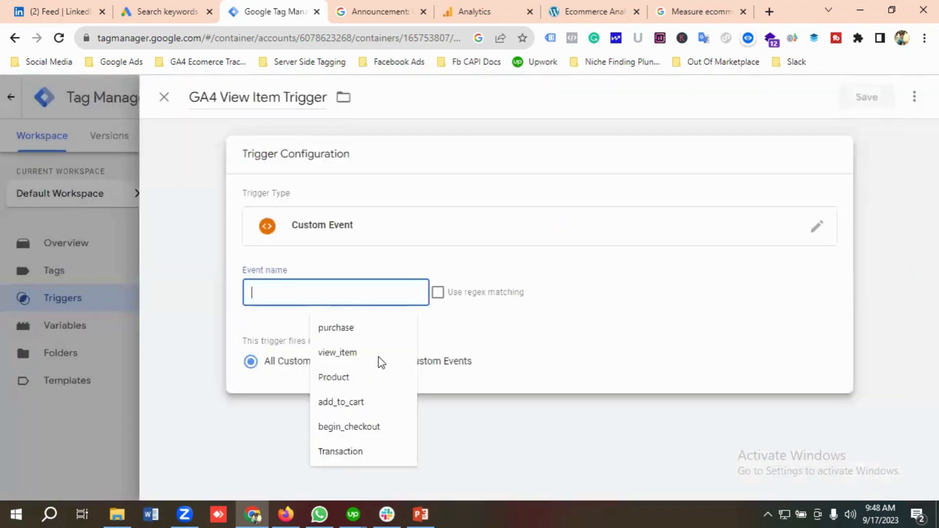
Copy view_item from the guide as the custom event trigger's event name and save the trigger
click(700, 11)
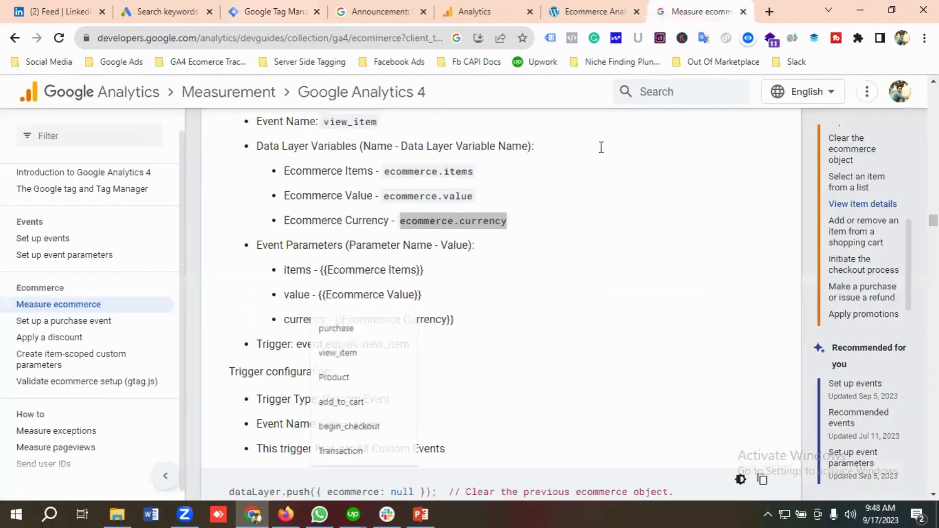
scroll(324, 345, down, 1)
double_click(353, 355)
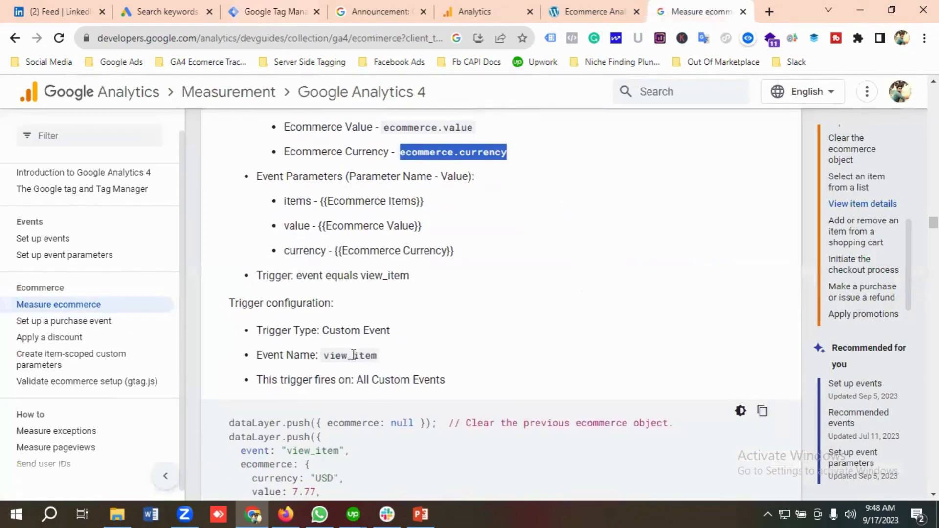
right_click(353, 357)
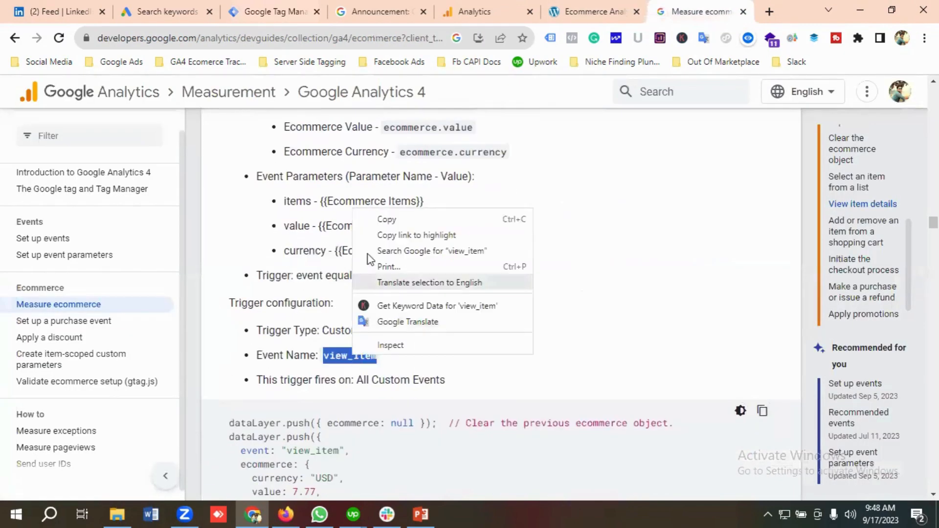
click(383, 216)
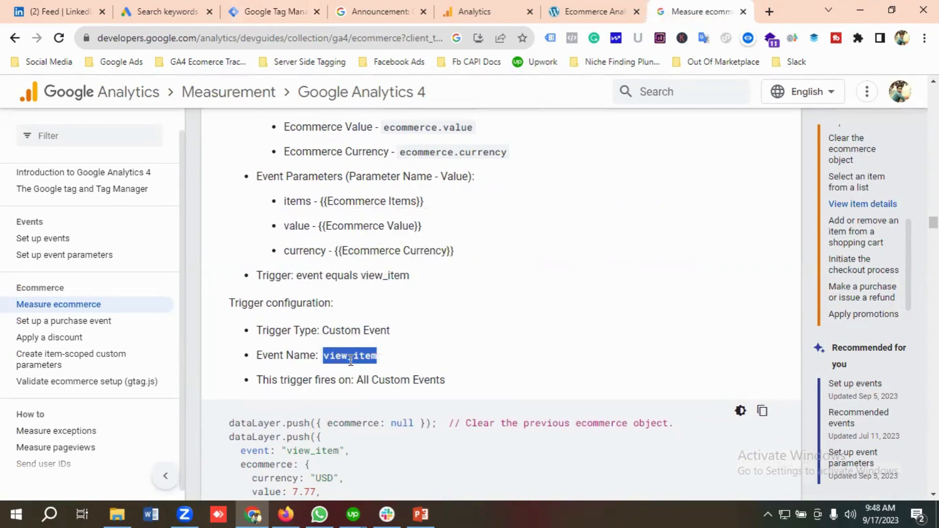
click(266, 11)
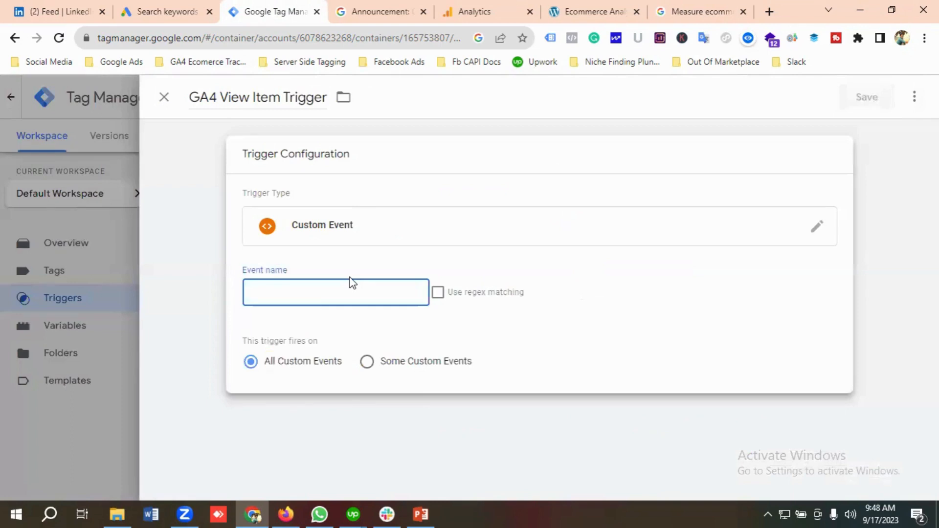
click(350, 284)
key(ctrl+v)
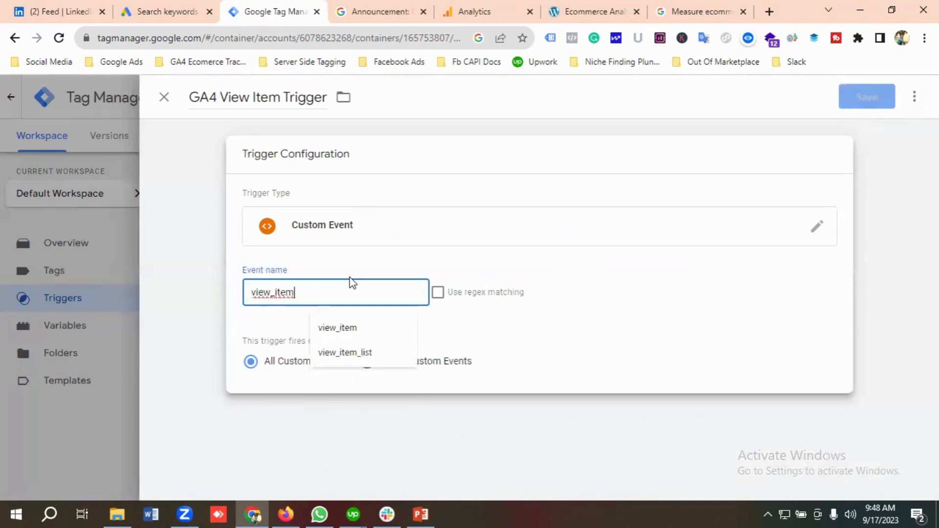
click(871, 104)
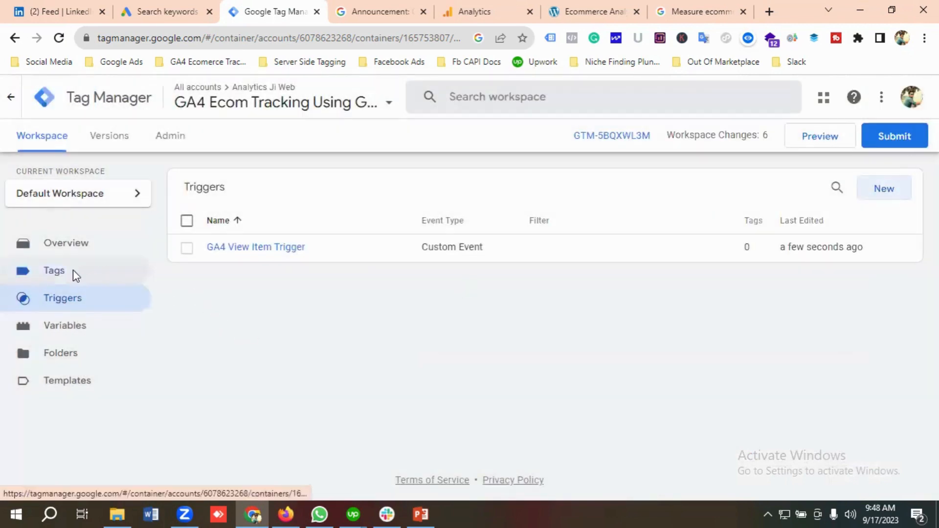
Create a new tag and name it "GA4 | View Item"
click(74, 271)
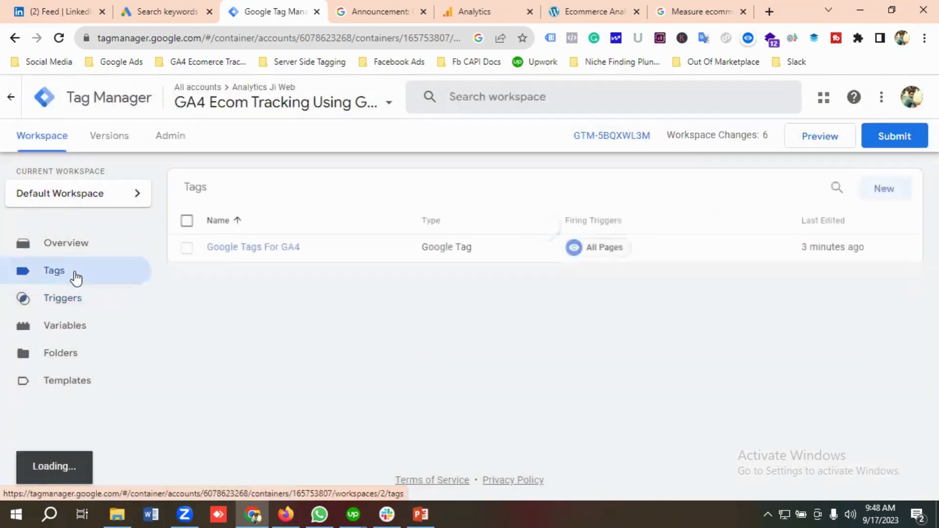
click(885, 189)
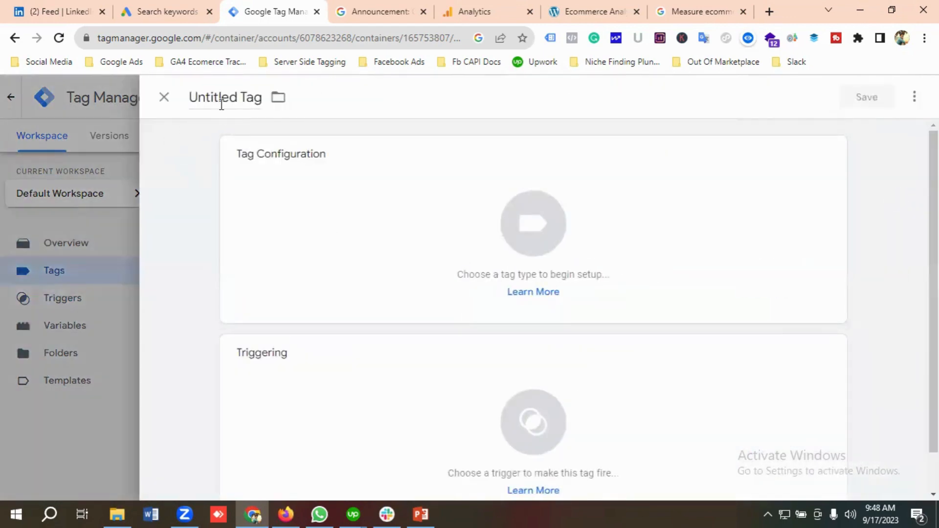
click(222, 105)
key(BackSpace)
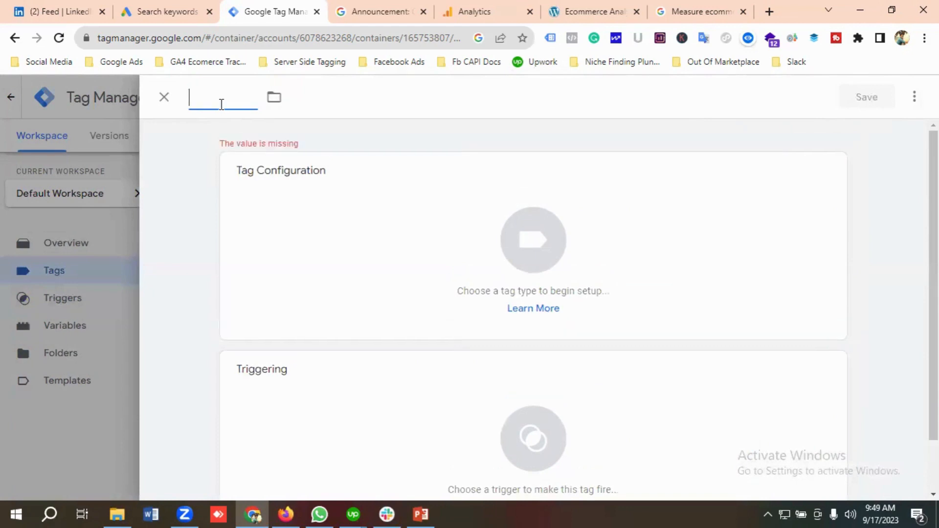
text(GA4 )
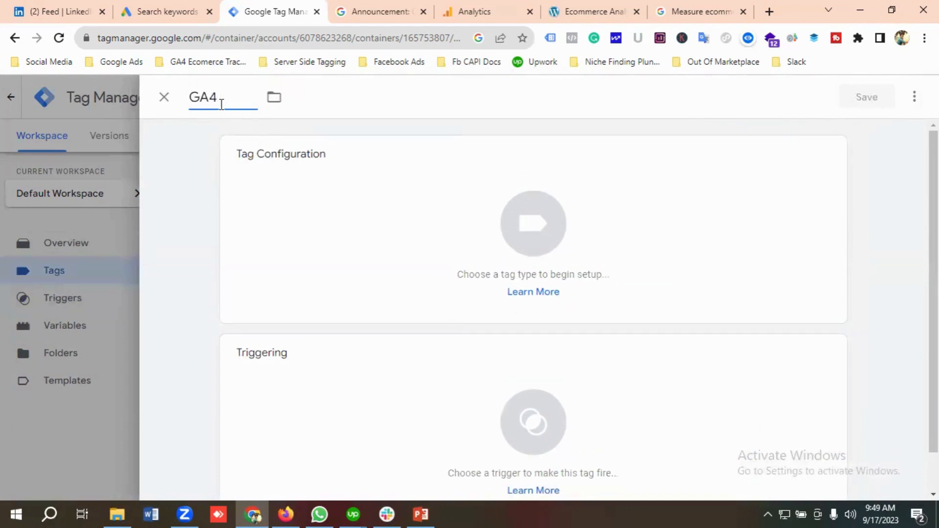
text(| View Item)
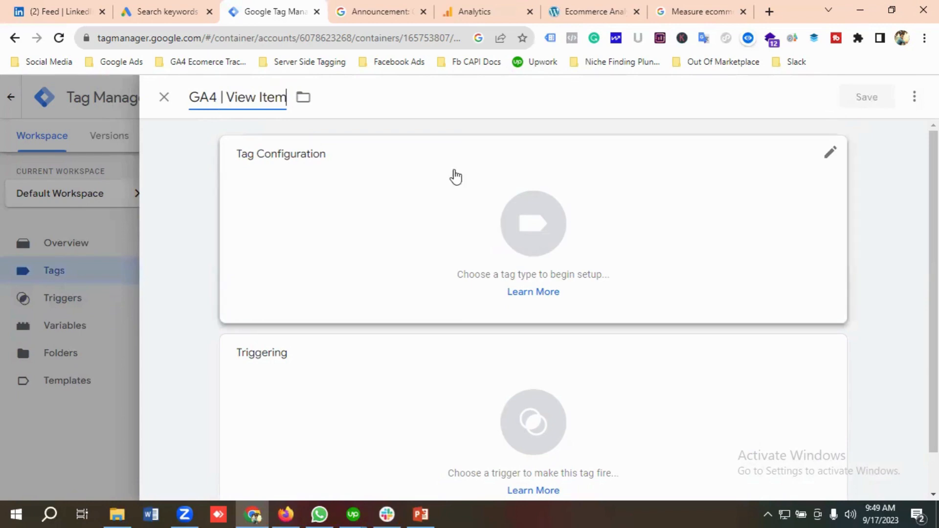
Set the tag type of GA4 | View Item to Google Analytics: GA4 Event
click(519, 224)
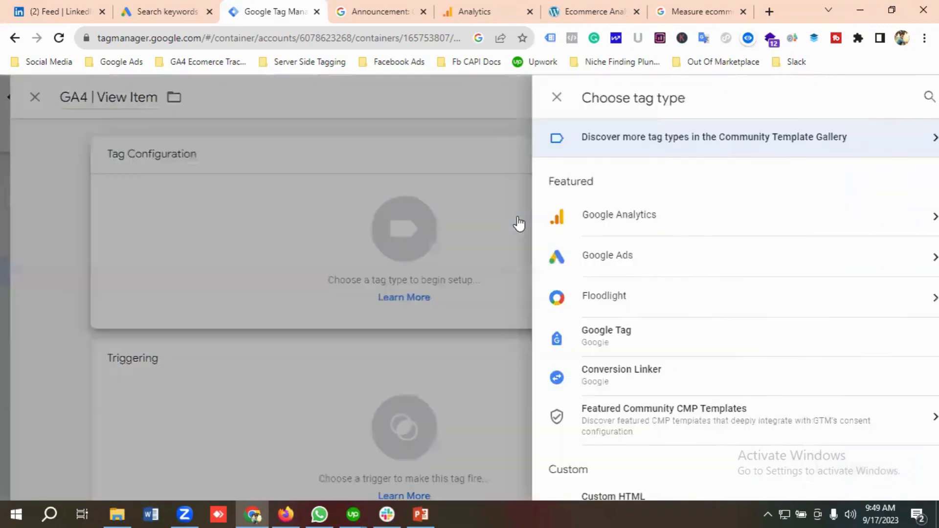
click(599, 228)
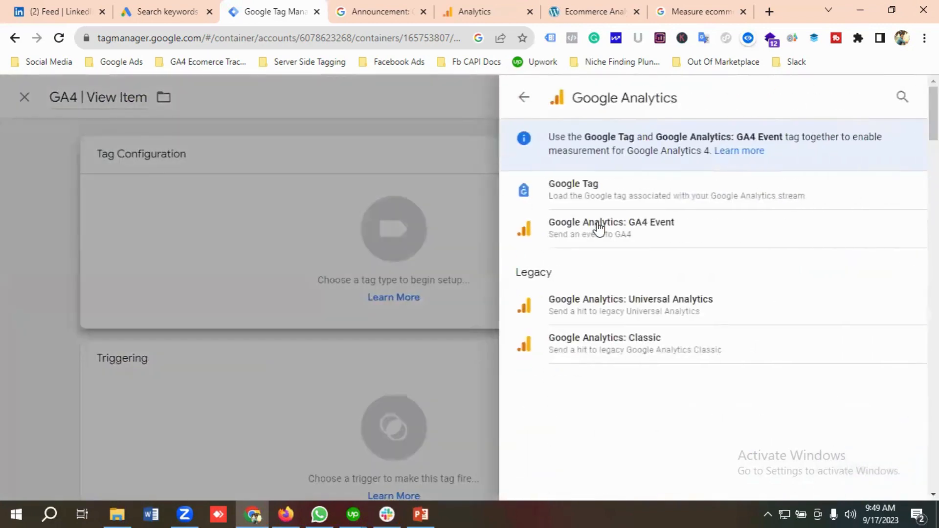
click(636, 233)
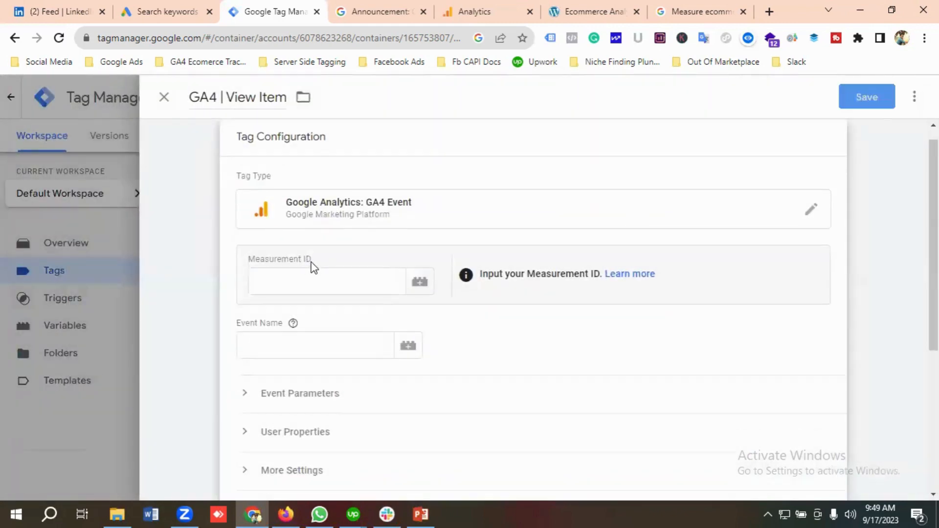
Choose the Google Tag | GA4 variable from the variable list as the tag's measurement ID
click(303, 279)
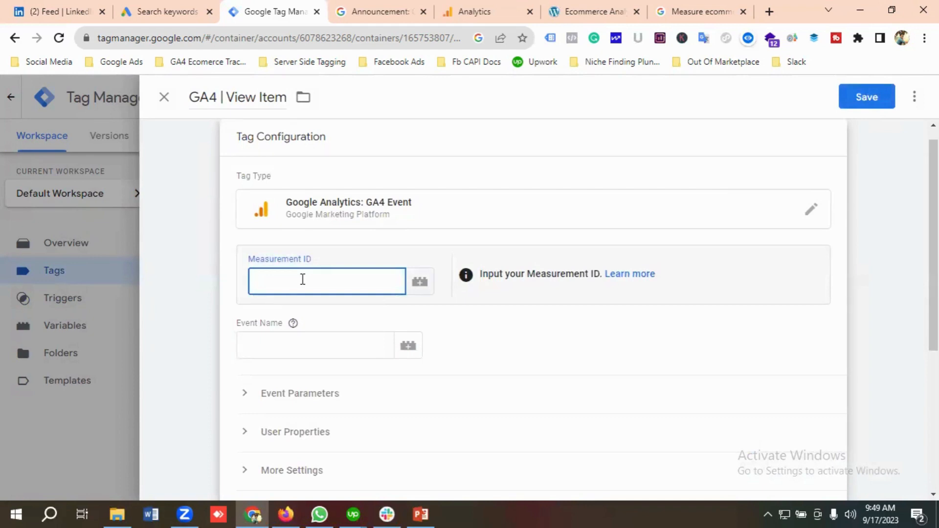
key(Tab)
key(Return)
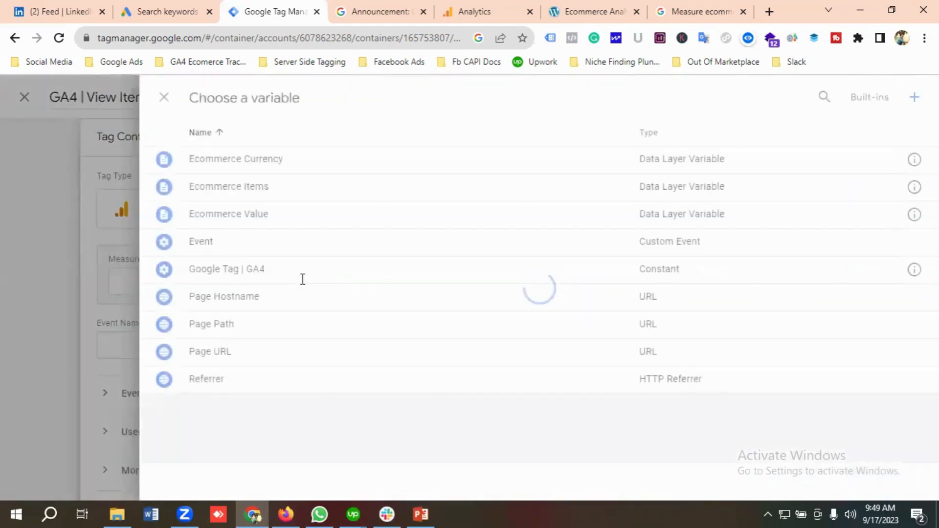
click(234, 272)
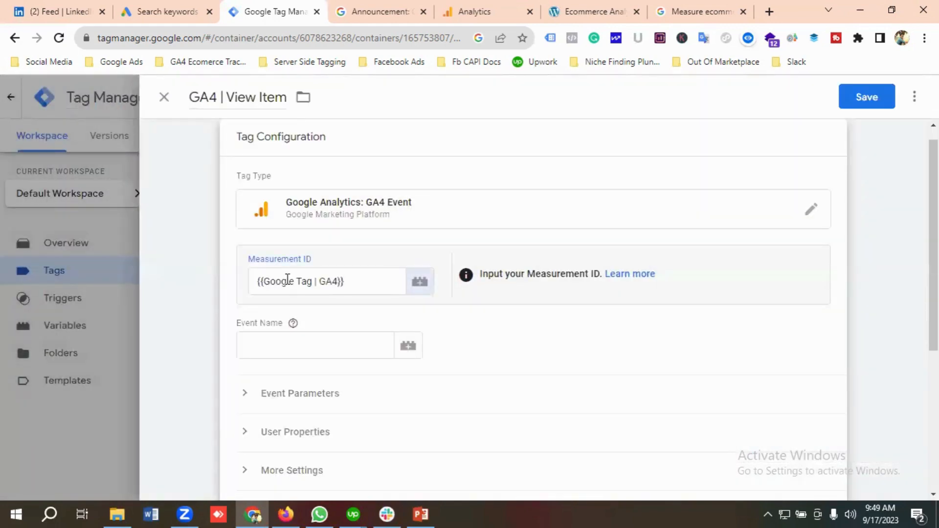
Clear the tag's measurement ID and re-enter it as {{Google Tag | GA4}} from the inline variable suggestions
scroll(392, 191, down, 3)
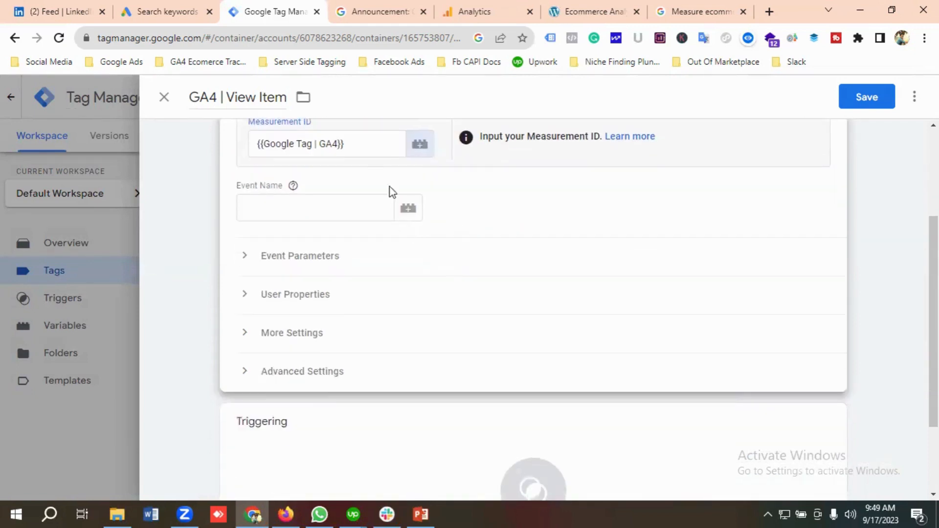
click(369, 149)
key(BackSpace)
key(BackSpace)
key(BackSpace)
key(BackSpace)
key(BackSpace)
key(BackSpace)
key(BackSpace)
key(BackSpace)
key(BackSpace)
key(BackSpace)
key(BackSpace)
key(BackSpace)
key(BackSpace)
key(BackSpace)
key(BackSpace)
key(BackSpace)
key(BackSpace)
key(BackSpace)
key(BackSpace)
key(BackSpace)
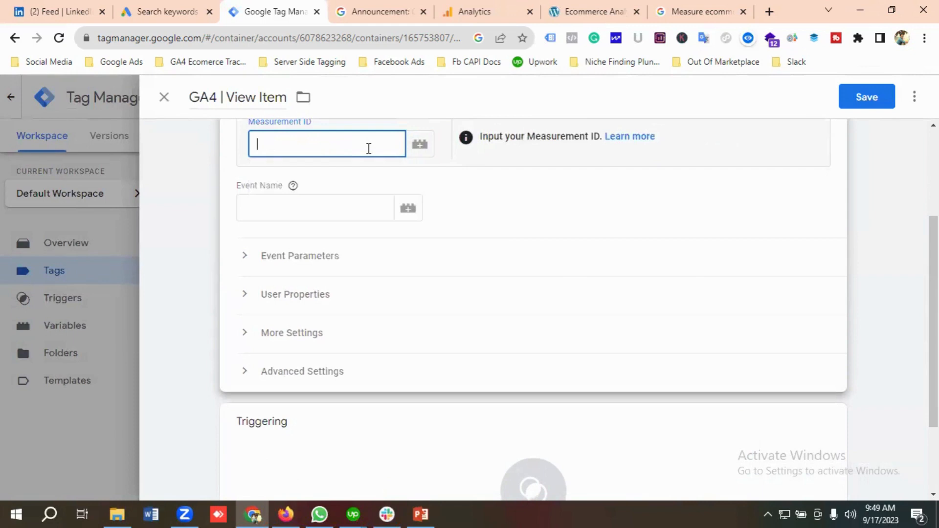
text({{)
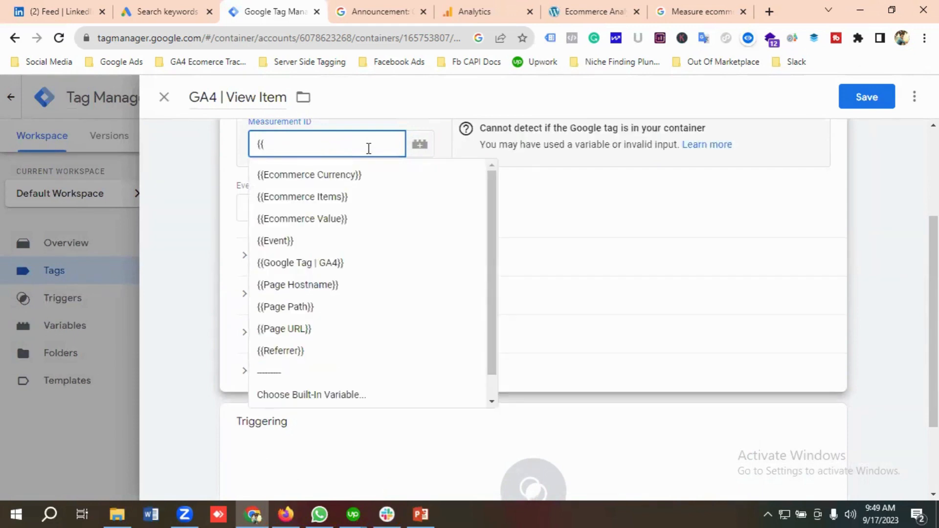
click(318, 264)
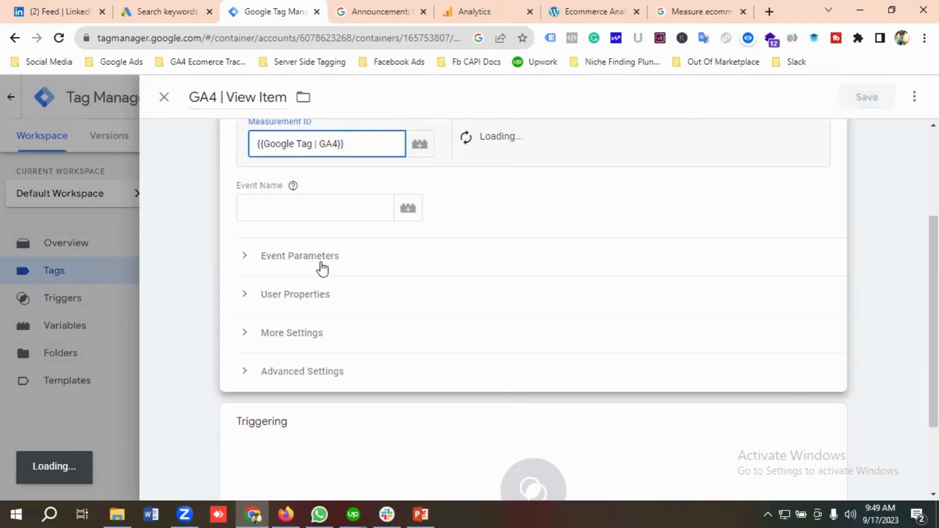
Copy the event name view_item from the trigger configuration in the Measure ecommerce guide and enter it as the tag's event name
scroll(489, 201, up, 1)
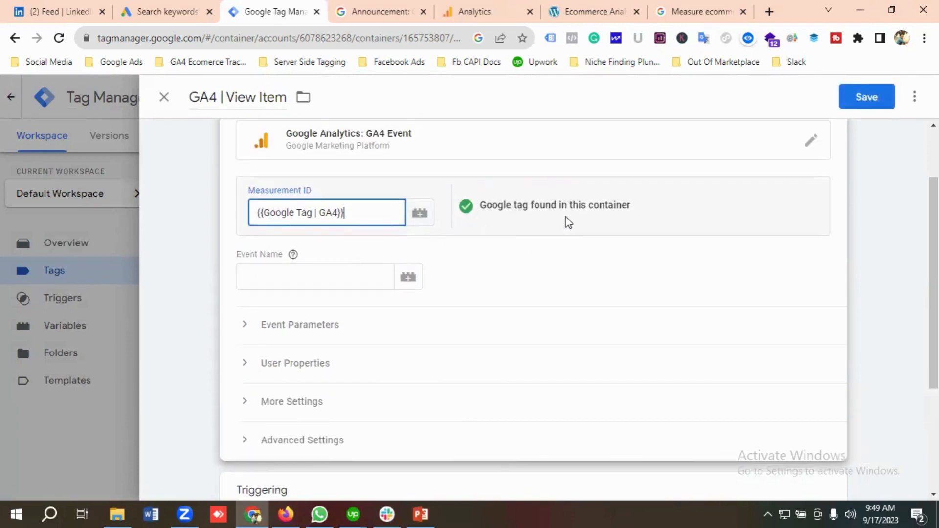
click(293, 254)
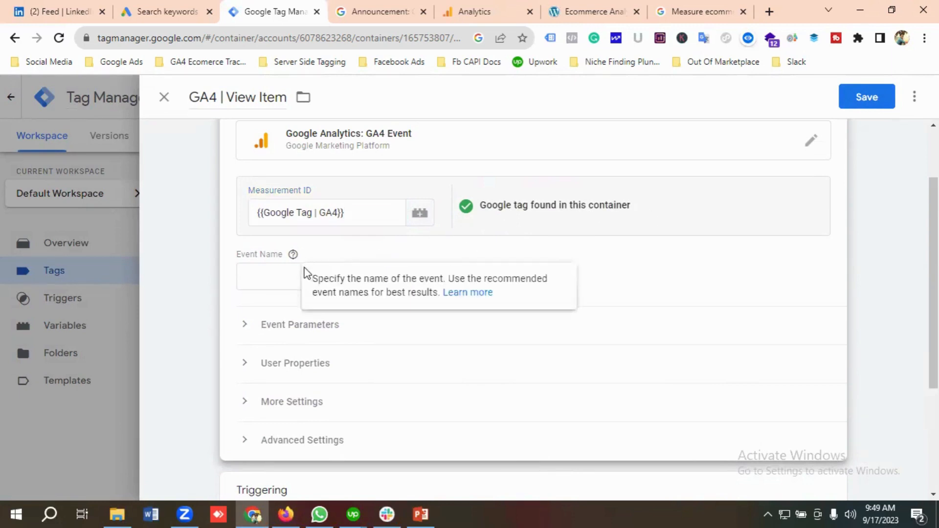
click(267, 277)
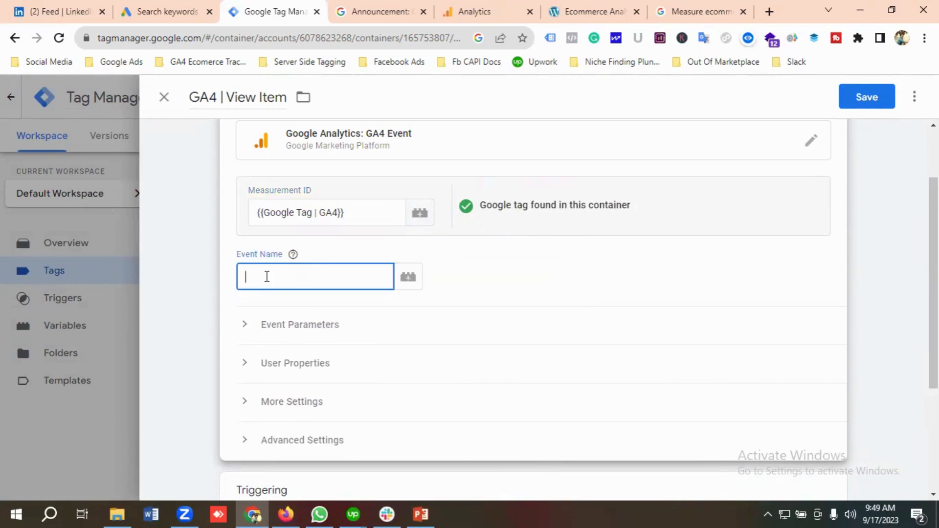
click(294, 254)
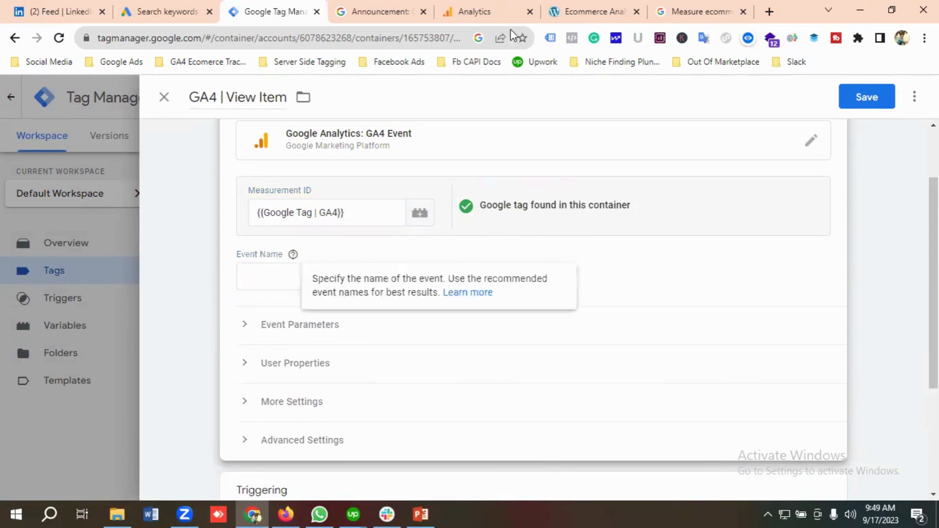
click(701, 11)
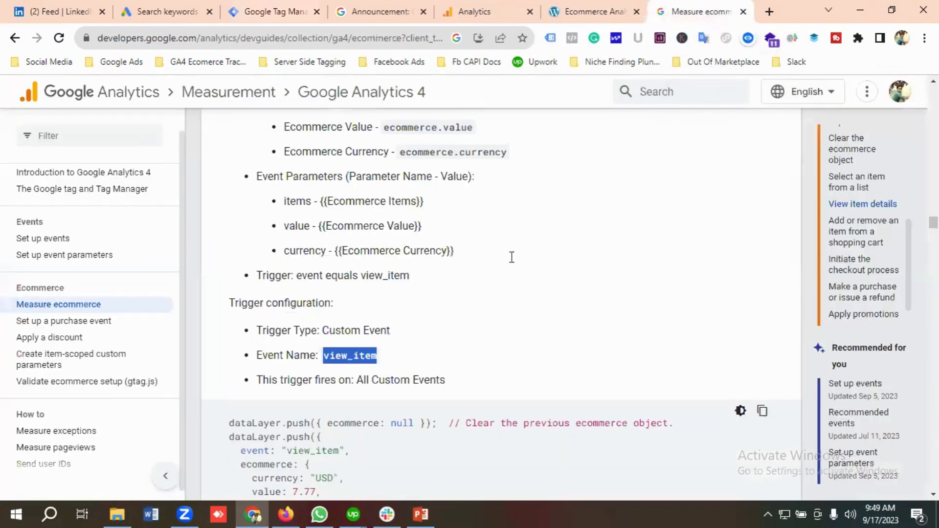
right_click(351, 360)
click(386, 365)
click(274, 11)
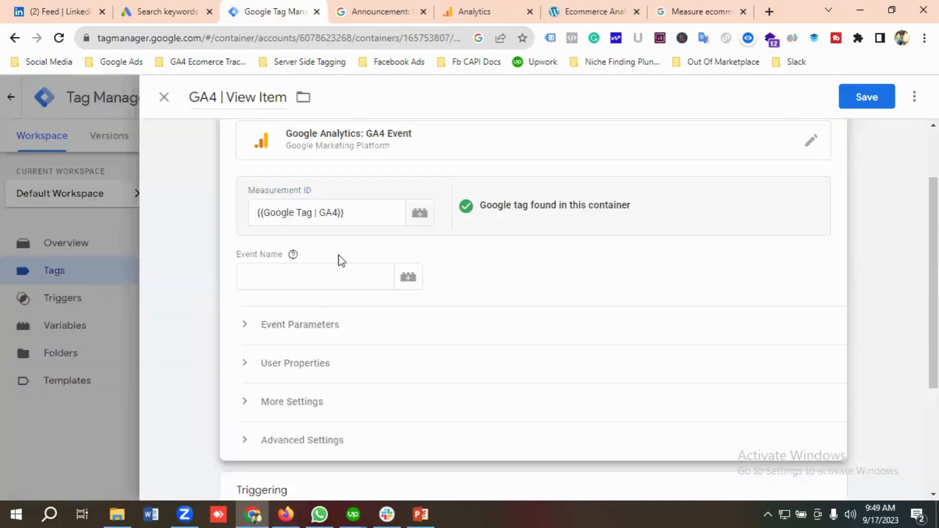
click(339, 256)
key(ctrl+v)
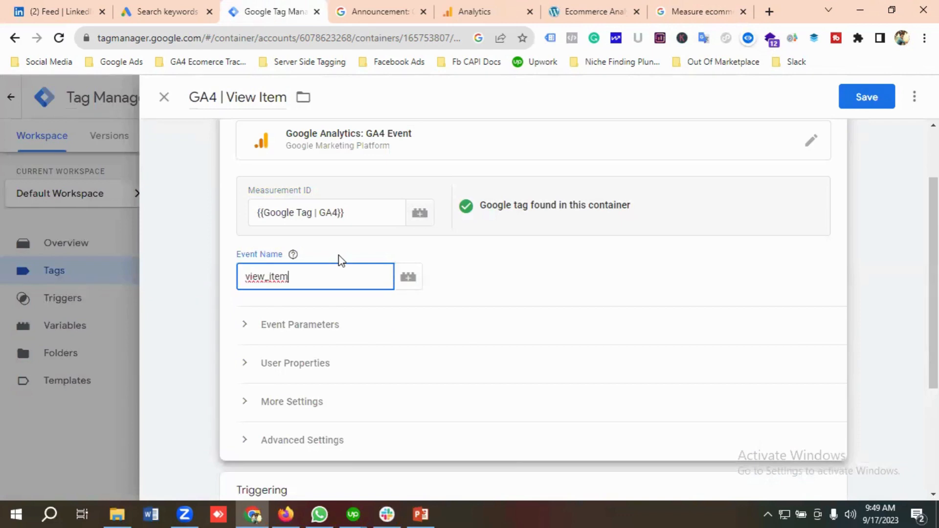
Expand the event parameters of the GA4 | View Item tag
scroll(340, 260, down, 1)
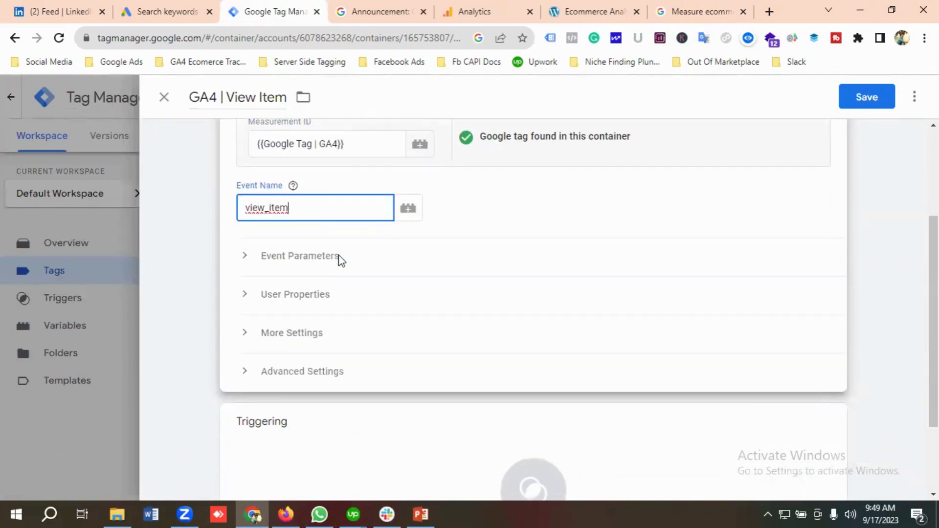
click(319, 258)
scroll(337, 266, down, 1)
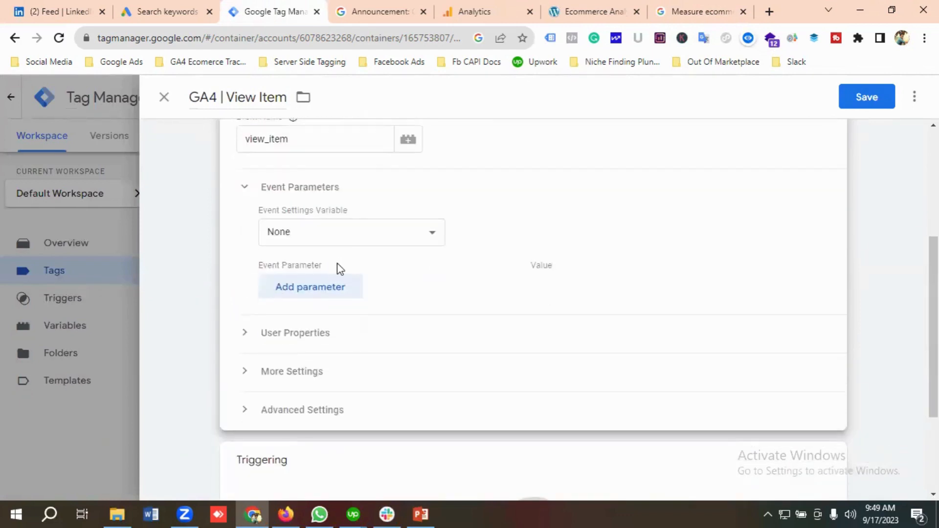
scroll(342, 266, up, 1)
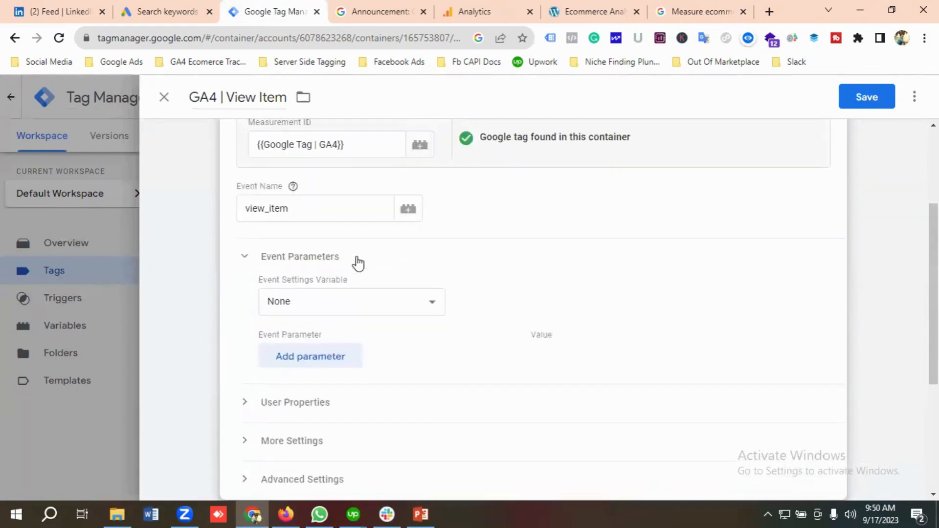
scroll(356, 259, down, 1)
scroll(362, 250, up, 1)
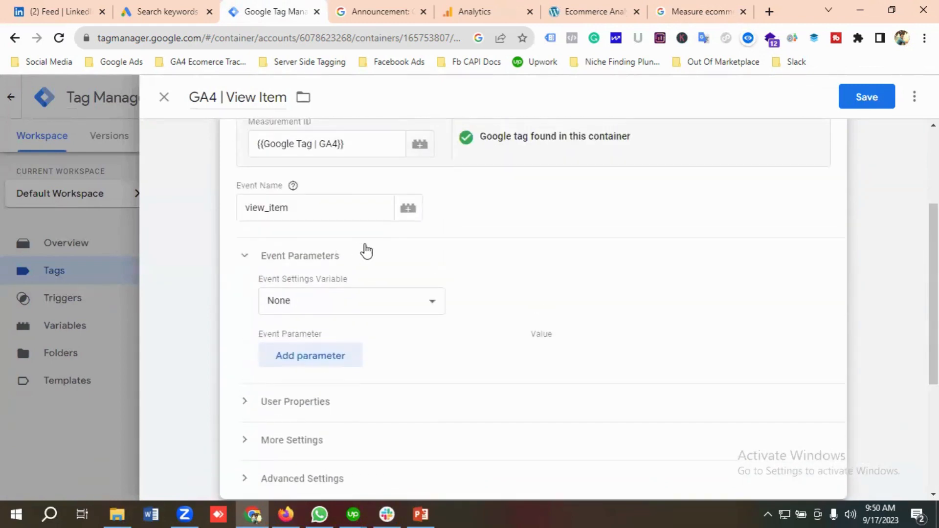
scroll(365, 252, down, 1)
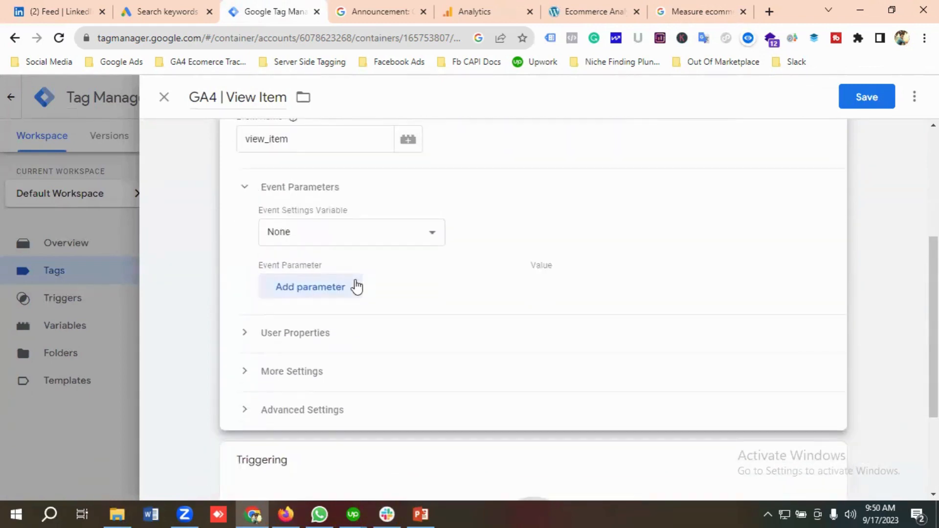
click(315, 285)
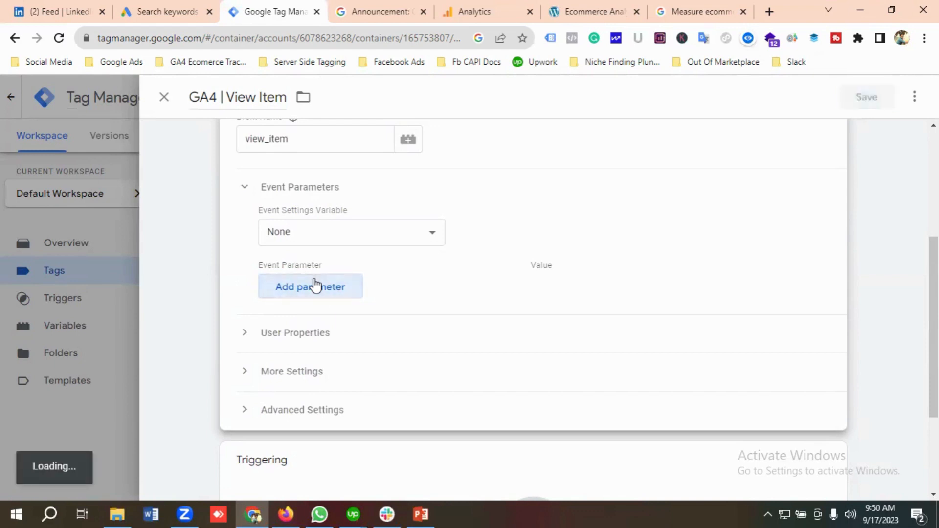
click(341, 284)
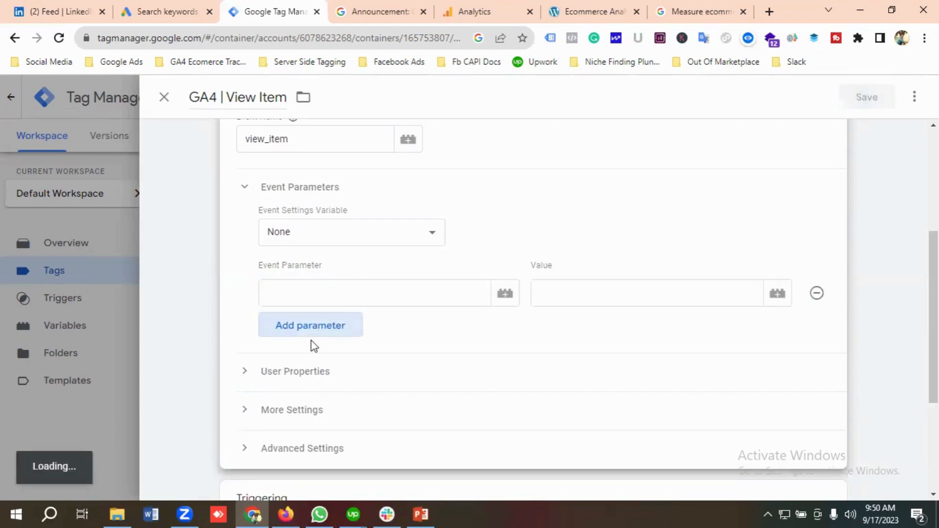
click(309, 364)
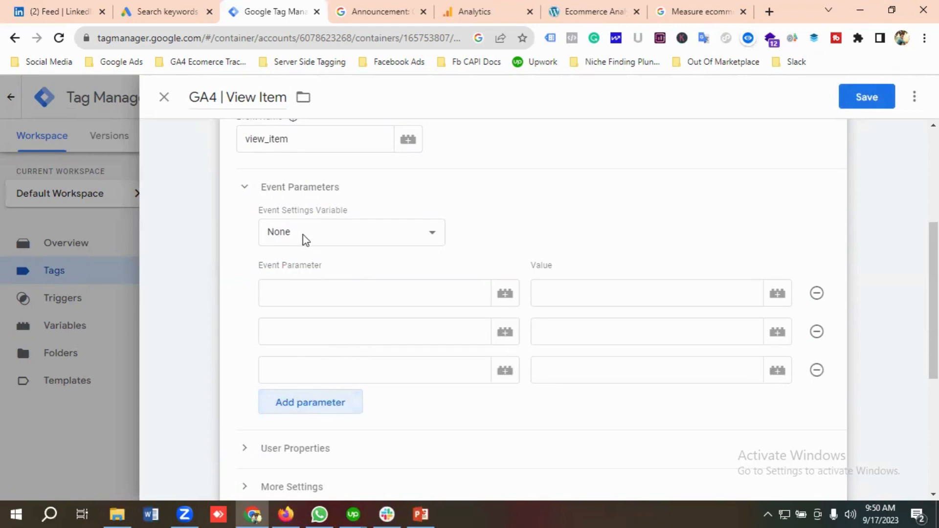
click(816, 369)
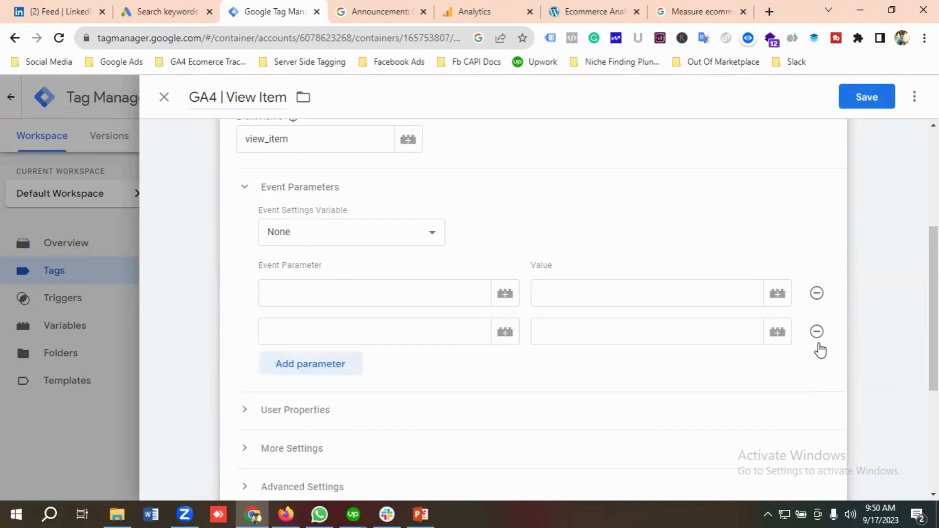
click(816, 332)
click(816, 293)
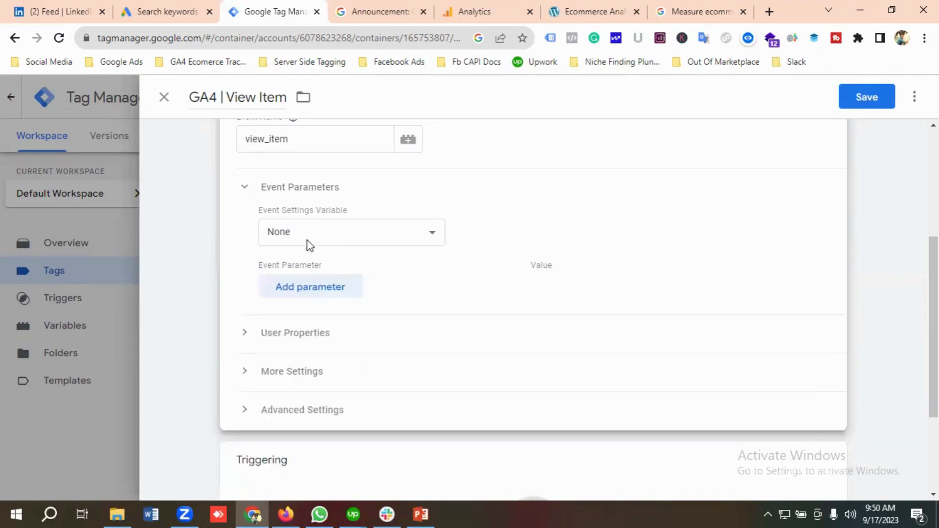
Create a new event settings variable for the tag and add three empty event parameter rows to it
click(361, 238)
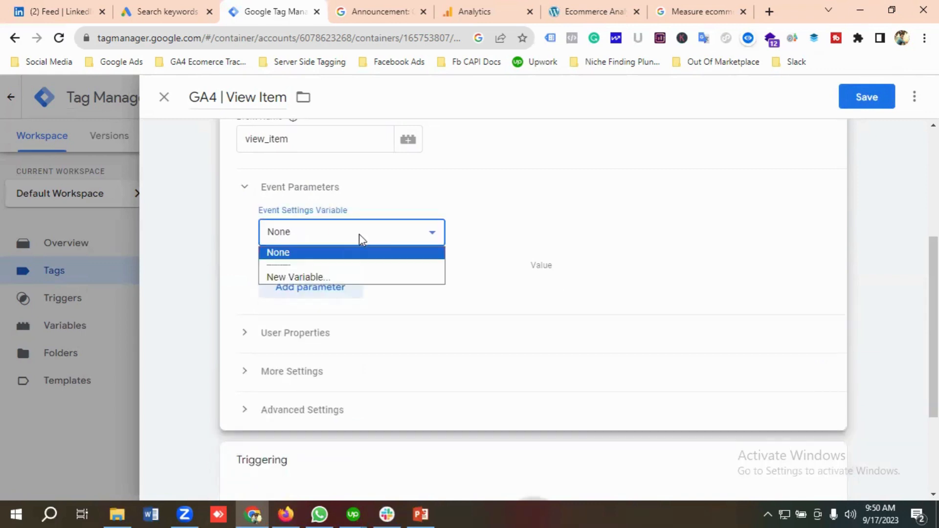
click(307, 277)
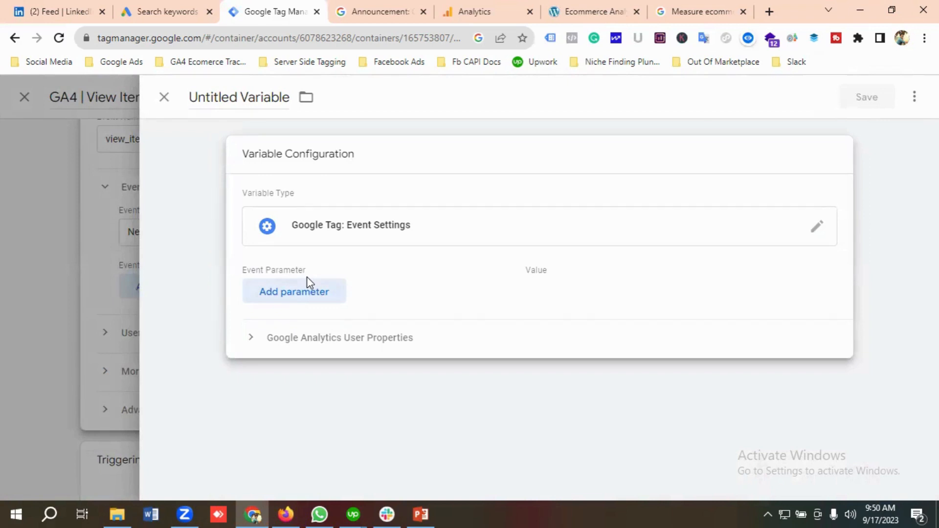
click(307, 277)
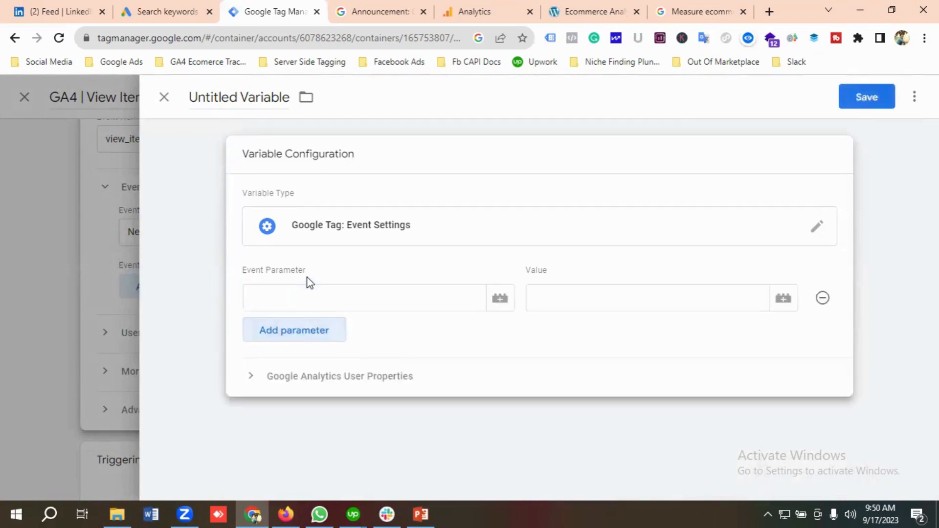
click(299, 330)
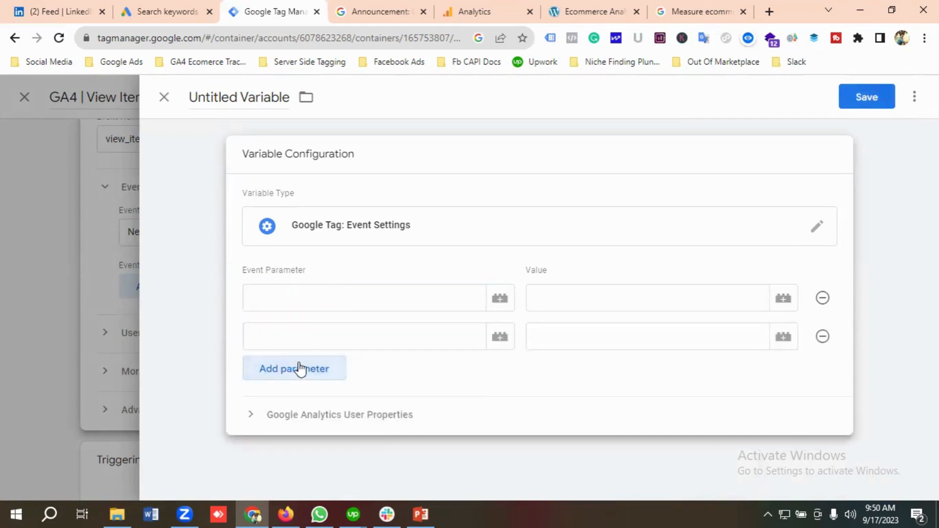
click(300, 369)
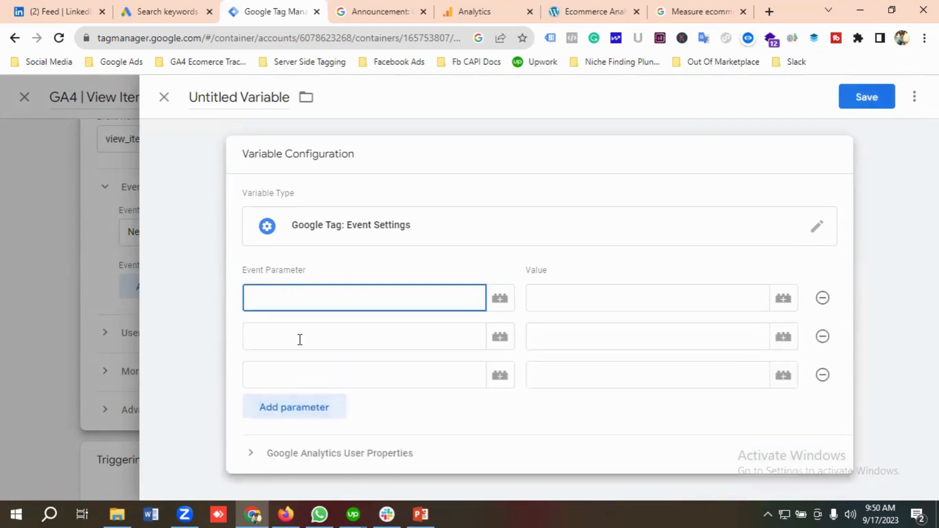
Copy the parameter name items from the guide's Event Parameters list and enter it as the variable's first event parameter
click(674, 10)
scroll(330, 344, up, 1)
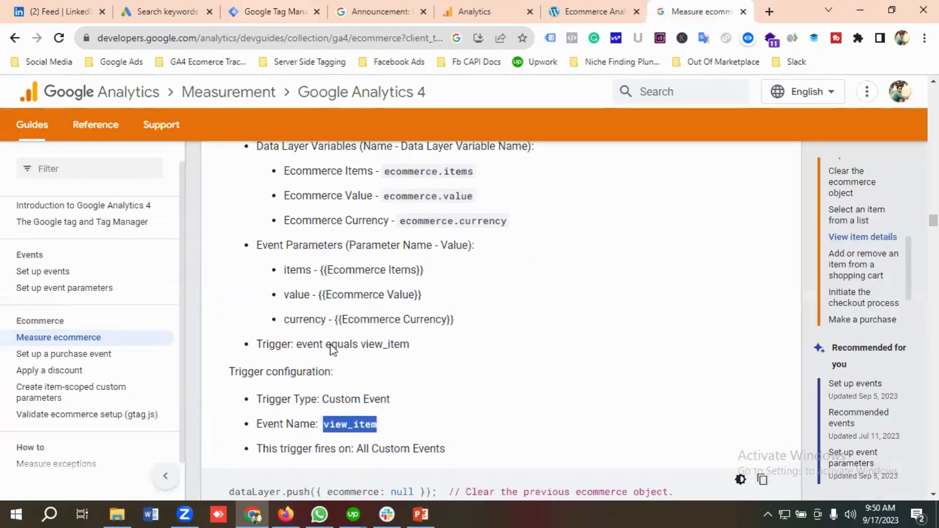
double_click(294, 270)
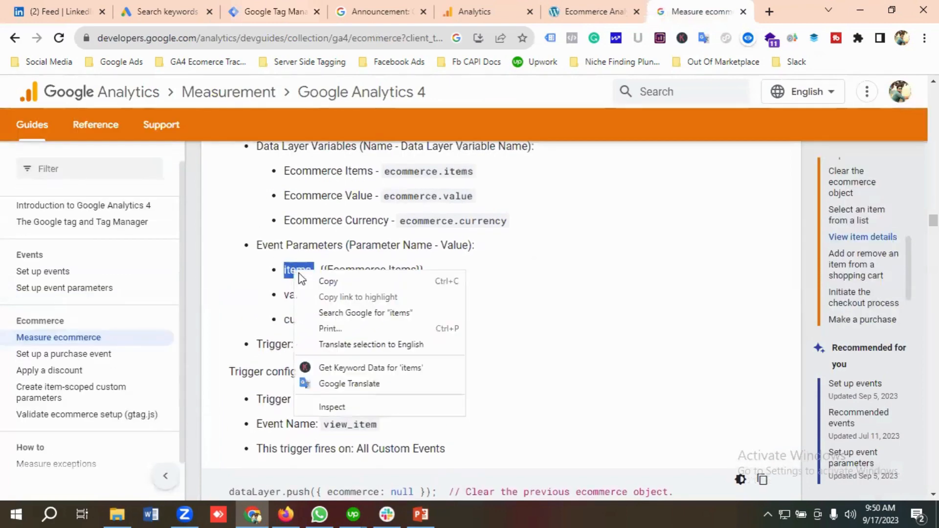
right_click(294, 270)
click(313, 283)
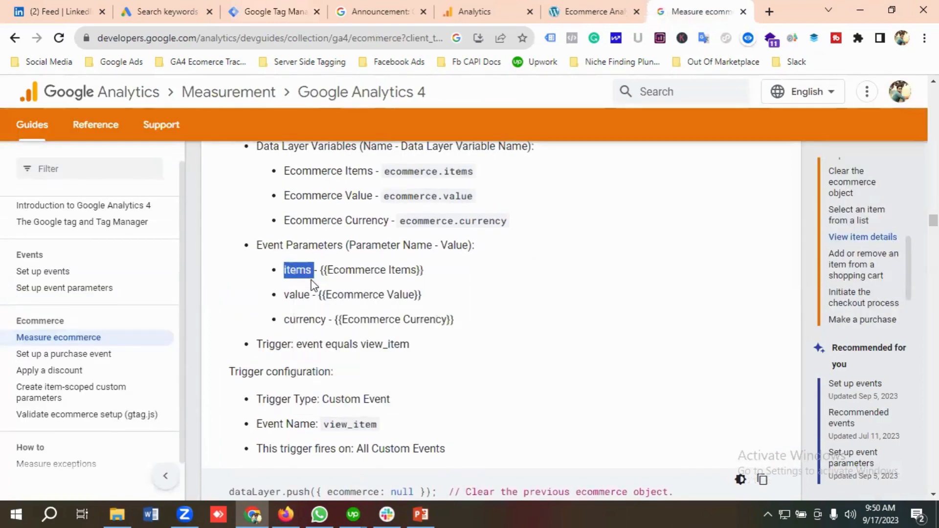
click(258, 9)
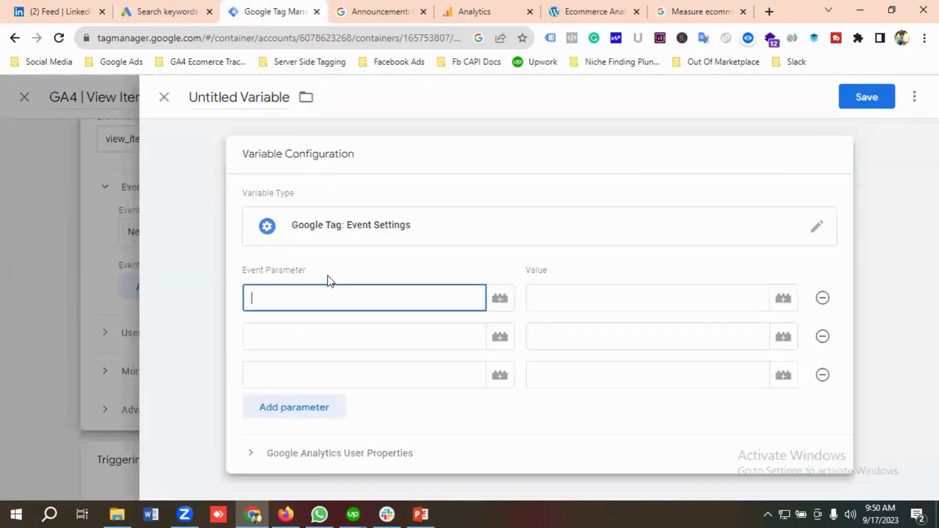
key(ctrl+v)
Copy the parameter name value from the Measure ecommerce guide and enter it as the variable's second event parameter
click(299, 339)
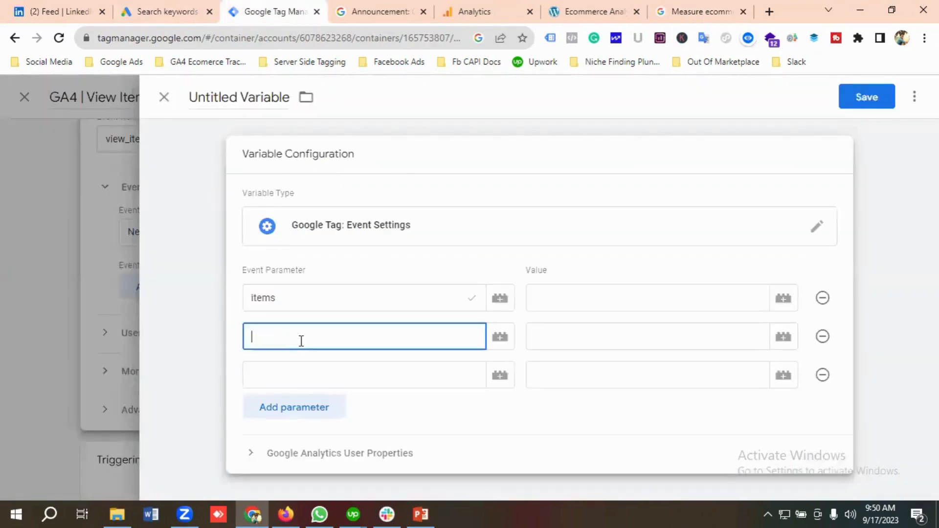
click(714, 7)
double_click(296, 294)
right_click(299, 294)
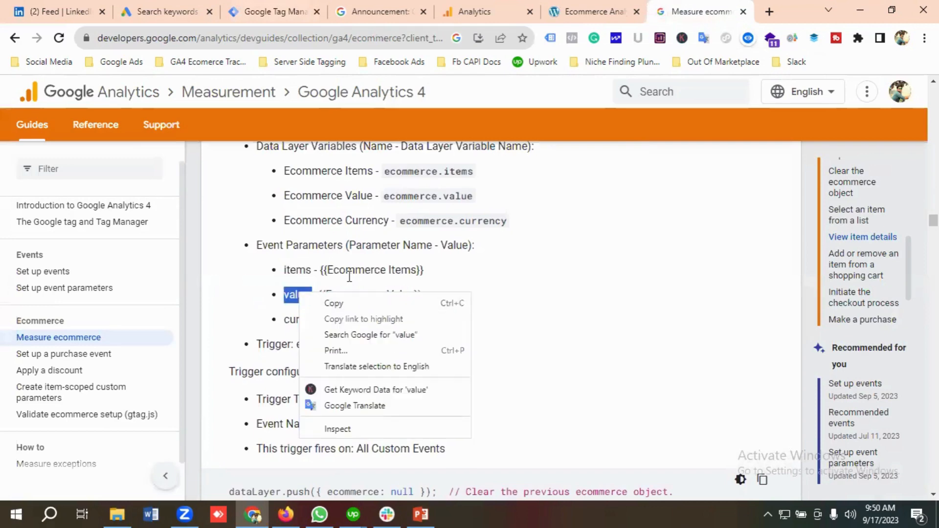
click(334, 303)
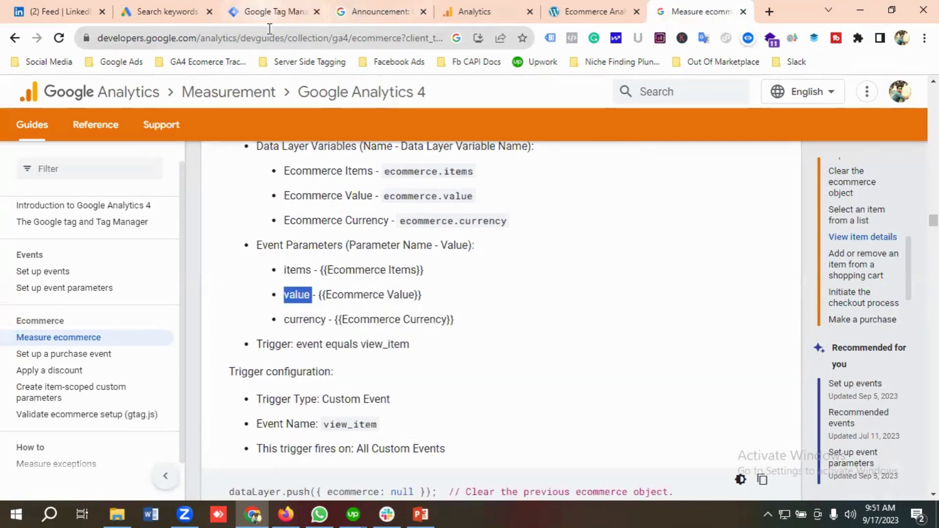
click(271, 12)
key(ctrl+v)
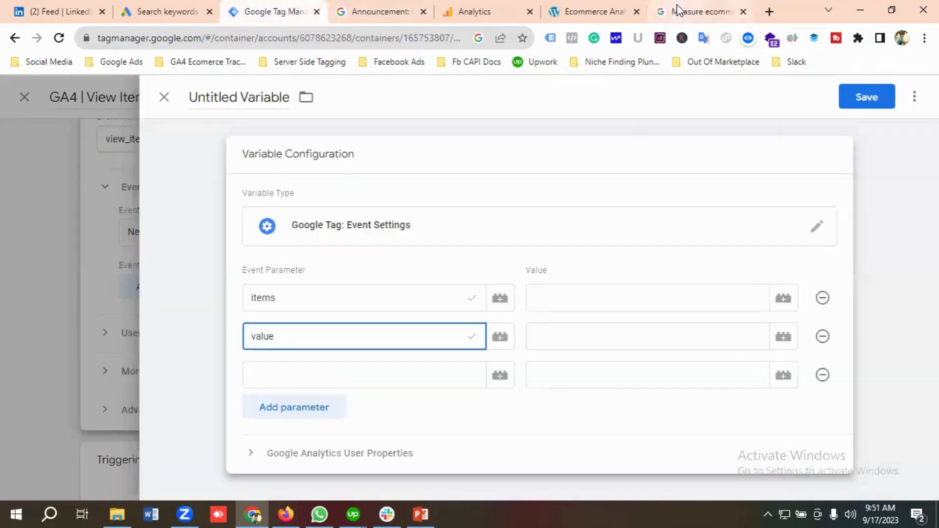
Copy the parameter name currency from the Measure ecommerce guide and enter it as the variable's third event parameter
click(677, 10)
double_click(313, 320)
right_click(314, 321)
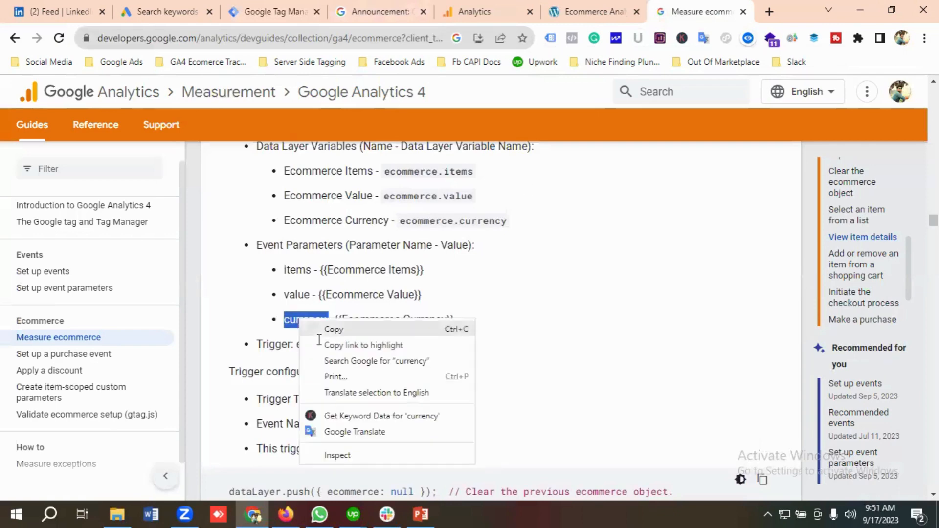
click(333, 329)
click(293, 7)
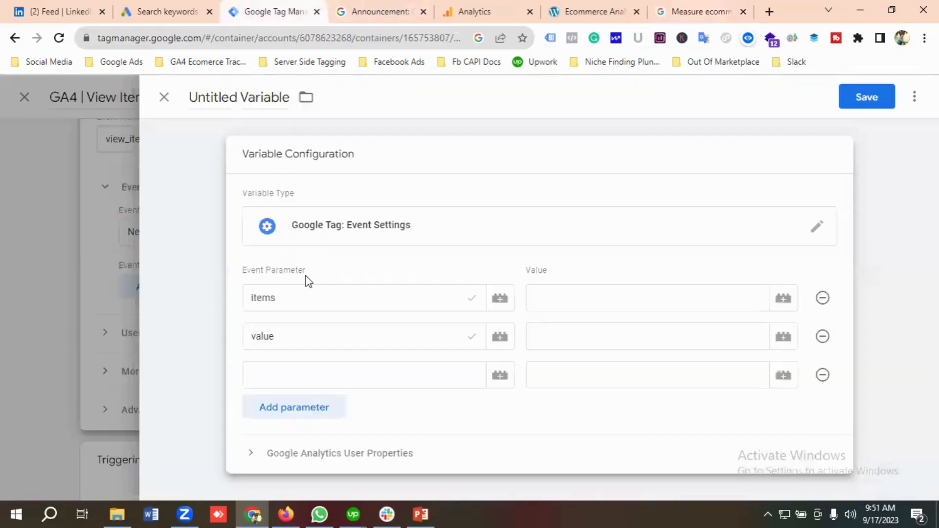
click(292, 367)
key(ctrl+v)
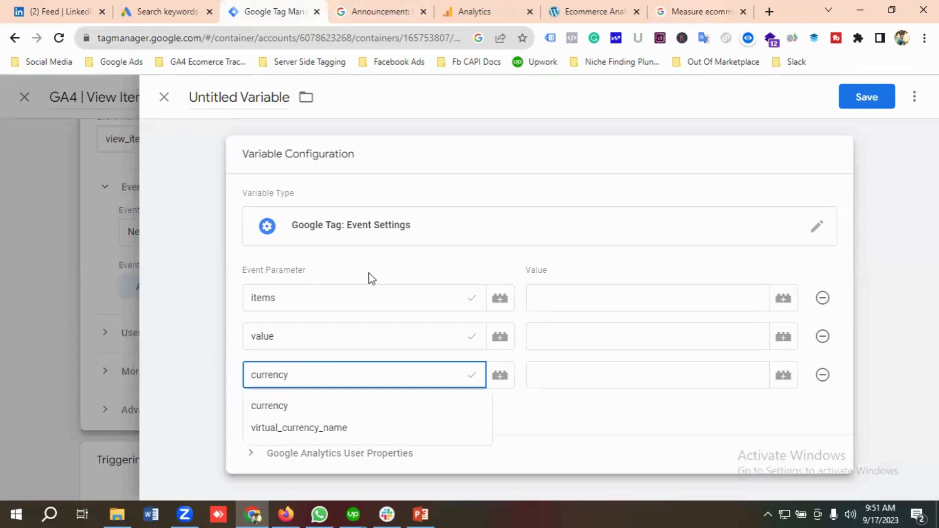
click(268, 408)
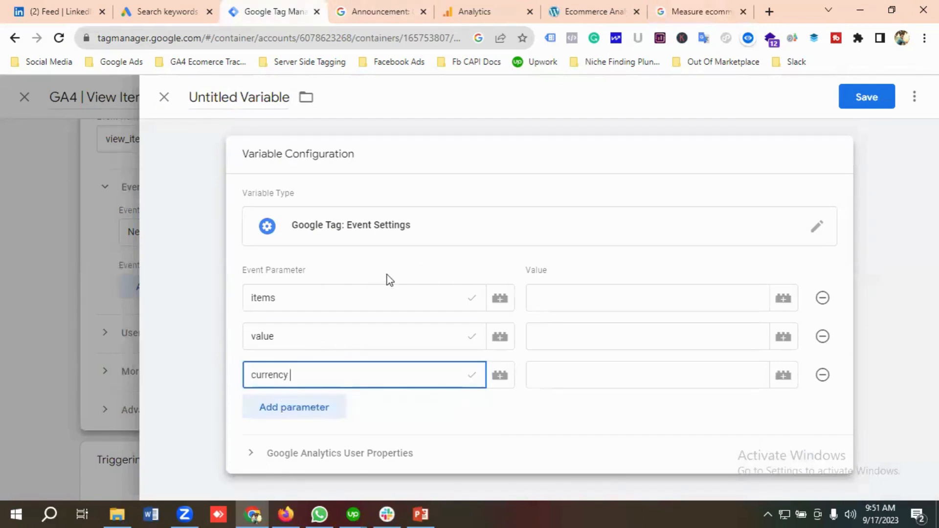
Assign the variables Ecommerce Items, Ecommerce Value and Ecommerce Currency as values of the items, value and currency parameters respectively
click(647, 298)
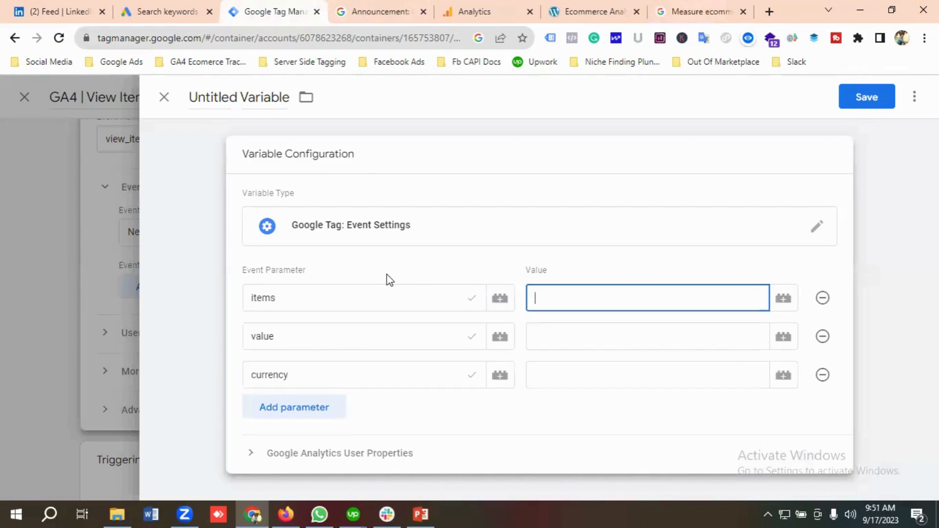
click(783, 298)
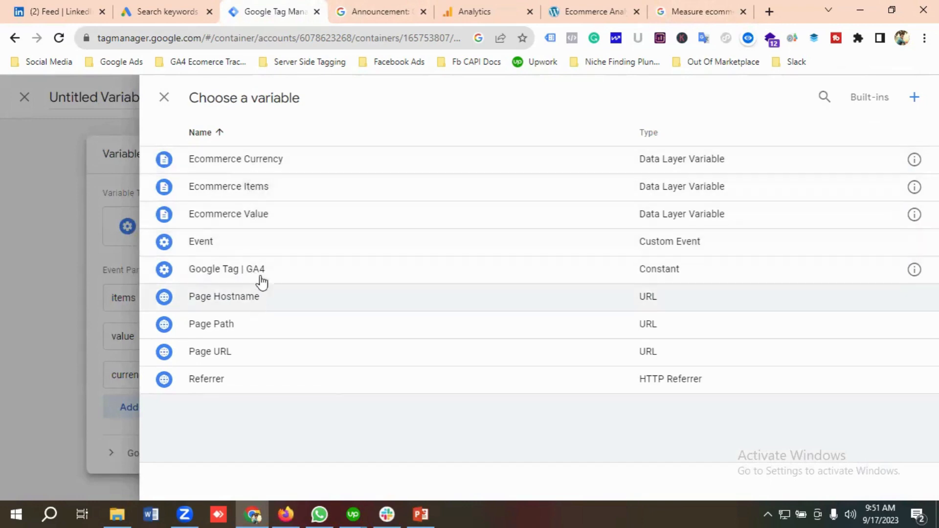
click(233, 194)
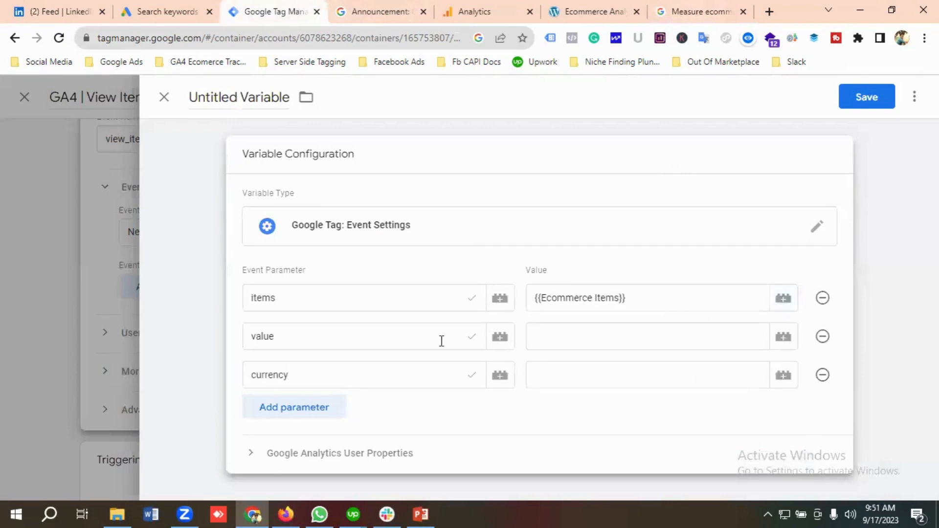
click(752, 341)
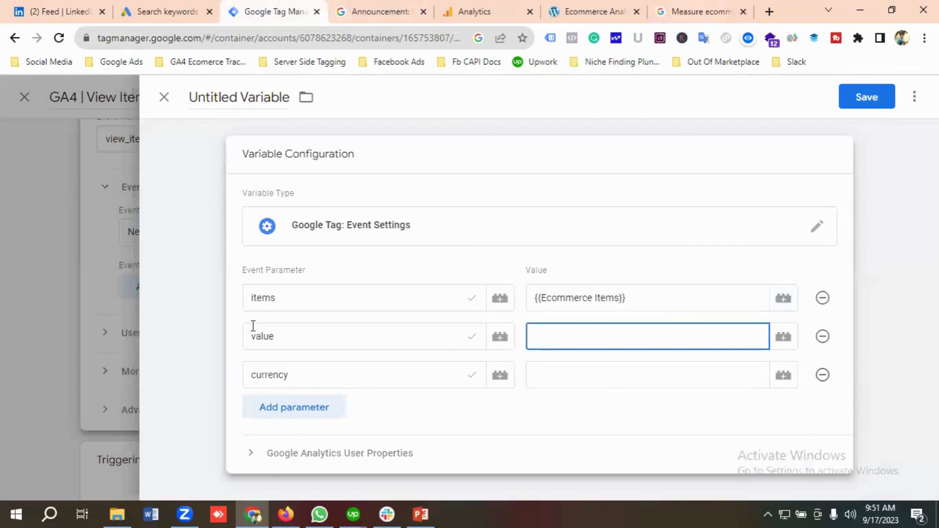
click(782, 338)
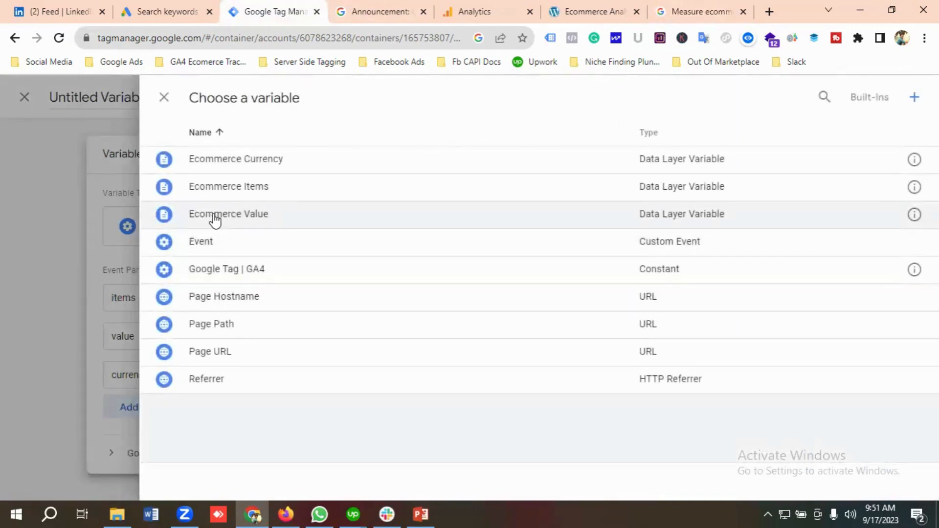
click(241, 219)
click(575, 382)
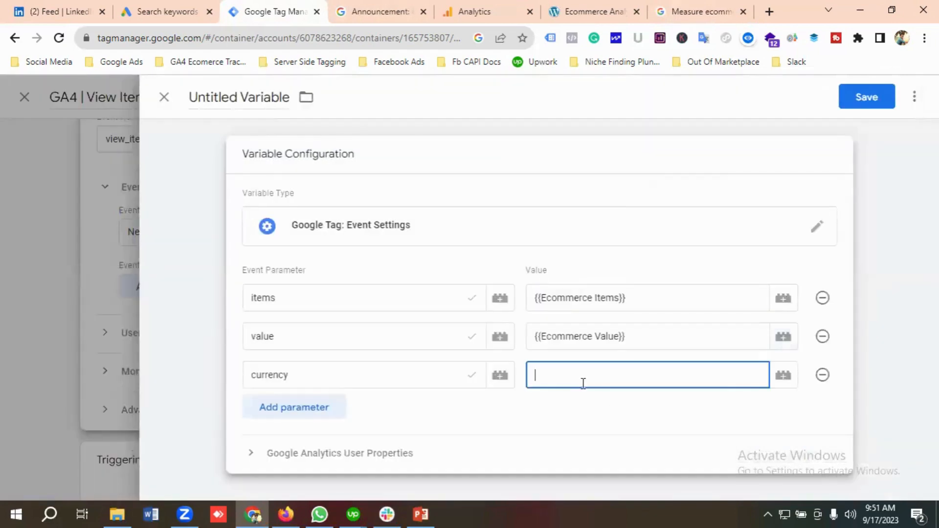
click(783, 383)
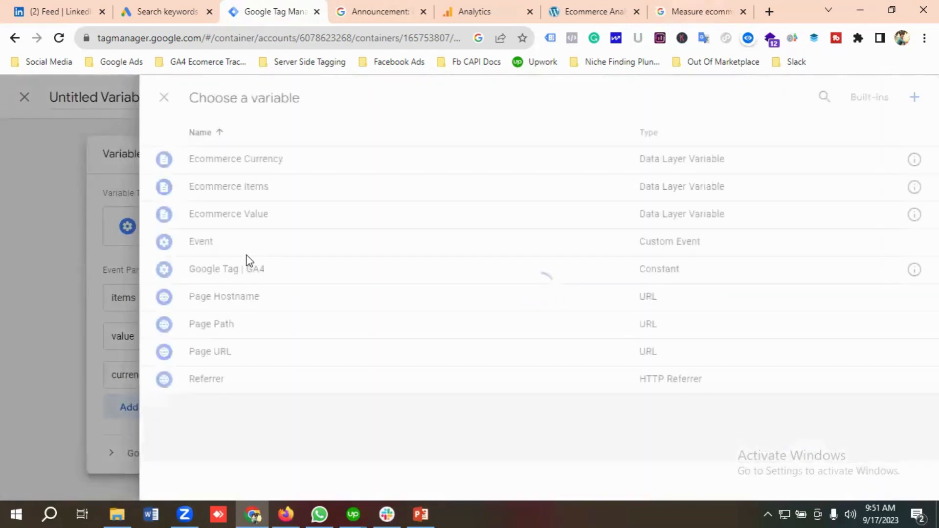
click(246, 161)
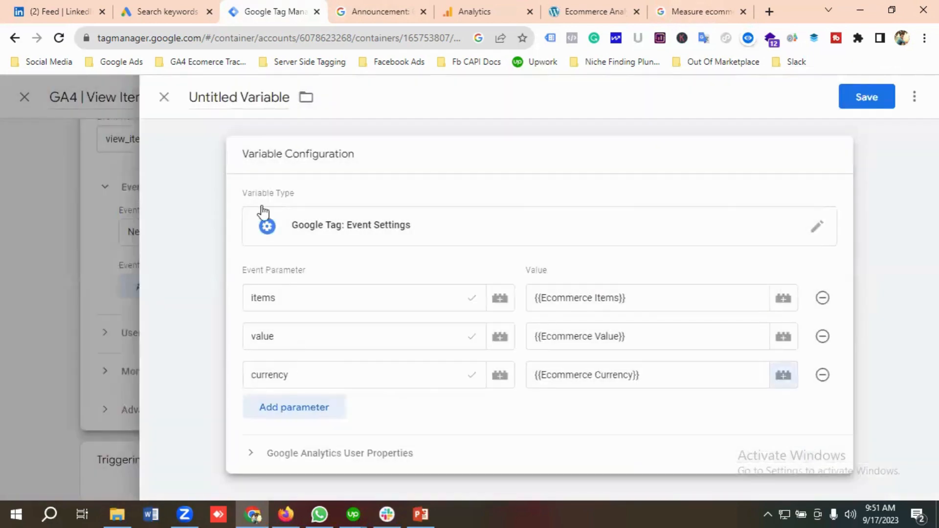
Name the event settings variable GA4 View Item Parameters and save it
click(229, 99)
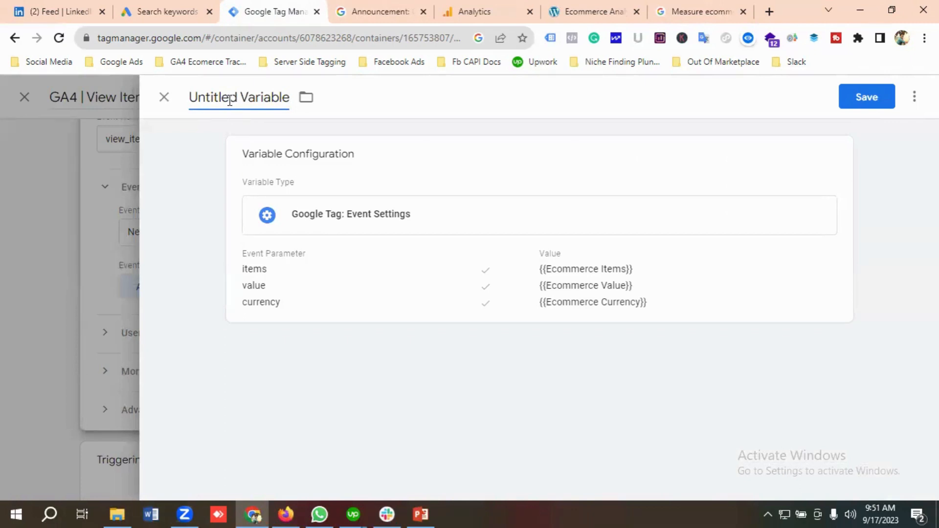
key(ctrl+a)
key(BackSpace)
text(GA)
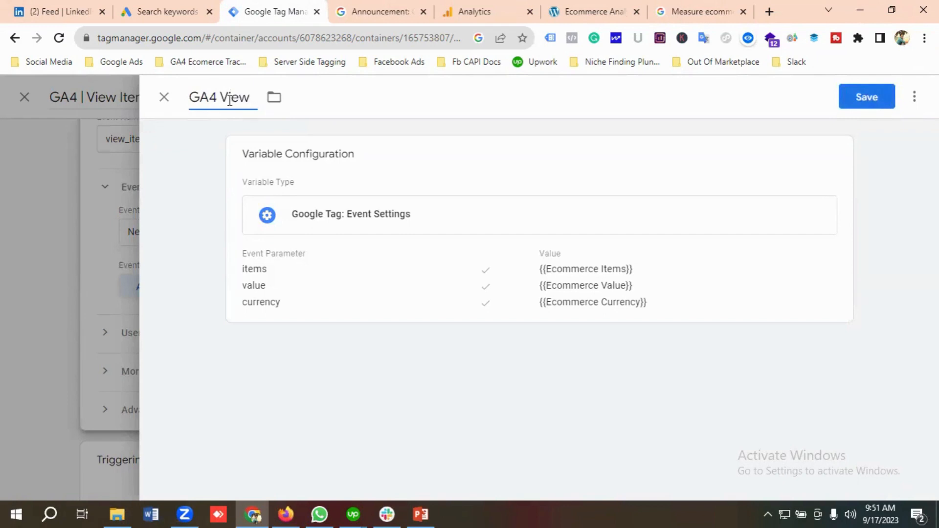
text(4 View Item Parametes)
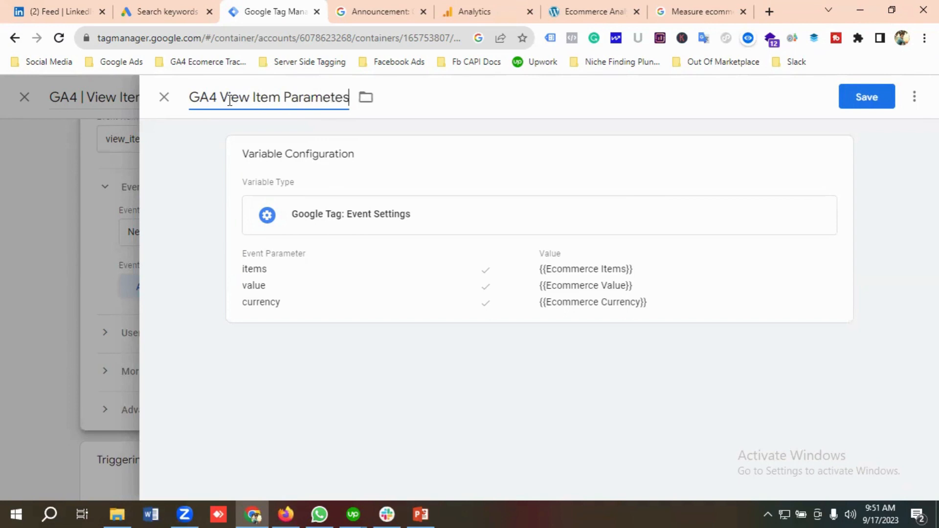
right_click(308, 100)
click(344, 109)
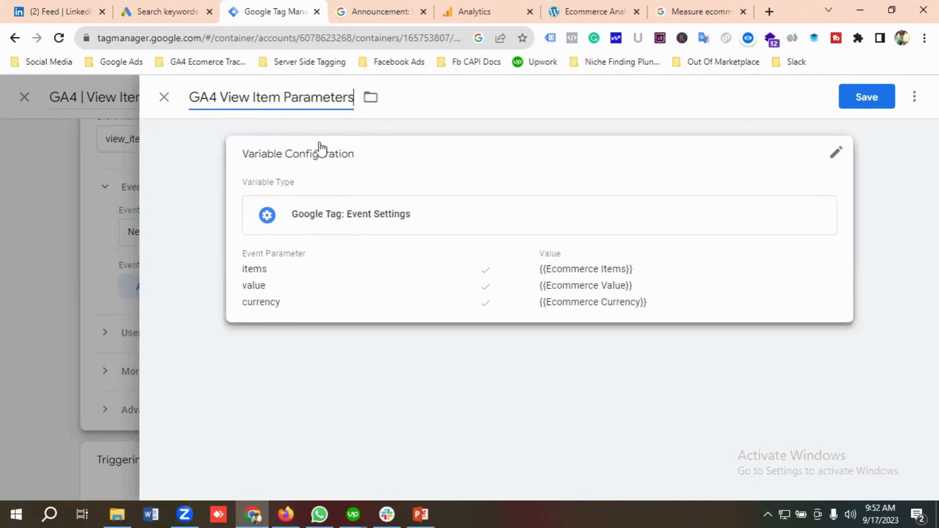
click(869, 101)
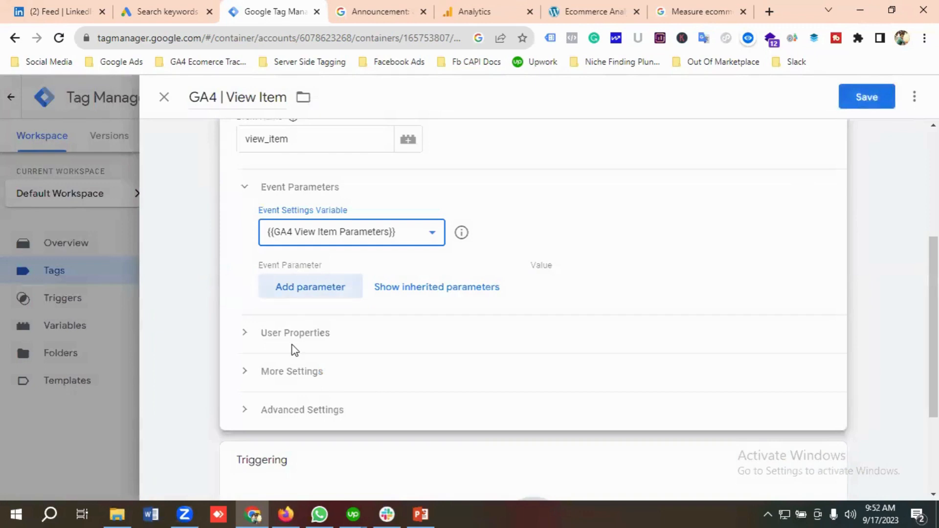
scroll(294, 350, down, 3)
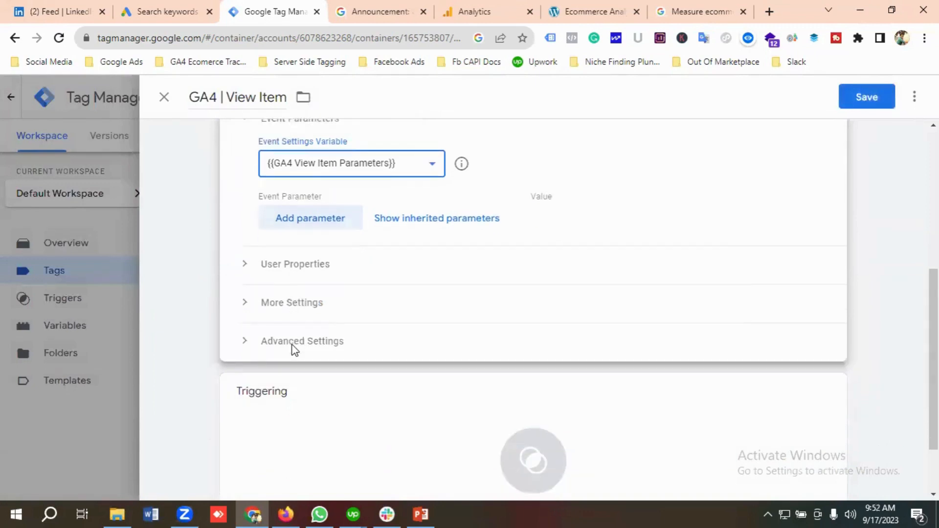
scroll(294, 350, up, 3)
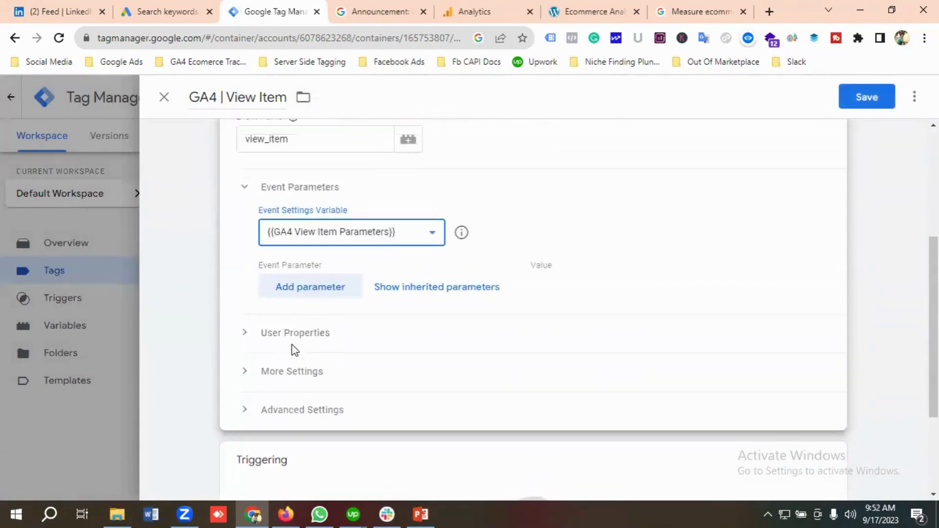
scroll(293, 350, down, 2)
scroll(292, 350, up, 2)
scroll(342, 285, down, 3)
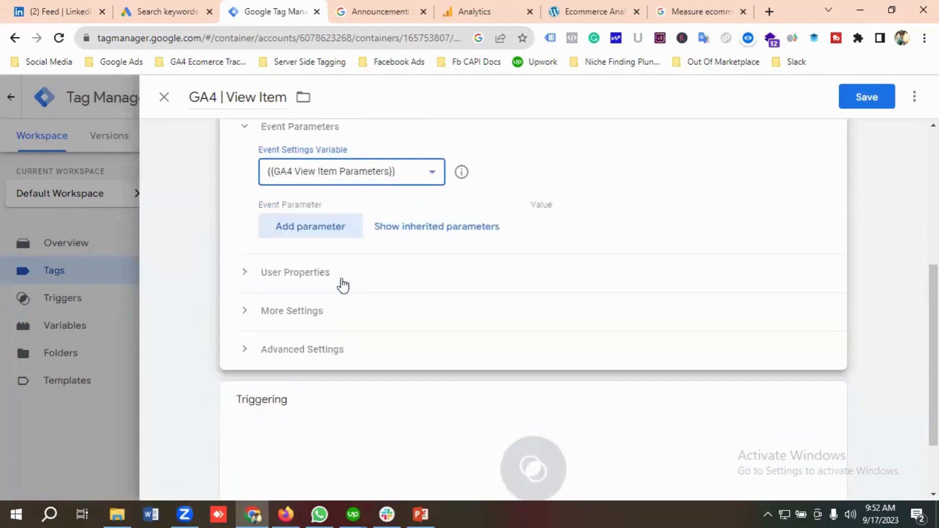
scroll(339, 285, up, 3)
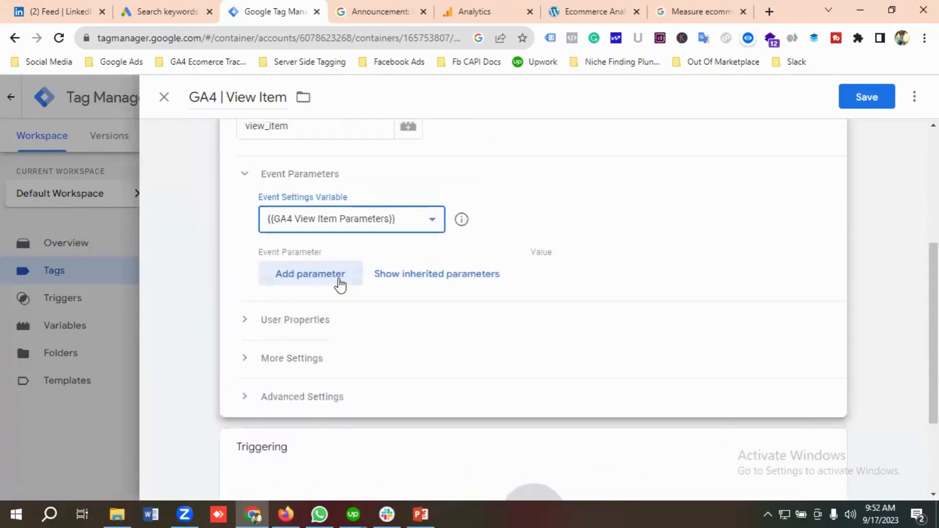
scroll(340, 285, down, 3)
scroll(338, 283, up, 3)
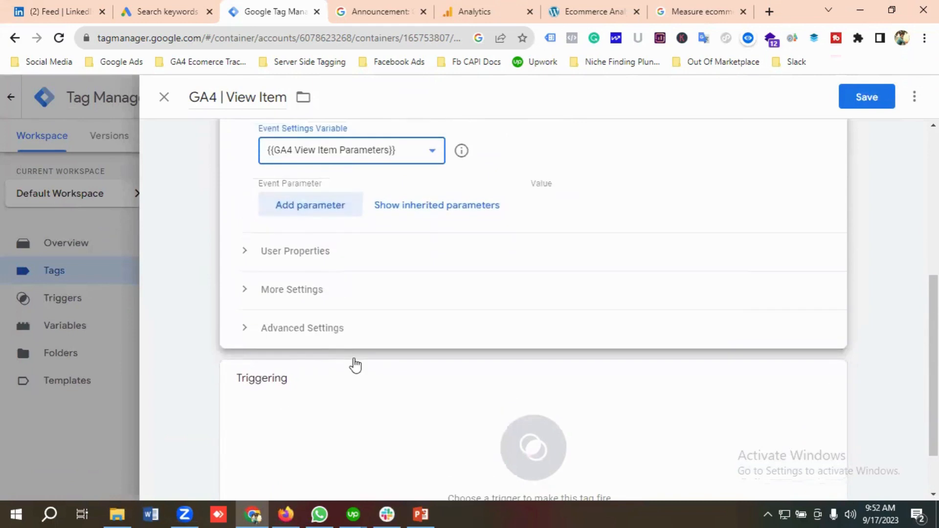
scroll(294, 285, down, 3)
scroll(327, 235, up, 3)
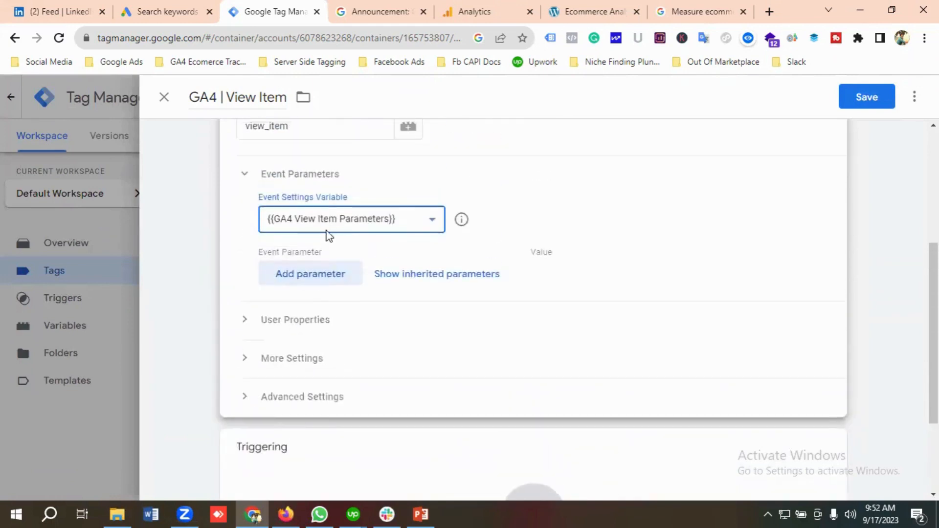
Set GA4 View Item Trigger as the firing trigger of the GA4 | View Item tag and save the tag
scroll(335, 283, down, 3)
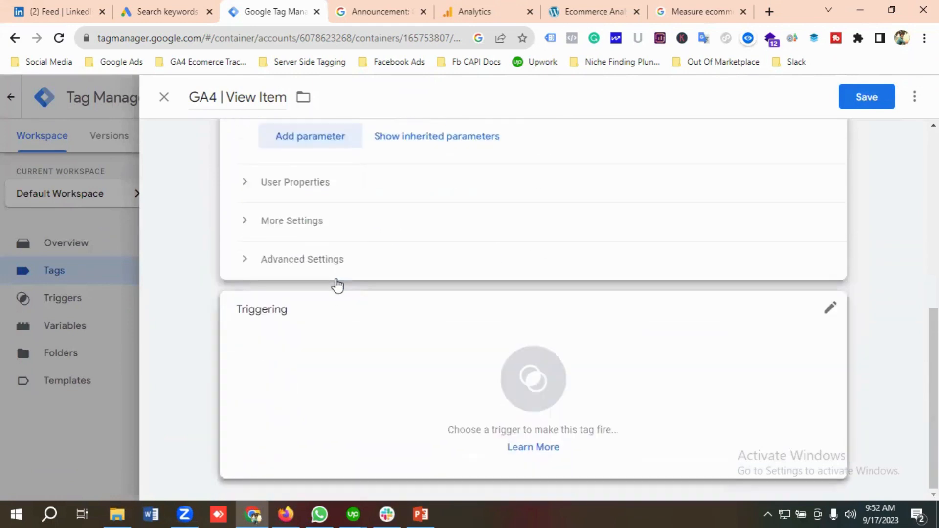
click(520, 394)
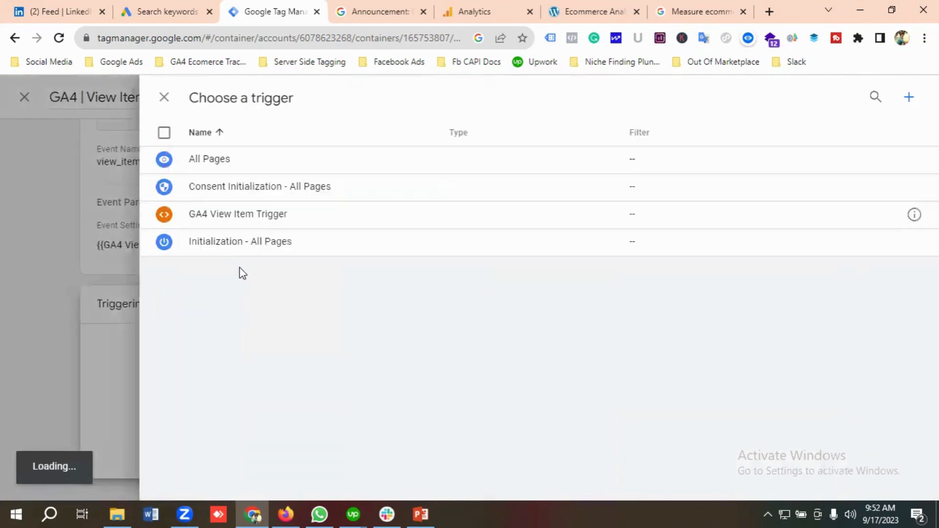
click(228, 221)
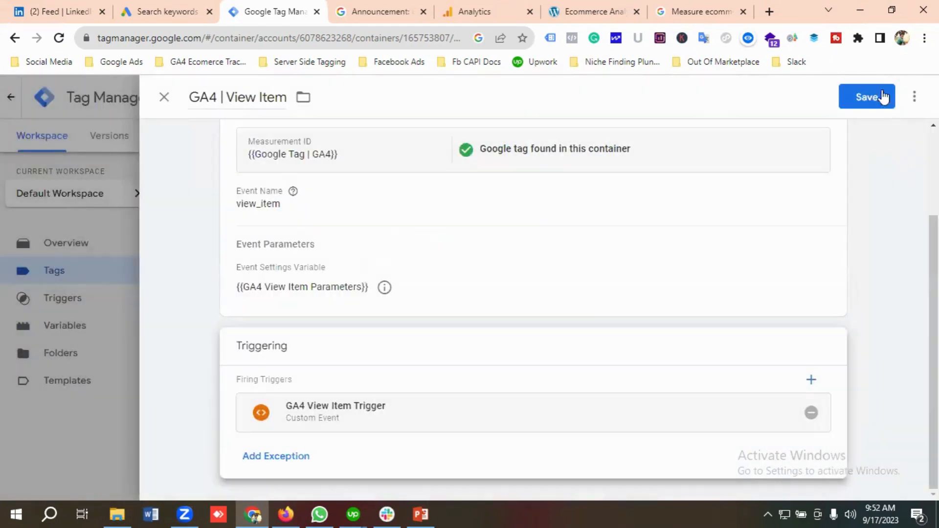
click(860, 106)
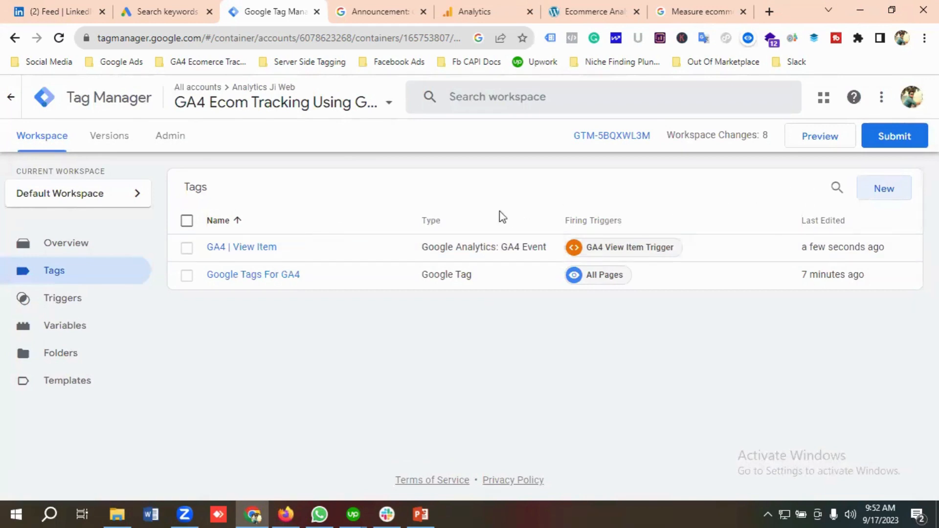
click(815, 142)
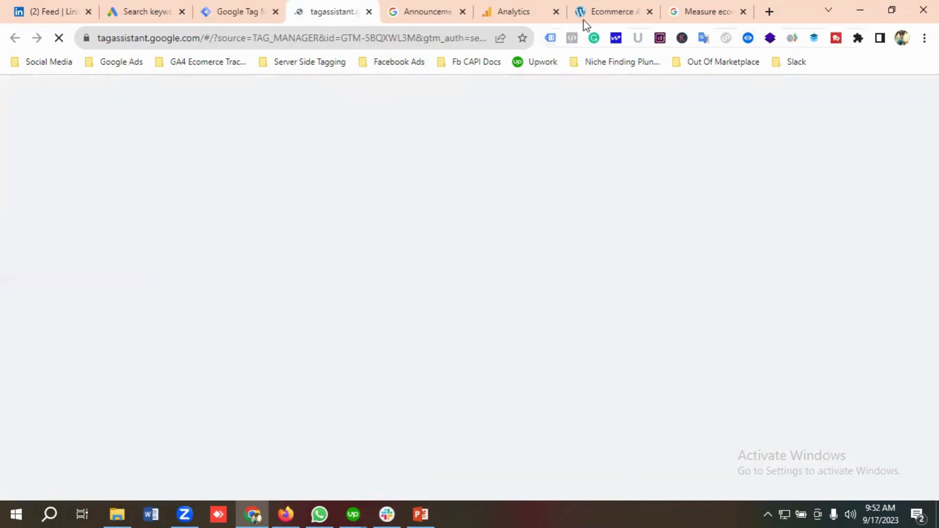
click(602, 12)
click(272, 39)
right_click(272, 39)
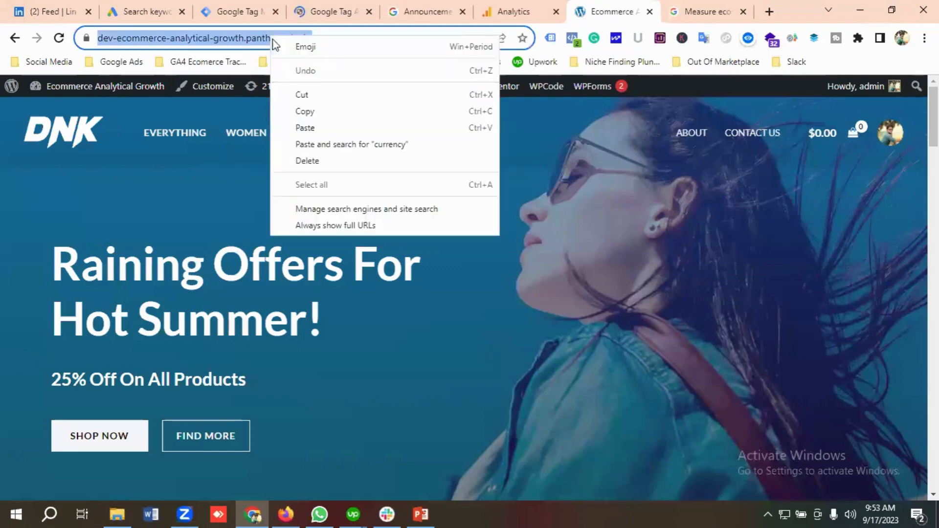
click(303, 113)
click(341, 14)
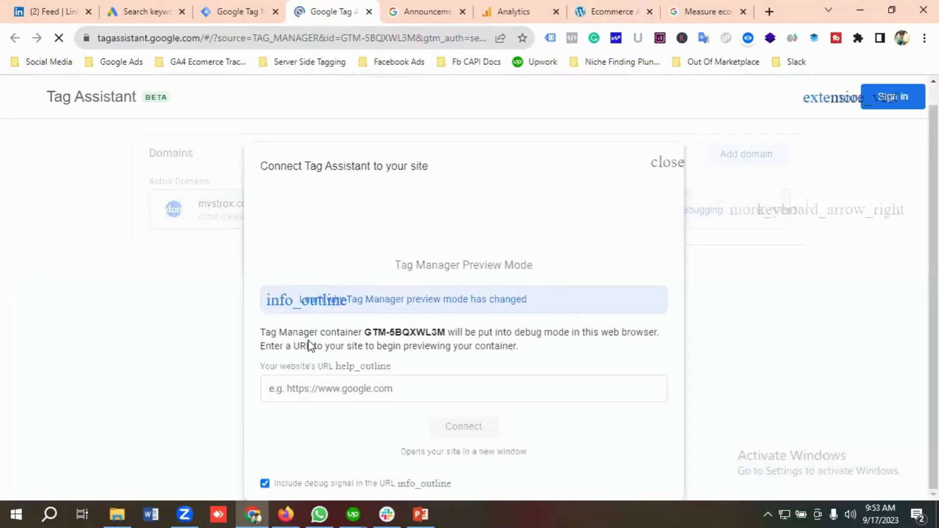
click(350, 391)
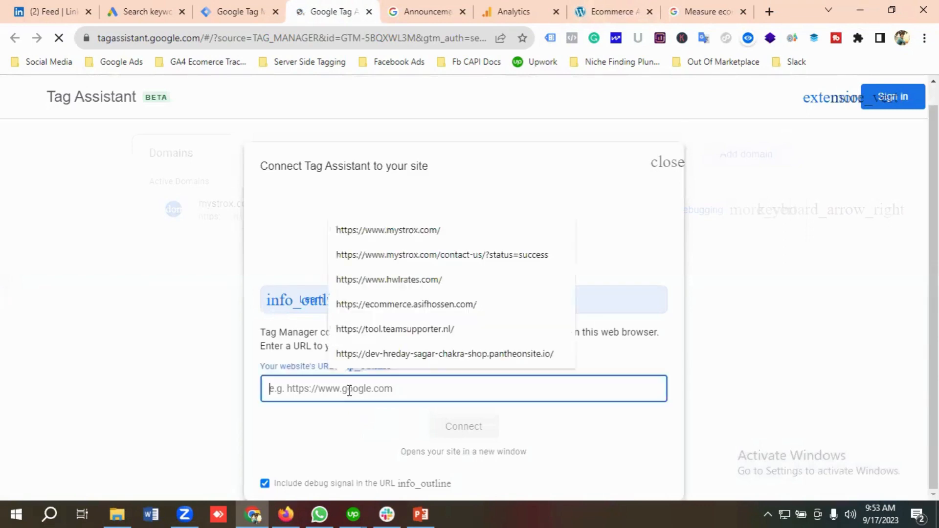
key(ctrl+v)
click(463, 427)
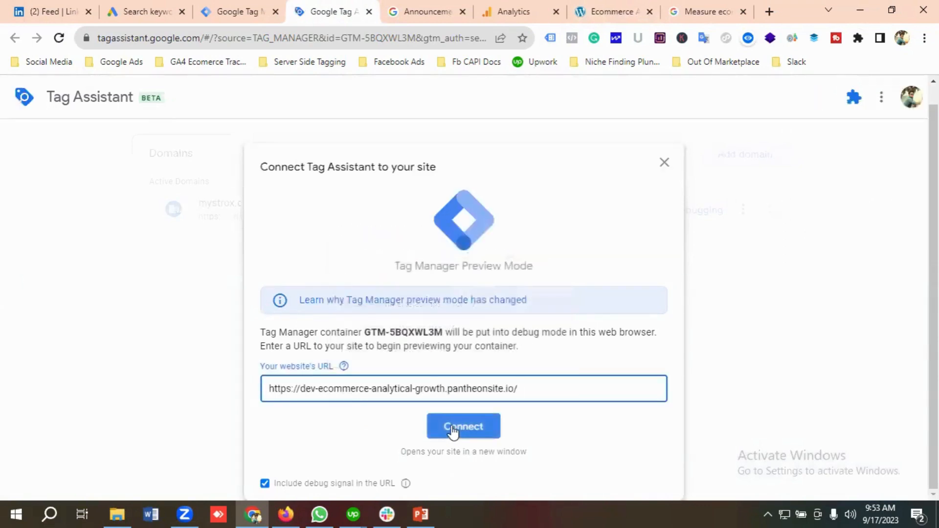
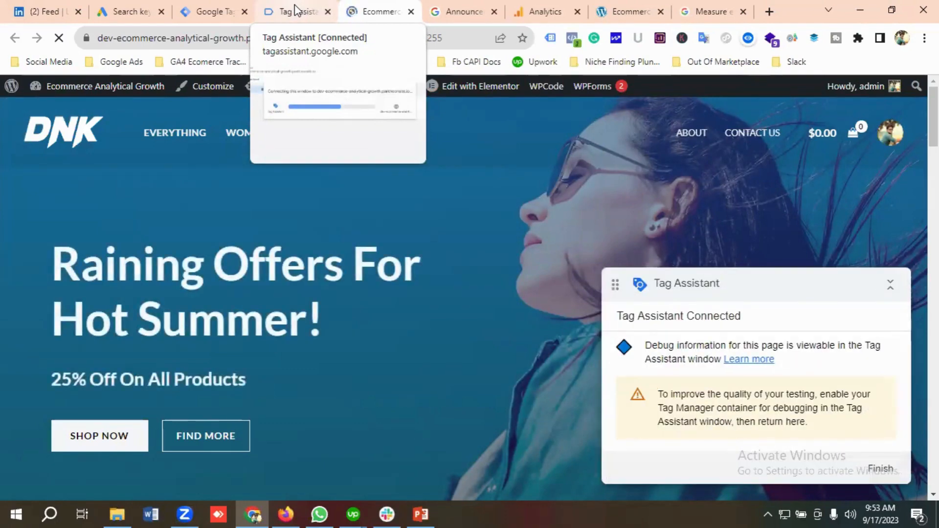
click(295, 8)
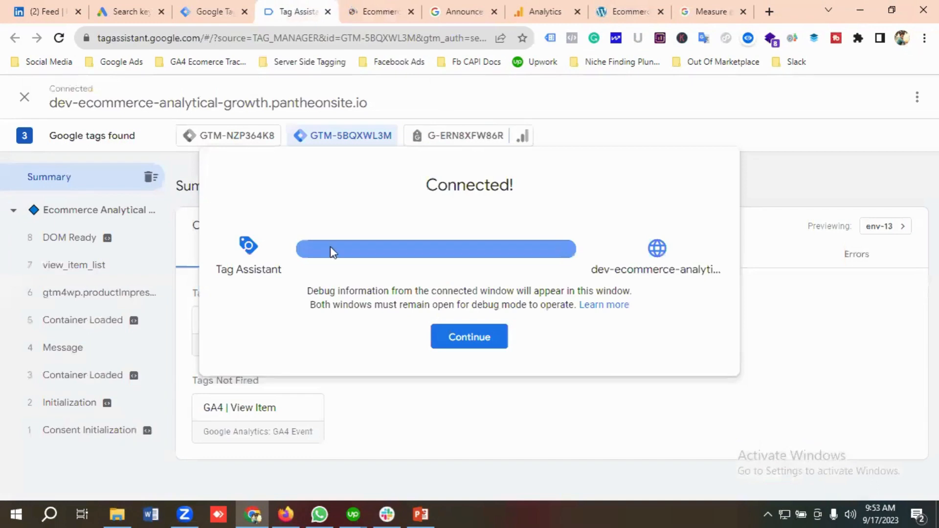
click(442, 344)
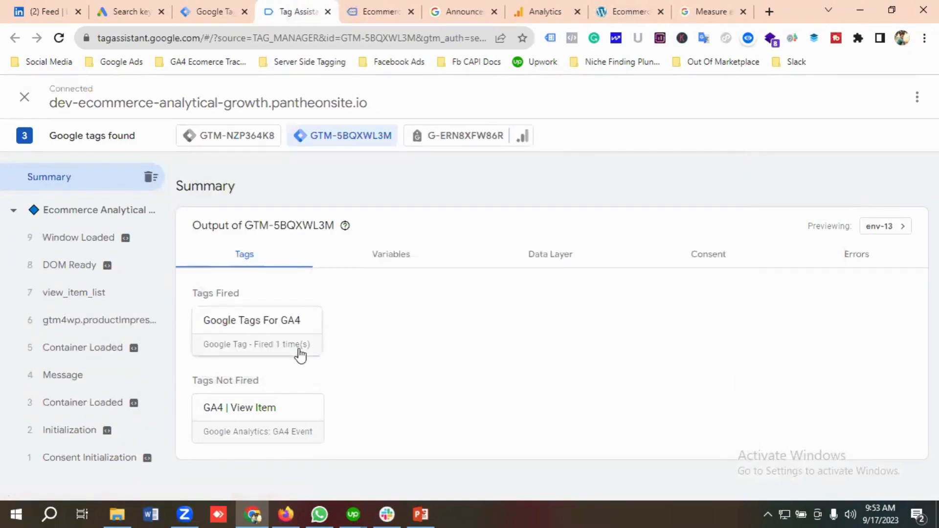
Open the DNK Blue Shoes product from Featured Products on the connected store site, and return to the Tag Assistant summary
click(379, 11)
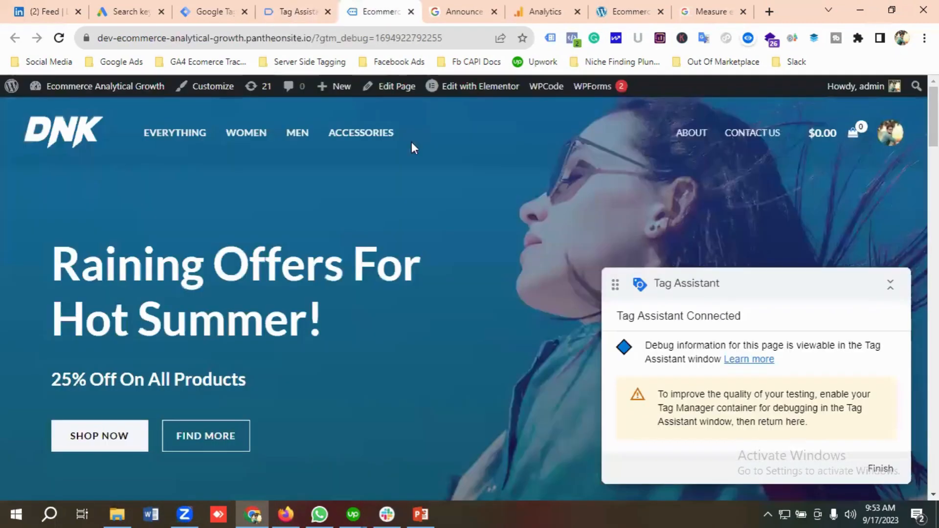
scroll(305, 232, down, 18)
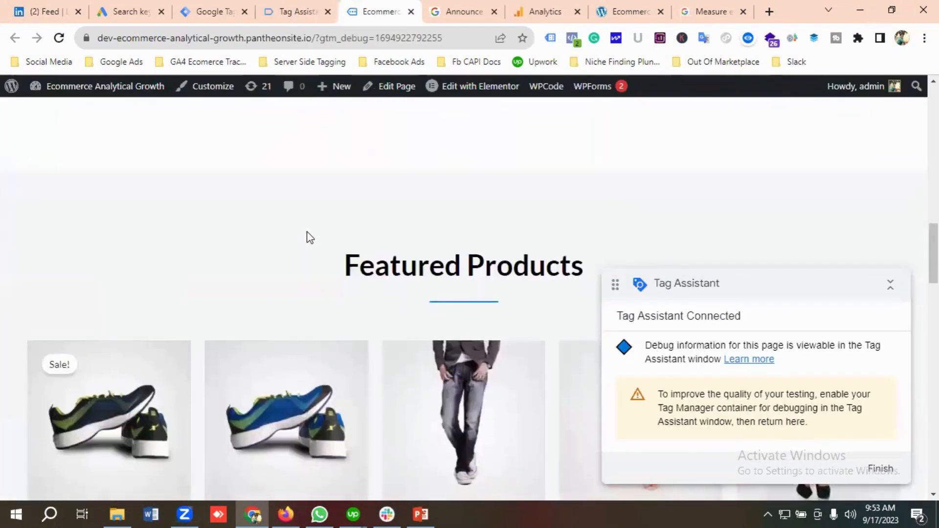
scroll(309, 237, down, 3)
click(262, 346)
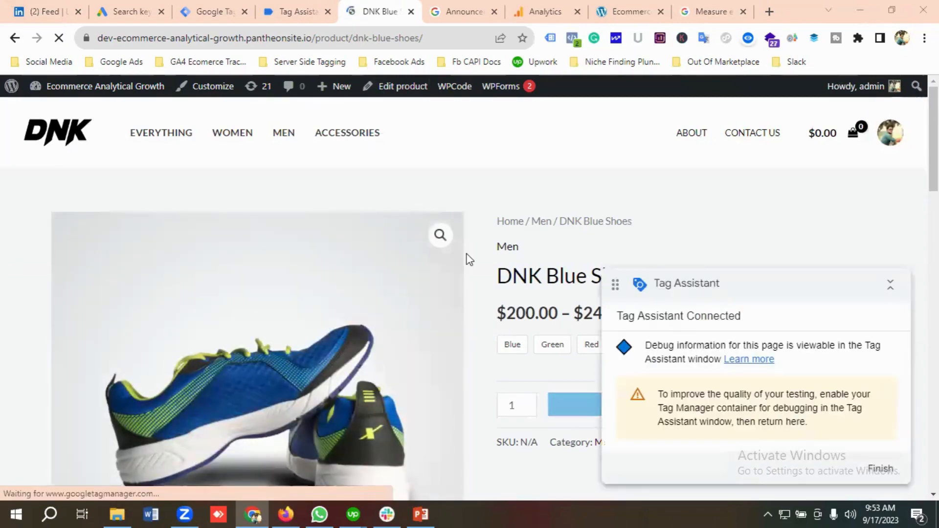
click(293, 9)
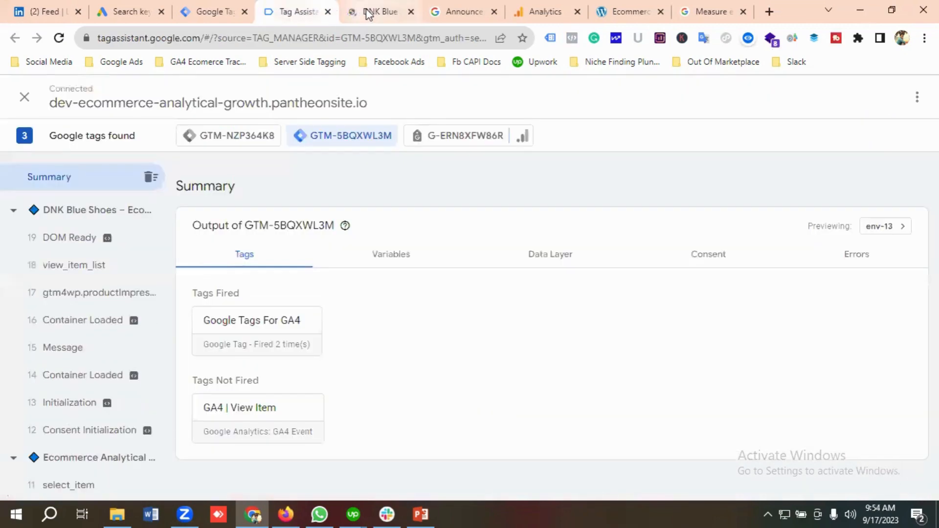
On the connected DNK Blue Shoes page, choose the Blue variant, add the product to the cart, and return to Tag Assistant
mouse_move(368, 14)
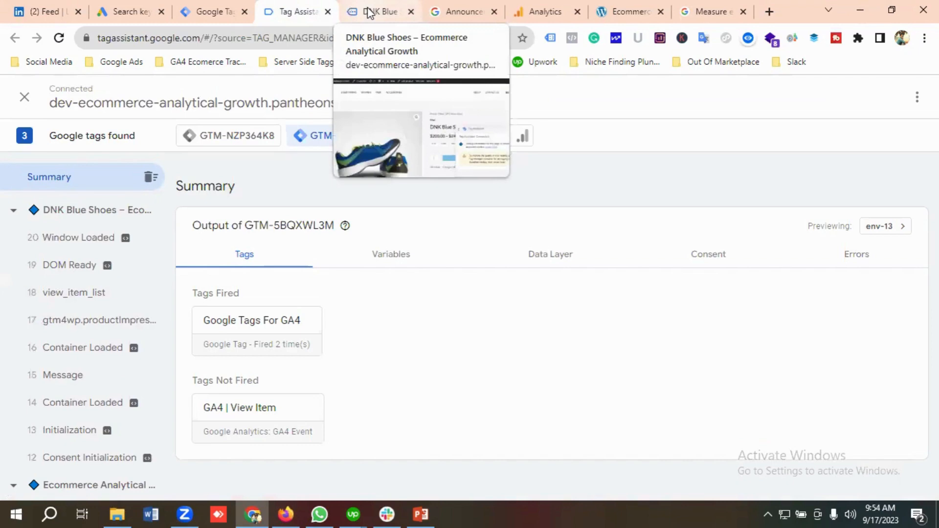
click(367, 14)
drag(755, 282, 380, 302)
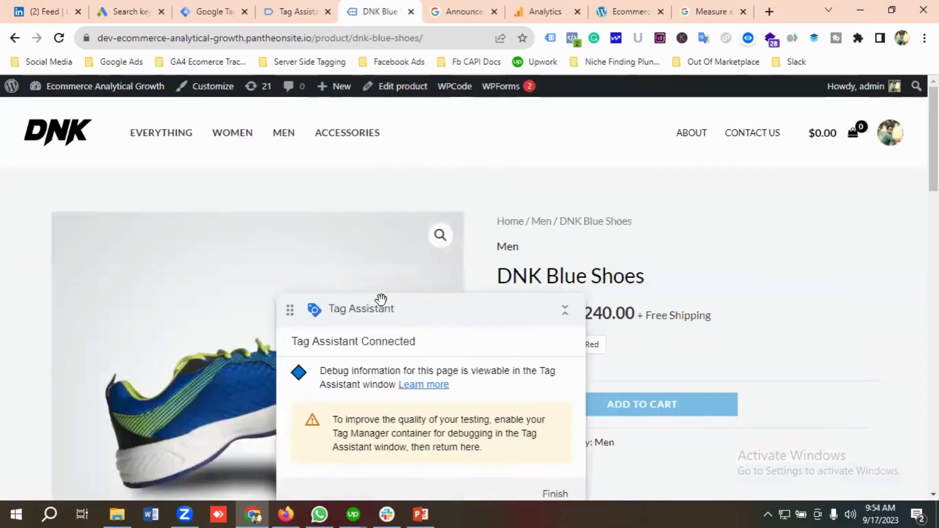
click(525, 346)
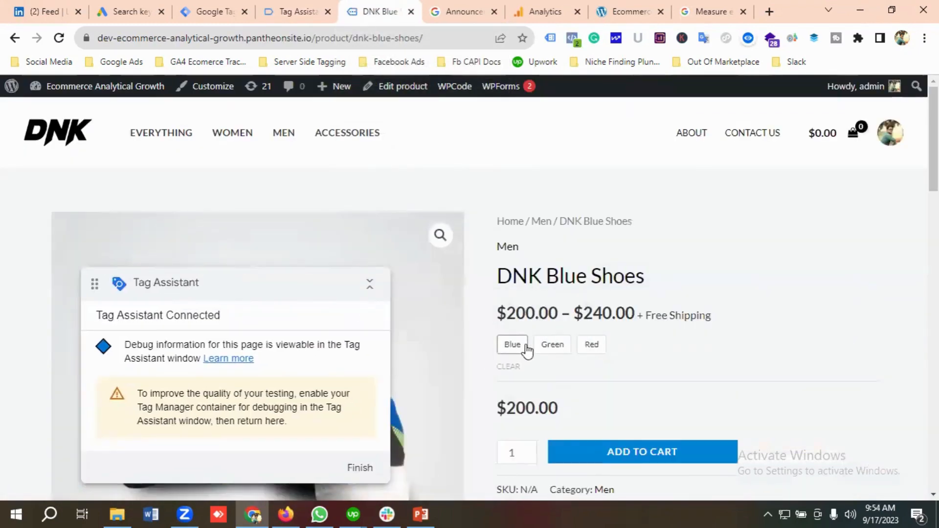
scroll(650, 417, down, 3)
click(636, 318)
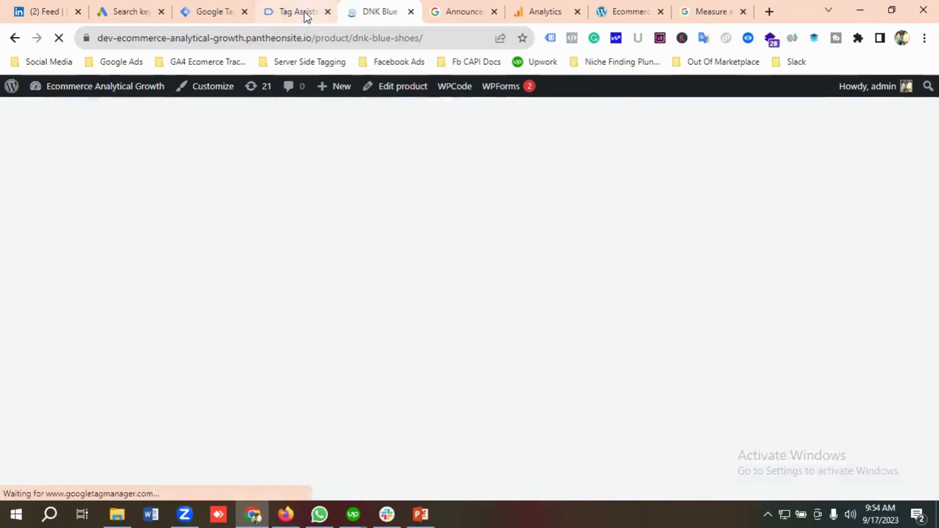
click(304, 14)
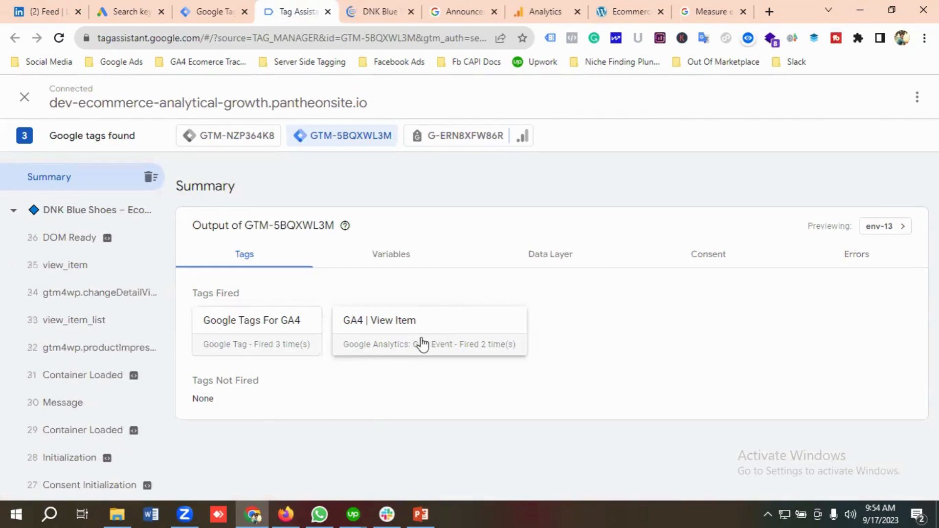
Examine the variable values recorded for the latest view_item event, including Ecommerce Currency, Ecommerce Items and Ecommerce Value
click(76, 267)
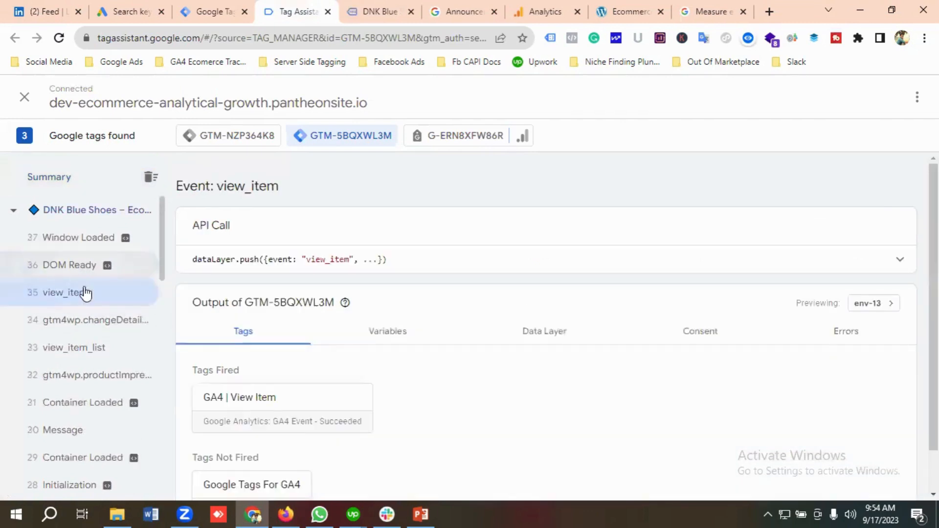
click(391, 333)
scroll(256, 376, down, 1)
scroll(303, 371, down, 1)
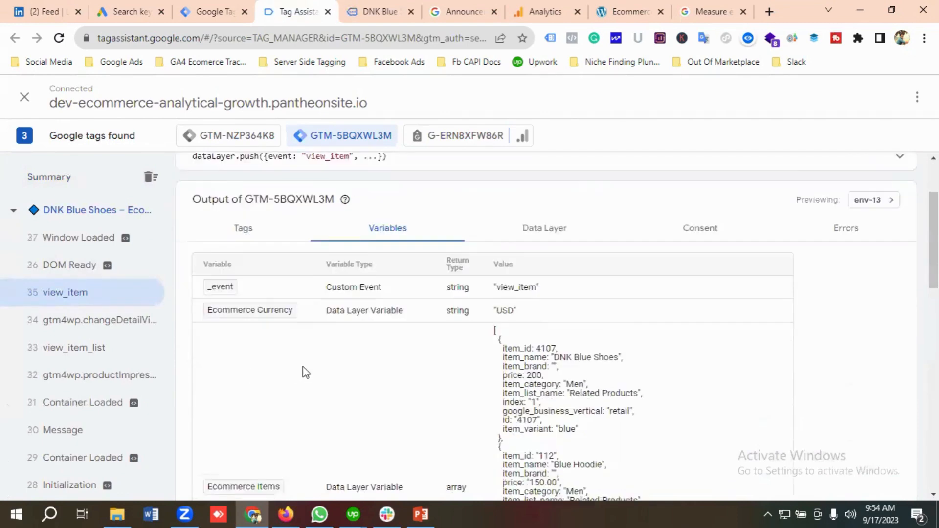
scroll(293, 381, down, 1)
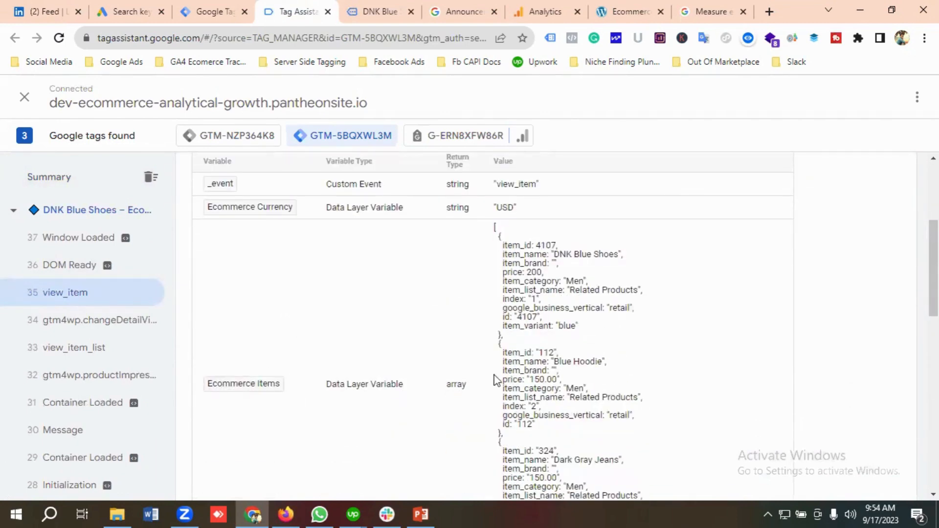
scroll(494, 381, up, 1)
scroll(546, 352, down, 5)
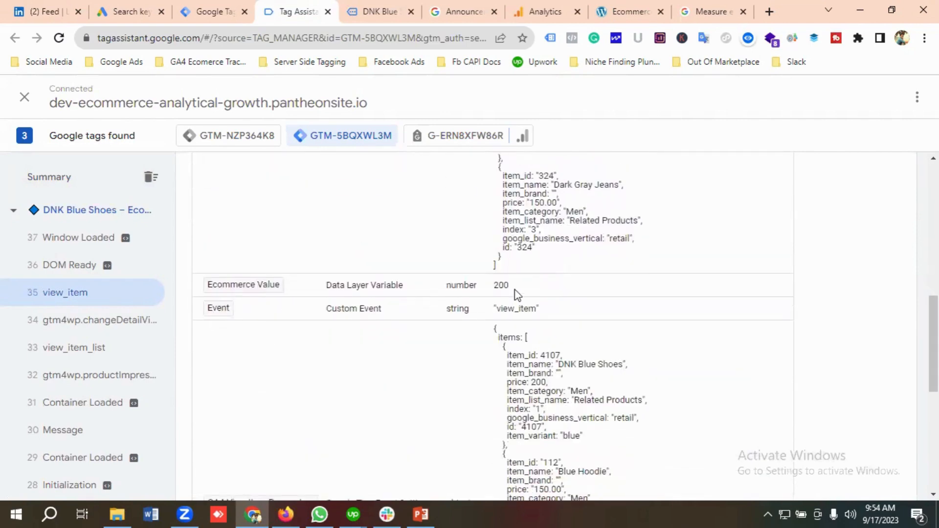
Compare the DNK Blue Shoes price on the store page with the view_item event's GA4 View Item Parameters in Tag Assistant
click(381, 11)
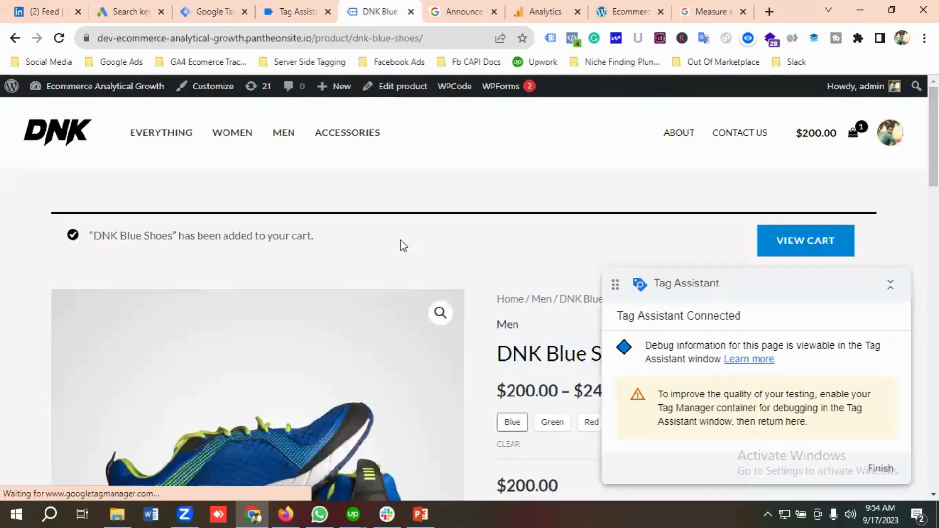
scroll(443, 270, down, 2)
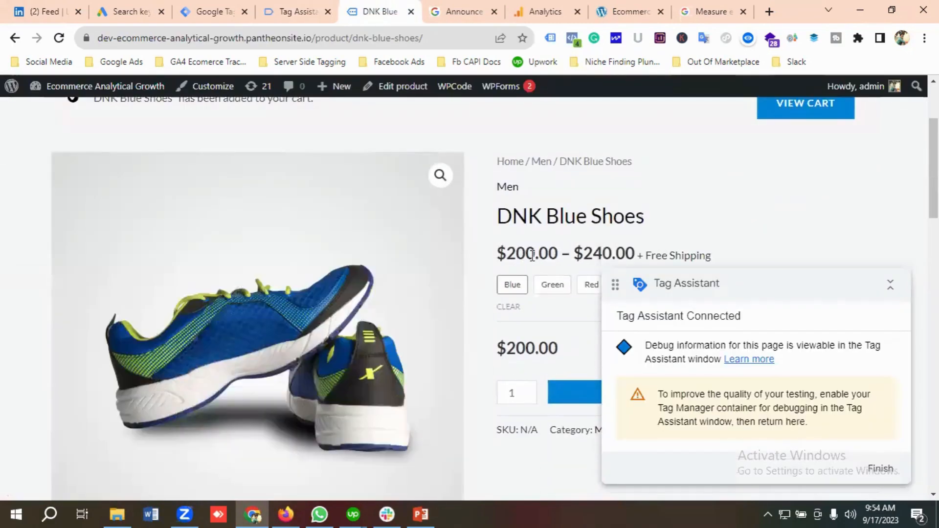
scroll(533, 345, down, 2)
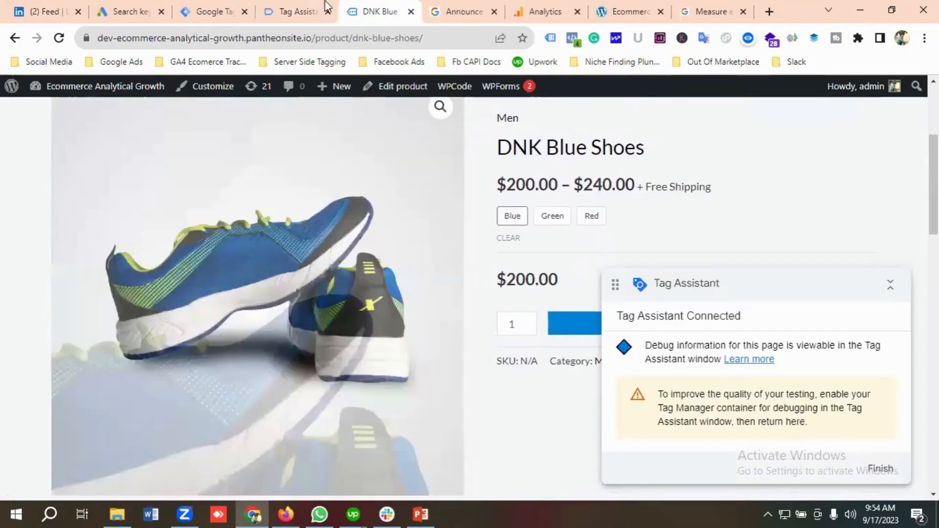
click(296, 7)
scroll(460, 352, down, 6)
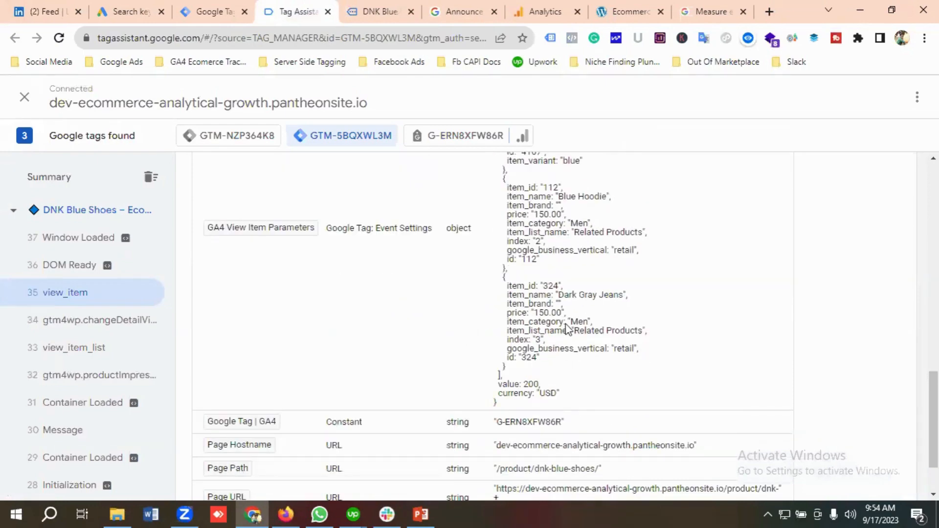
scroll(562, 328, down, 2)
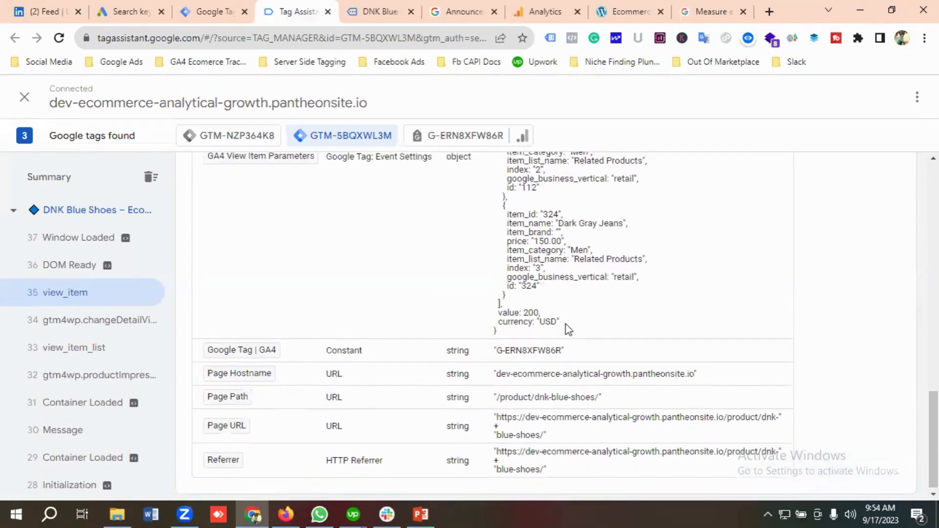
scroll(566, 328, up, 10)
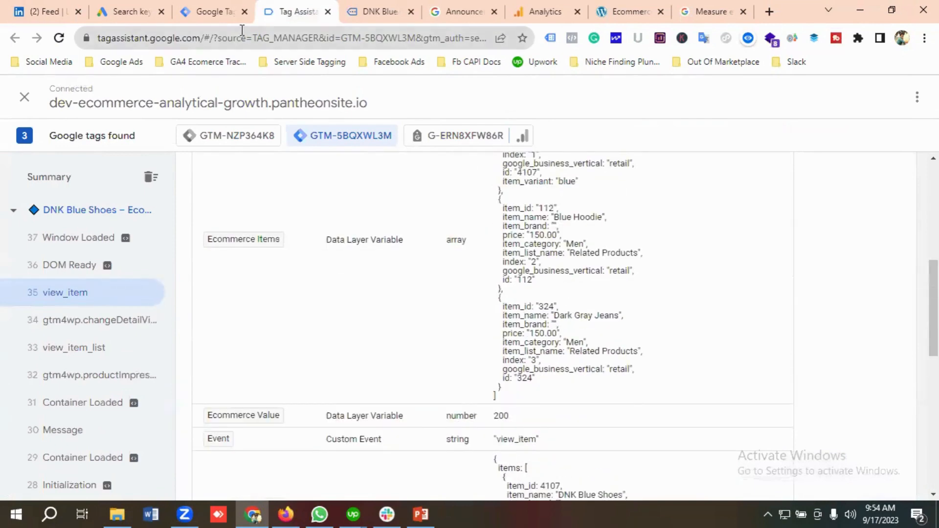
Examine the data layer of the latest view_item event in Tag Assistant, down to its items and product detail entries
click(217, 10)
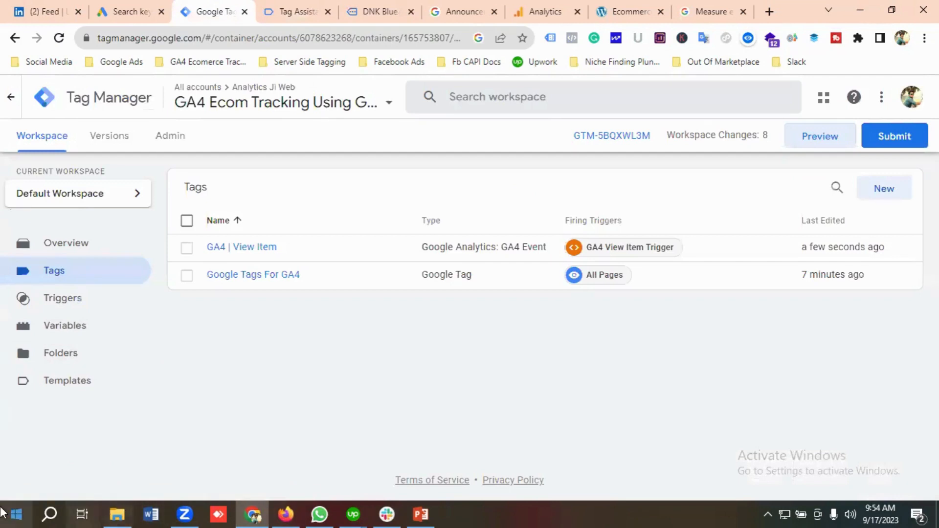
click(283, 11)
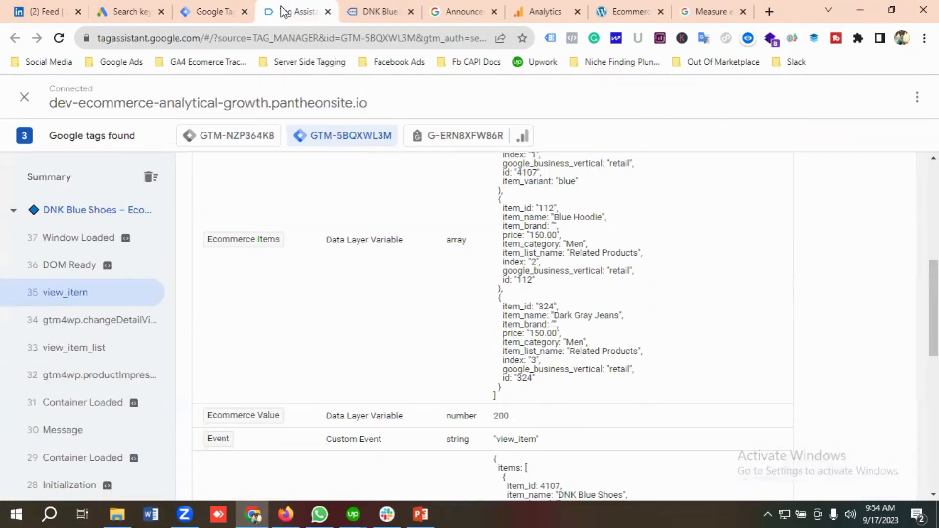
scroll(108, 312, down, 5)
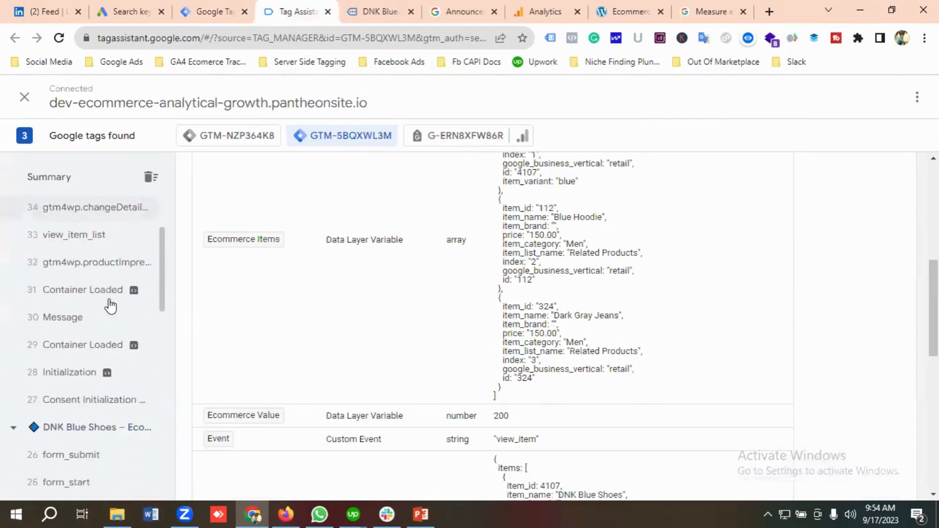
scroll(110, 306, up, 5)
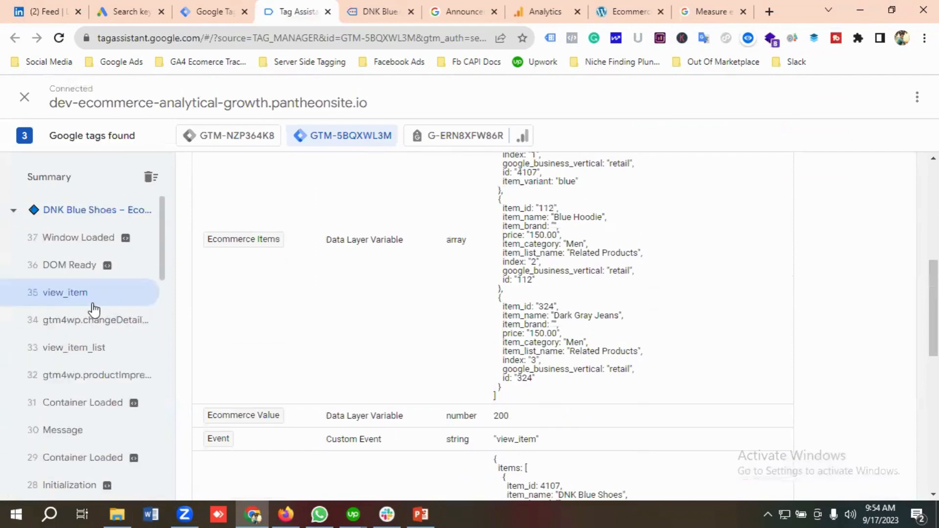
click(80, 303)
scroll(462, 337, up, 5)
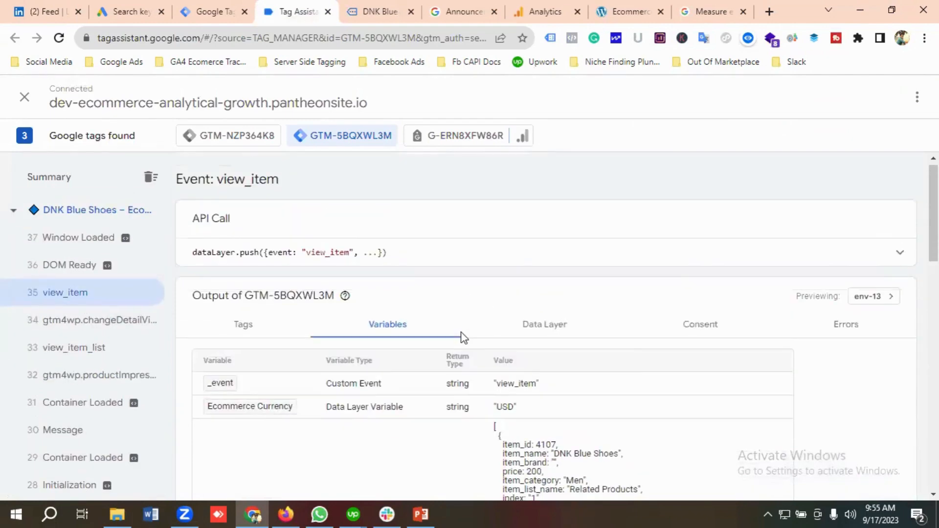
click(557, 318)
scroll(301, 362, down, 3)
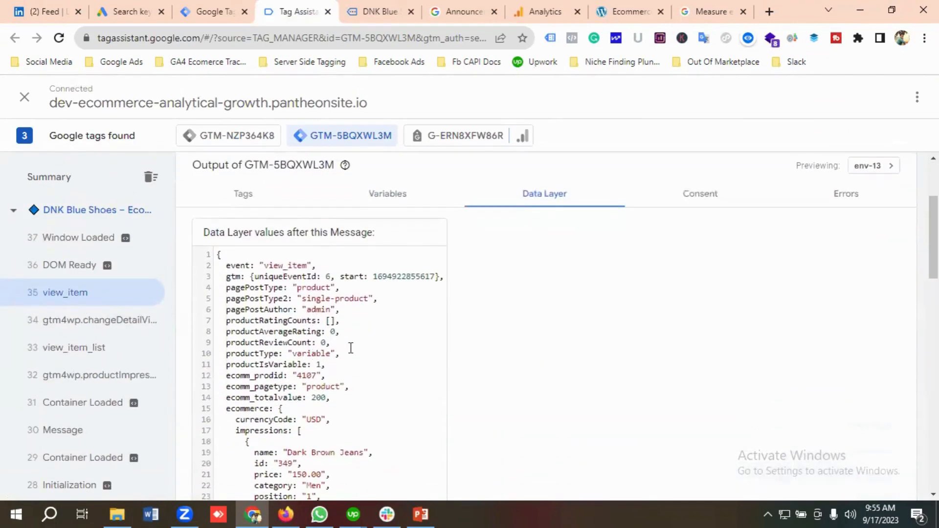
scroll(304, 347, down, 9)
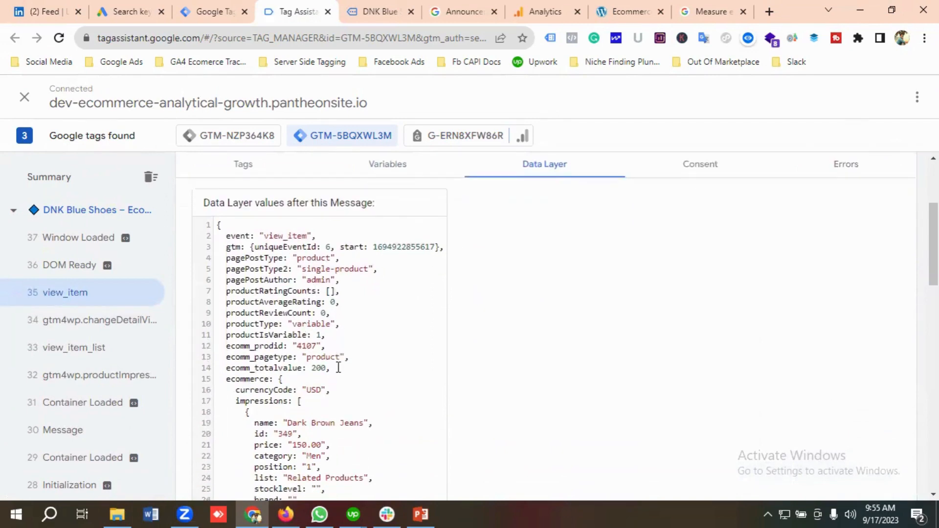
scroll(340, 303, down, 8)
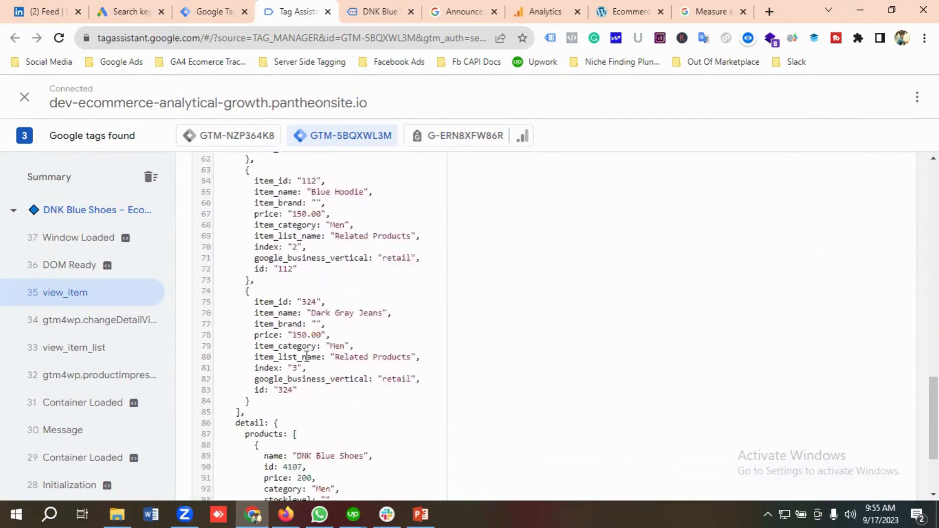
scroll(84, 373, down, 4)
Examine the data layer of the add_to_cart event, including its ecommerce currency and items entries
click(84, 419)
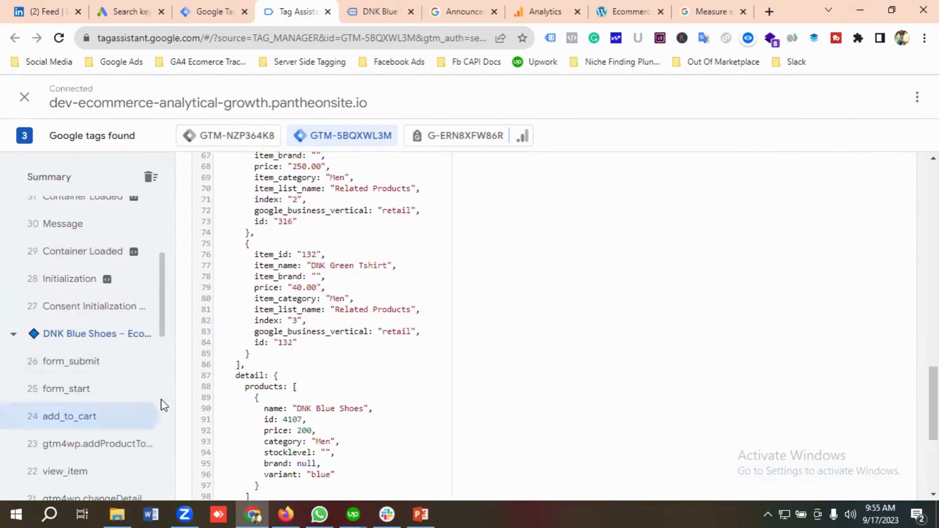
scroll(378, 387, up, 7)
scroll(377, 381, up, 10)
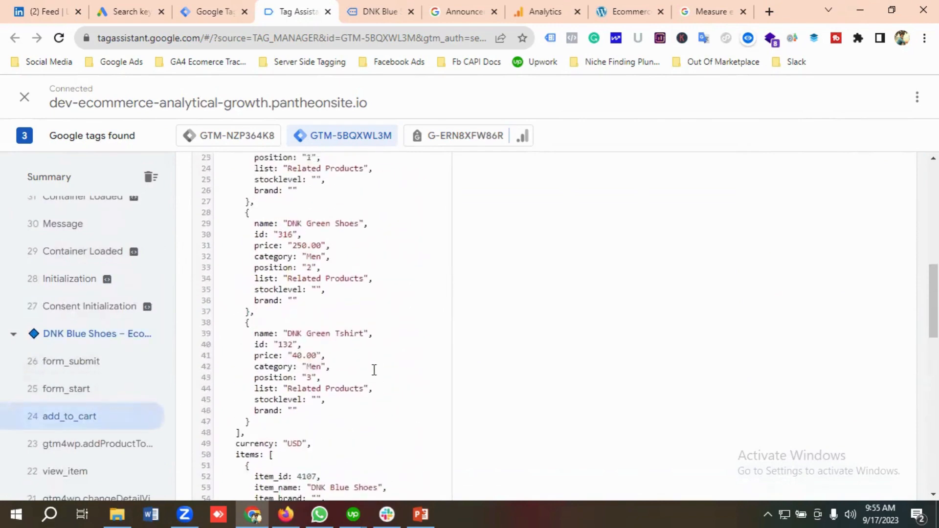
scroll(358, 366, down, 4)
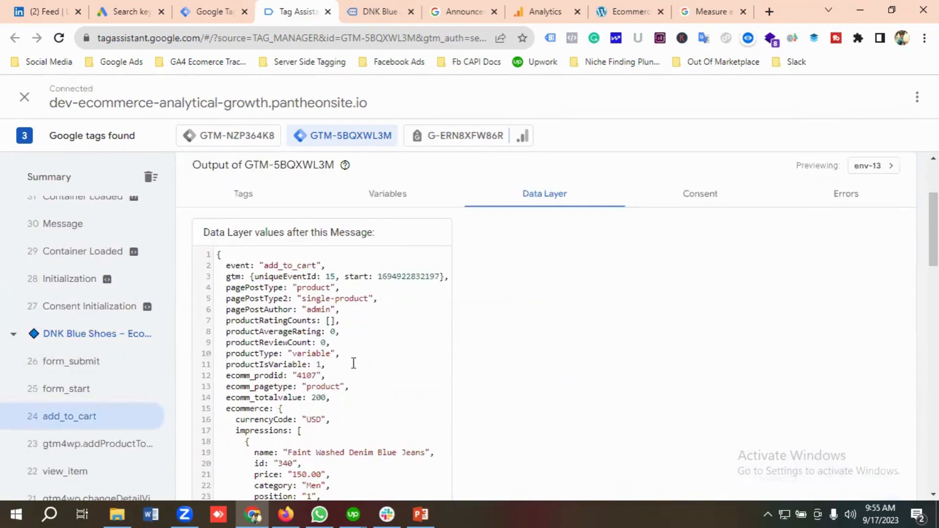
scroll(343, 367, down, 5)
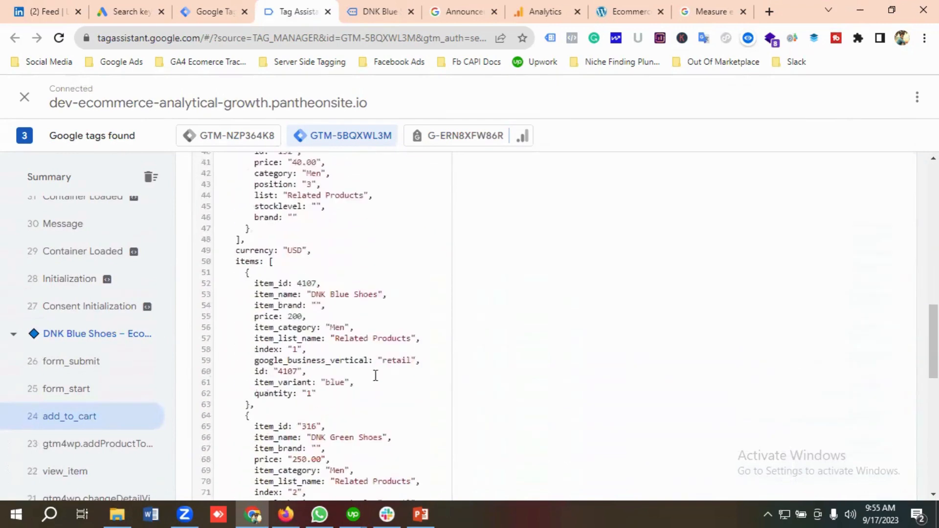
scroll(376, 375, up, 5)
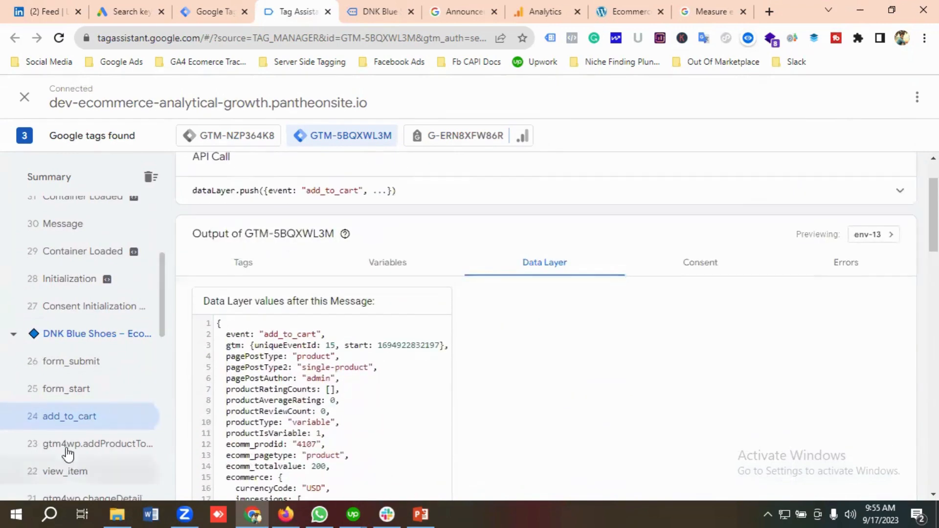
scroll(122, 318, up, 3)
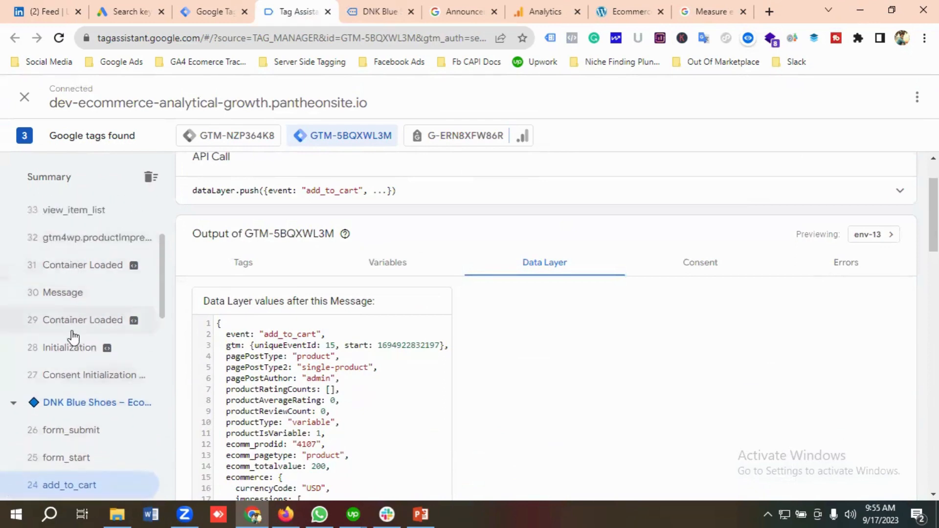
scroll(73, 334, up, 5)
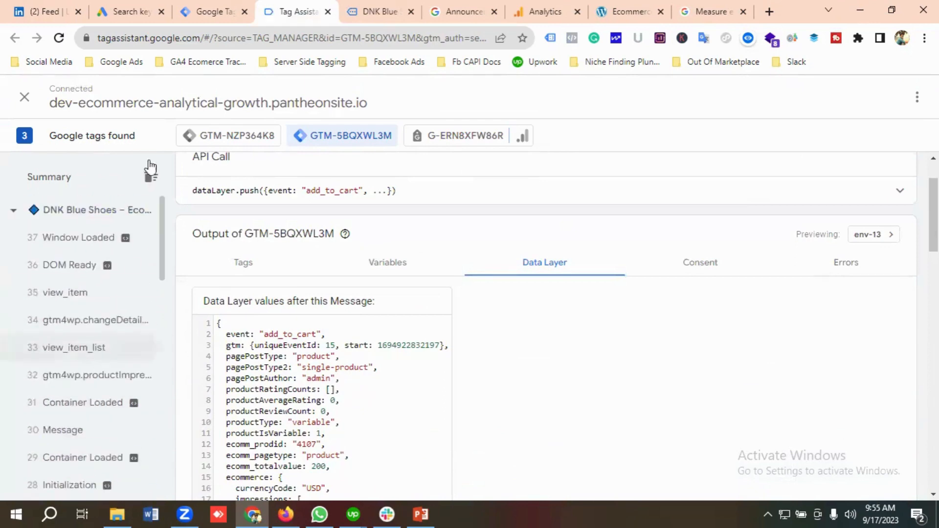
Switch to Tag Manager and open the workspace's variables to review the user-defined ones
click(213, 12)
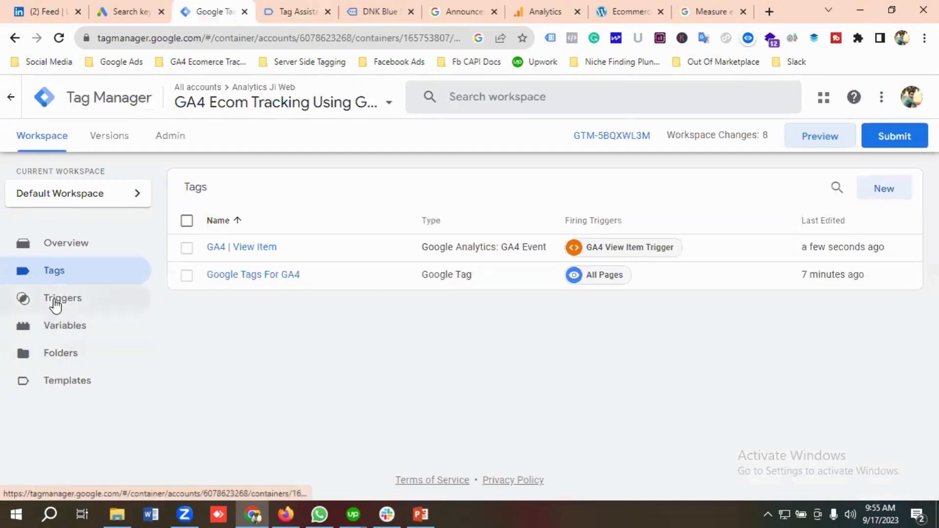
click(60, 335)
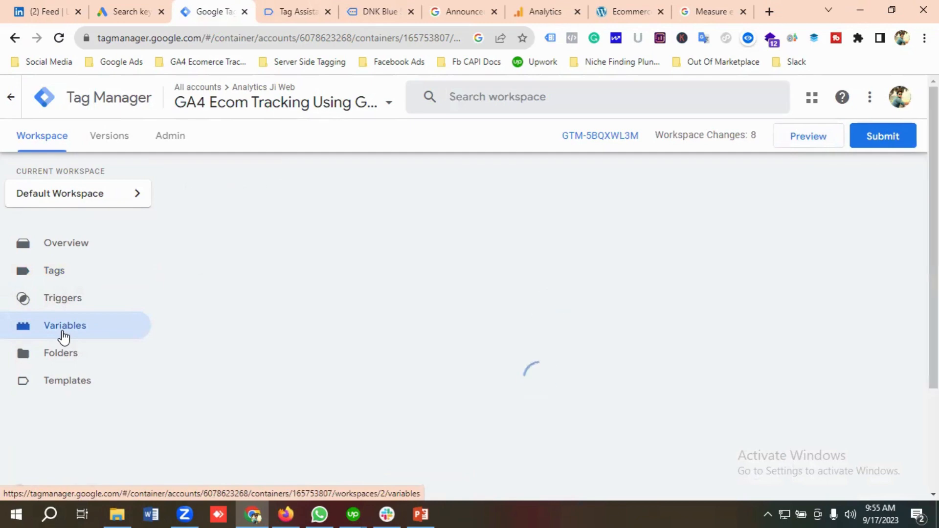
scroll(390, 365, down, 3)
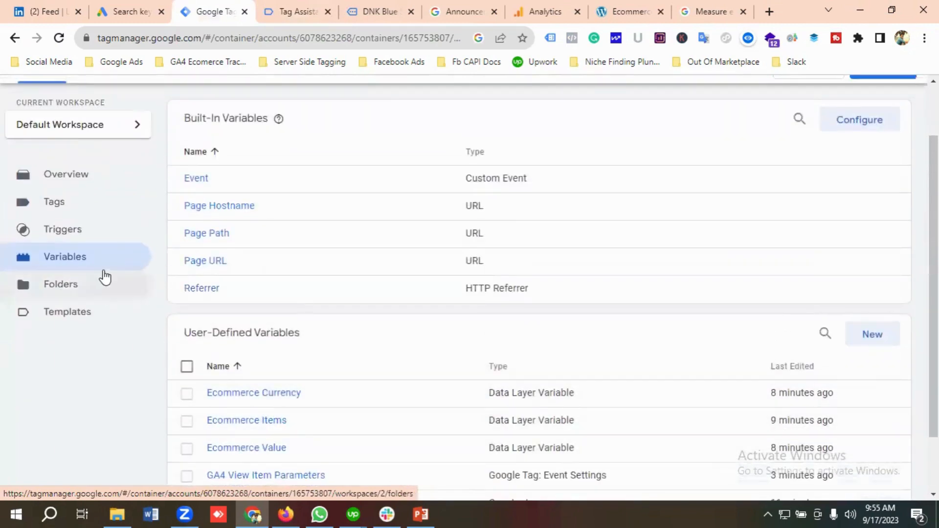
scroll(379, 453, up, 3)
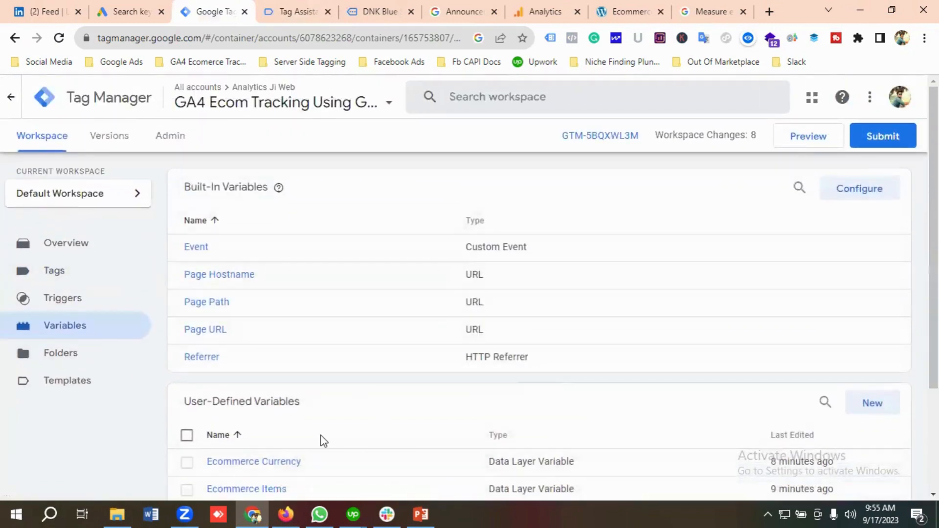
scroll(323, 440, down, 5)
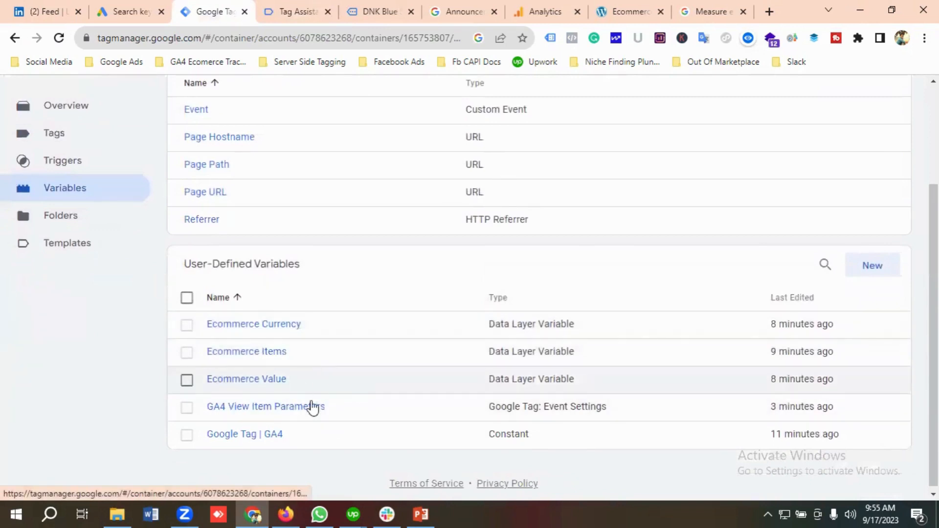
Create a new trigger in the workspace and name it Add To Trigger
scroll(337, 406, up, 1)
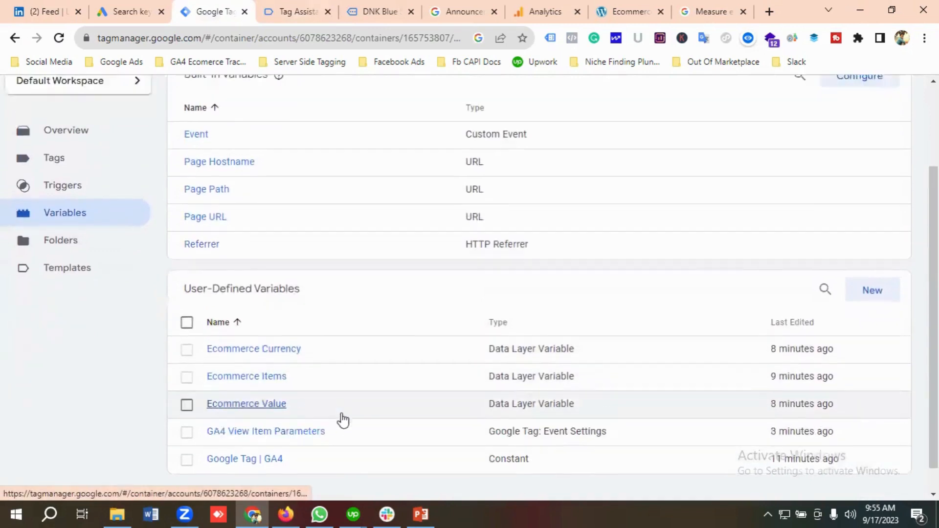
scroll(59, 276, up, 2)
scroll(76, 274, up, 2)
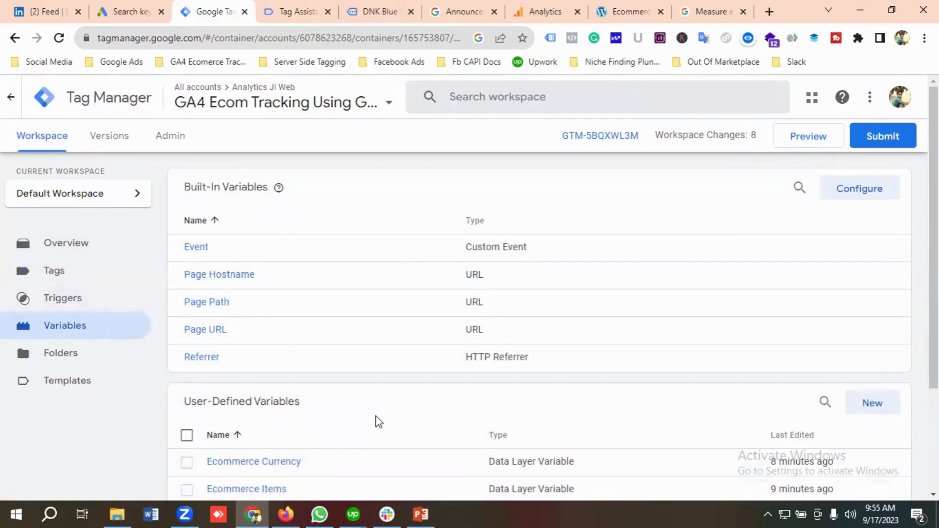
click(67, 306)
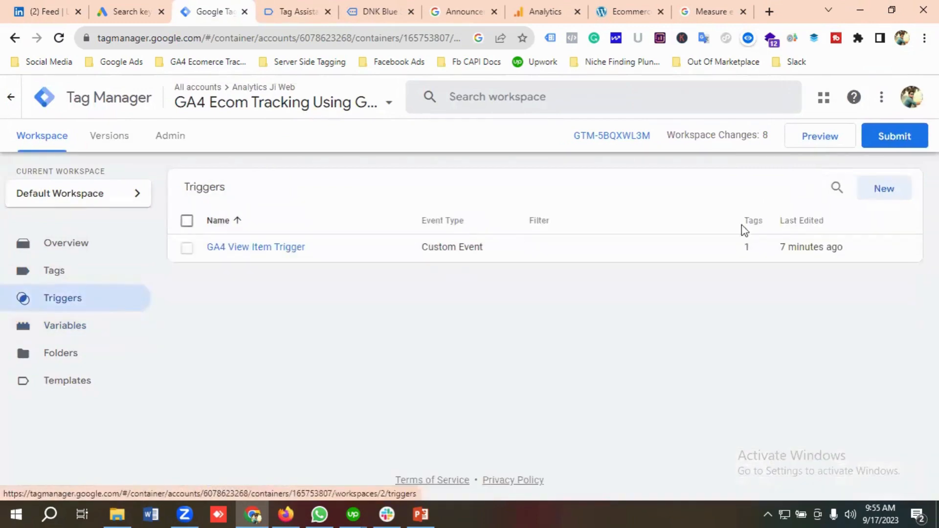
click(884, 188)
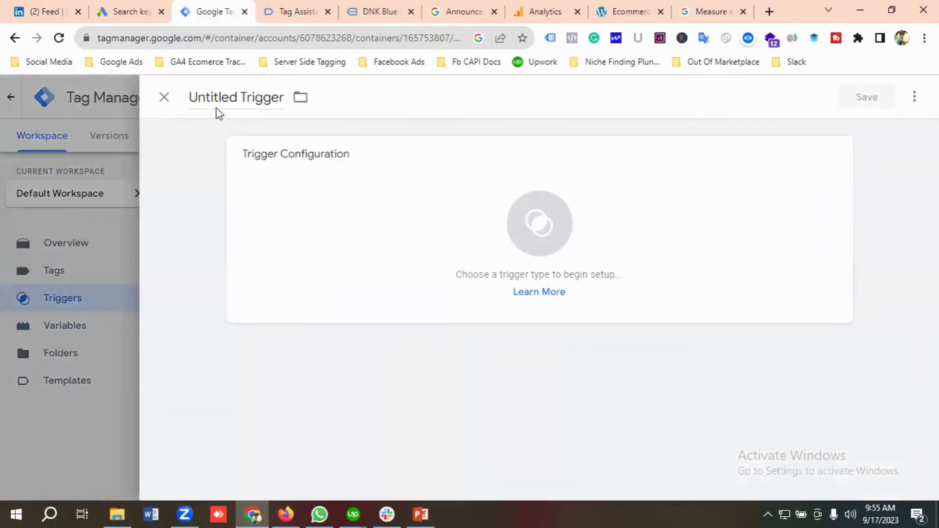
drag(240, 98, 190, 106)
key(BackSpace)
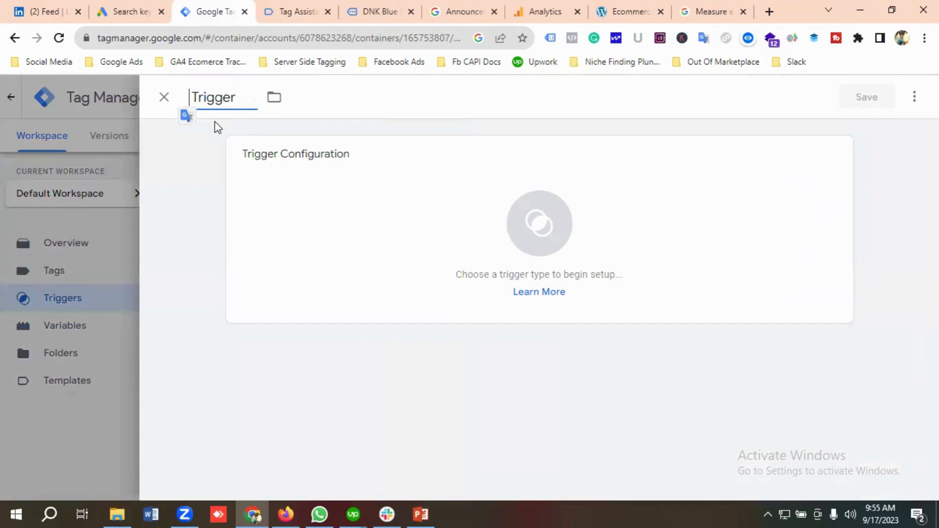
text(Add To)
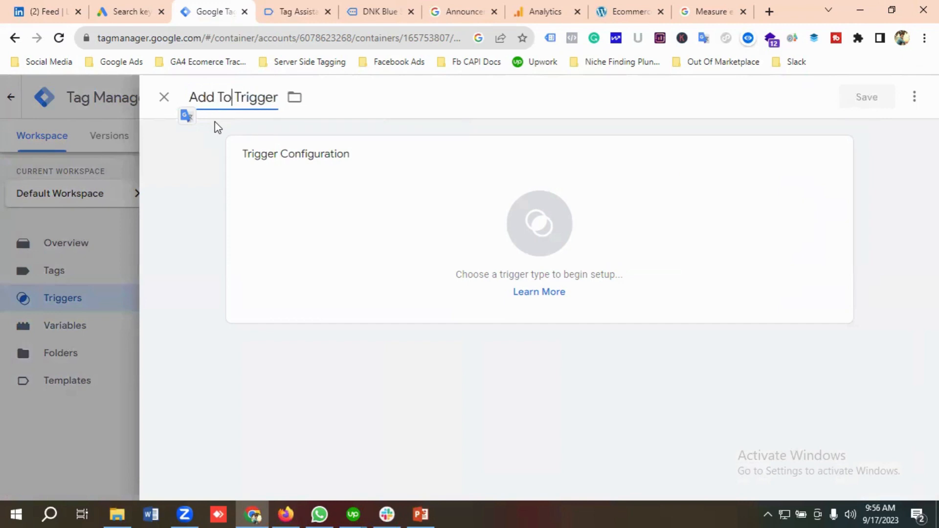
Set the new trigger's type to Custom Event
click(536, 239)
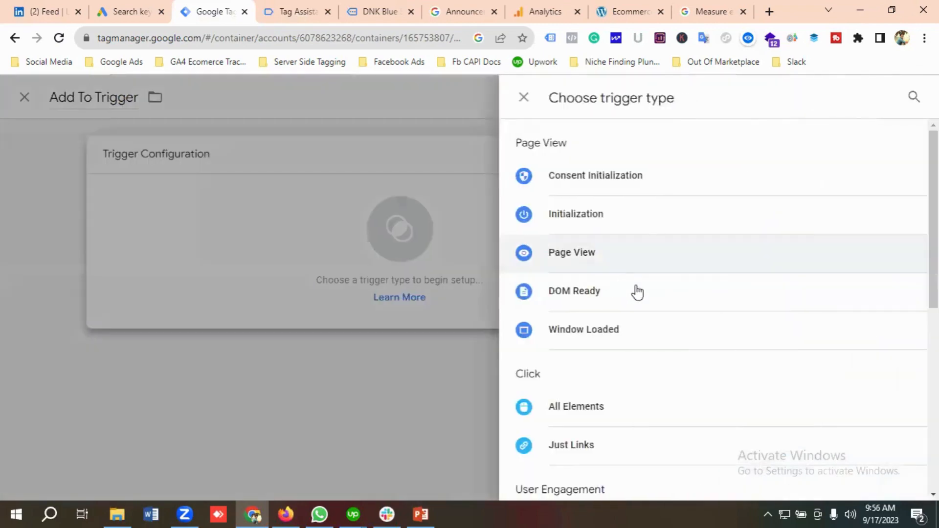
scroll(641, 295, down, 6)
scroll(642, 297, down, 1)
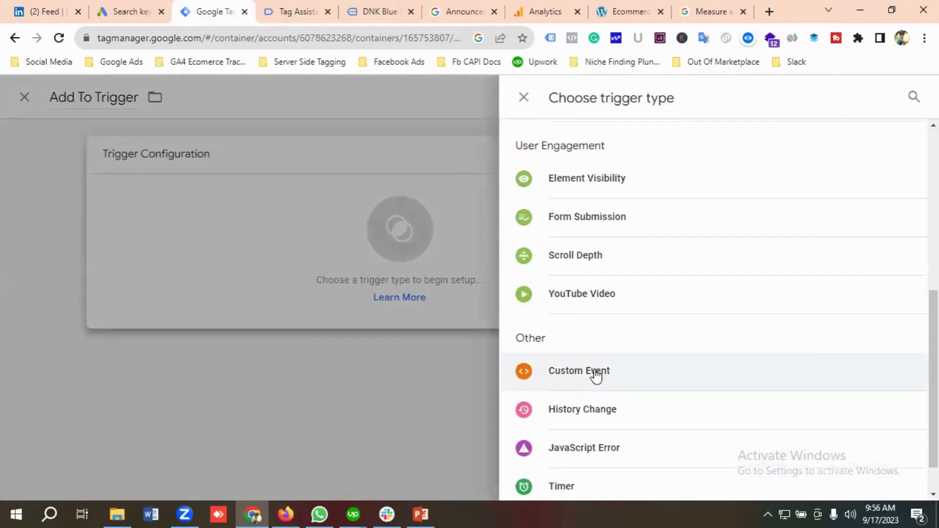
click(602, 373)
click(300, 297)
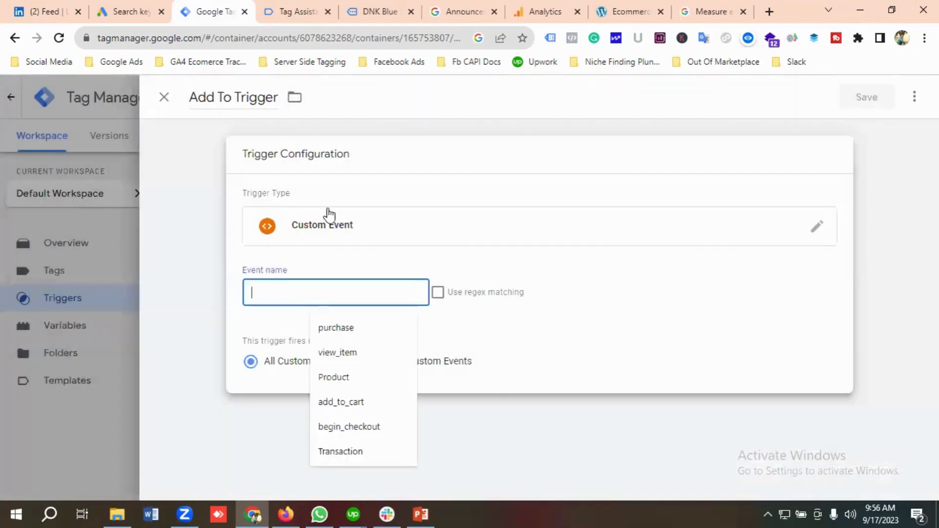
Switch to Tag Assistant and copy the add_to_cart event name from that event's data layer
click(272, 11)
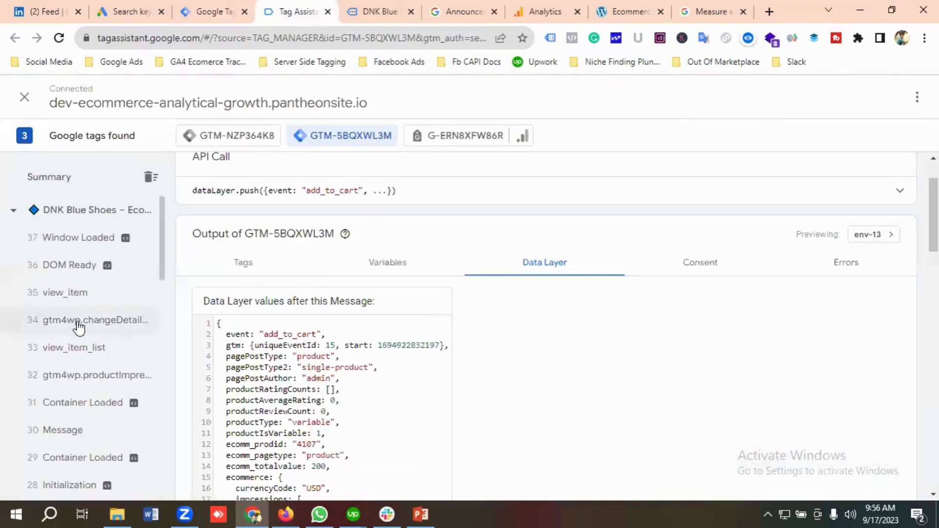
scroll(87, 325, down, 4)
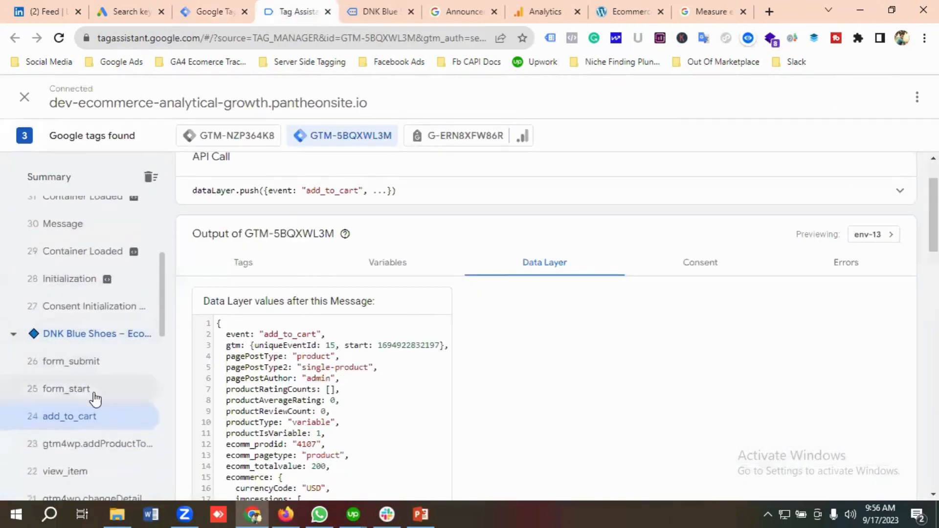
double_click(280, 335)
right_click(280, 335)
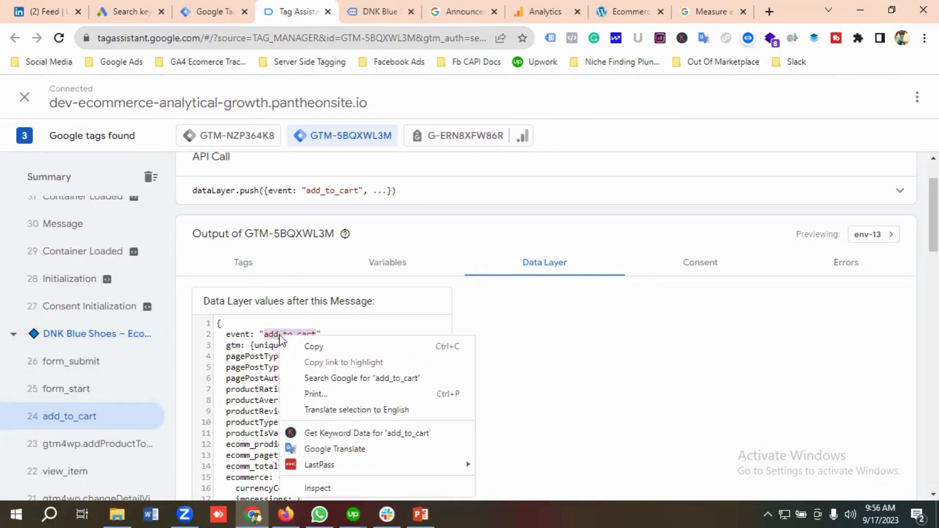
click(315, 346)
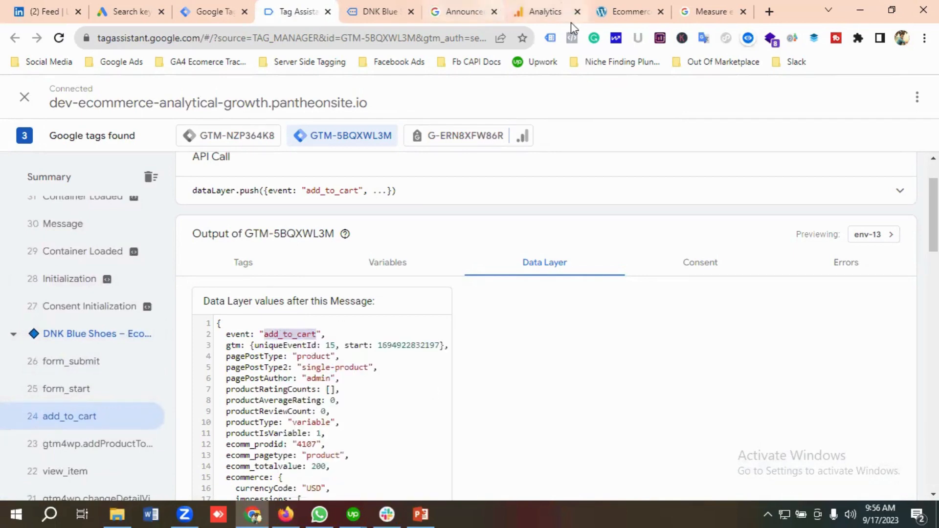
Copy the add_to_cart event name from the shopping cart section's tag configuration in the Google Analytics 4 ecommerce guide
click(705, 11)
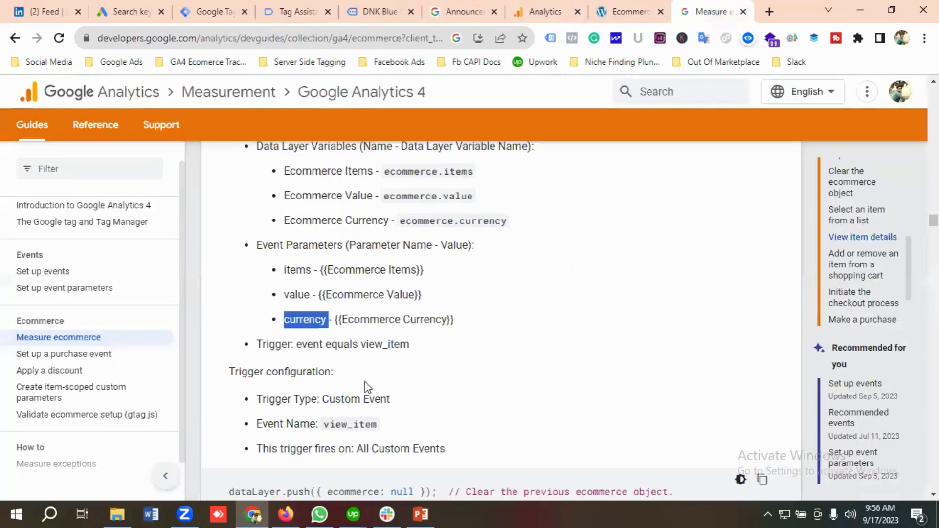
scroll(420, 381, down, 5)
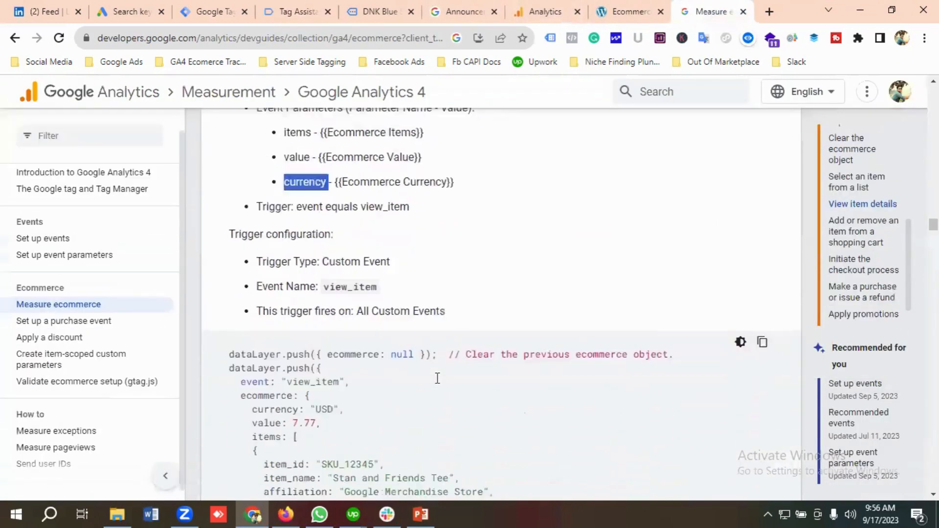
scroll(437, 378, down, 8)
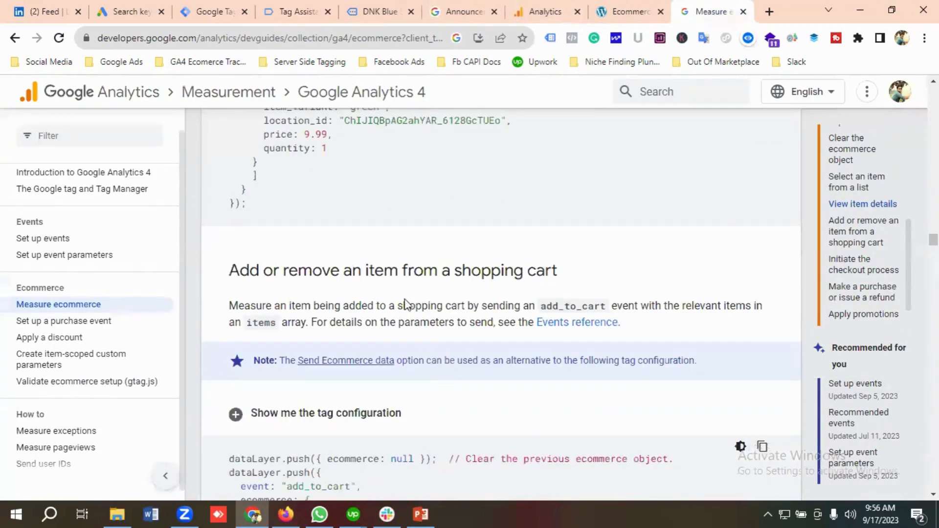
click(339, 413)
scroll(359, 313, down, 4)
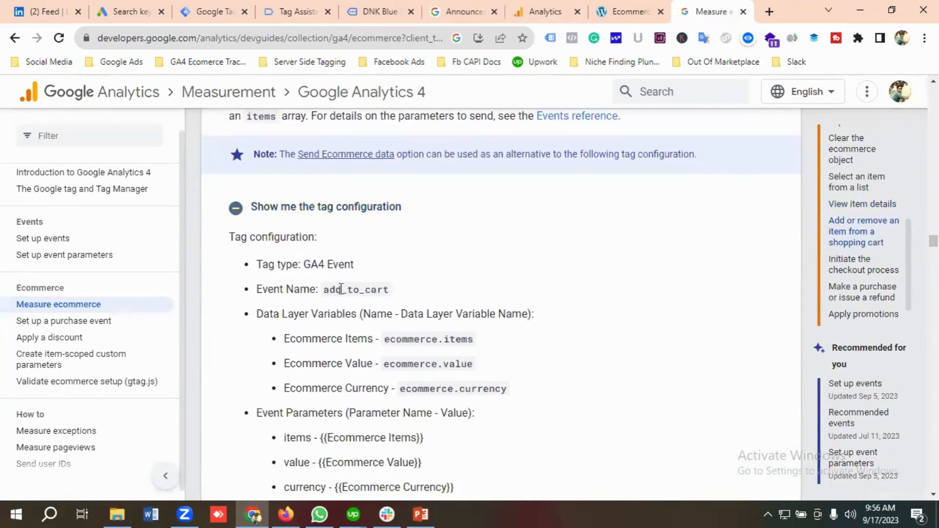
double_click(355, 289)
right_click(356, 295)
click(372, 300)
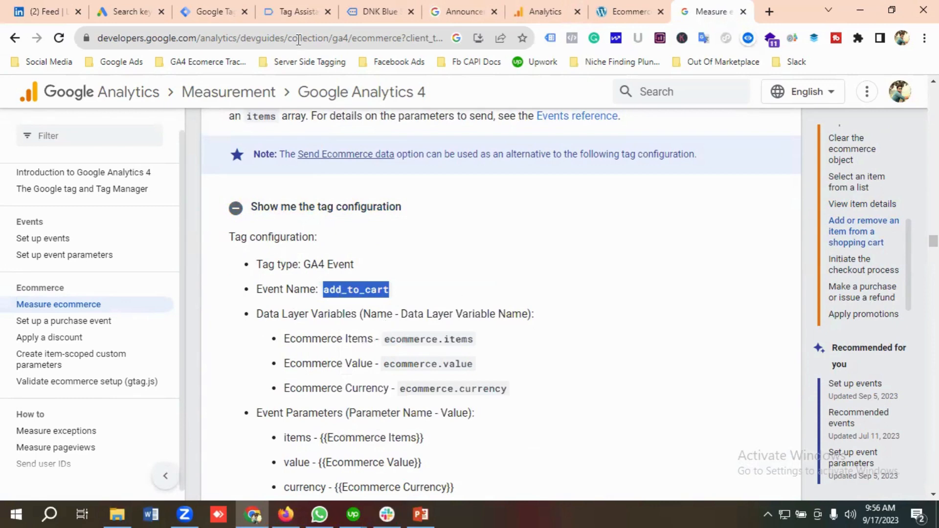
Switch to Tag Manager, set the trigger's event name to add_to_cart and save the trigger
click(188, 11)
click(288, 298)
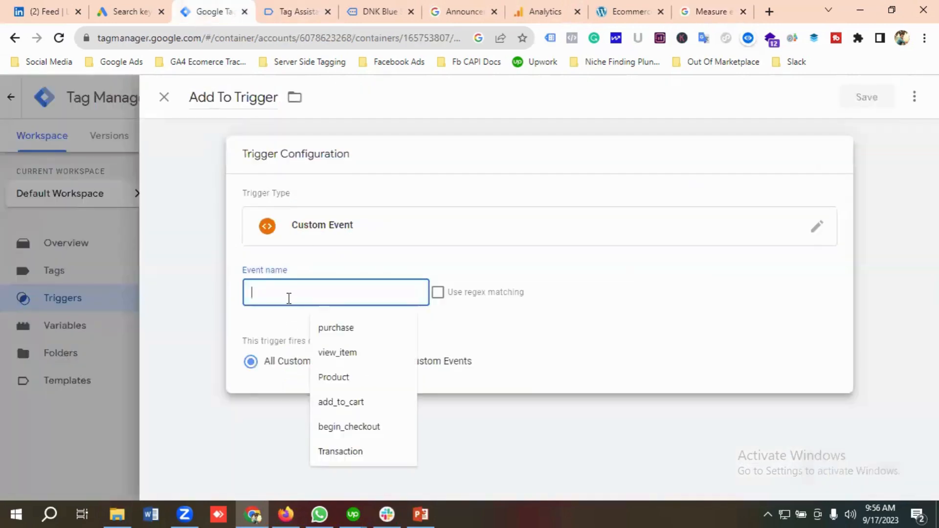
key(ctrl+v)
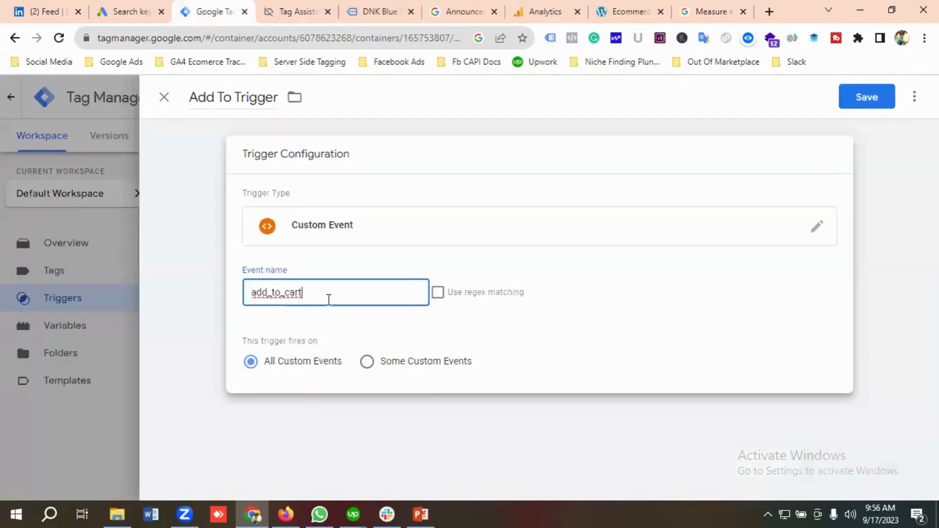
click(875, 101)
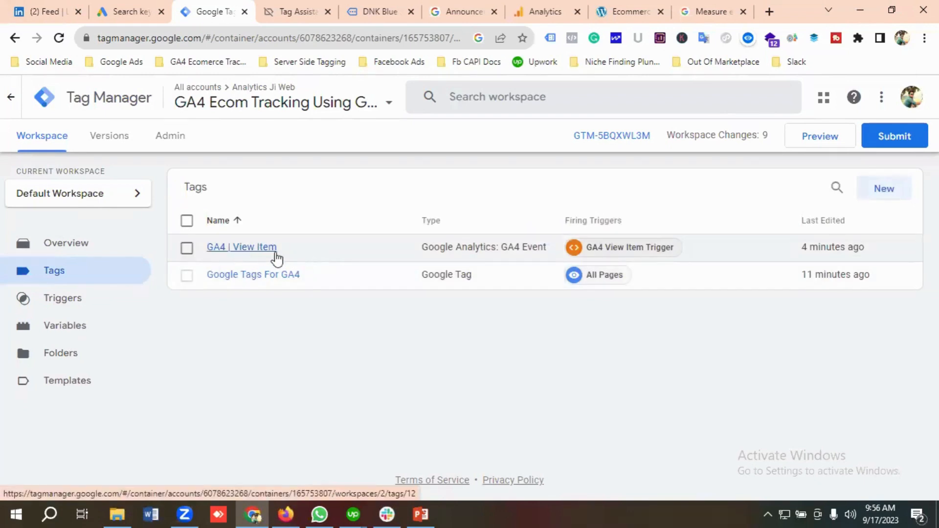
Open the GA4 | View Item tag and make a copy of it
click(186, 250)
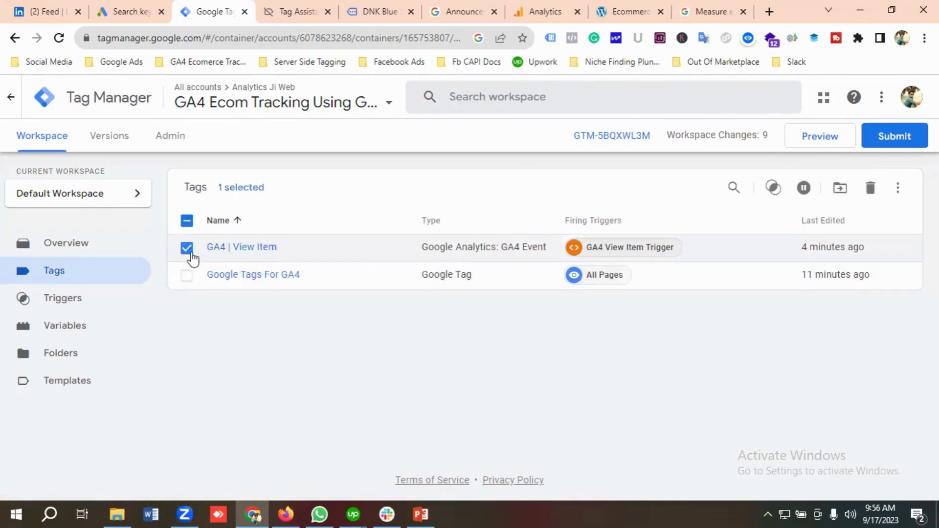
click(194, 252)
click(238, 250)
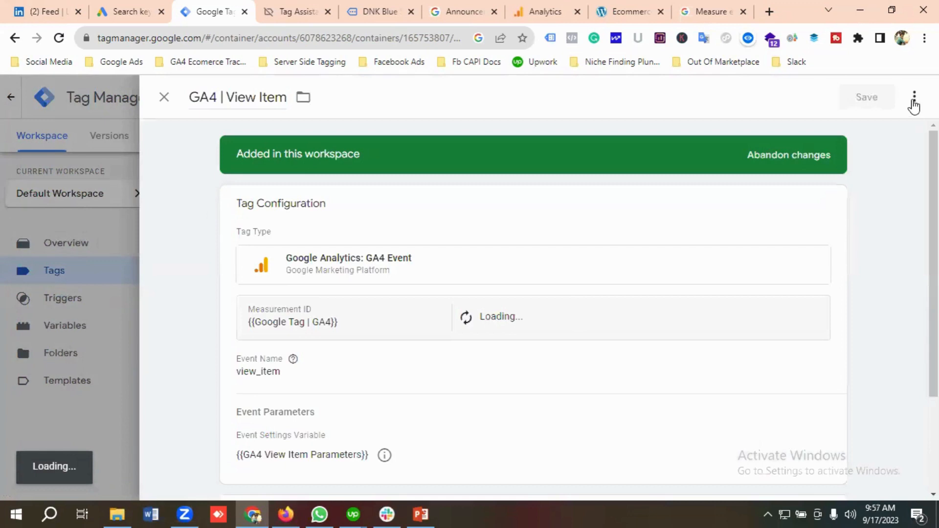
click(914, 98)
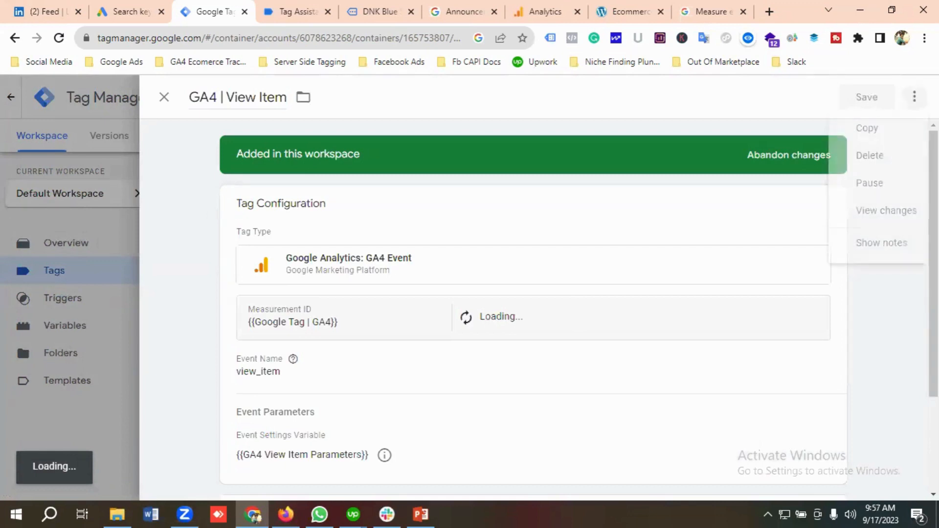
click(868, 129)
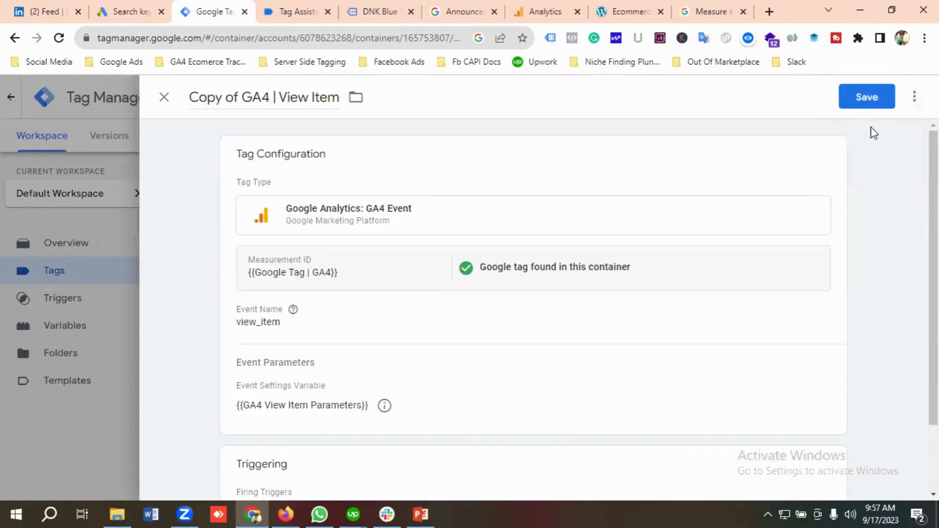
Rename the copied tag as GA4 | Add To Cart
click(242, 96)
key(BackSpace)
key(BackSpace)
key(BackSpace)
key(BackSpace)
key(BackSpace)
key(BackSpace)
key(BackSpace)
key(BackSpace)
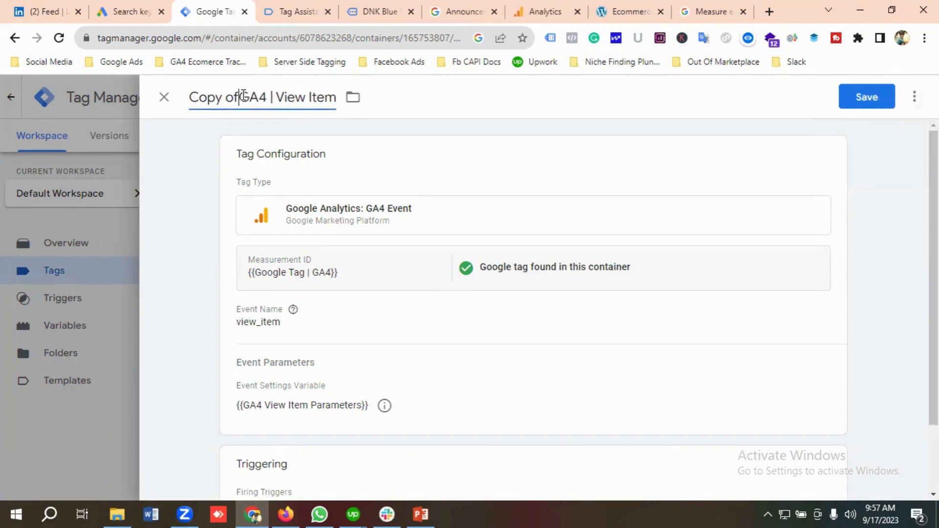
drag(229, 99, 286, 98)
text(A4 | A)
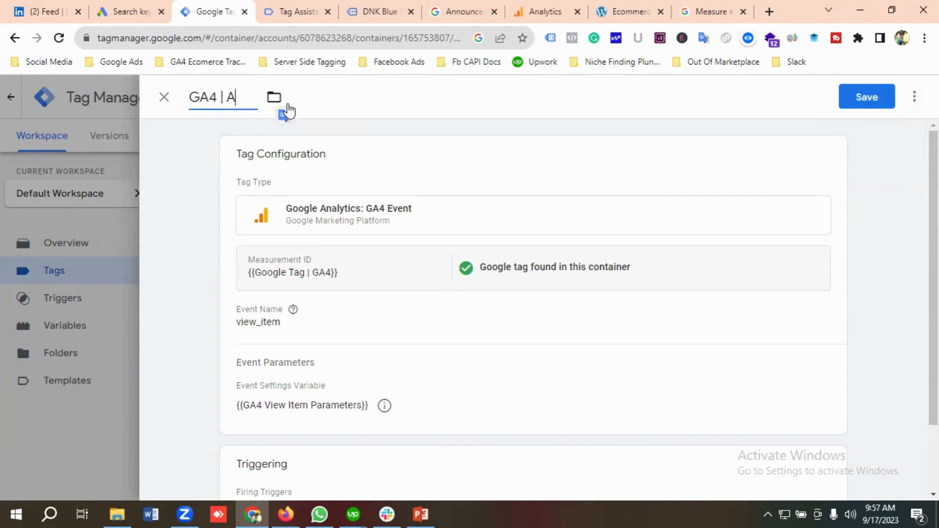
text(dd To Cart)
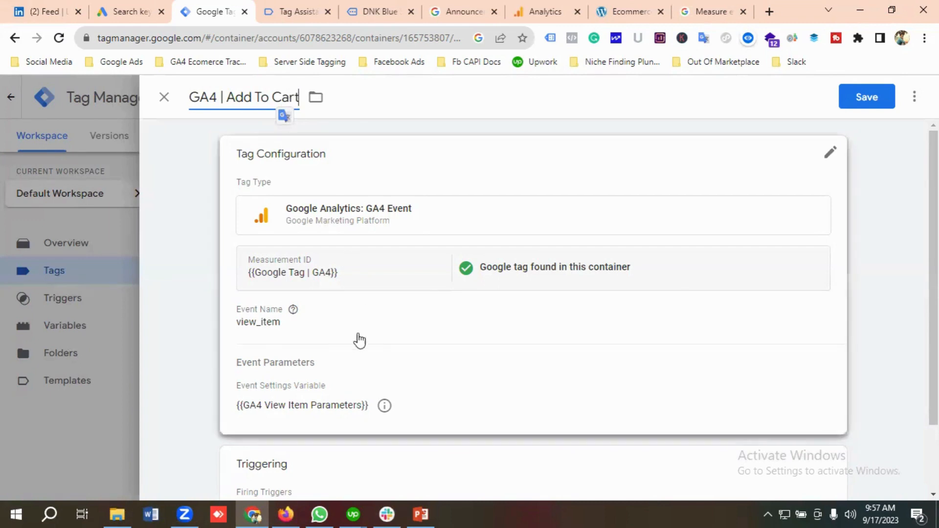
Replace the copied tag's event name with add_to_cart, copied from the Google Analytics 4 ecommerce guide
click(288, 336)
click(292, 366)
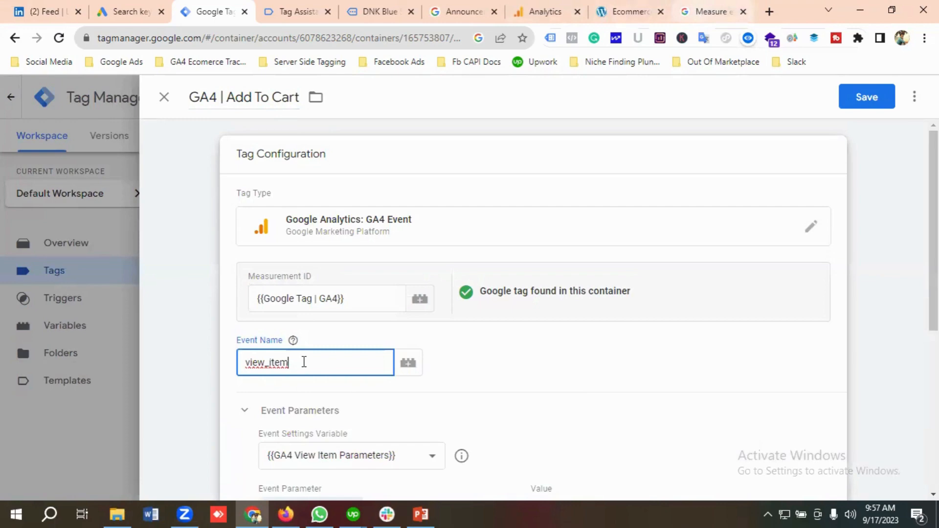
click(699, 11)
right_click(367, 284)
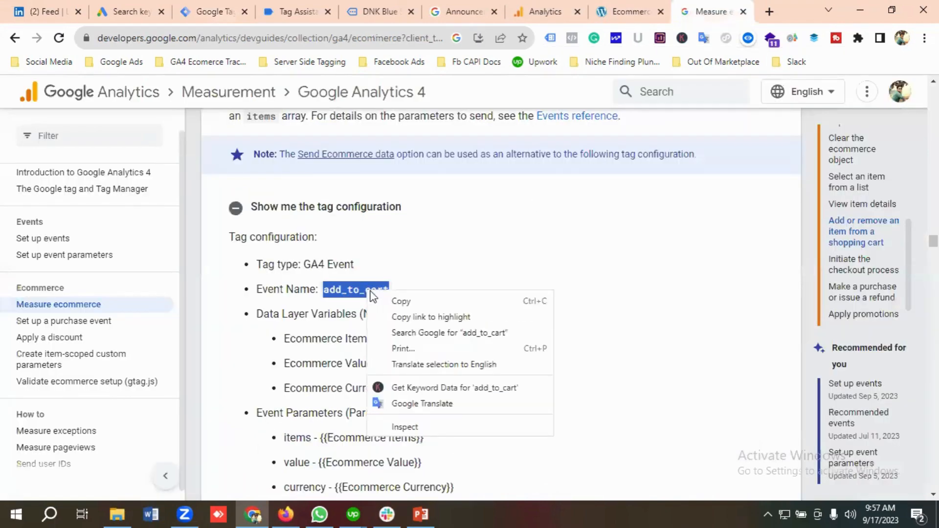
click(394, 303)
click(212, 6)
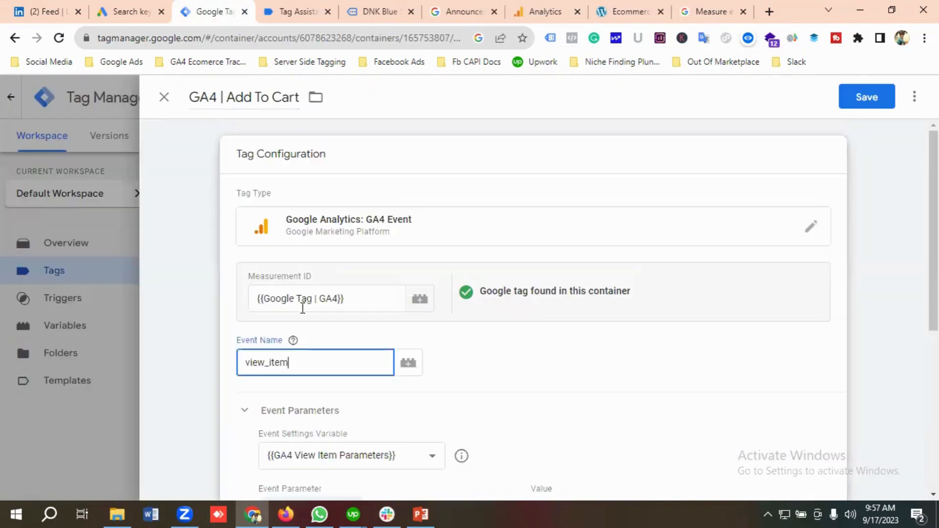
double_click(305, 367)
key(ctrl+v)
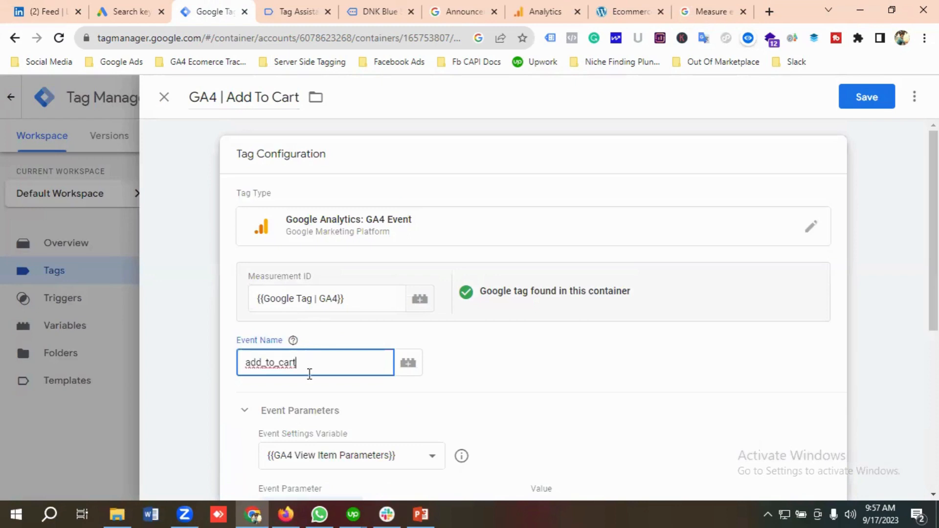
Replace the tag's GA4 View Item Trigger with the Add To Trigger custom event trigger and save the GA4 | Add To Cart tag
scroll(535, 339, down, 1)
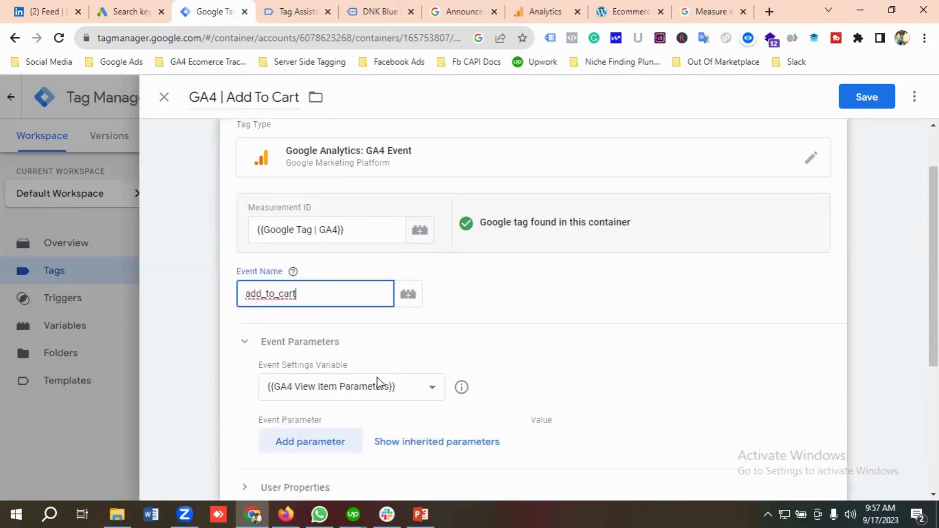
scroll(371, 379, down, 1)
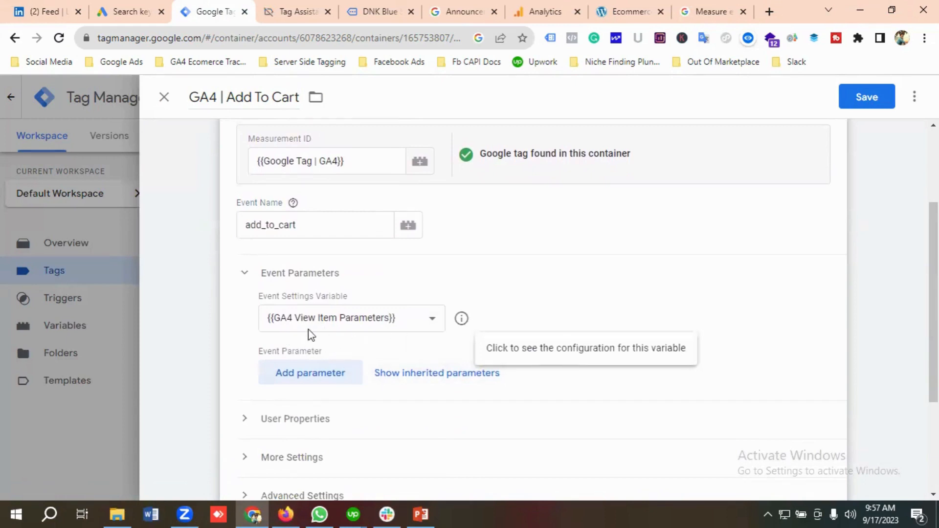
scroll(363, 342, down, 2)
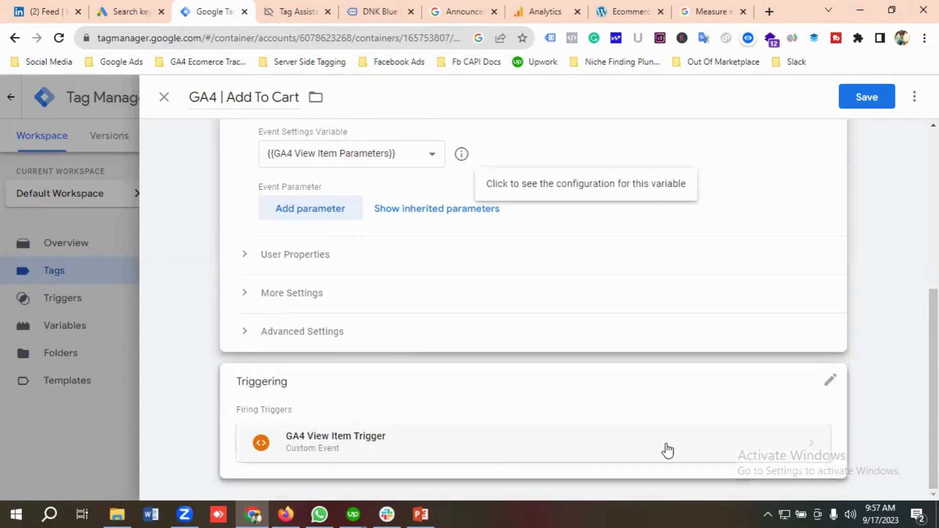
click(828, 383)
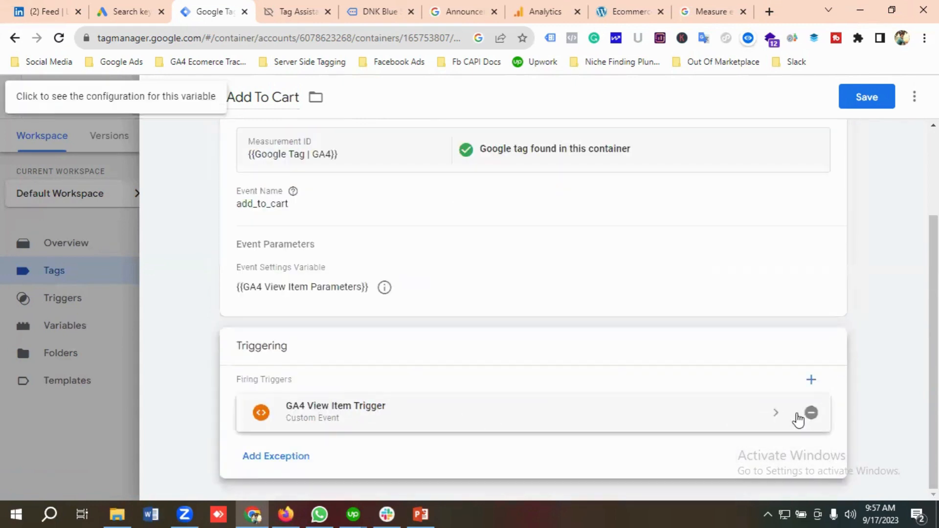
click(812, 413)
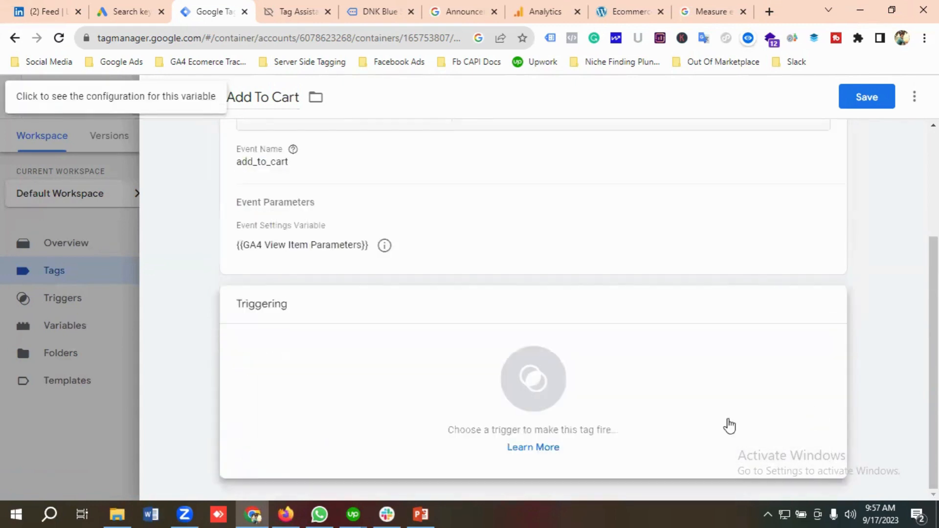
click(534, 386)
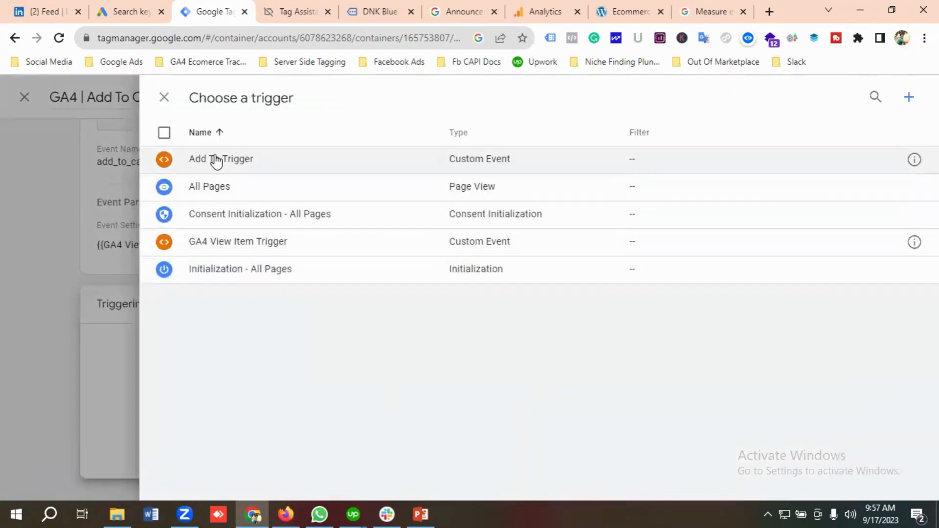
click(215, 155)
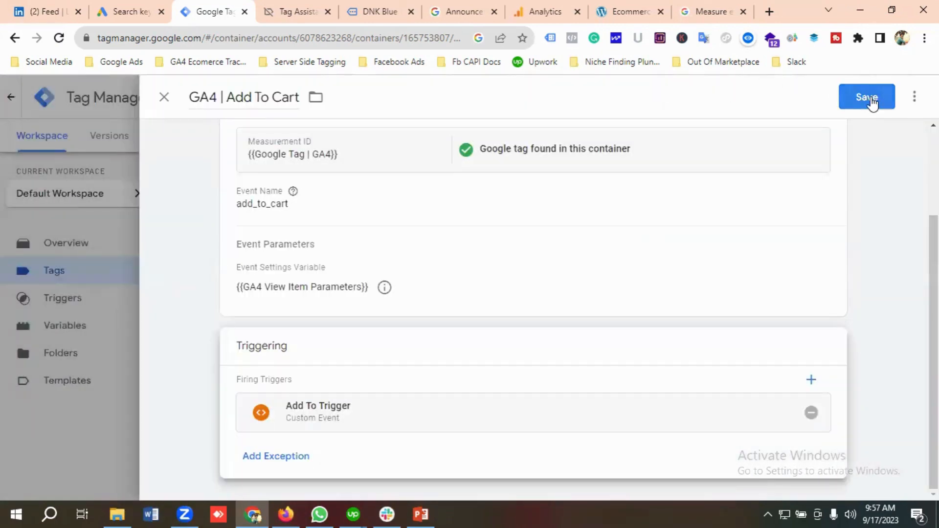
click(871, 102)
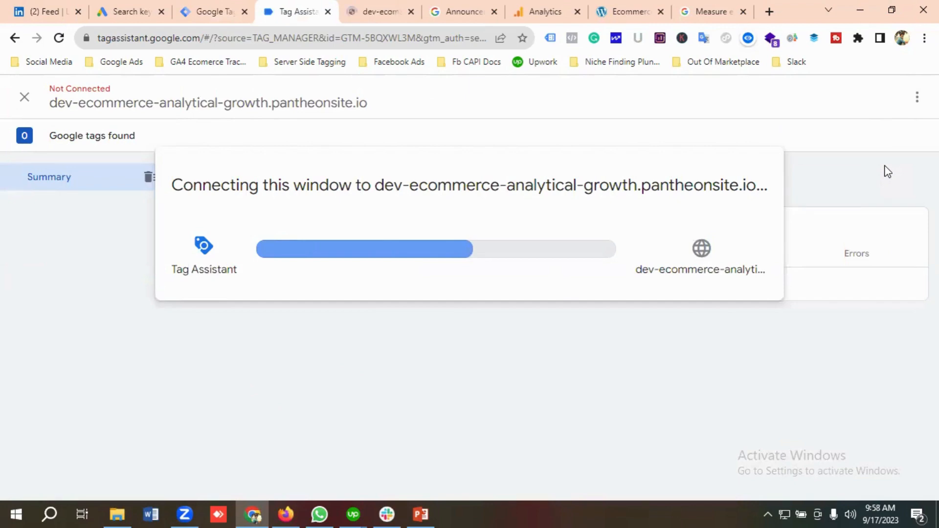
Switch to the Google Analytics 4 ecommerce guide and review the add_to_cart tag and trigger configuration
click(703, 11)
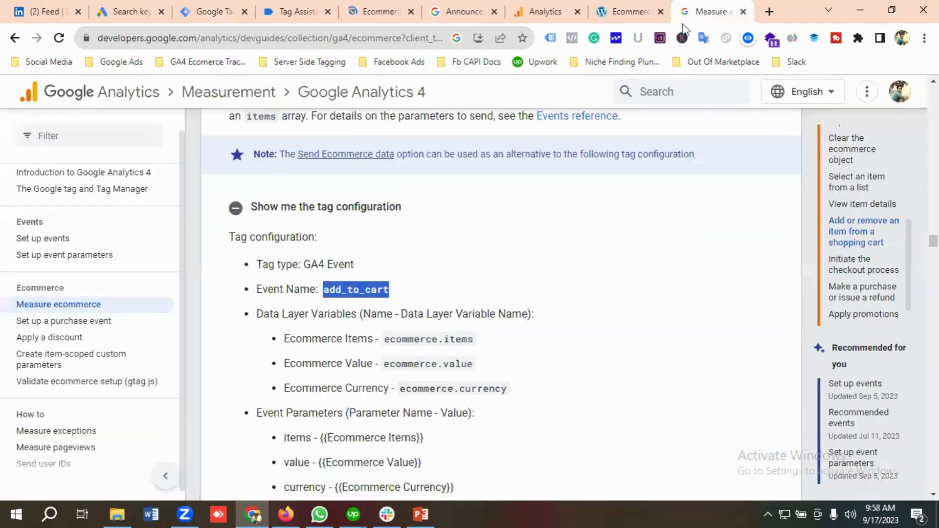
scroll(486, 319, down, 9)
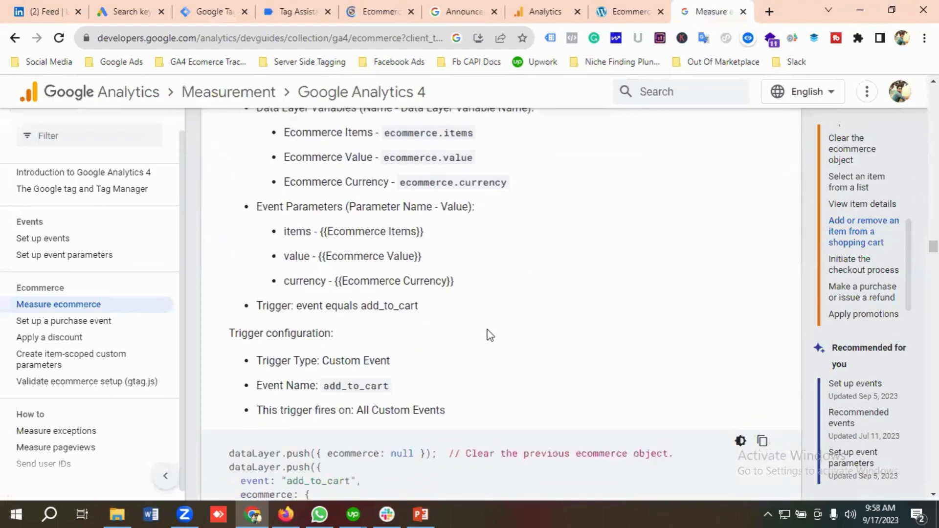
Expand the tag configurations for the add_to_wishlist and view_cart events in the GA4 ecommerce guide and review the view_cart settings
scroll(431, 351, down, 9)
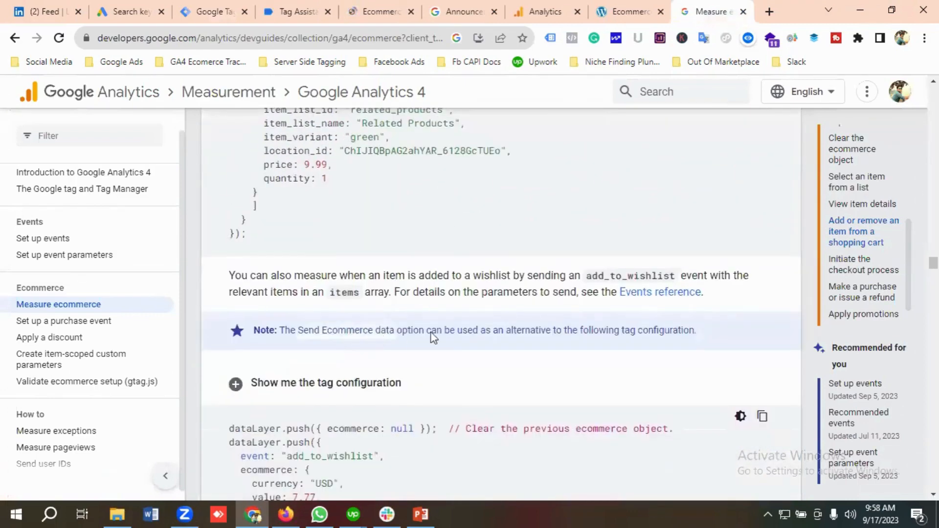
click(385, 318)
scroll(453, 323, down, 8)
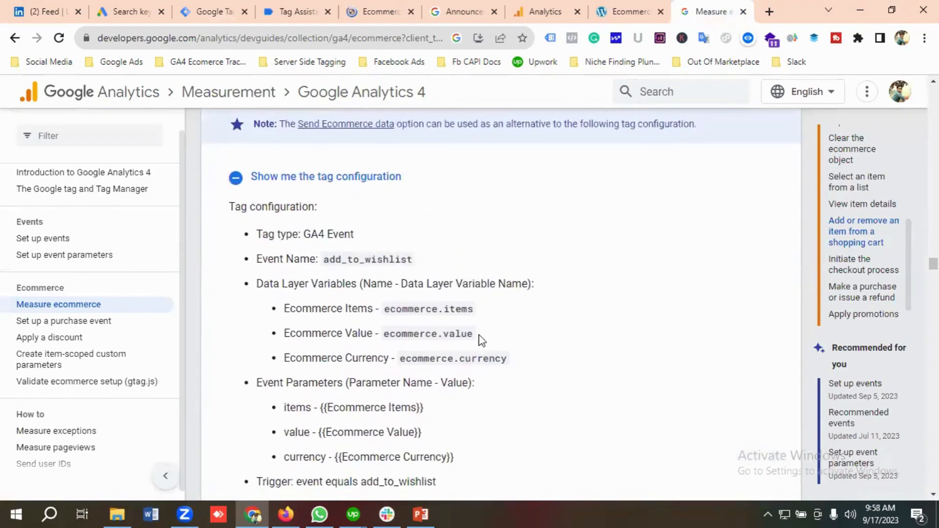
scroll(482, 341, down, 10)
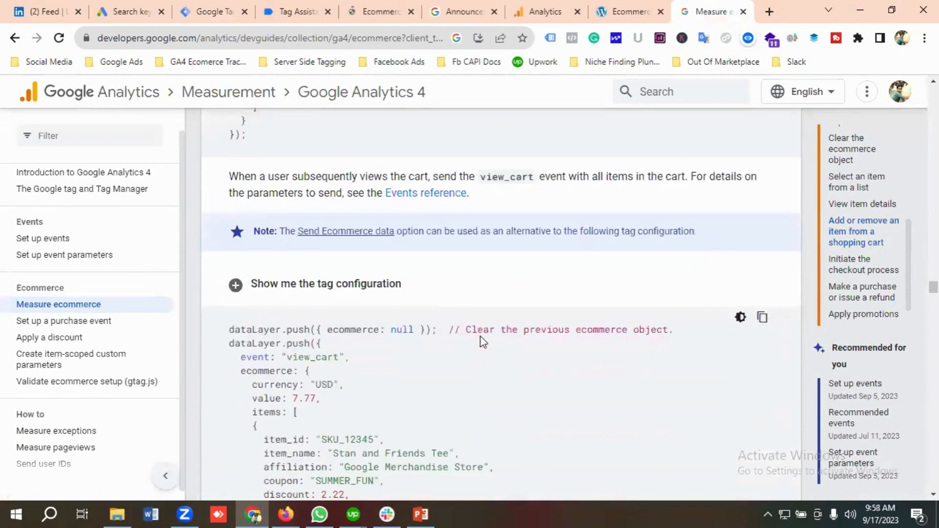
click(360, 288)
scroll(462, 318, down, 3)
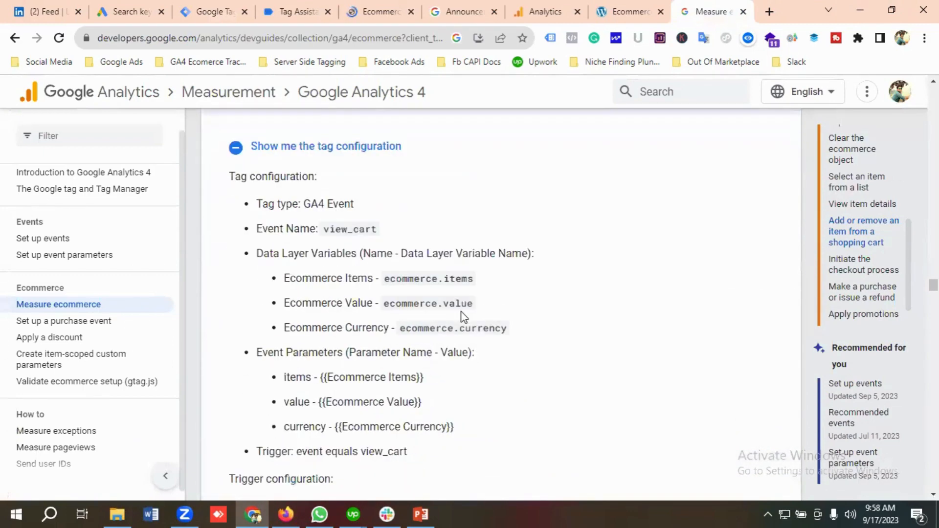
Switch to Tag Assistant, dismiss the connection confirmation, and check the store page and the debug summary for GTM-5BQXWL3M
click(302, 13)
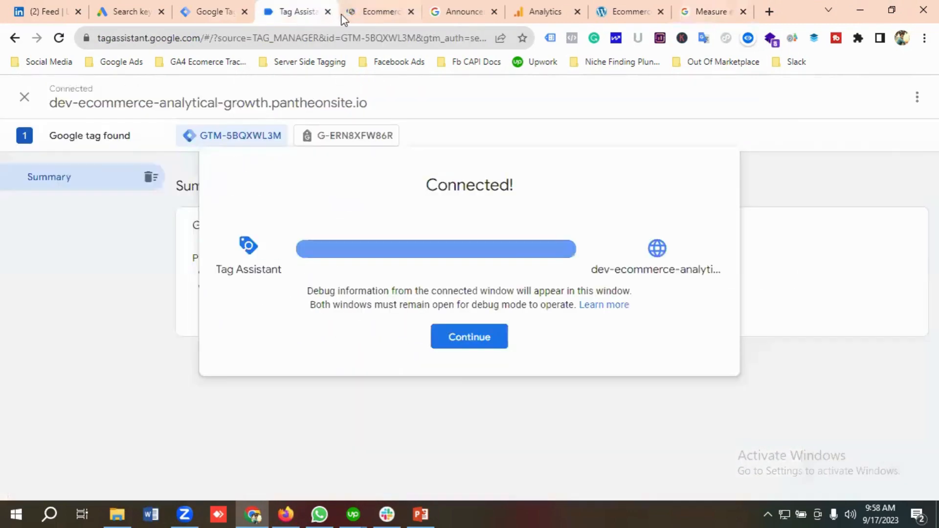
click(469, 342)
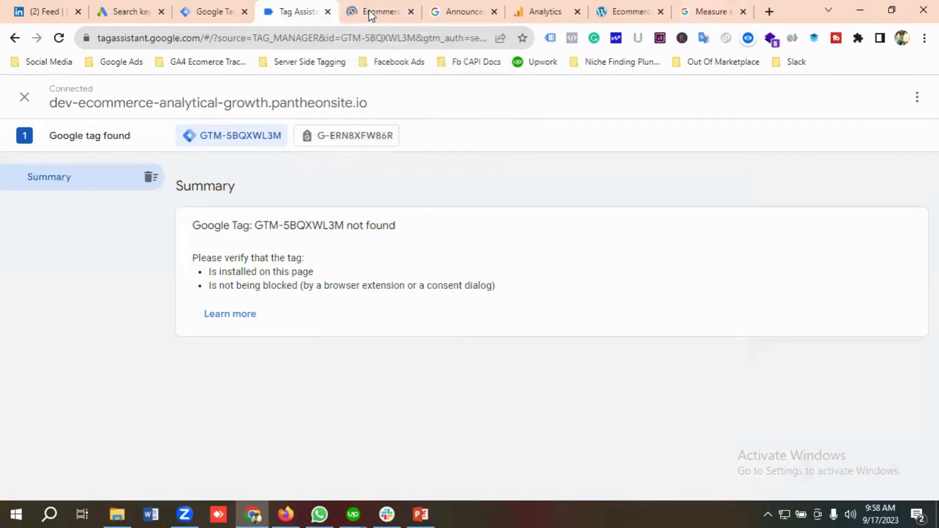
click(379, 13)
click(304, 15)
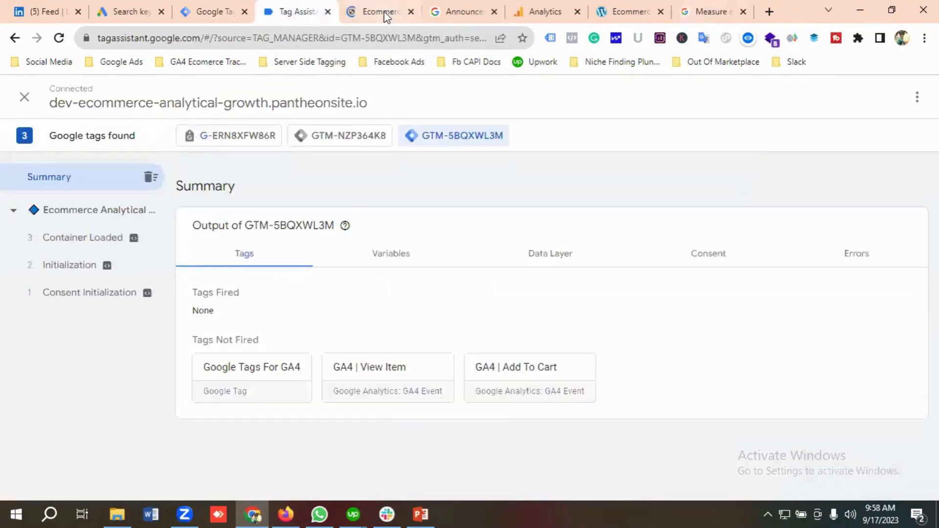
On the connected store site, open the Dark Brown Jeans product page from the Featured Products
click(371, 9)
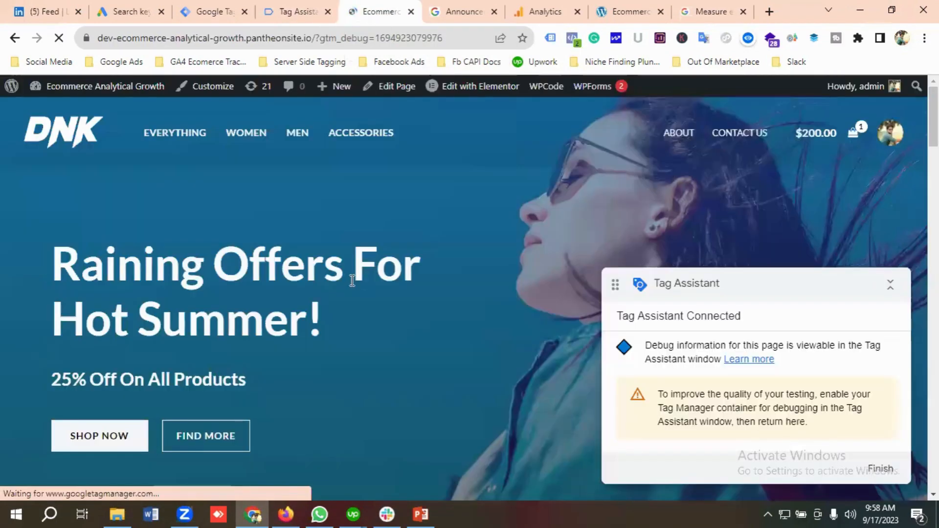
scroll(287, 296, down, 10)
scroll(298, 301, down, 5)
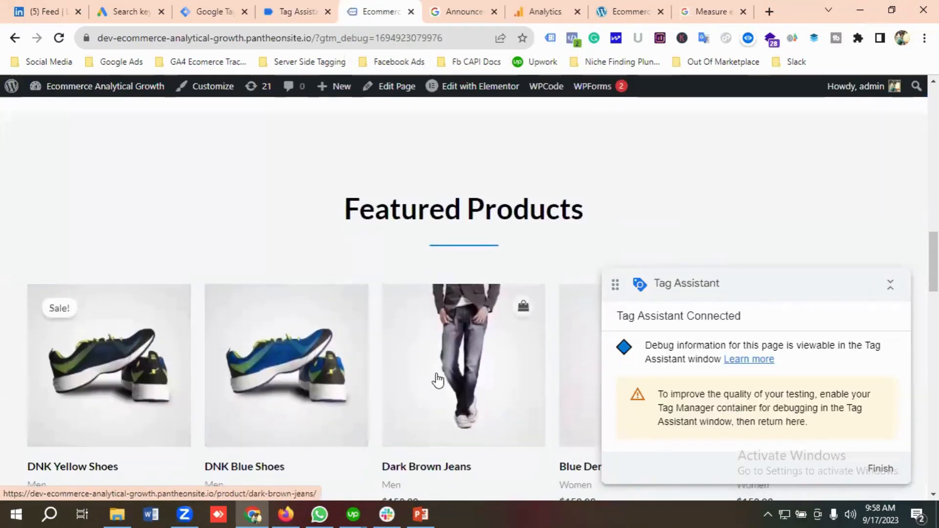
click(438, 381)
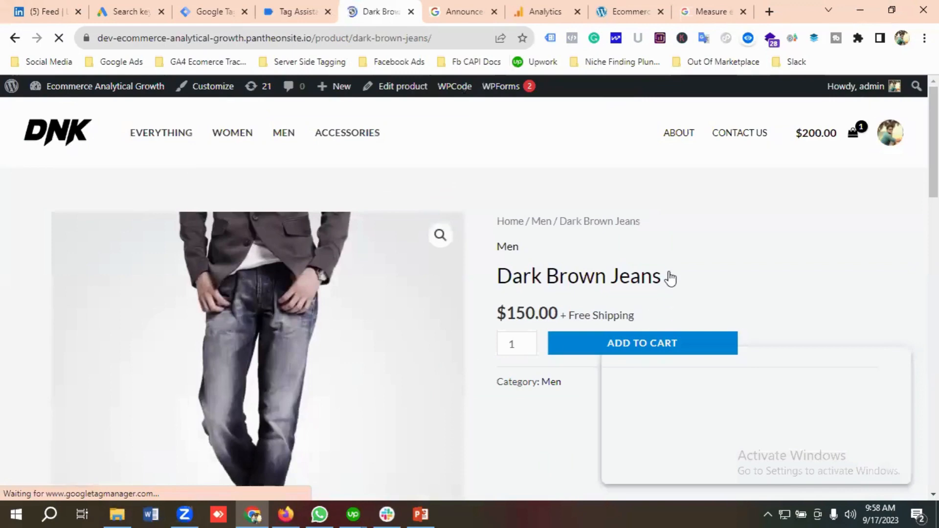
Add one Dark Brown Jeans to the cart
scroll(669, 278, down, 3)
scroll(668, 275, up, 3)
scroll(631, 275, down, 1)
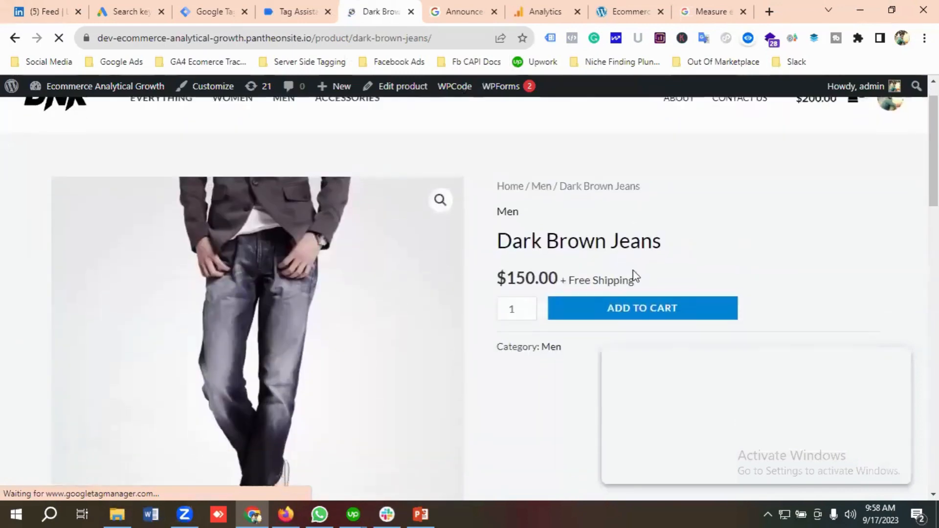
scroll(609, 234, down, 1)
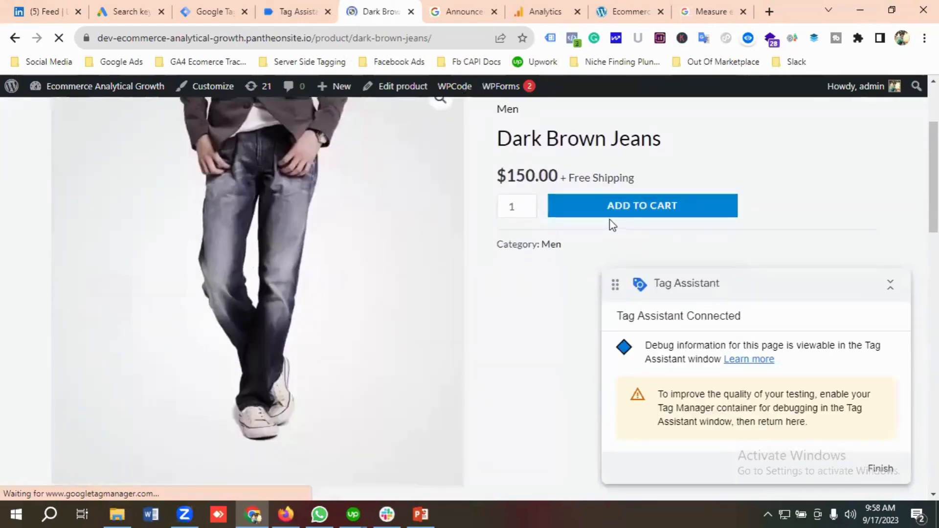
click(610, 214)
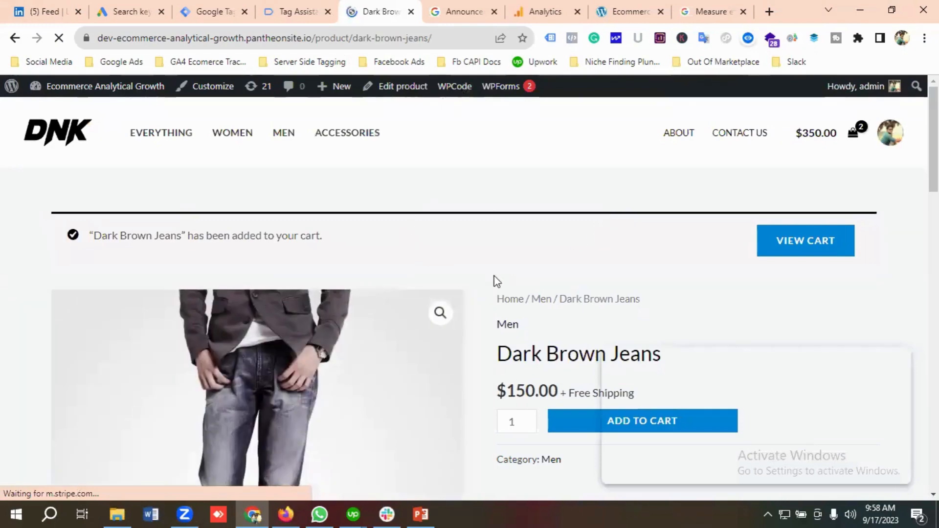
scroll(495, 280, down, 1)
scroll(496, 283, up, 1)
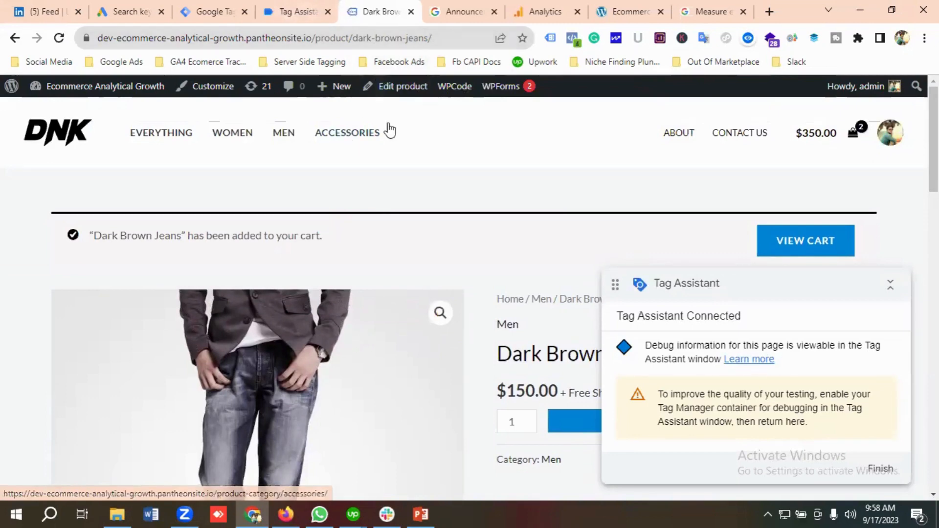
In Tag Assistant, inspect the add_to_cart event's fired tags and its variable values
click(290, 14)
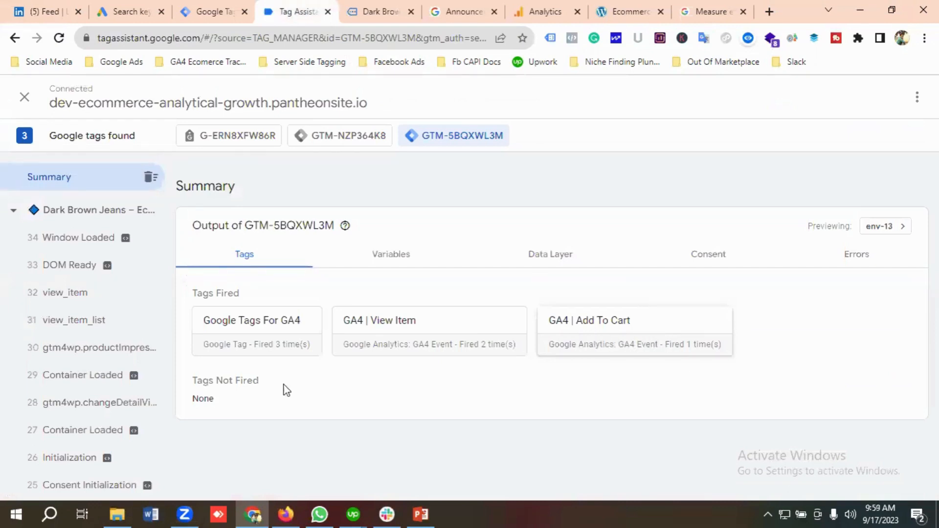
scroll(86, 330, down, 6)
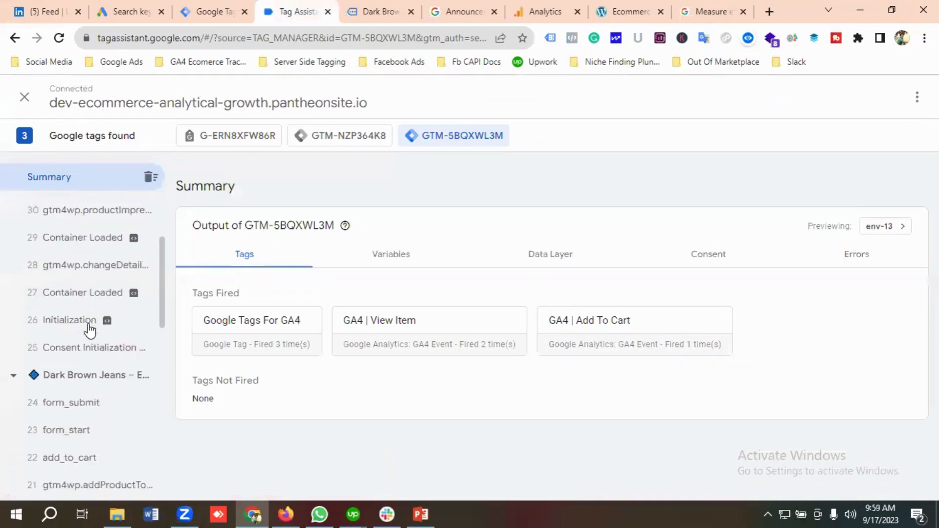
click(84, 324)
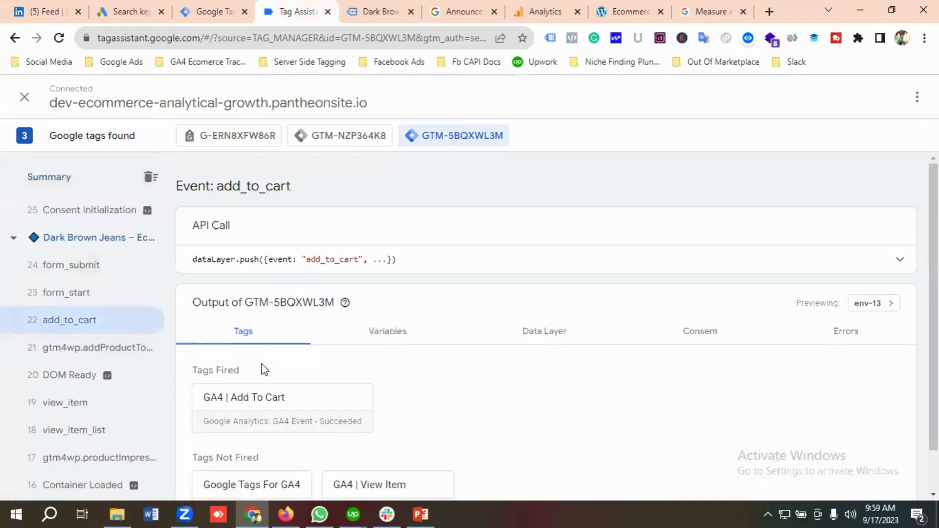
click(398, 339)
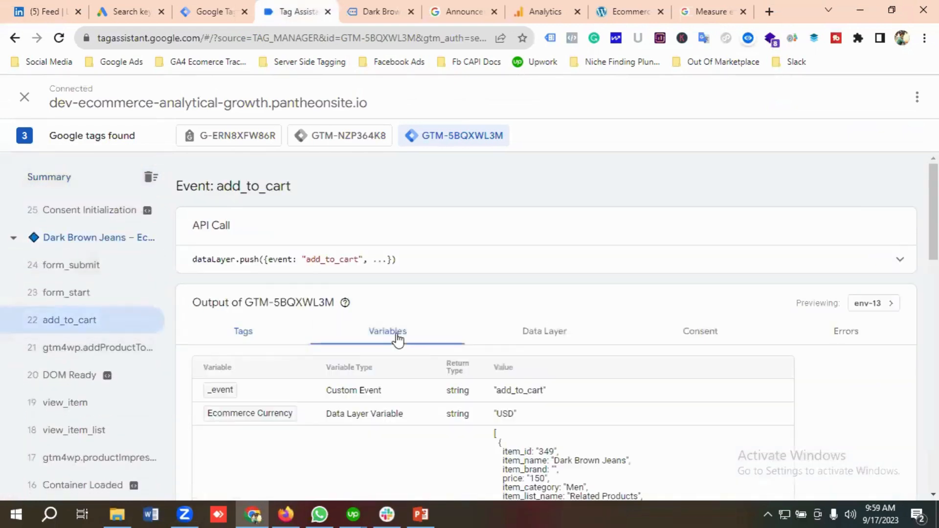
scroll(455, 366, down, 3)
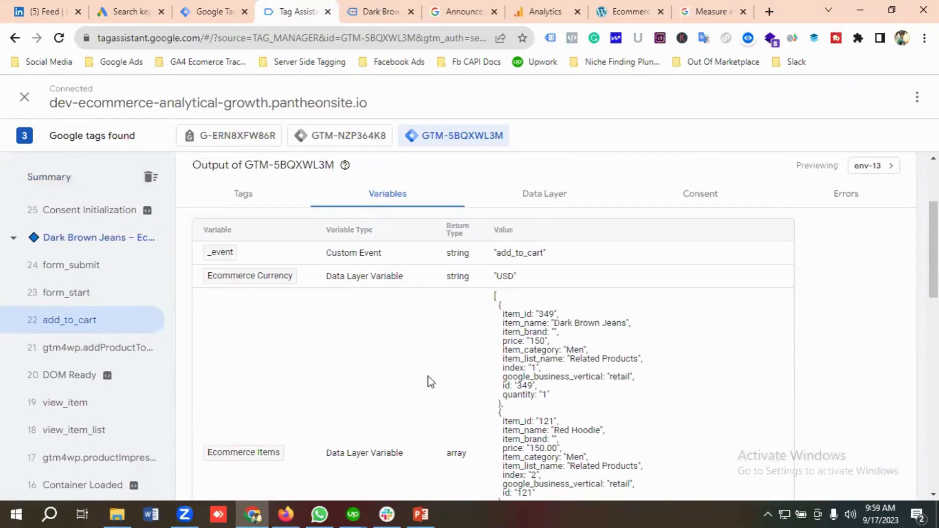
Compare the add_to_cart event's item, price and value variables with the details on the Dark Brown Jeans product page
key(ctrl+Tab)
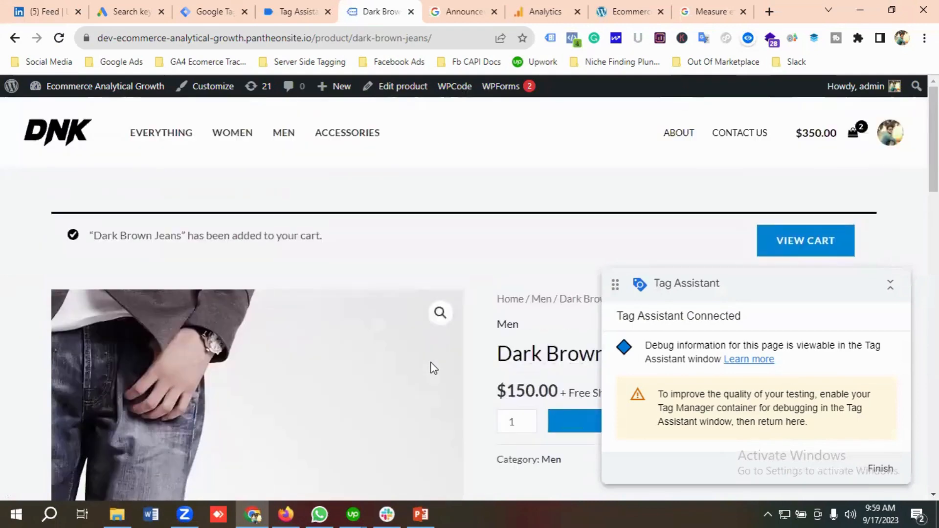
scroll(488, 350, down, 3)
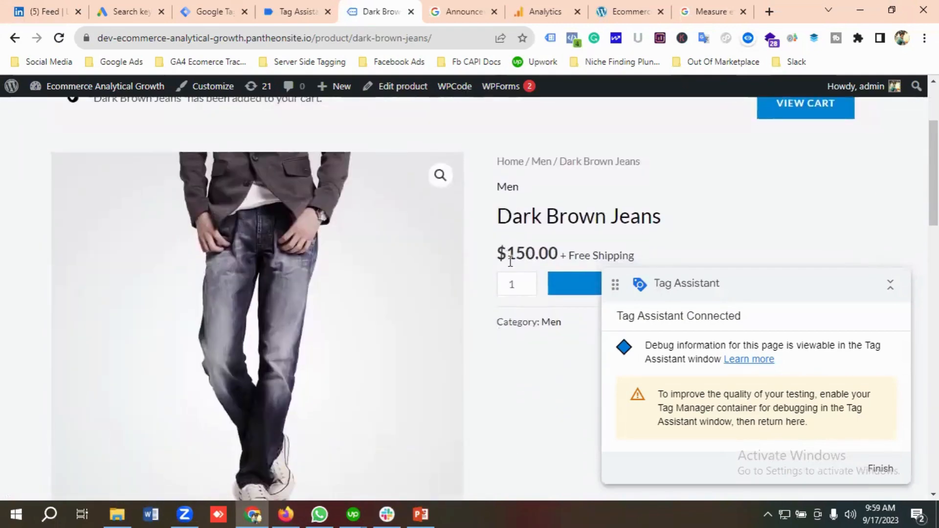
key(ctrl+shift+Tab)
scroll(309, 324, down, 3)
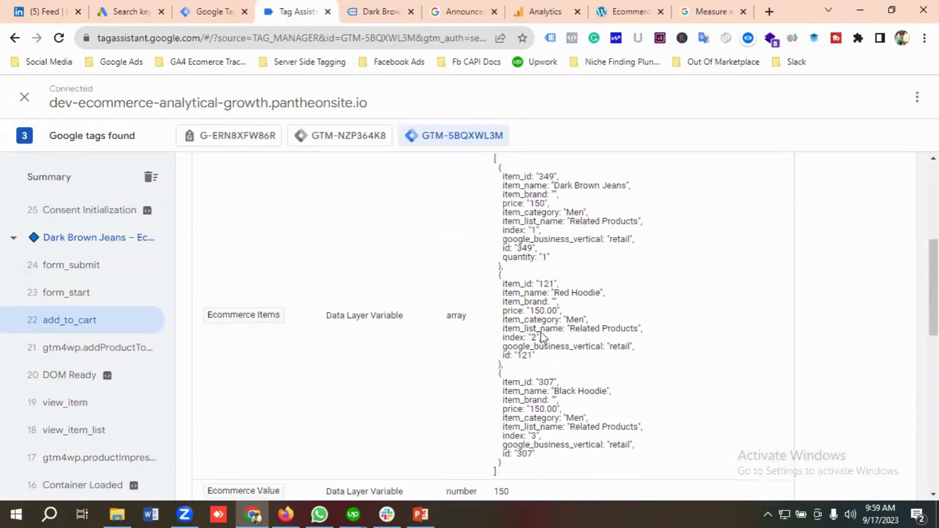
scroll(540, 336, down, 4)
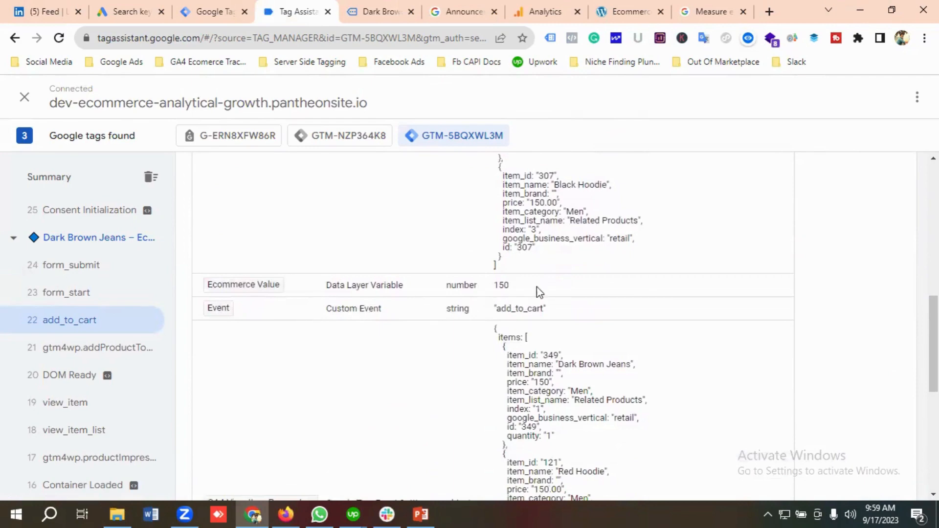
click(374, 15)
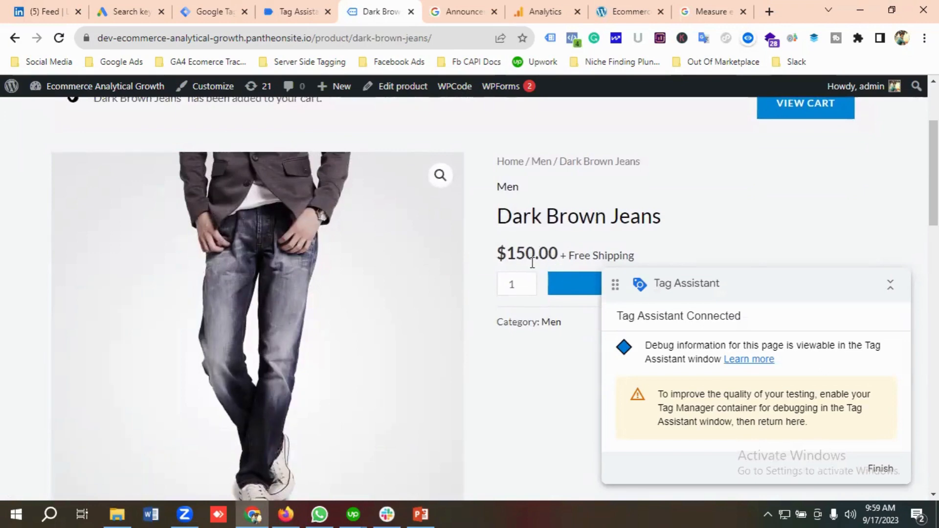
click(302, 9)
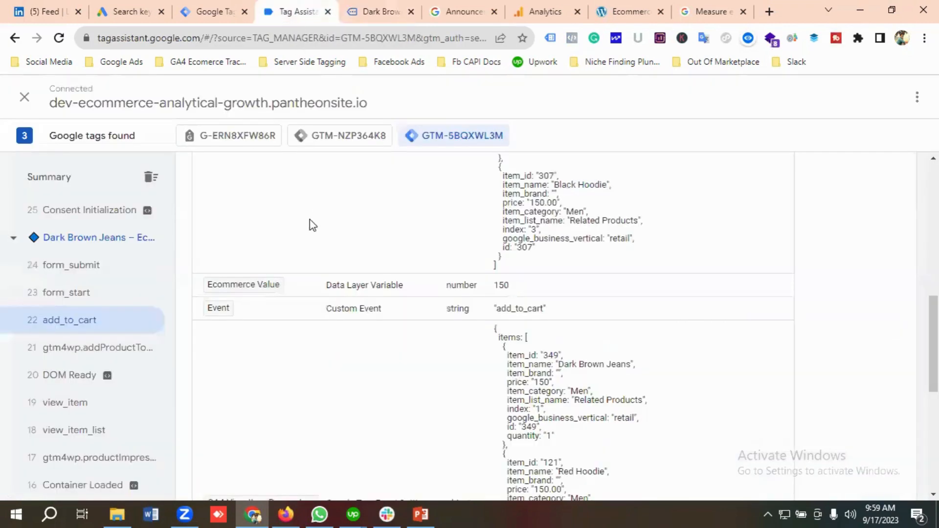
scroll(98, 292, up, 3)
Return to the GA4 ecommerce guide and review the view_cart event name, data layer variables, event parameters and trigger configuration
click(211, 10)
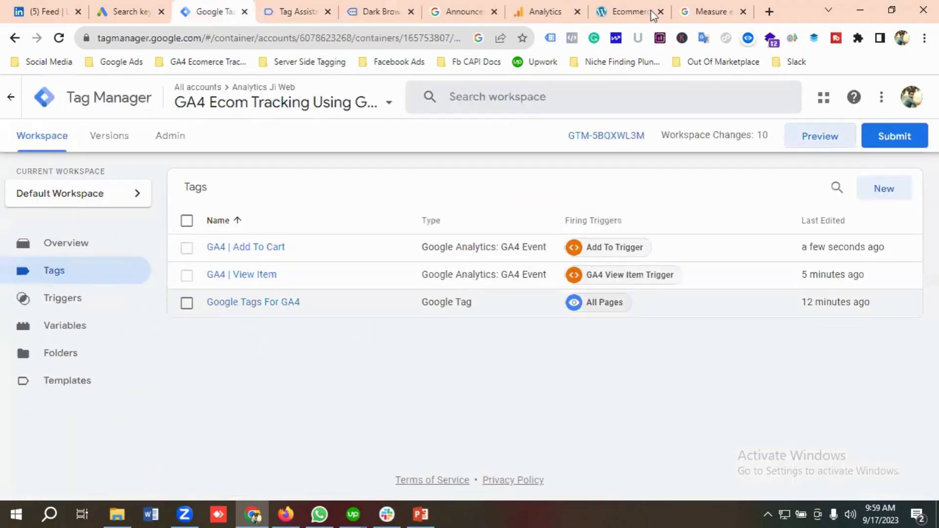
click(689, 7)
scroll(441, 309, up, 1)
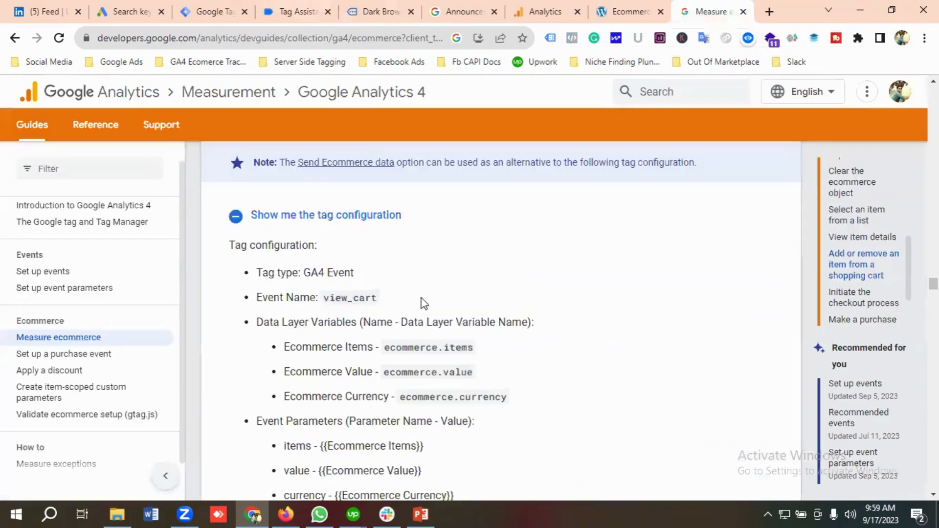
scroll(423, 303, down, 2)
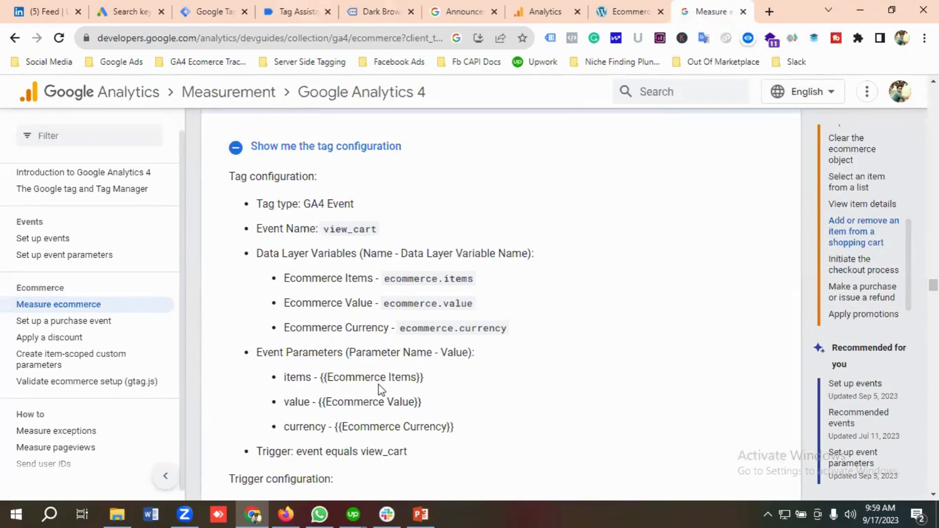
scroll(338, 376, down, 2)
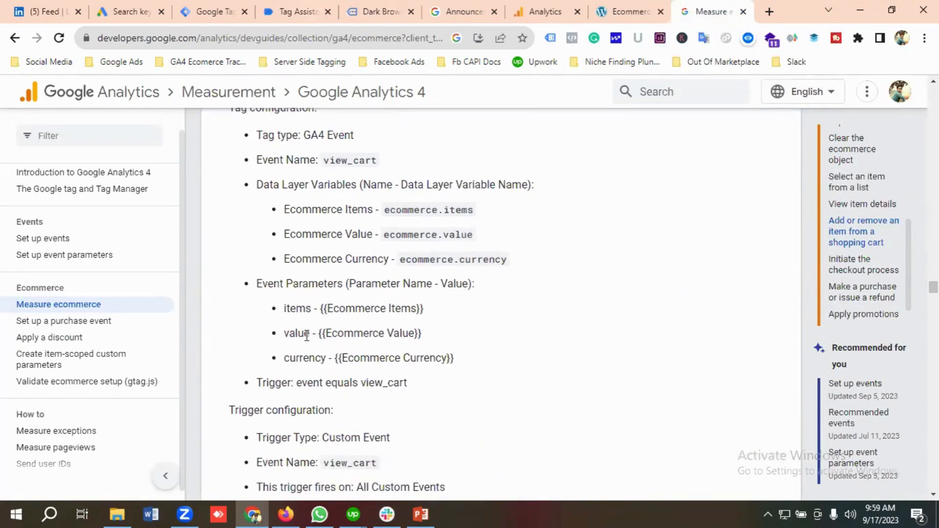
scroll(381, 354, up, 1)
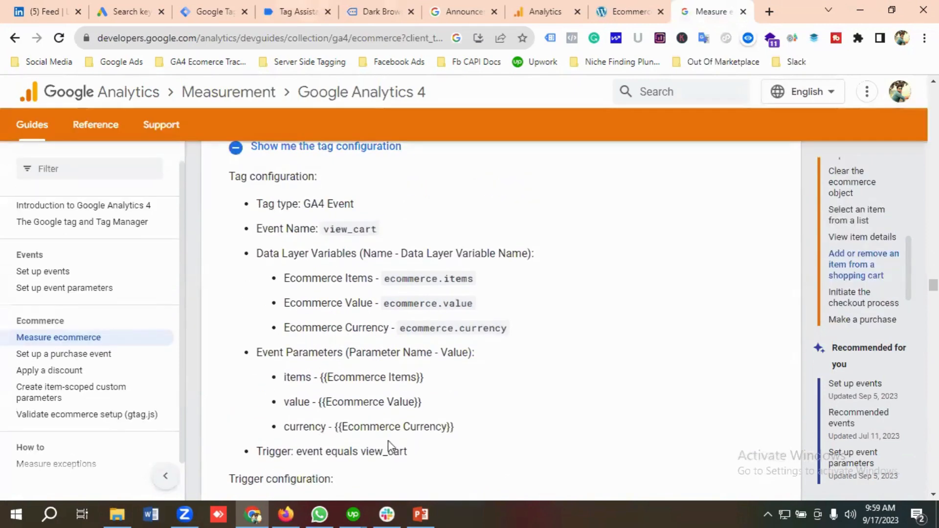
Switch to Google Tag Manager and start a new trigger named View Cart Trigger
click(212, 11)
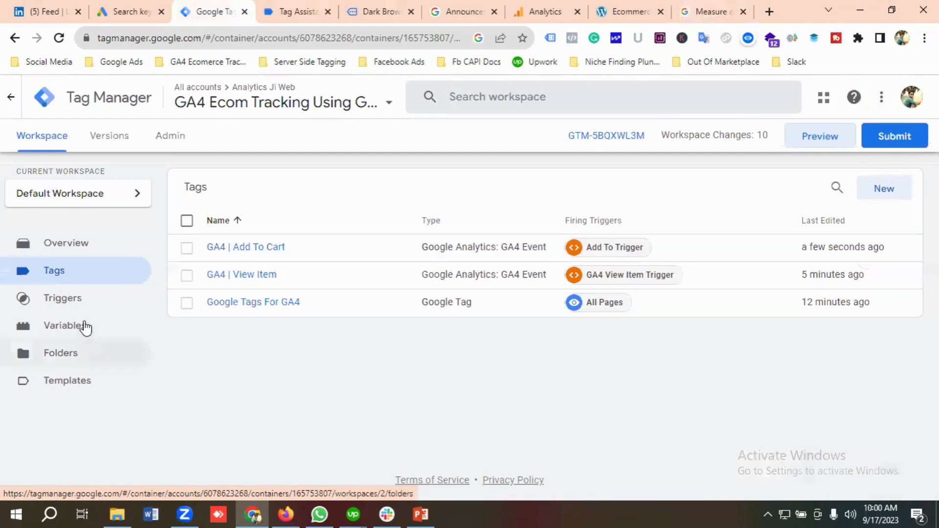
click(72, 311)
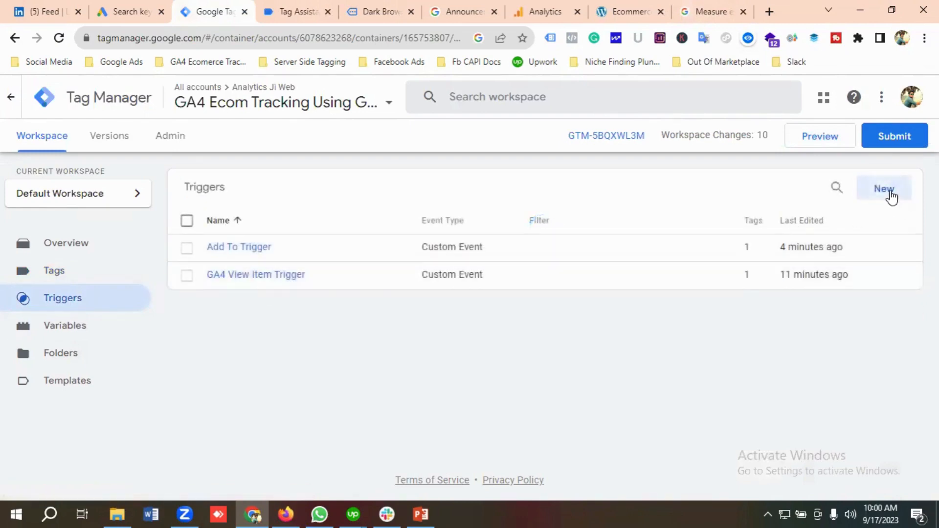
click(890, 195)
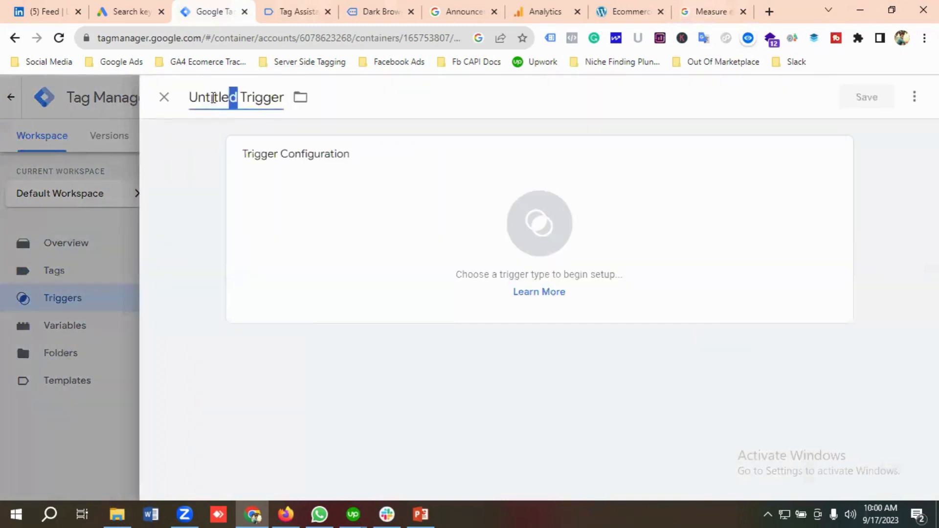
double_click(204, 96)
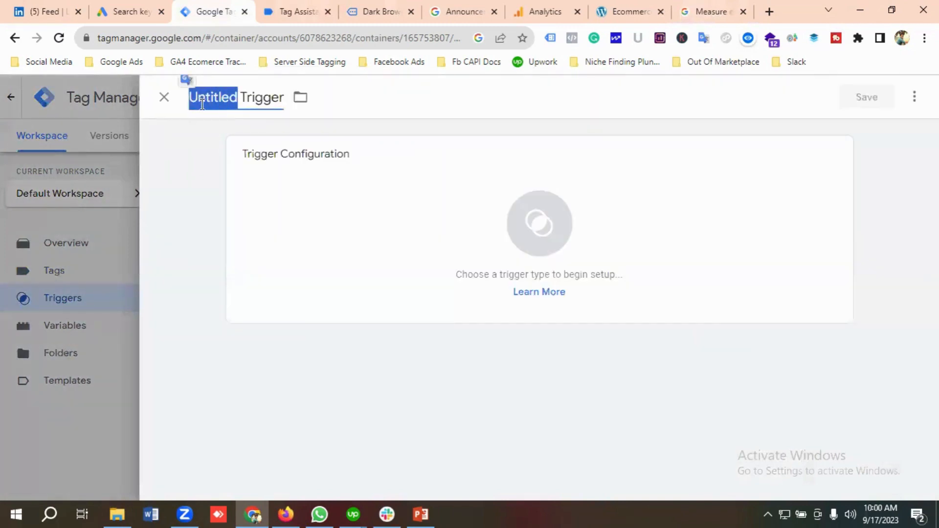
key(BackSpace)
text(View)
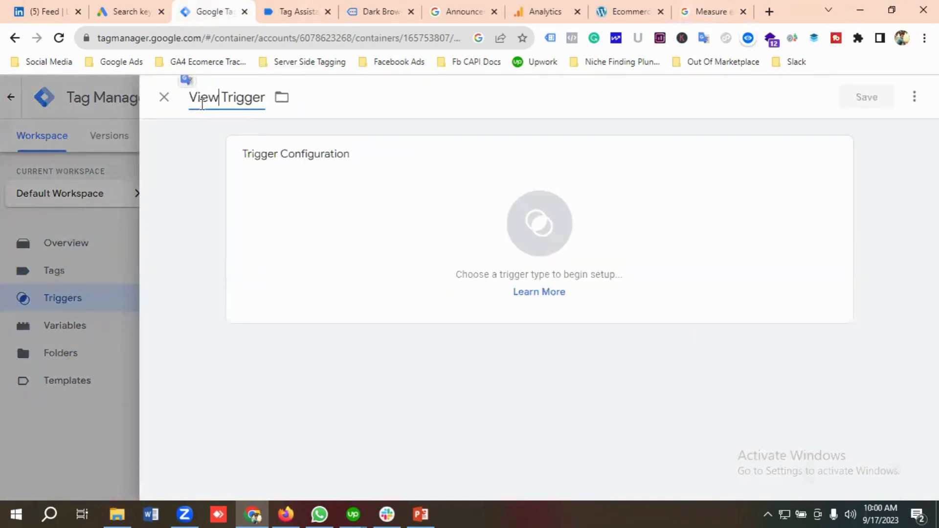
text( Cart)
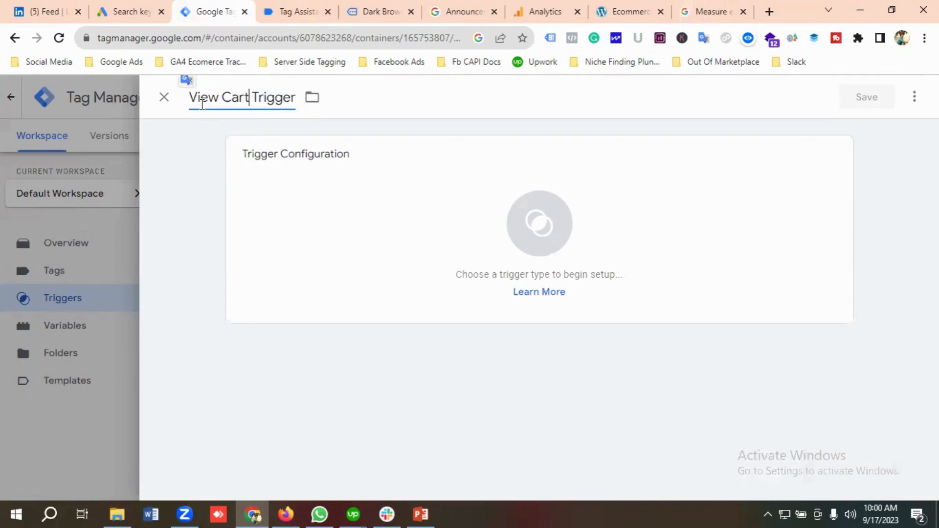
Set the View Cart Trigger's type to Custom Event
click(529, 256)
scroll(628, 316, down, 4)
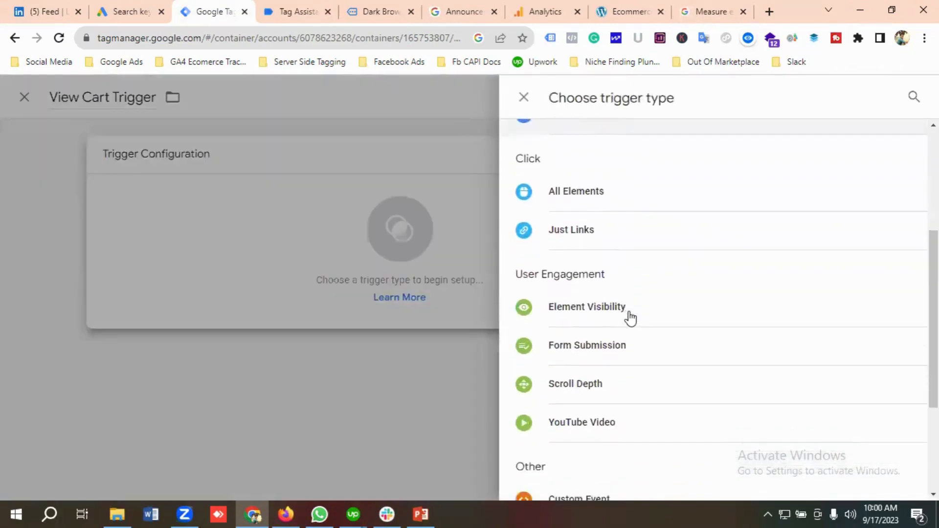
scroll(628, 318, down, 3)
click(609, 333)
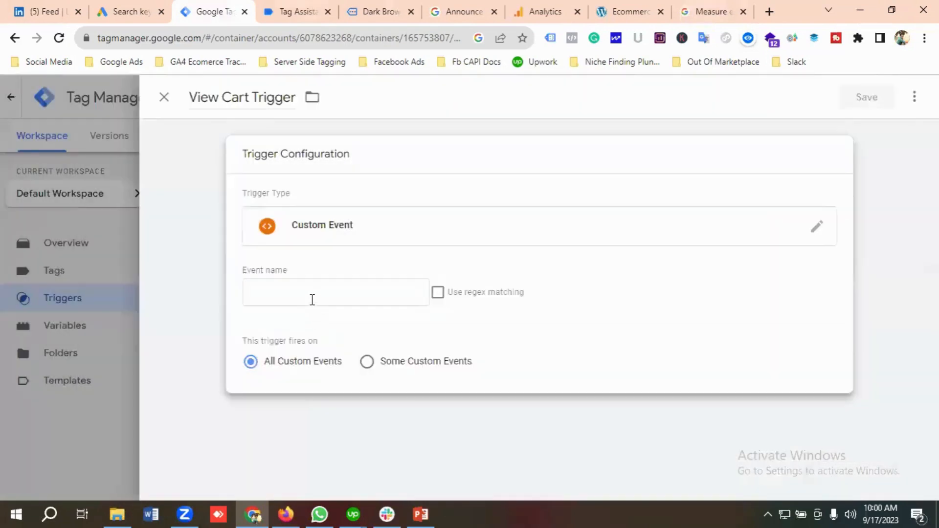
Copy the event name view_cart from the GA4 ecommerce guide into the trigger's event name and save the trigger
click(311, 298)
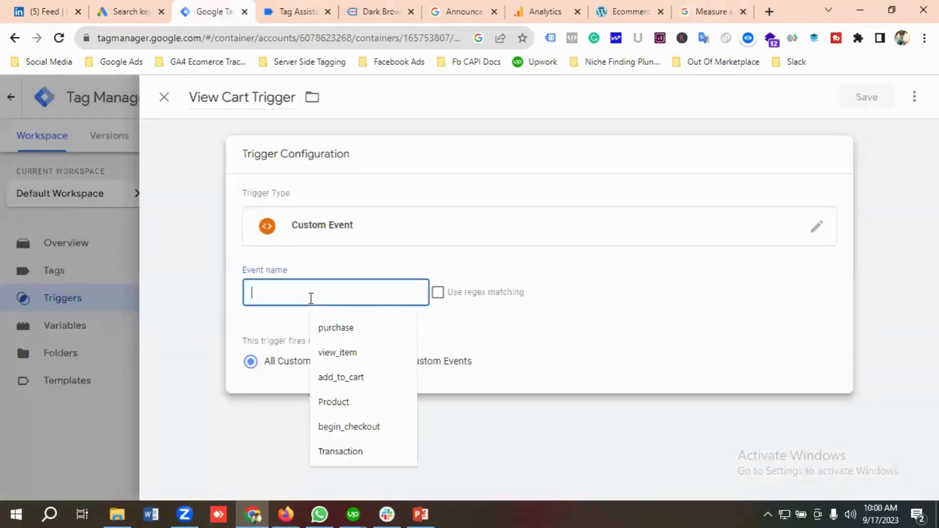
click(697, 6)
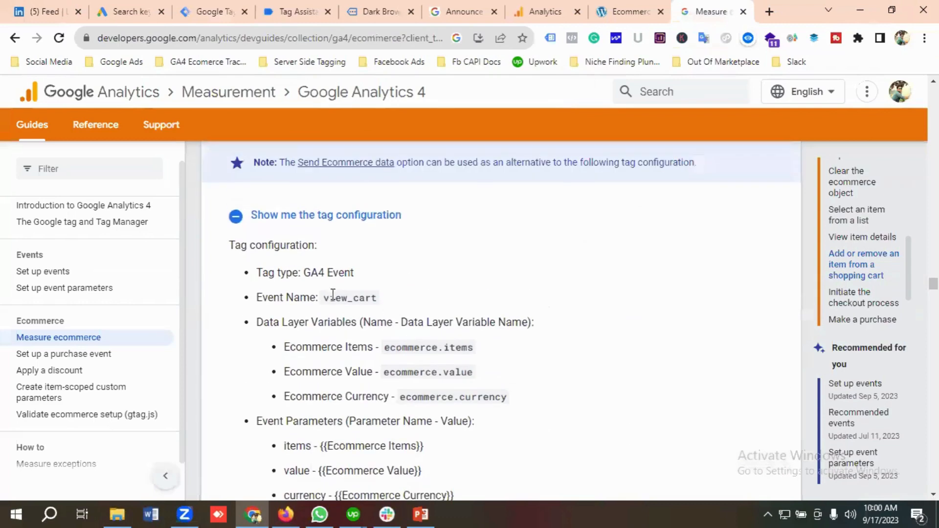
double_click(339, 298)
right_click(339, 301)
click(373, 315)
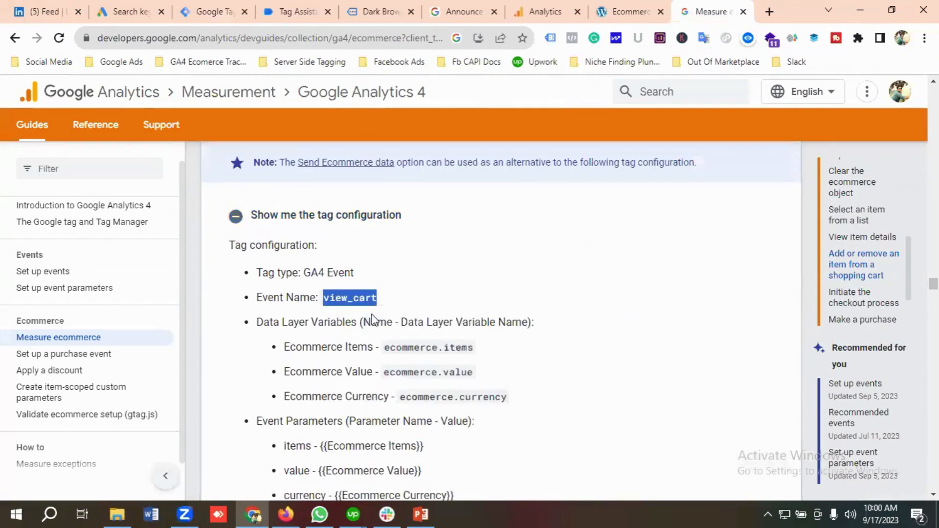
click(226, 9)
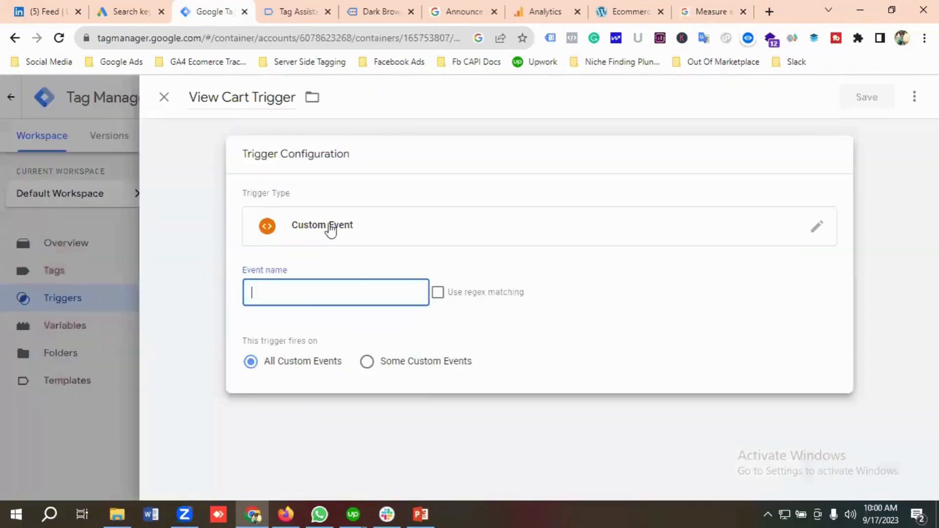
click(301, 293)
key(ctrl+v)
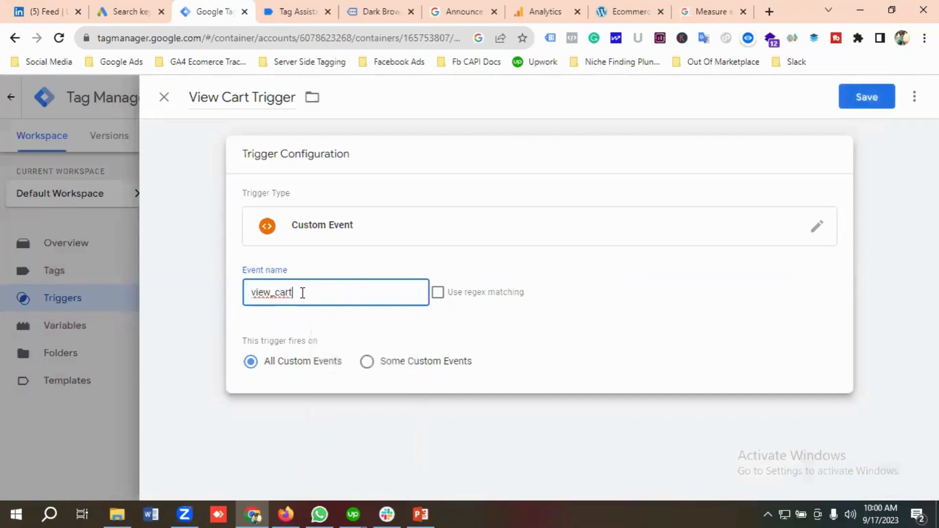
click(865, 100)
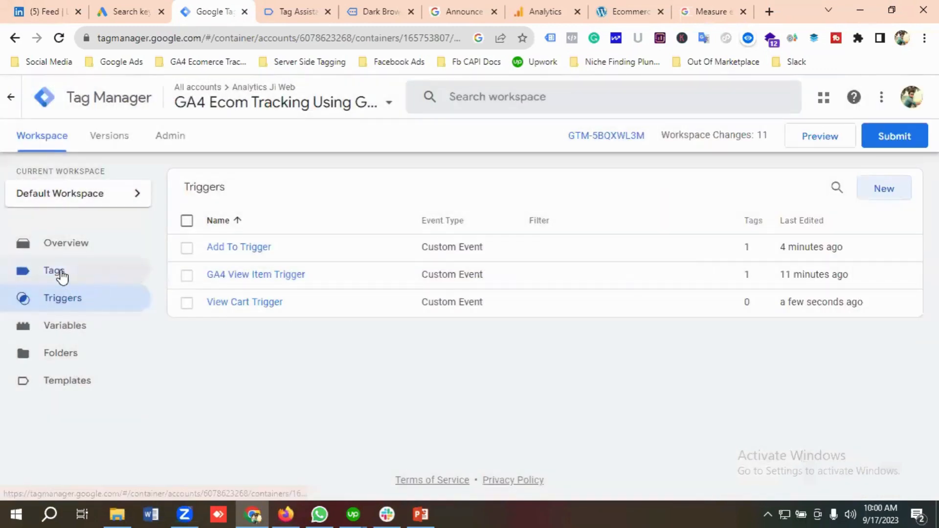
Make a copy of the GA4 | Add To Cart tag
click(62, 273)
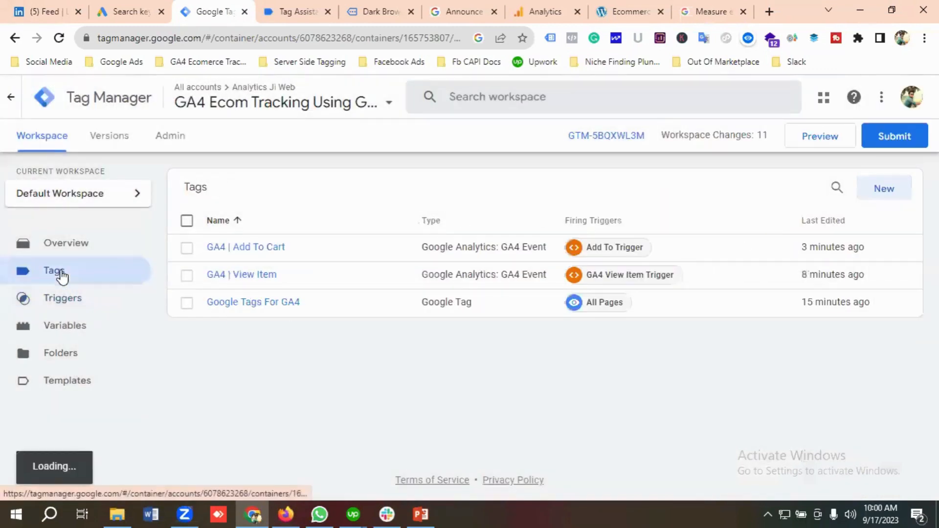
click(211, 250)
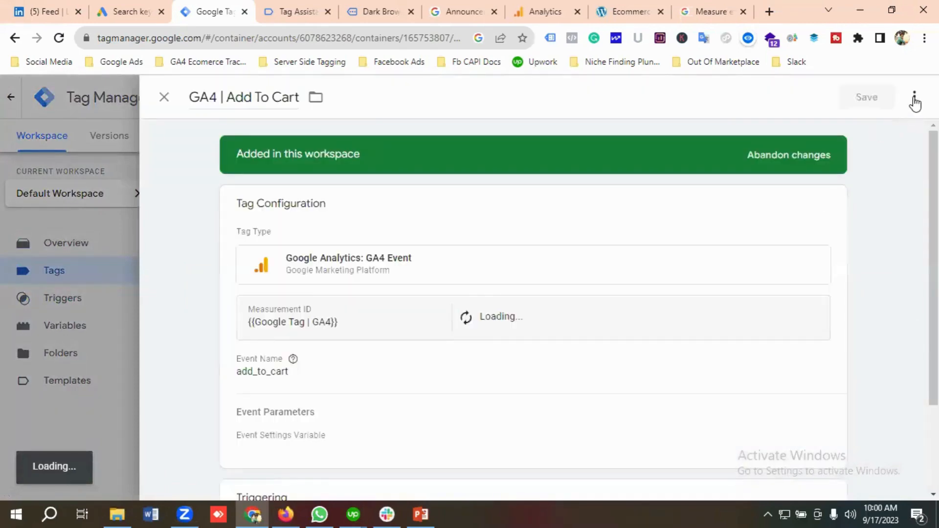
click(914, 97)
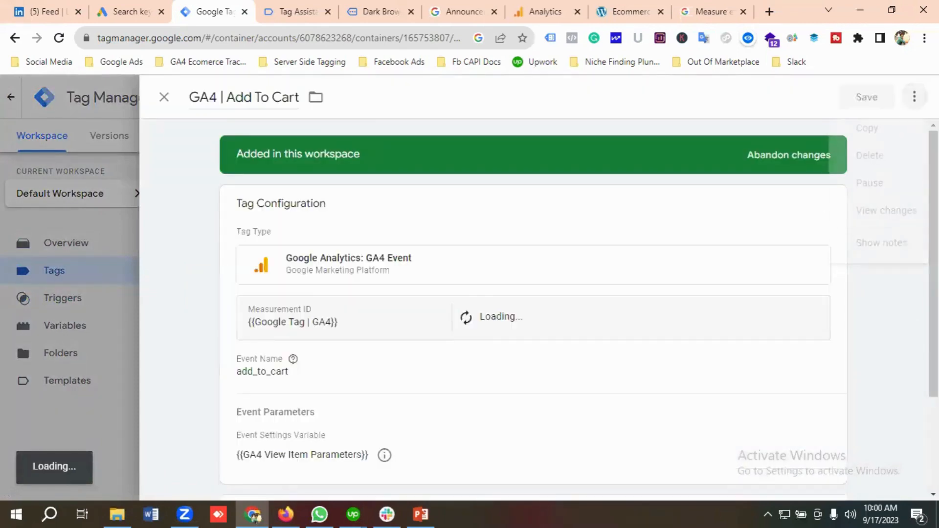
click(866, 136)
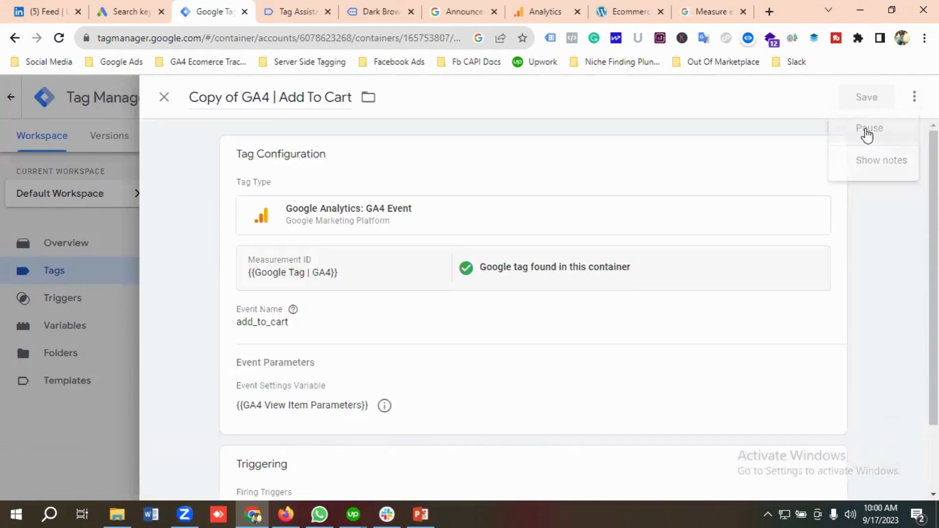
Rename the copied tag as GA4 | View Cart
click(245, 96)
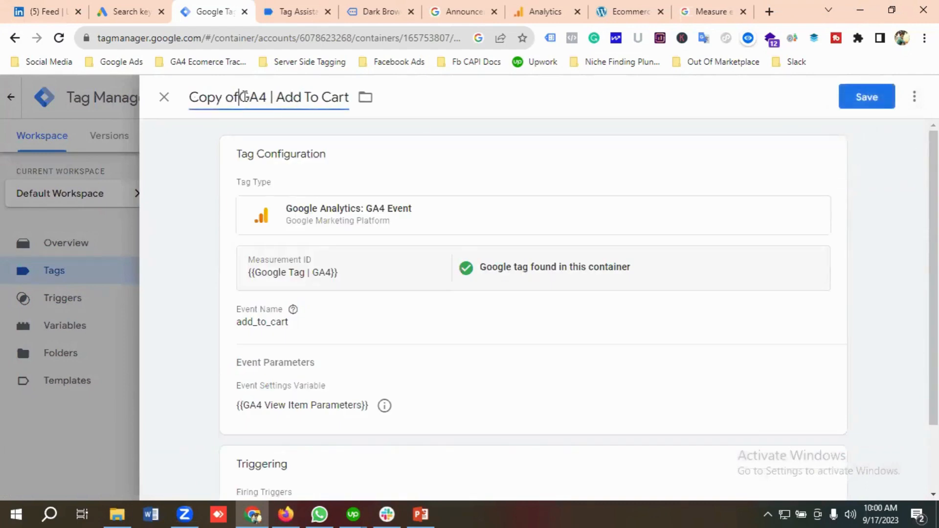
key(BackSpace)
key(BackSpace)
key(BackSpace)
key(BackSpace)
key(BackSpace)
key(BackSpace)
key(BackSpace)
key(BackSpace)
drag(228, 95, 274, 98)
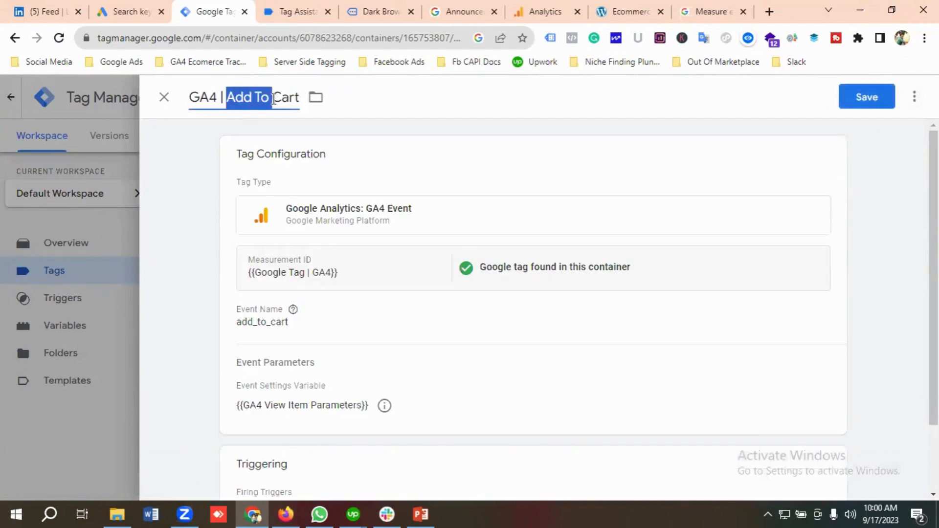
key(BackSpace)
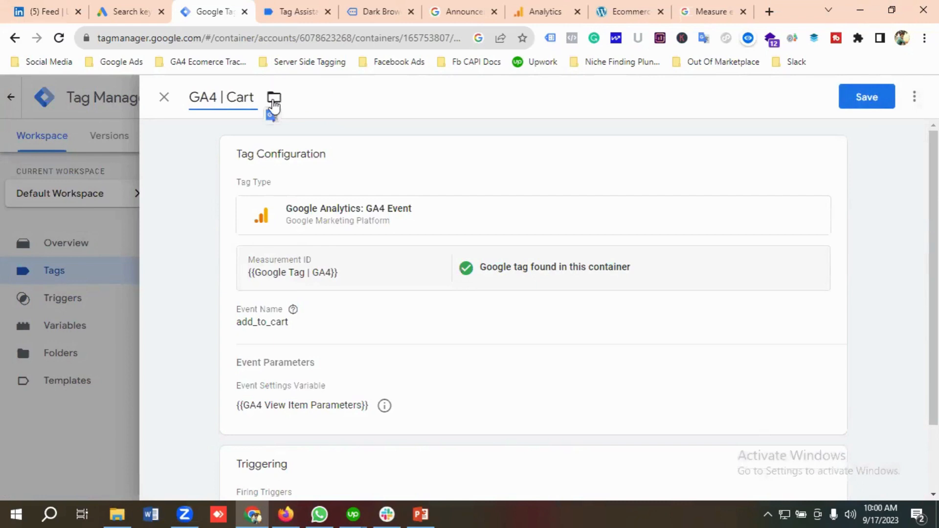
text(View)
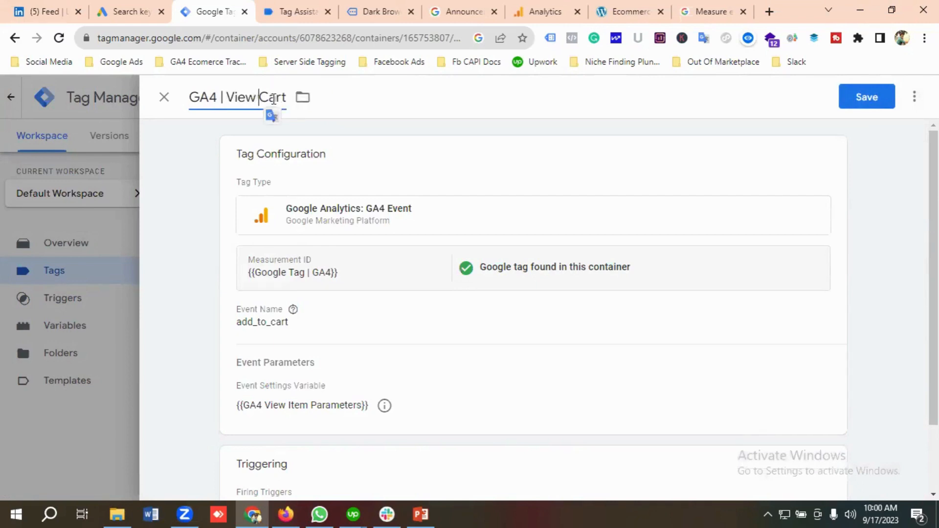
Set the GA4 | View Cart tag's event name to view_cart, copied from the GA4 ecommerce guide
click(313, 337)
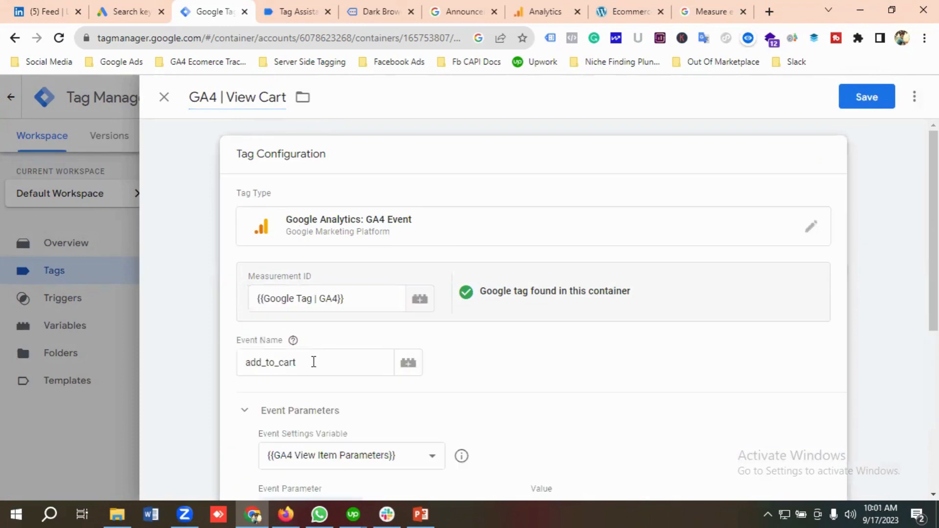
click(691, 6)
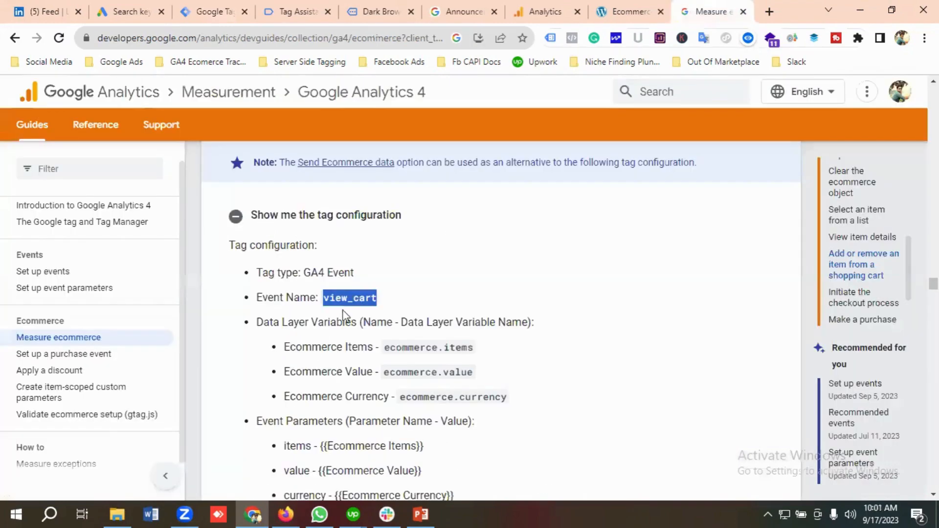
right_click(354, 308)
click(375, 315)
click(191, 17)
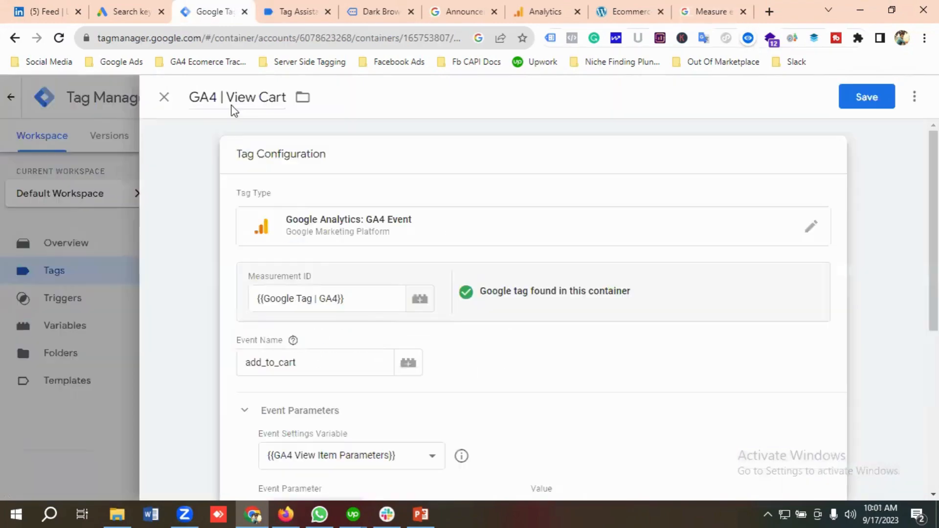
double_click(302, 366)
key(ctrl+v)
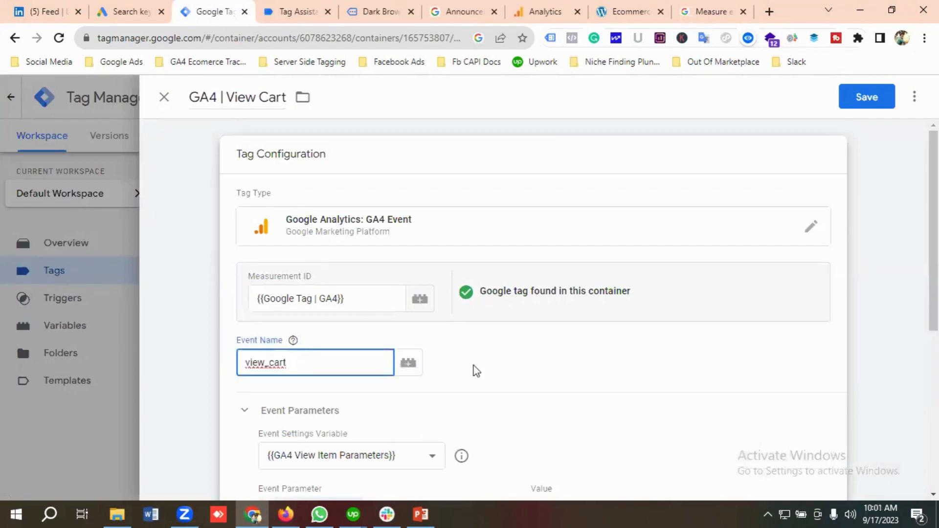
Replace the tag's Add To Trigger with View Cart Trigger and save the tag
scroll(400, 375, down, 1)
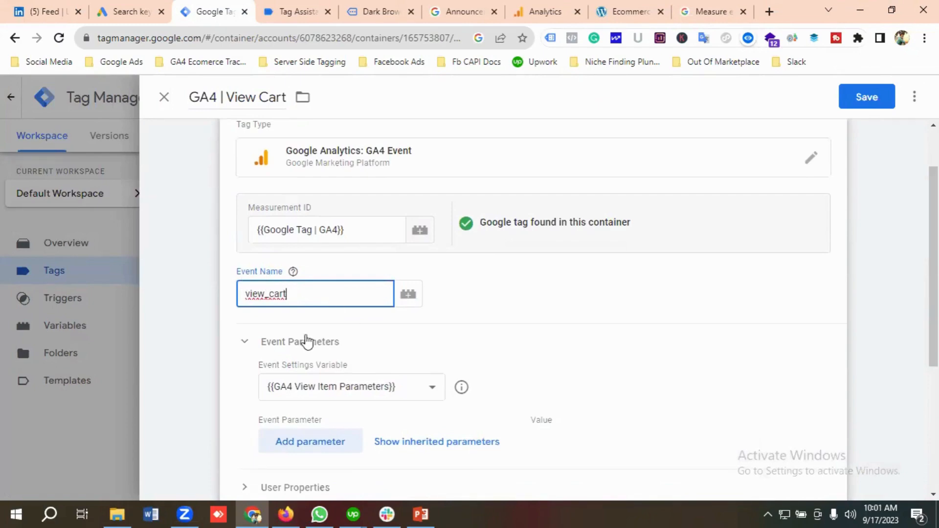
scroll(309, 340, down, 3)
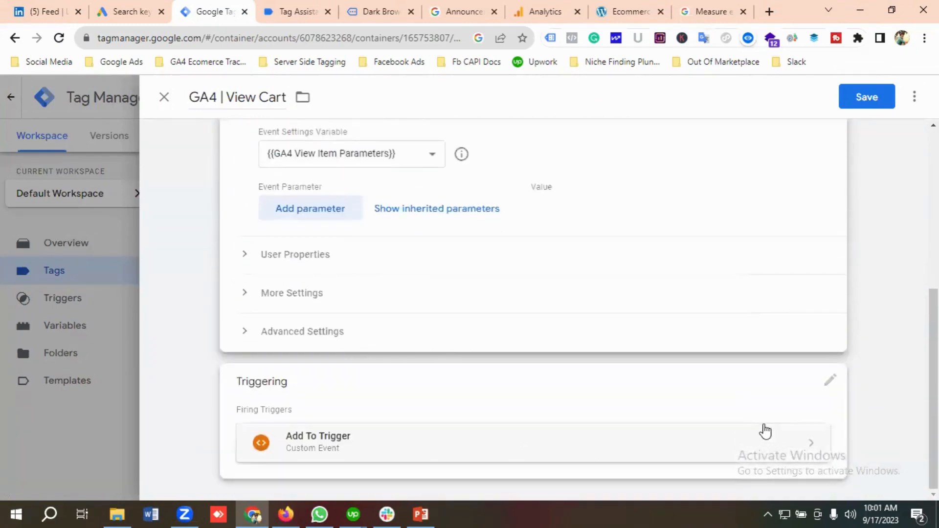
click(827, 387)
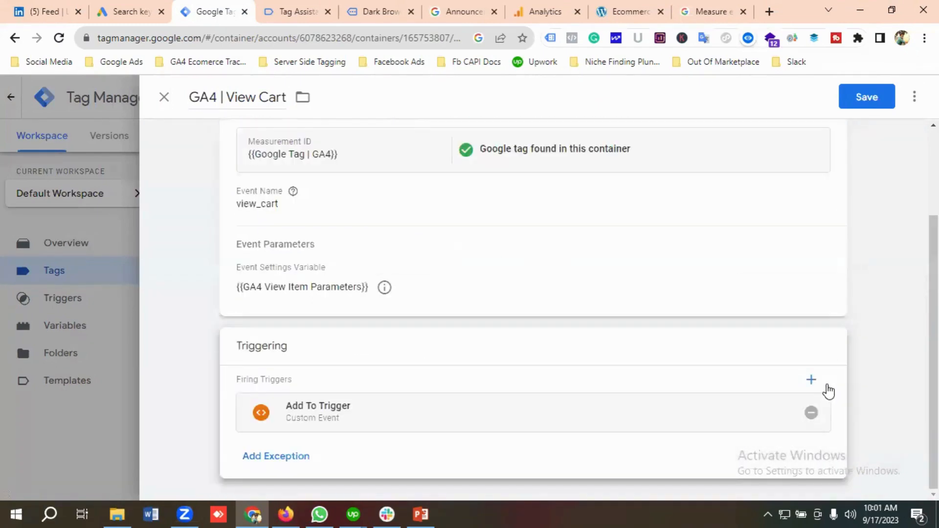
click(809, 422)
click(550, 378)
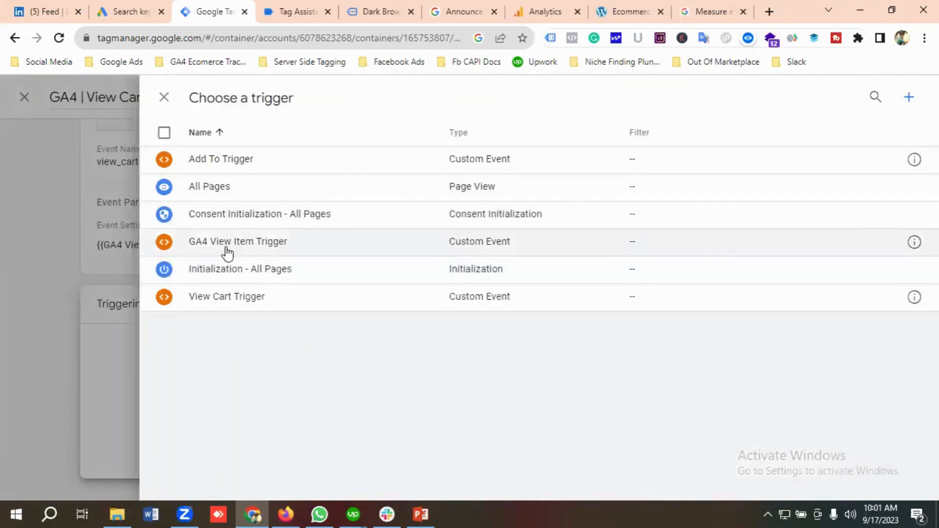
click(224, 298)
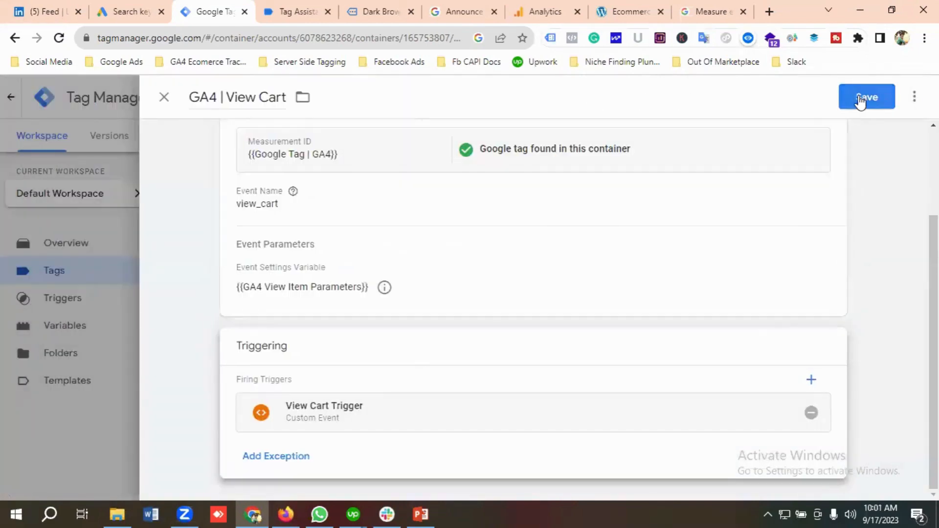
click(860, 98)
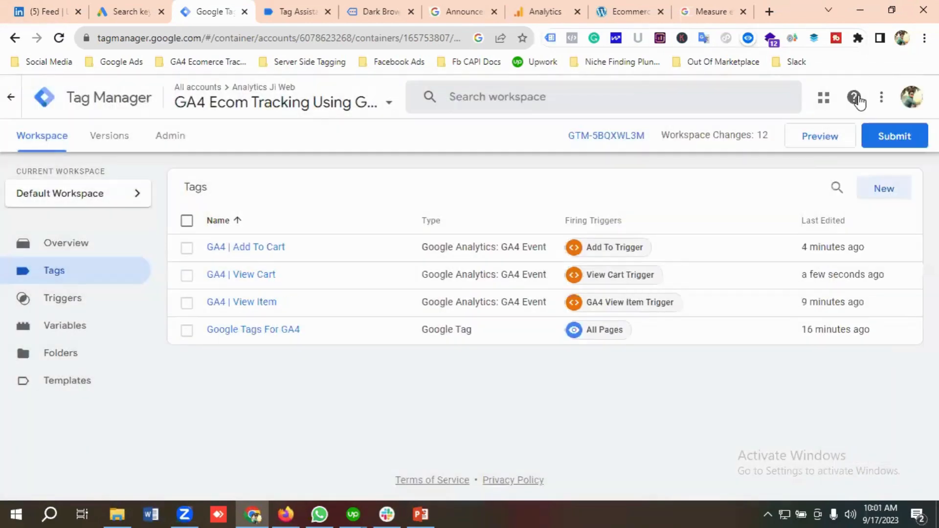
Preview the container in Tag Assistant and switch to the connected store site
click(820, 138)
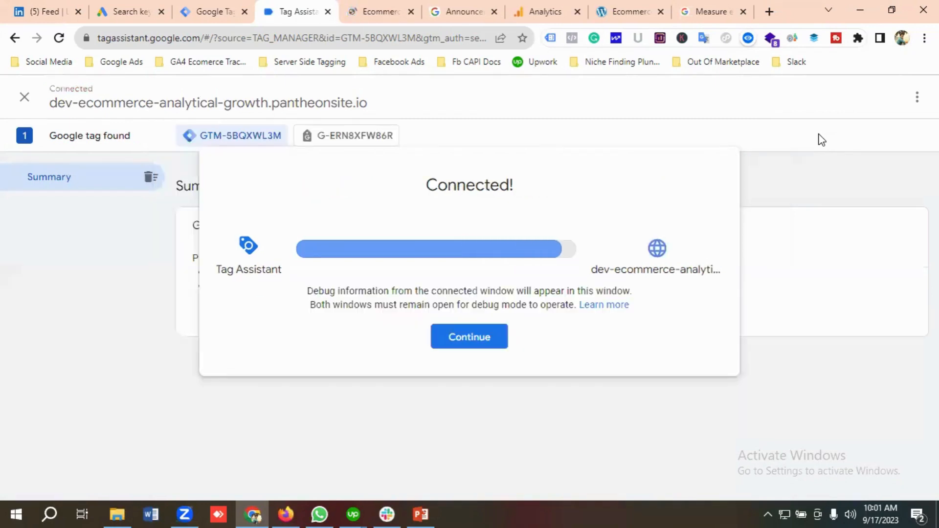
click(468, 341)
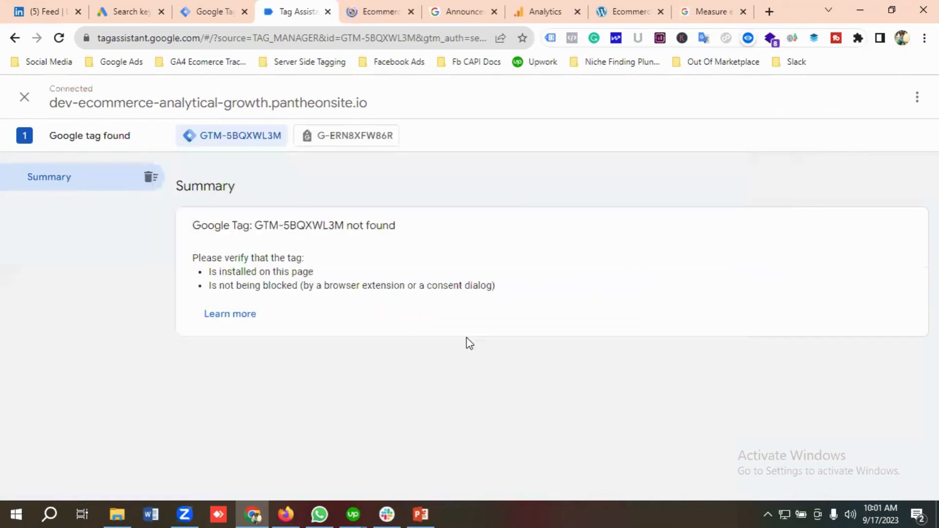
click(373, 15)
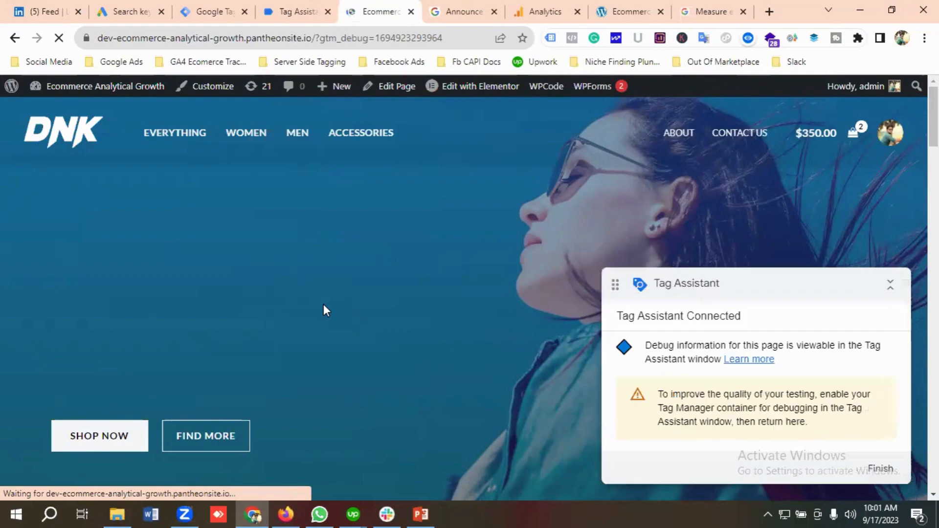
Open the Blue Denim Shorts product page from the store's Featured Products
scroll(325, 302, down, 3)
scroll(325, 301, down, 12)
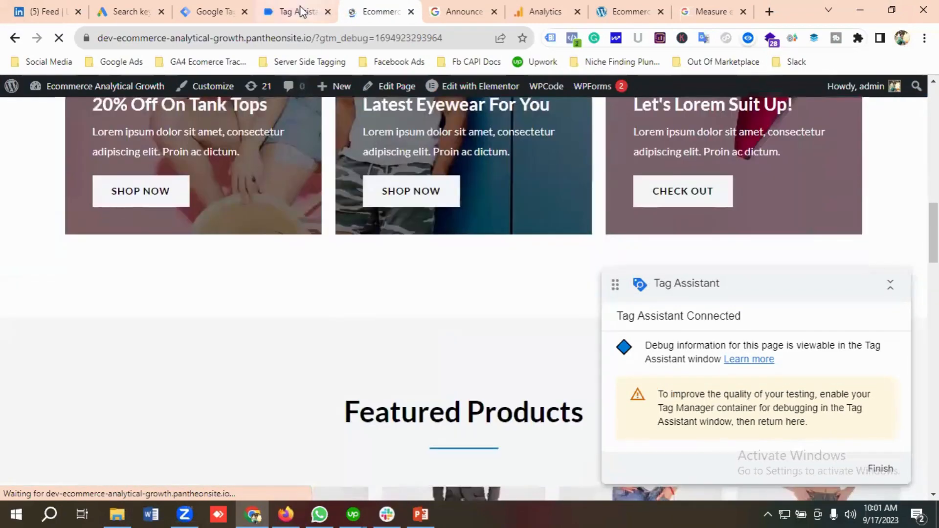
click(300, 7)
click(373, 11)
scroll(318, 244, down, 4)
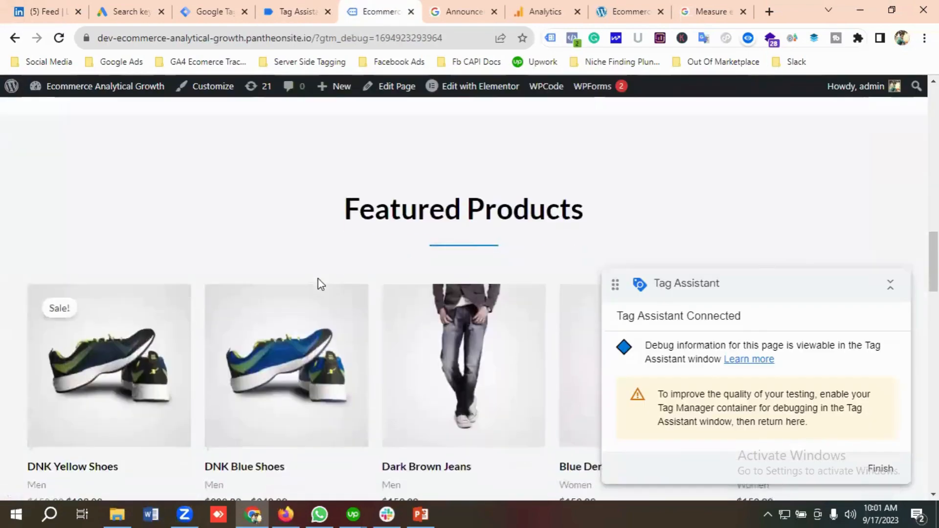
scroll(321, 284, down, 7)
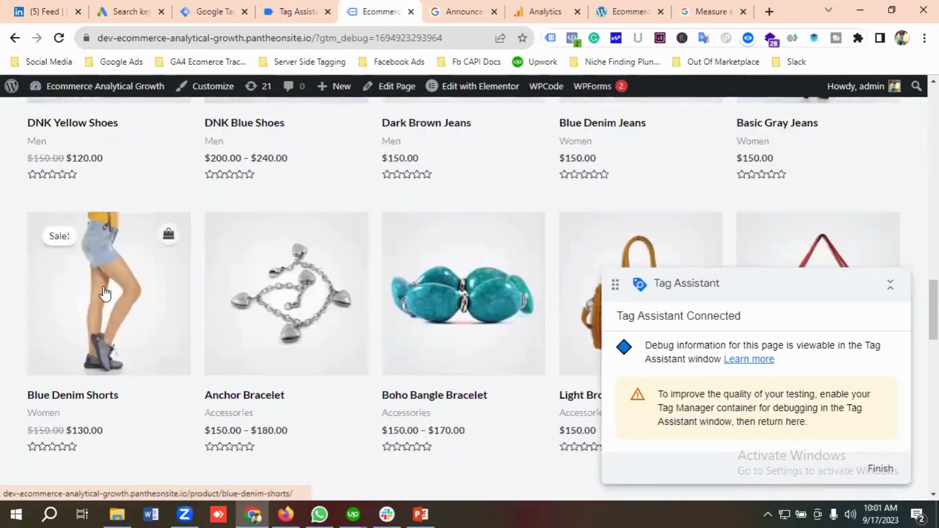
click(105, 293)
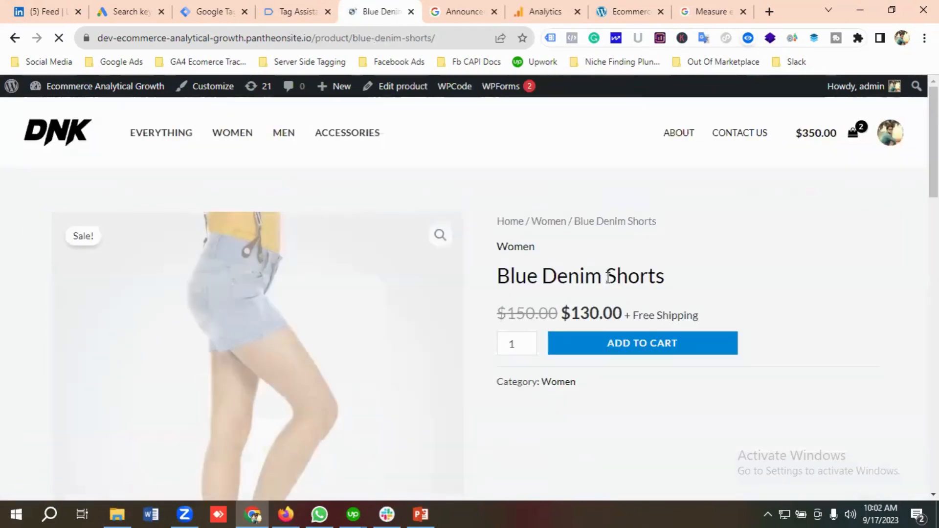
Add the Blue Denim Shorts to the cart and view the cart page
scroll(634, 282, down, 1)
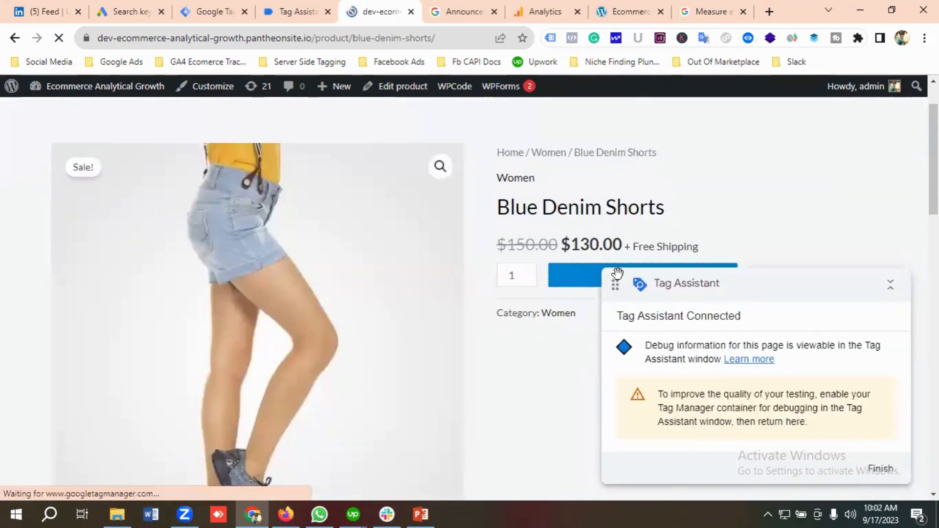
click(614, 269)
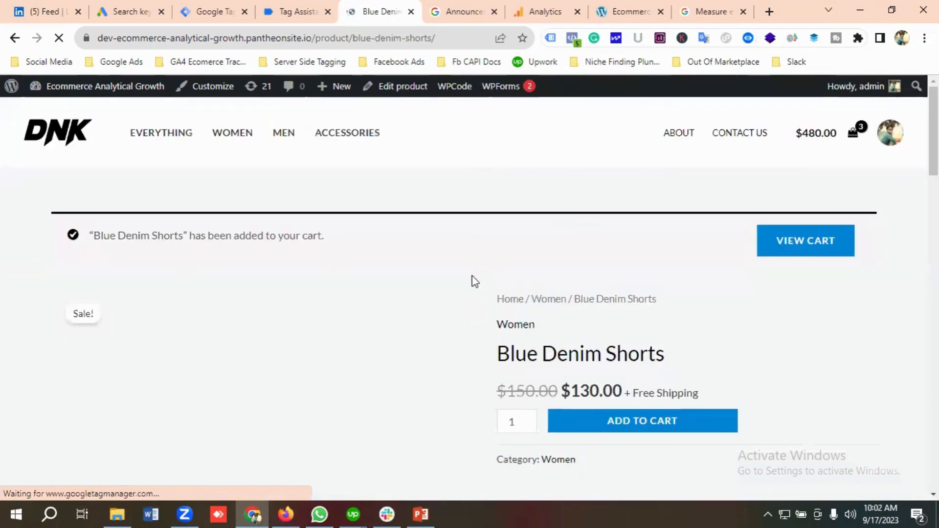
click(799, 247)
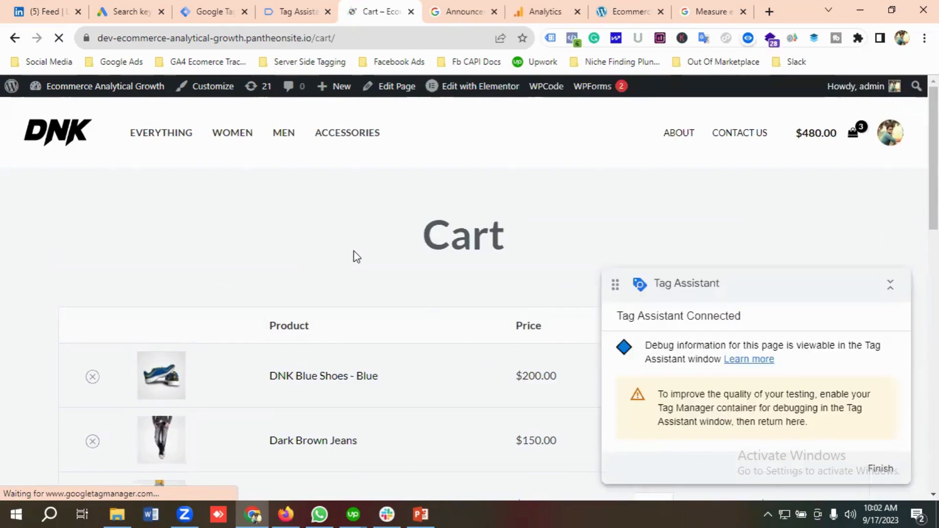
scroll(354, 255, down, 3)
scroll(357, 258, up, 3)
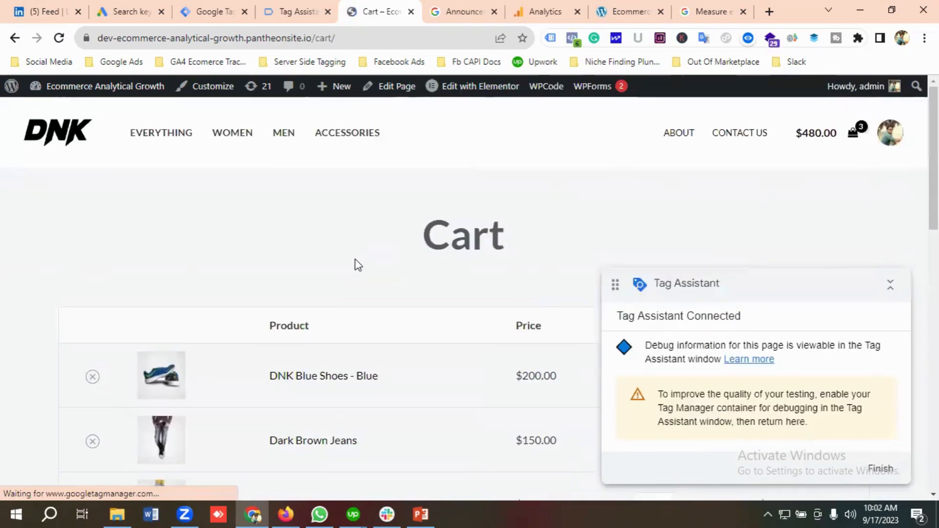
Inspect the view_cart event's fired tags and variables in Tag Assistant and compare them with the cart page's items and totals
click(300, 10)
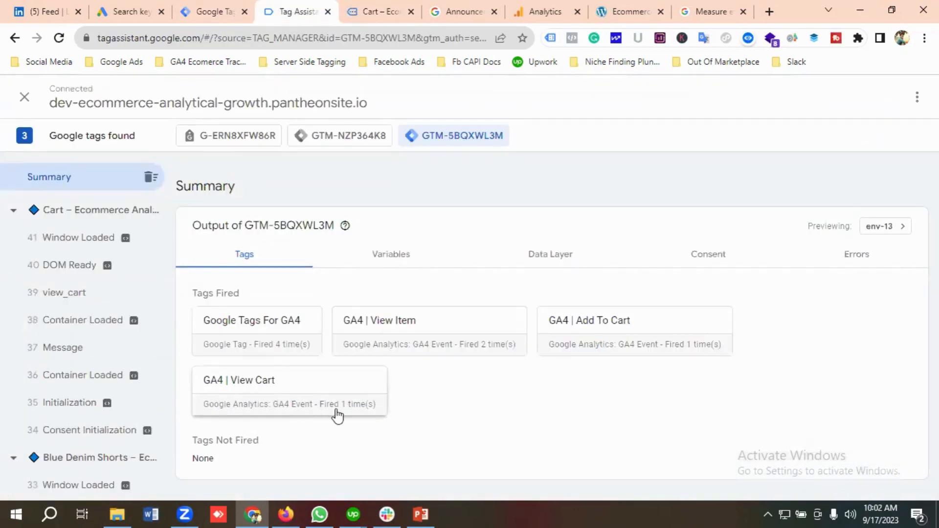
click(65, 293)
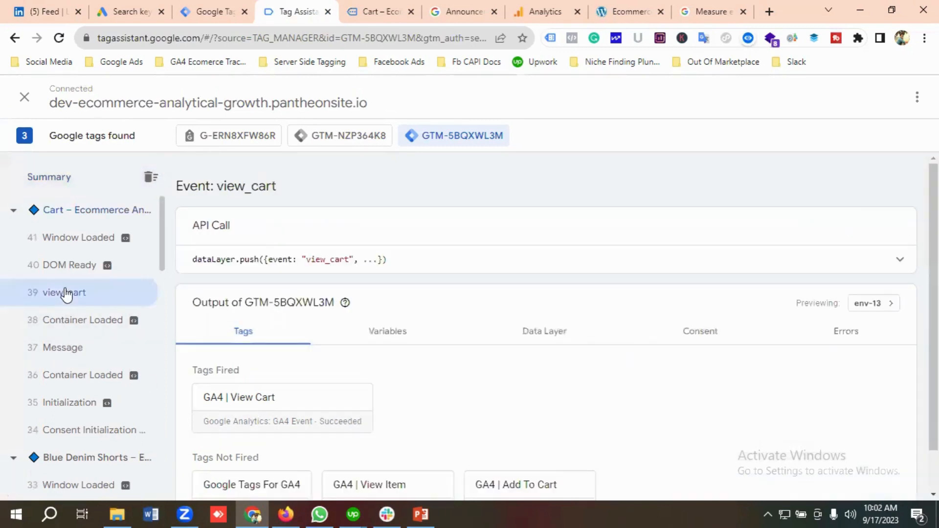
click(396, 338)
scroll(408, 341, down, 1)
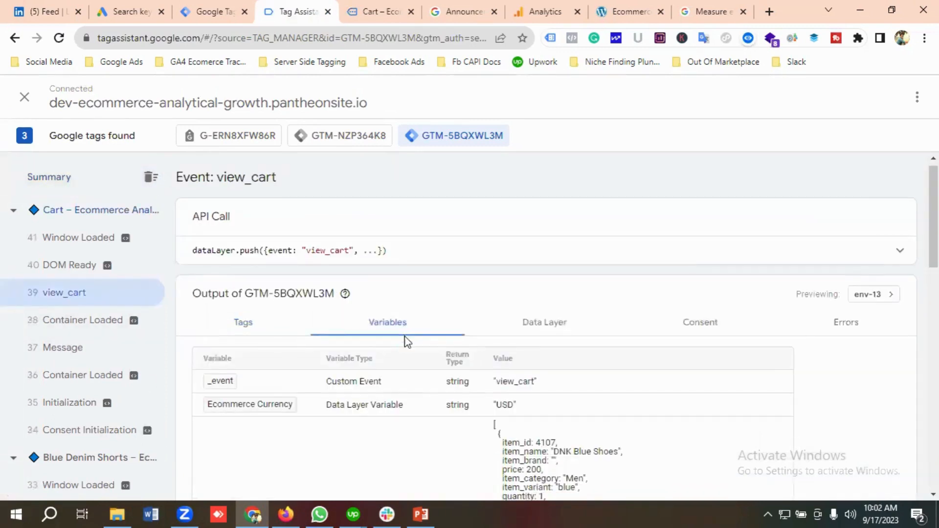
scroll(407, 341, down, 1)
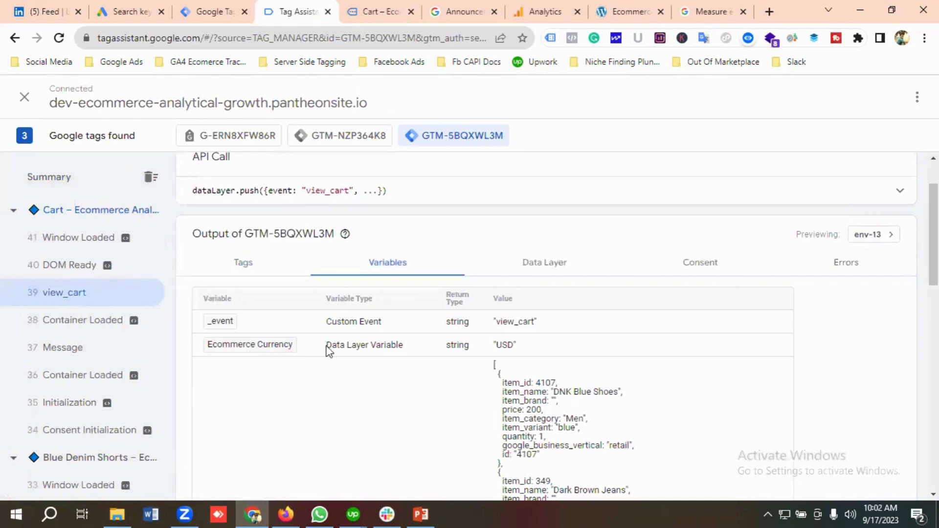
scroll(467, 358, down, 4)
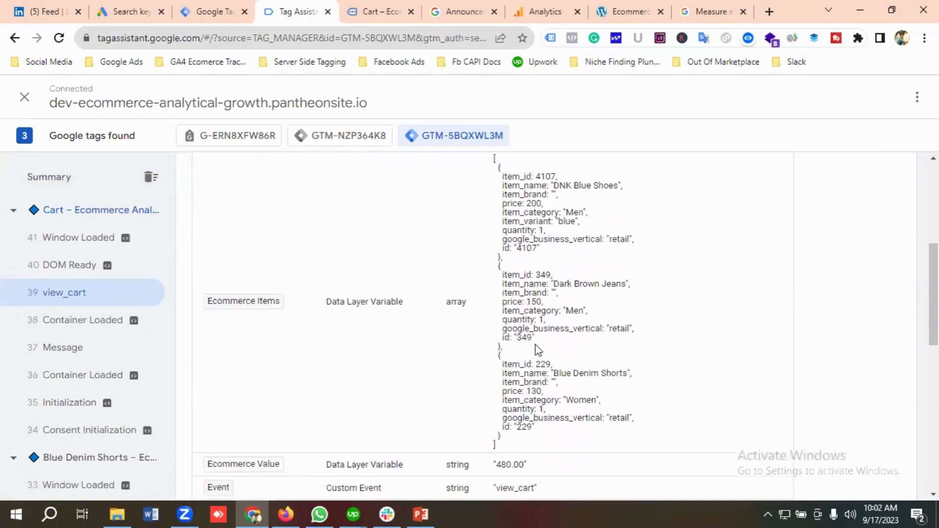
scroll(316, 347, down, 4)
scroll(475, 352, up, 2)
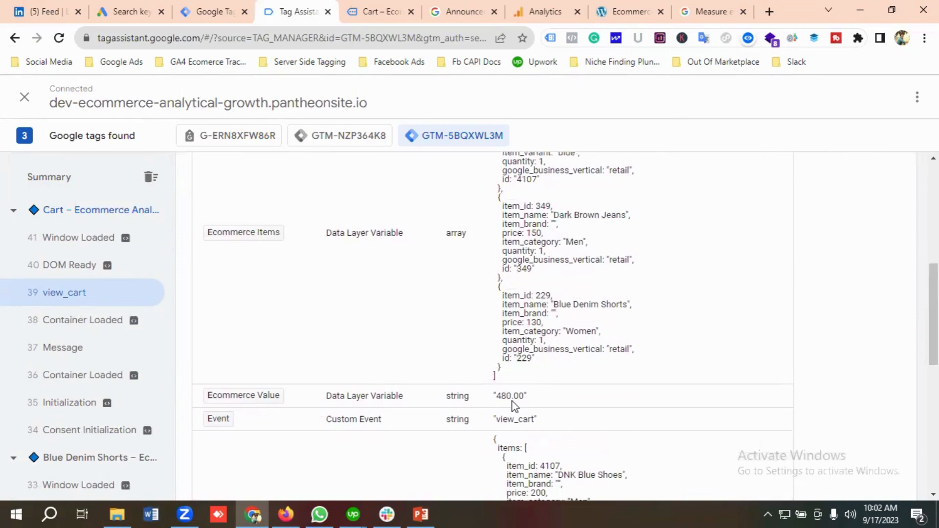
click(367, 14)
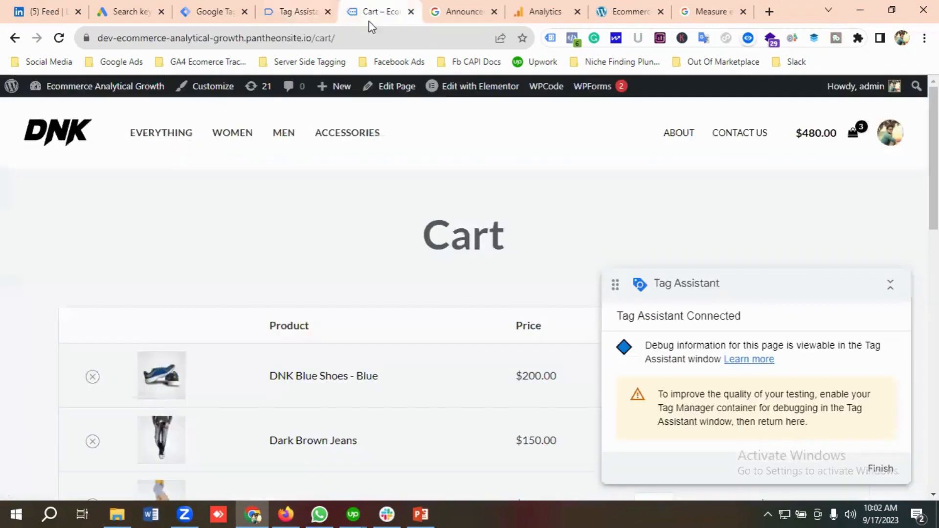
scroll(493, 258, down, 5)
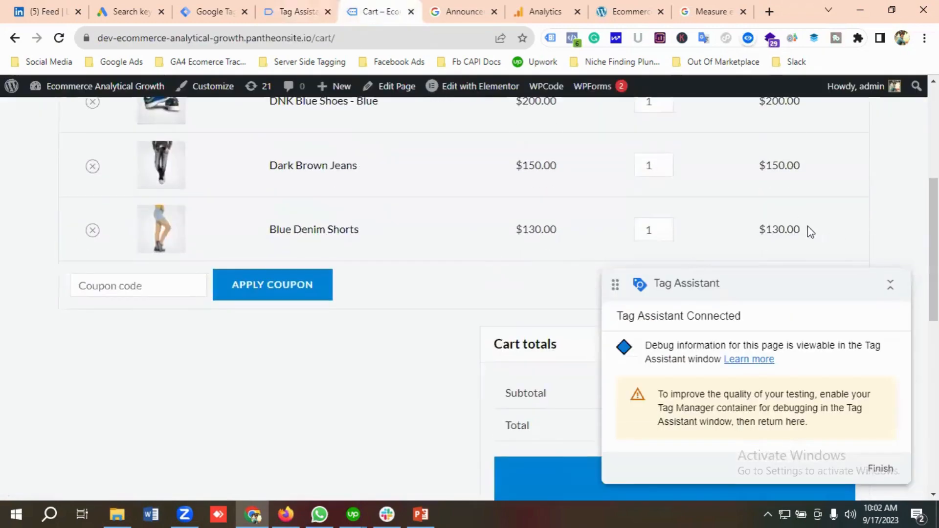
scroll(558, 239, down, 4)
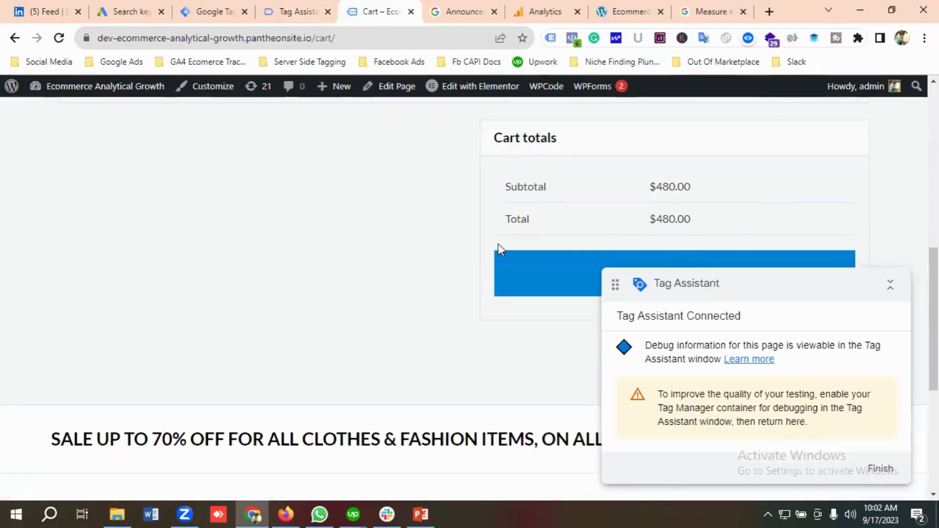
scroll(498, 244, up, 9)
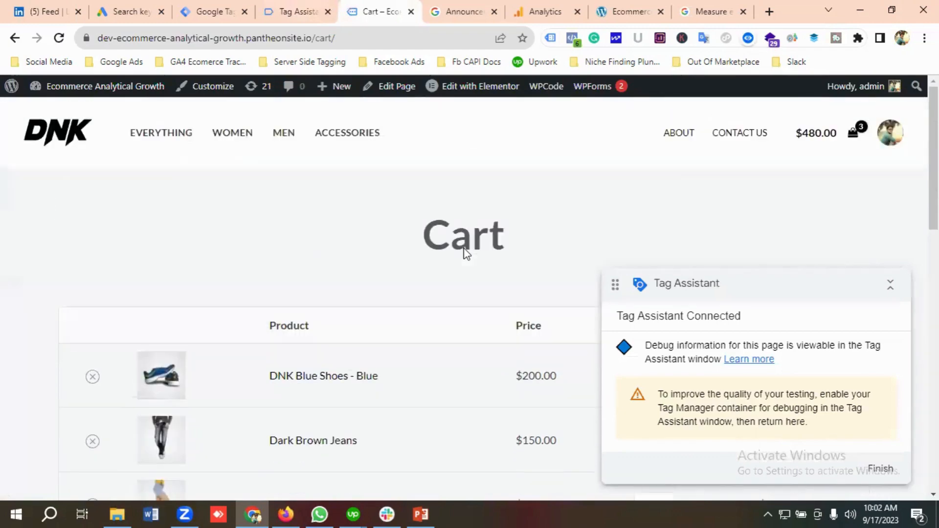
Switch to the GA4 ecommerce guide and show the tag configuration under Initiate the checkout process
click(215, 15)
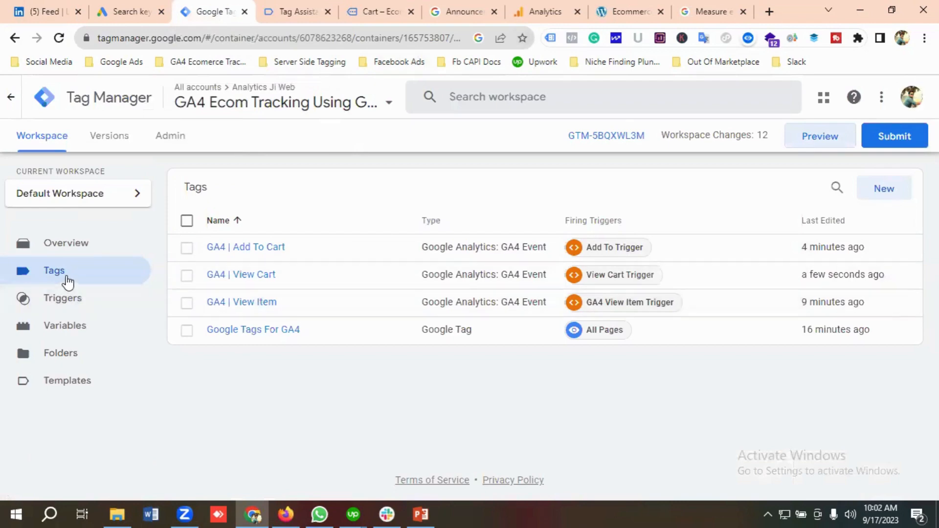
click(708, 12)
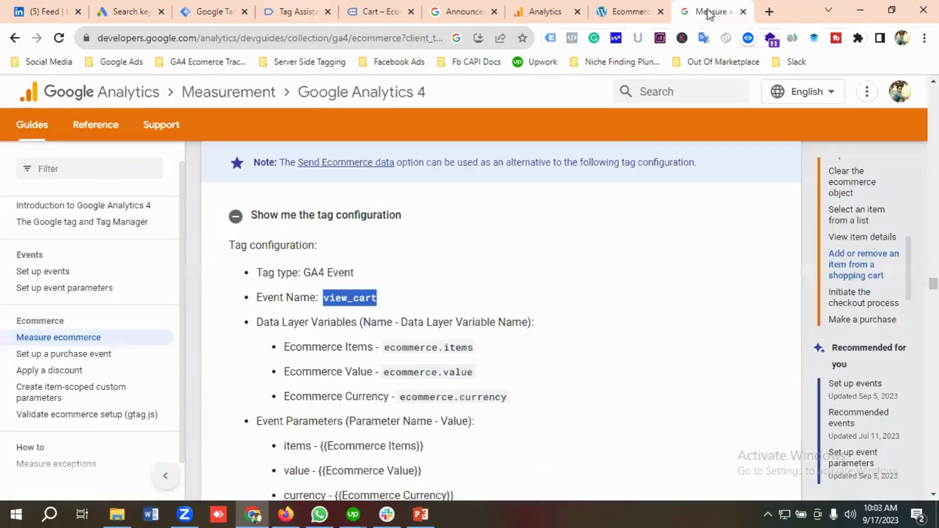
click(858, 300)
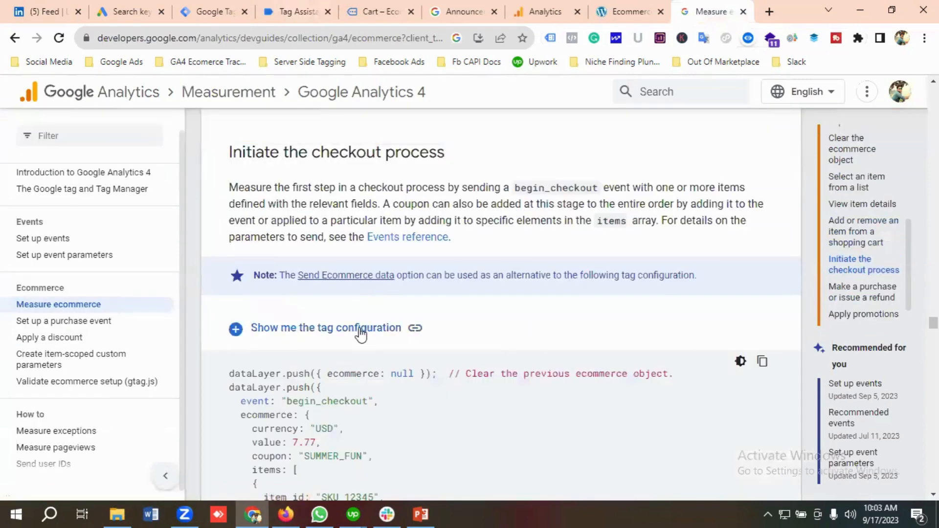
click(358, 328)
scroll(449, 337, down, 3)
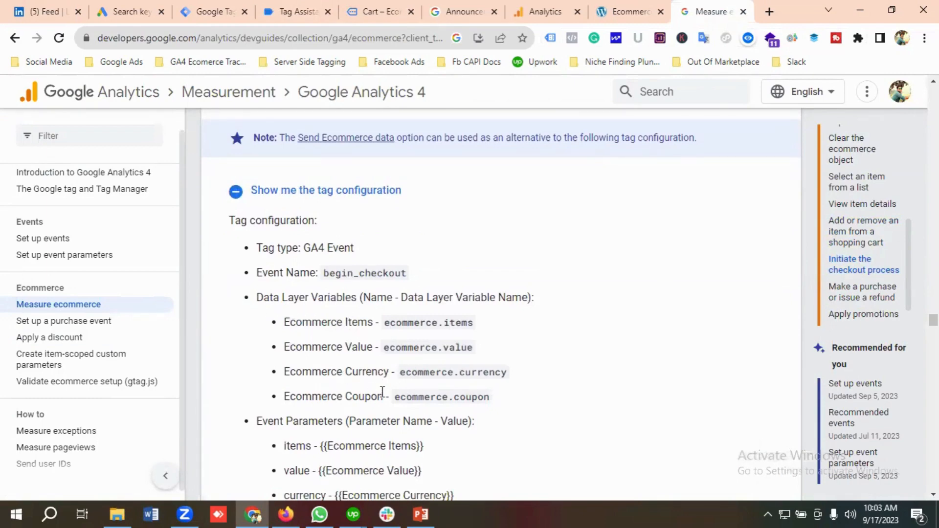
scroll(391, 385, down, 1)
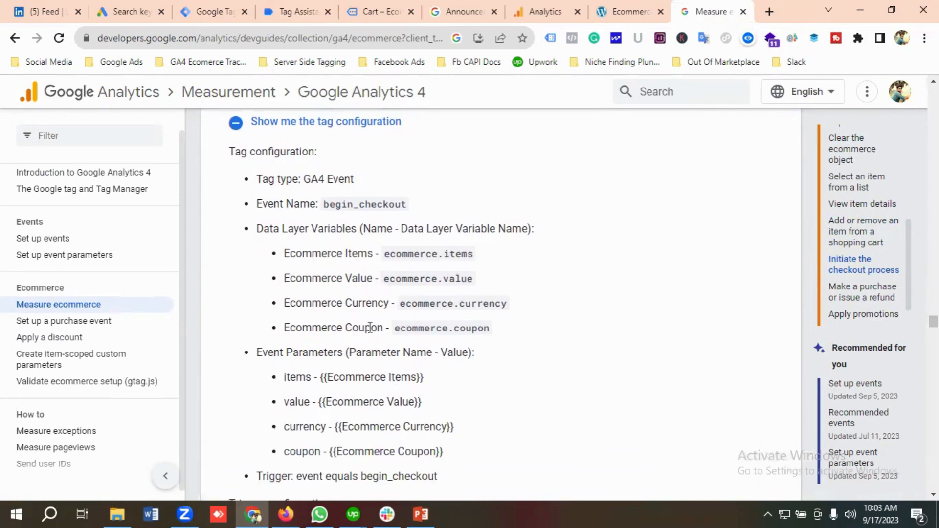
Start a new user-defined variable in Tag Manager named Ecommerce Coupon, copied from the guide
drag(384, 328, 284, 327)
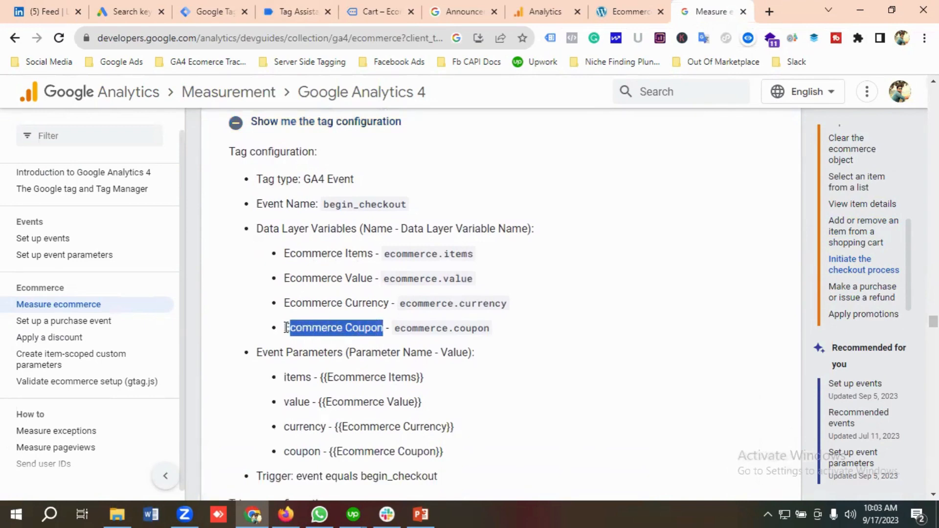
right_click(302, 331)
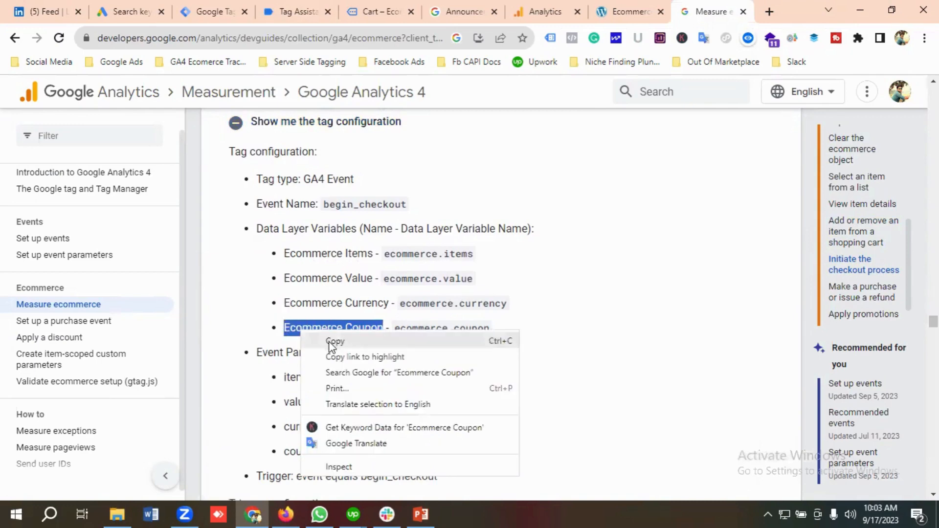
click(330, 340)
click(207, 5)
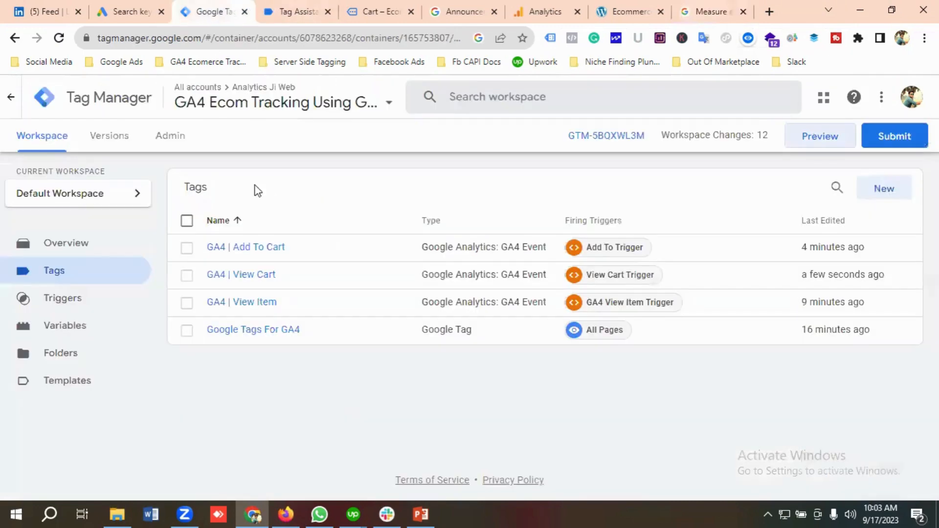
click(82, 332)
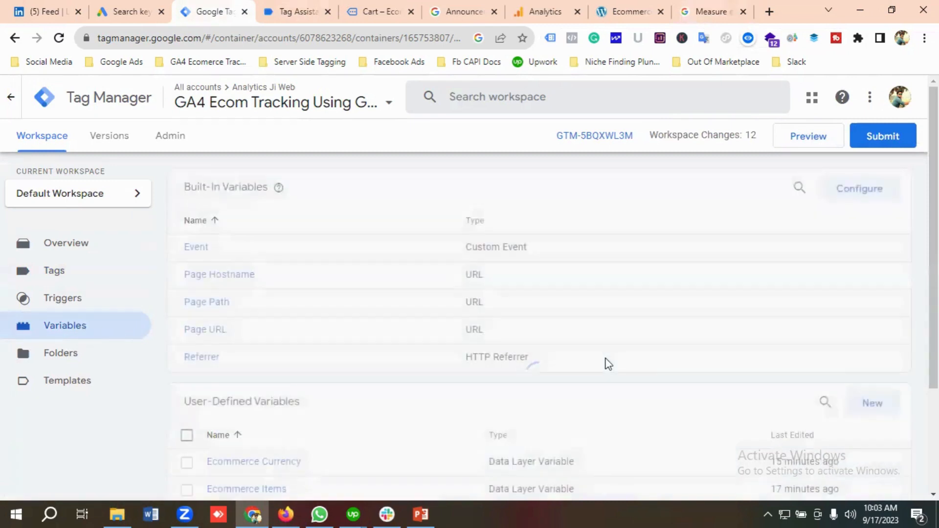
scroll(646, 348, down, 1)
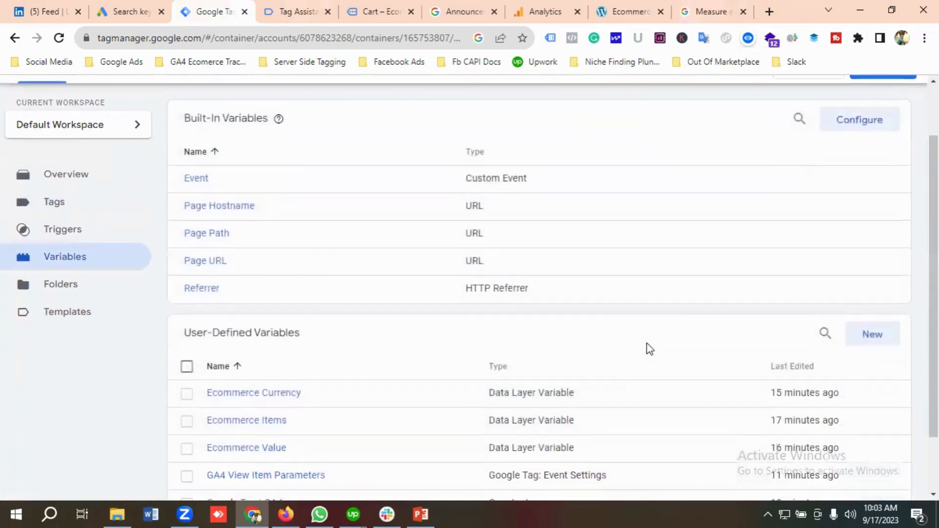
click(872, 335)
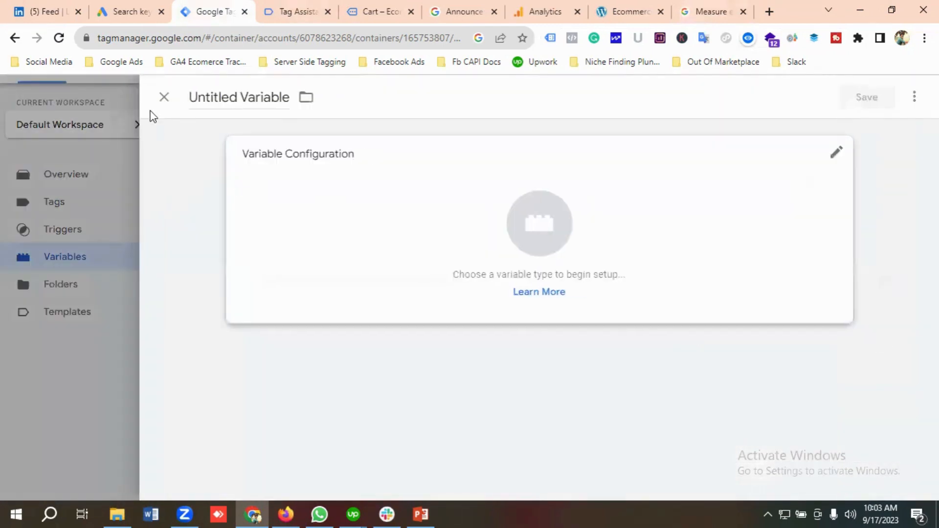
click(235, 96)
key(ctrl+v)
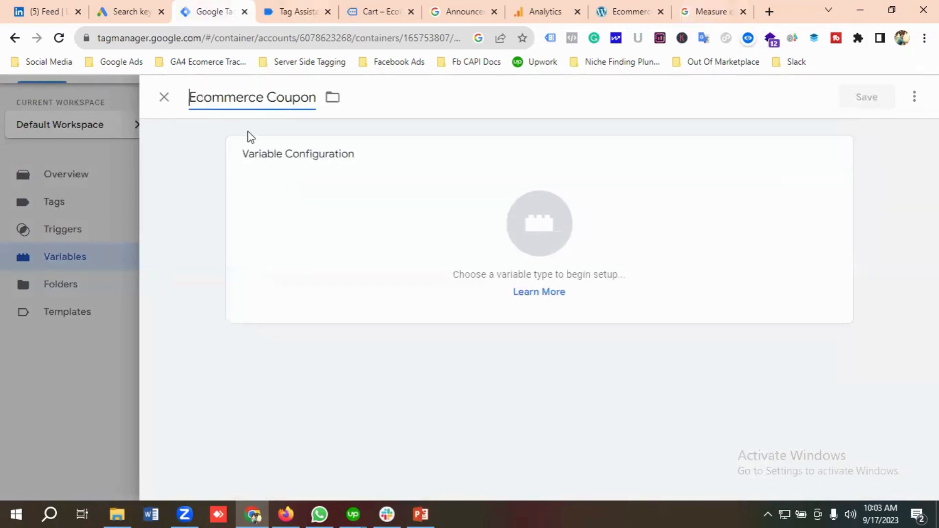
Set the Ecommerce Coupon variable's type to Data Layer Variable
click(531, 249)
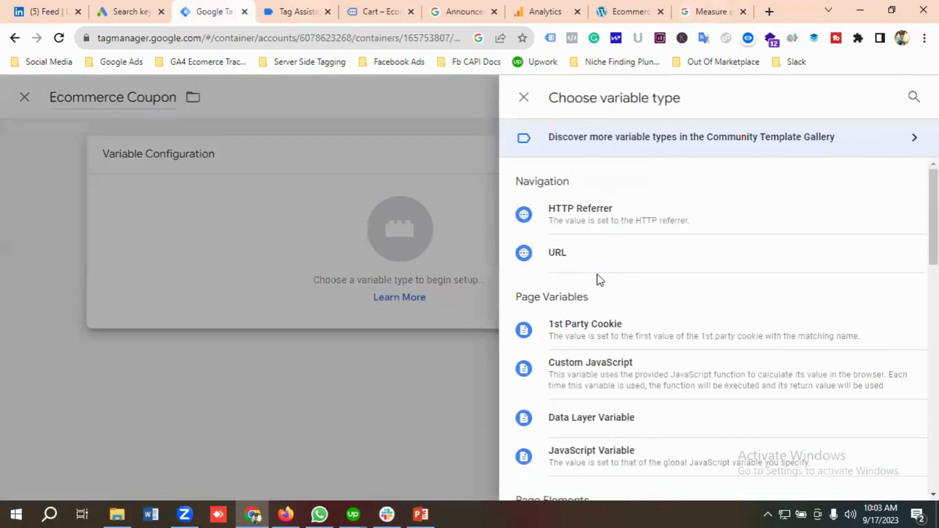
scroll(598, 278, down, 2)
scroll(603, 301, down, 1)
click(598, 289)
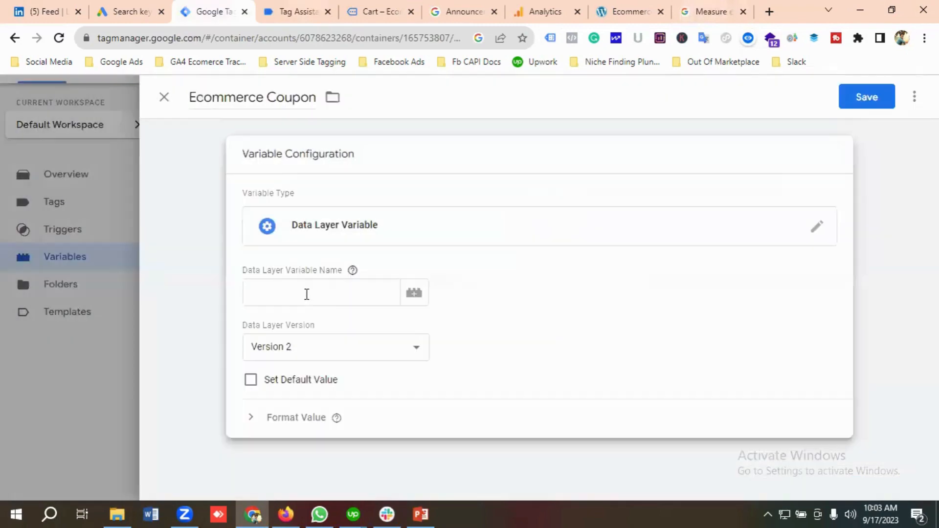
Set the Ecommerce Coupon variable's data layer variable name to ecommerce.coupon, copied from the GA4 ecommerce guide, and save the variable
click(305, 293)
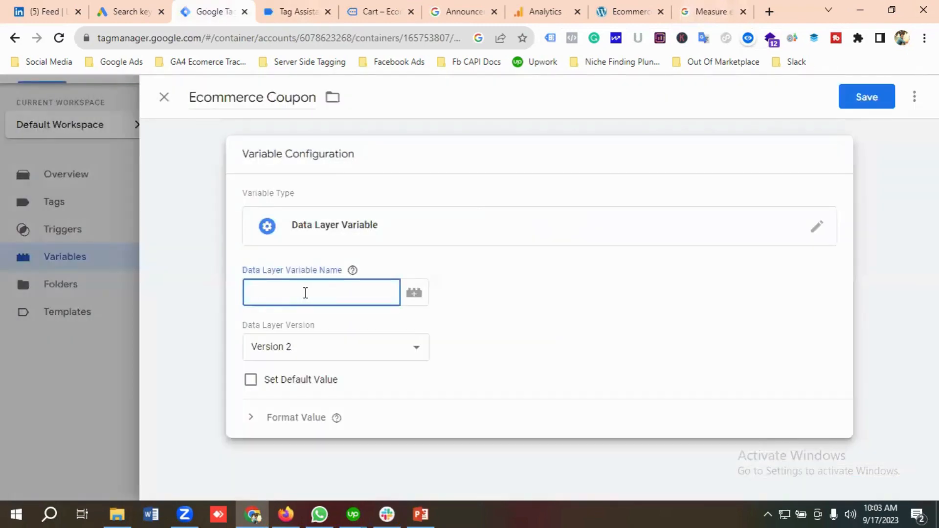
click(699, 12)
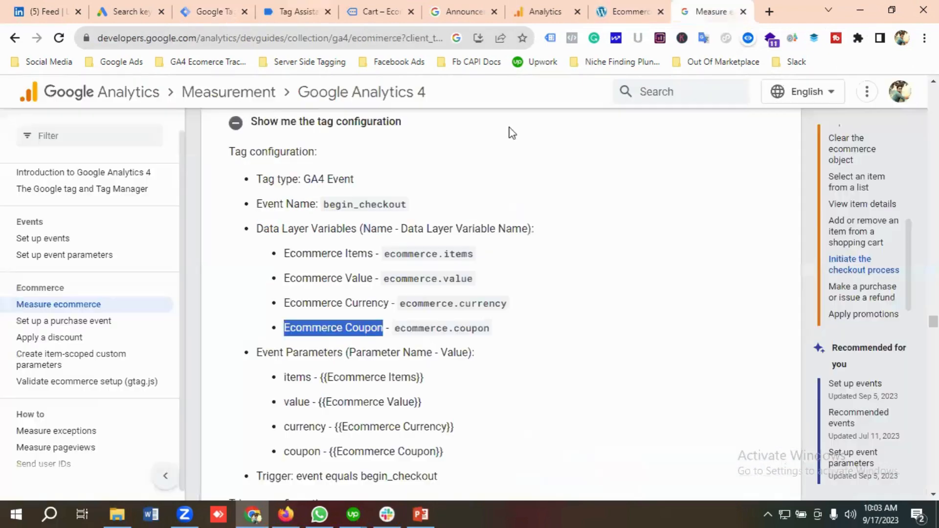
drag(394, 329, 490, 331)
right_click(475, 332)
click(503, 347)
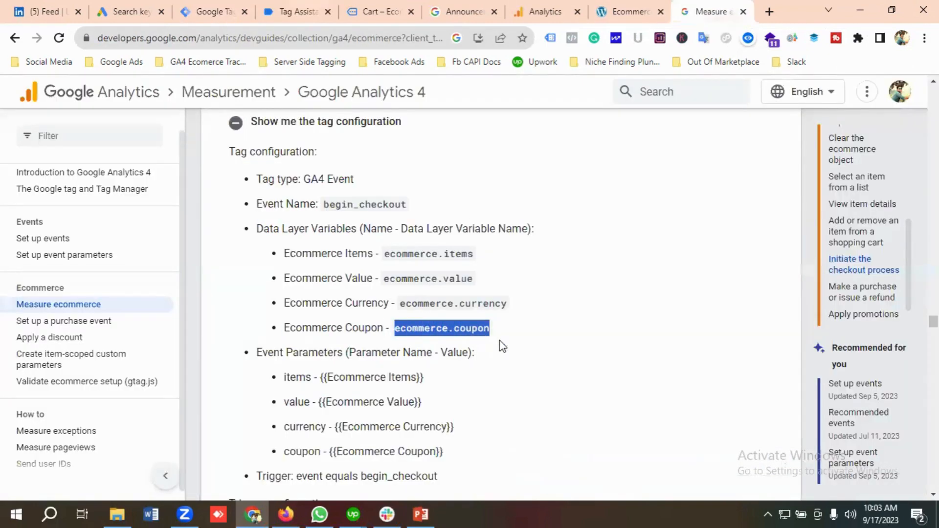
click(211, 11)
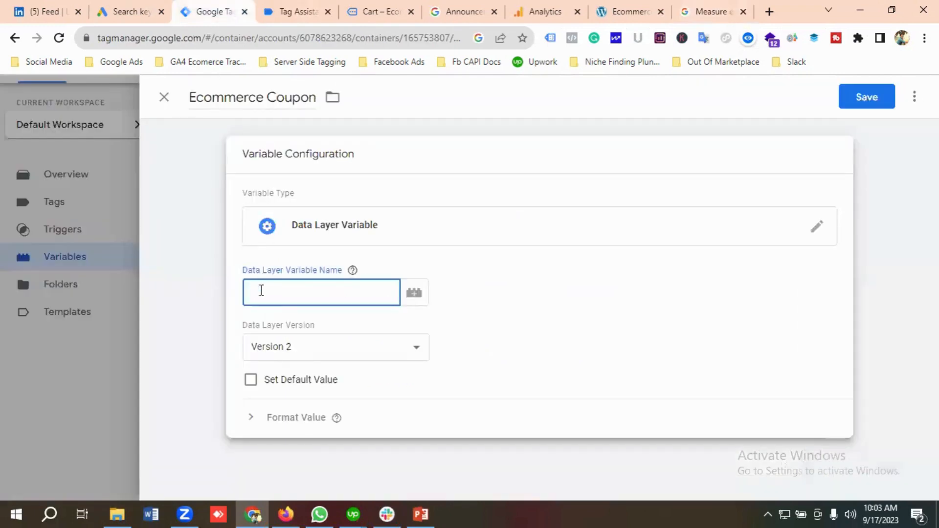
key(ctrl+v)
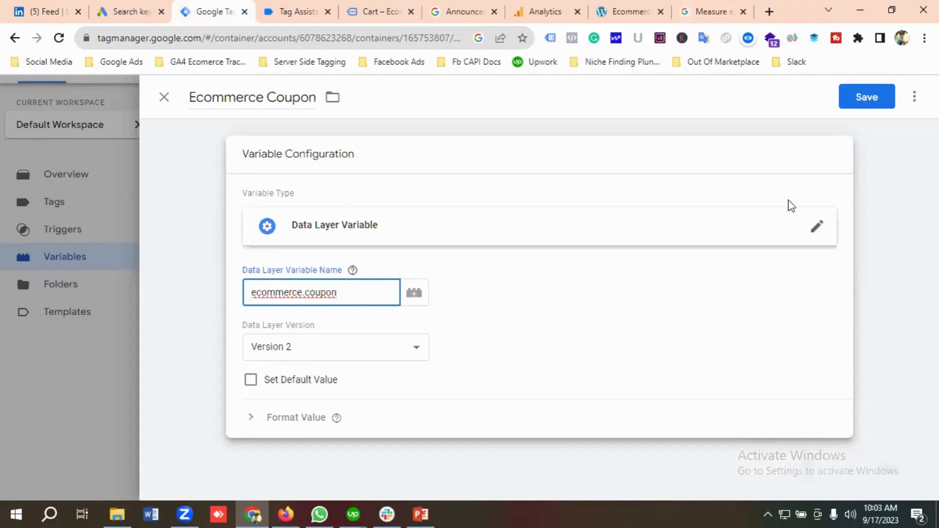
click(861, 99)
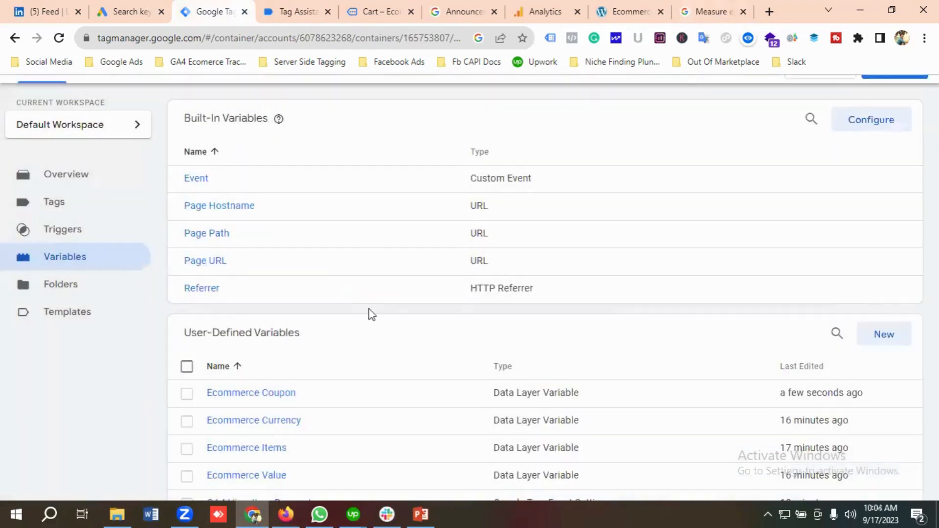
Start a new trigger in Tag Manager and name it Chekout Trigger
click(80, 237)
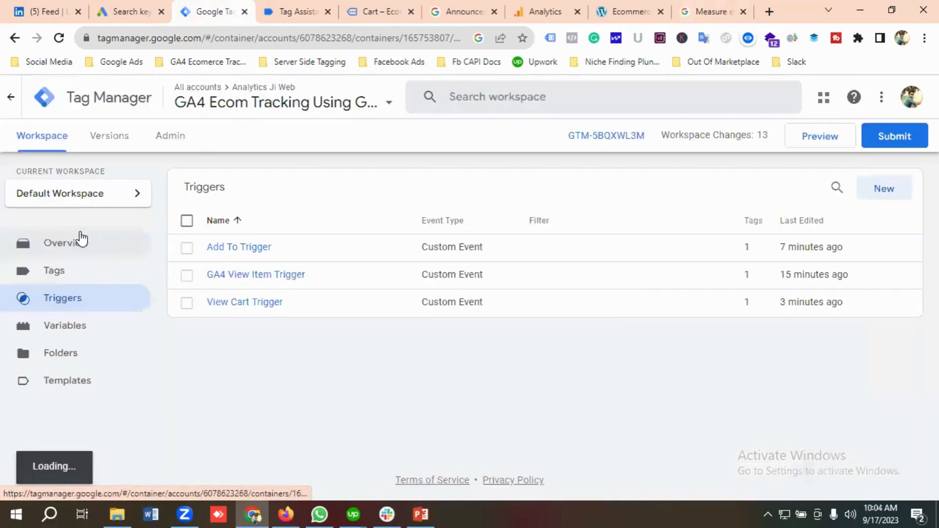
click(884, 189)
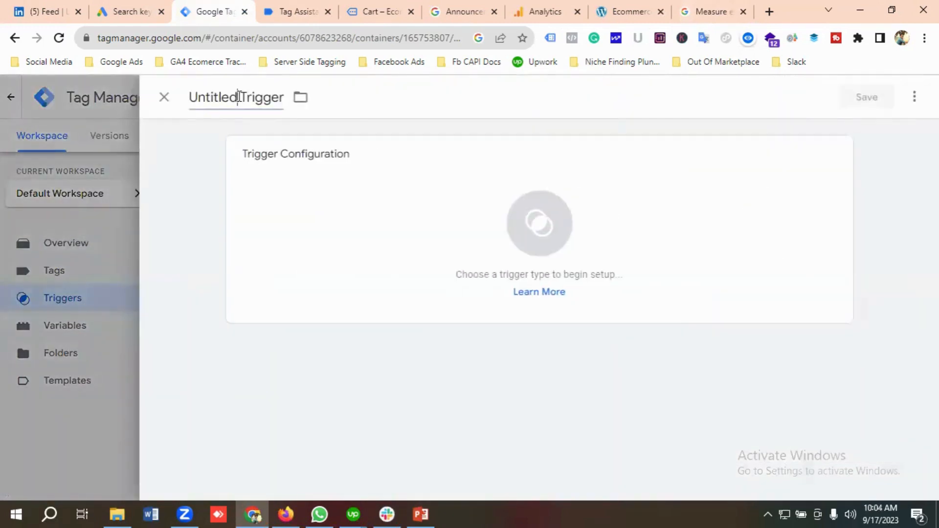
double_click(238, 97)
key(BackSpace)
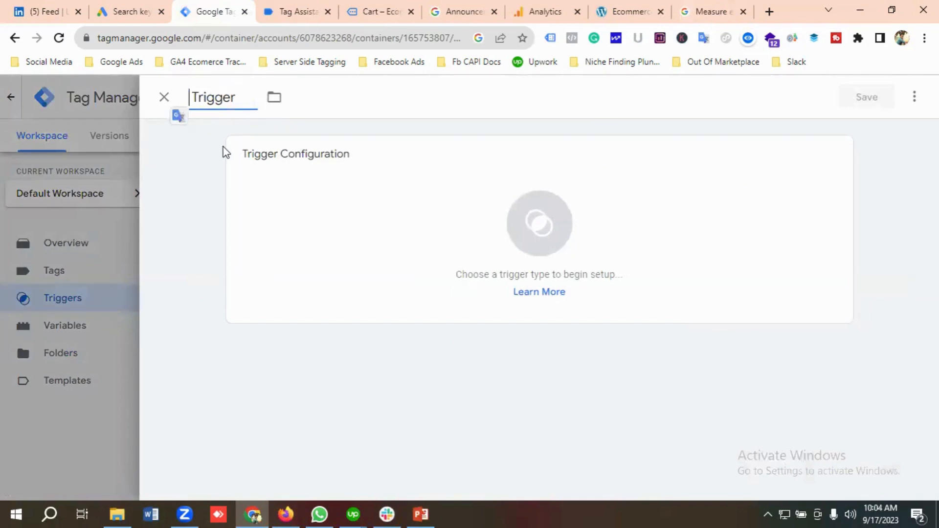
text(Chekout)
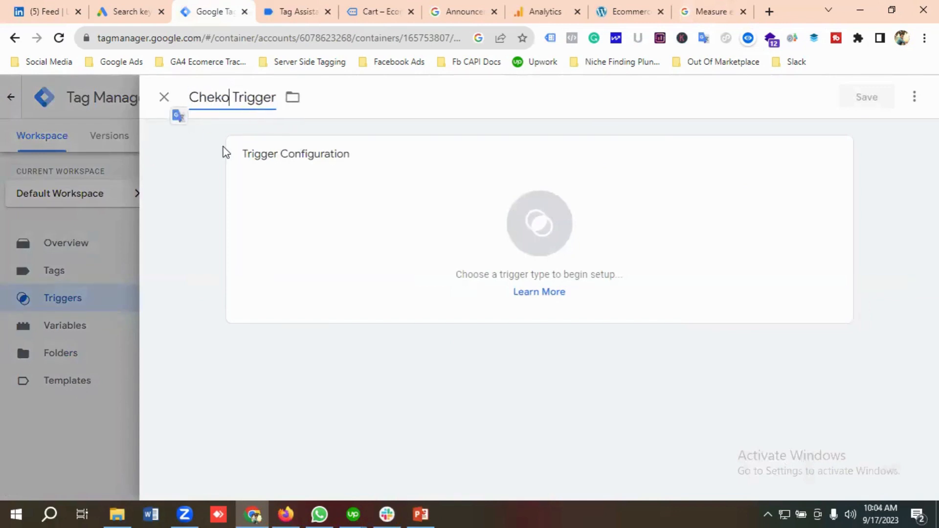
Set the Chekout Trigger's type to Custom Event
click(538, 248)
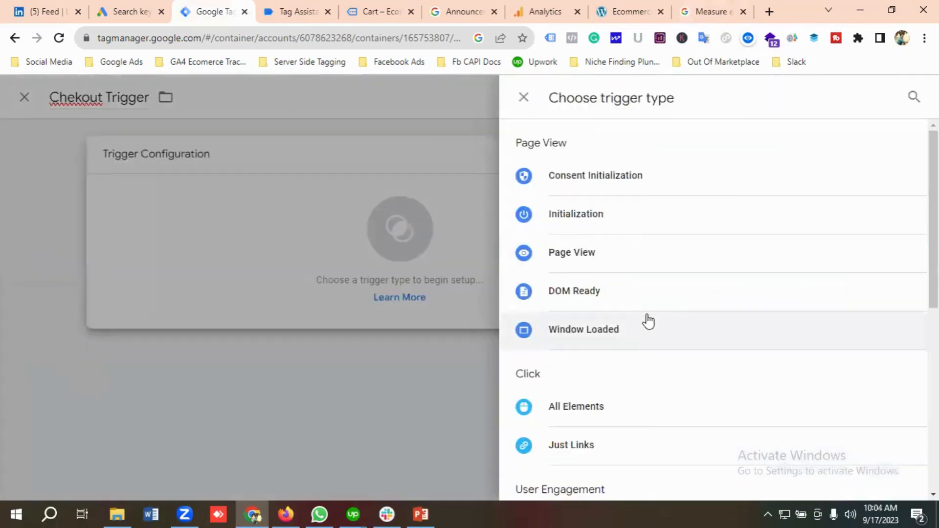
scroll(647, 320, down, 7)
click(589, 374)
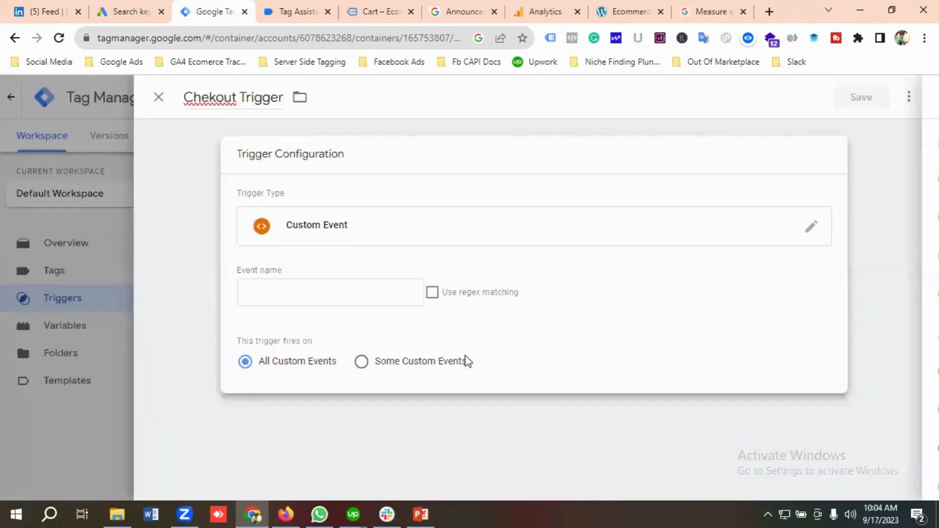
Set the trigger's event name to begin_checkout, copied from the GA4 ecommerce guide, and save the trigger
click(354, 293)
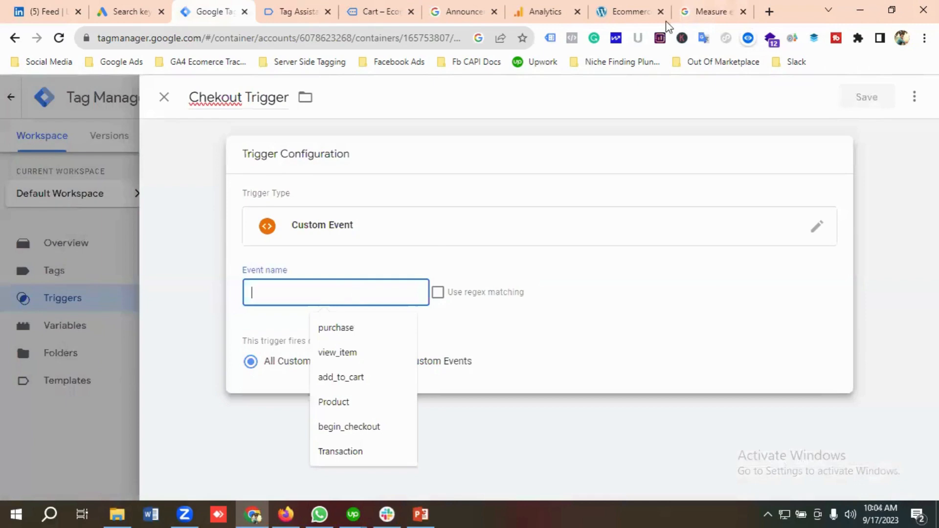
click(684, 12)
scroll(389, 296, up, 1)
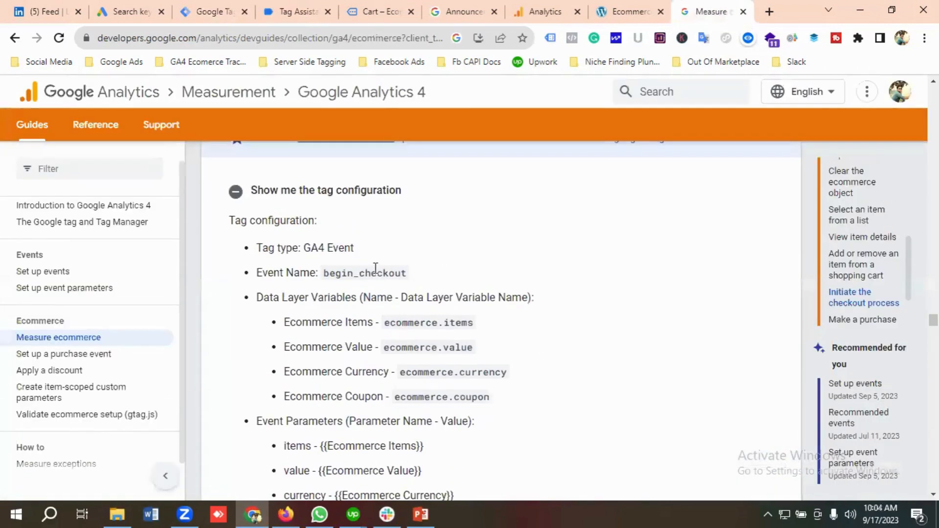
double_click(371, 273)
right_click(375, 270)
click(401, 281)
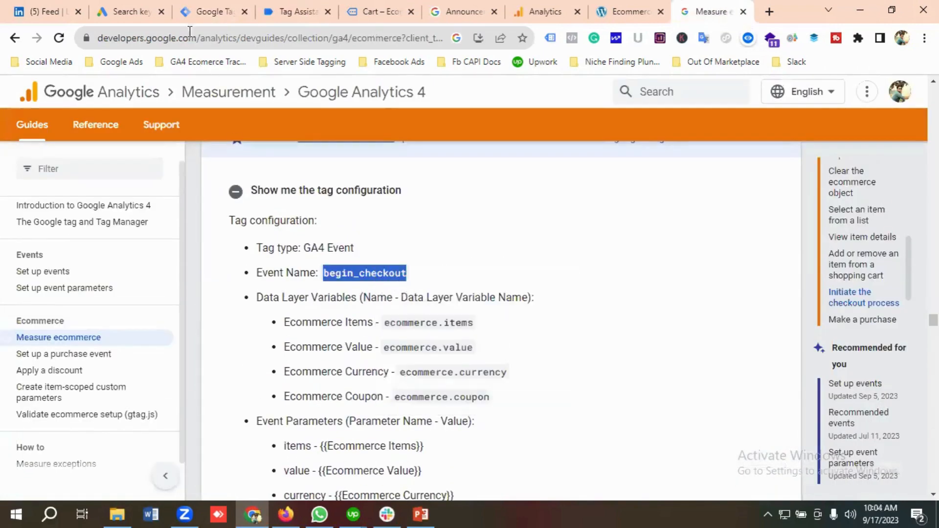
click(208, 12)
click(287, 297)
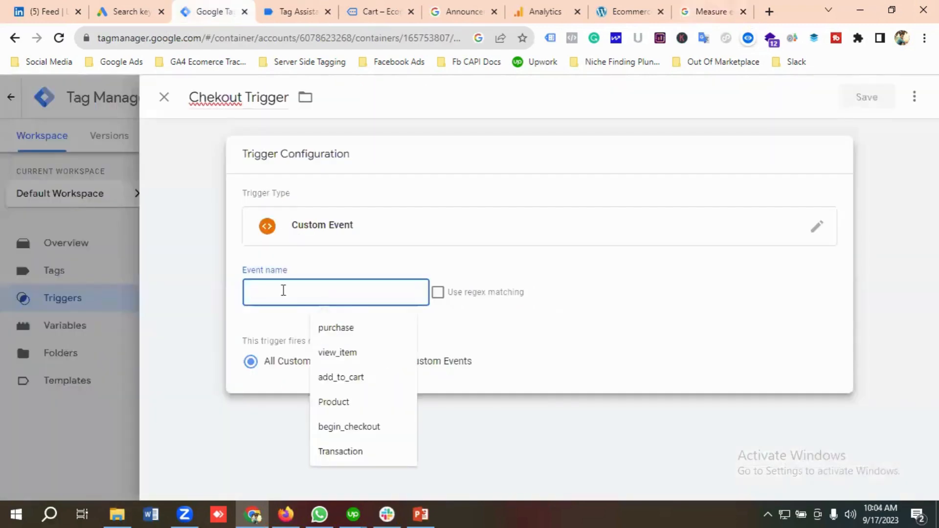
key(ctrl+v)
click(867, 98)
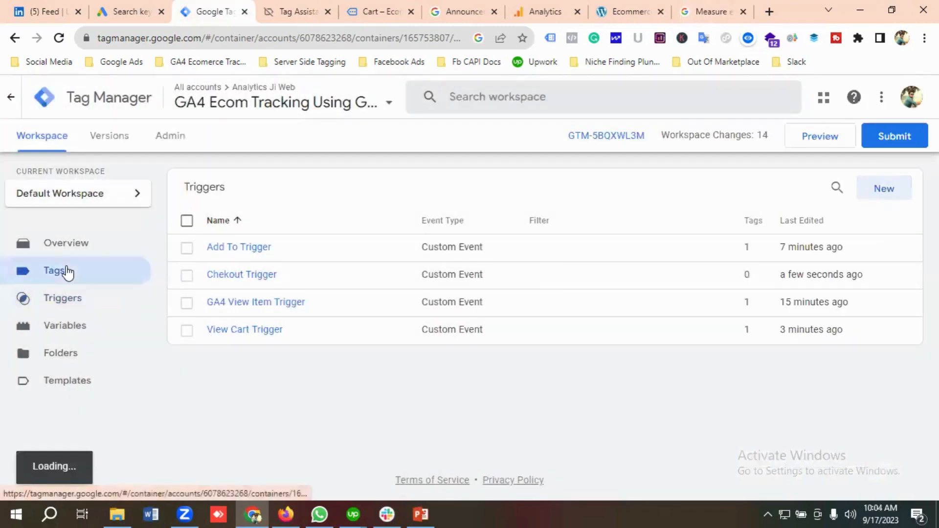
Make a copy of the GA4 | Add To Cart tag
click(67, 272)
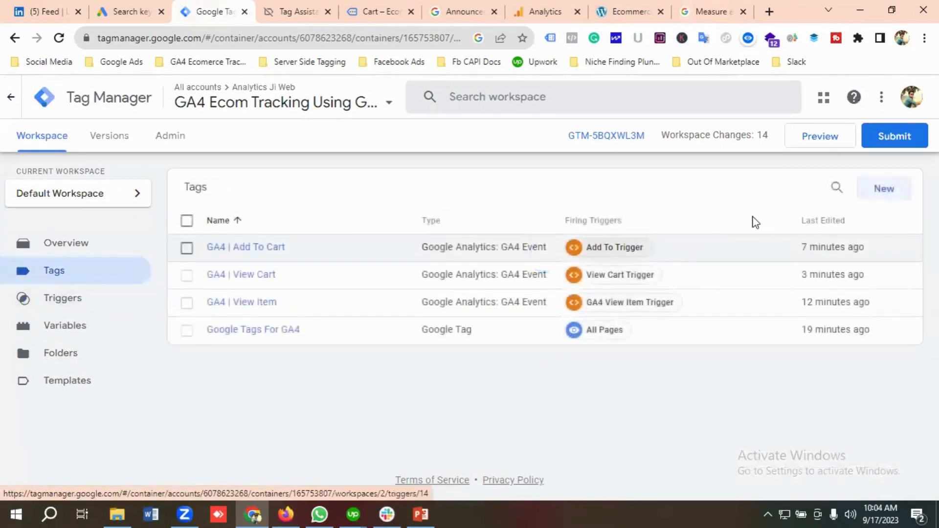
click(223, 249)
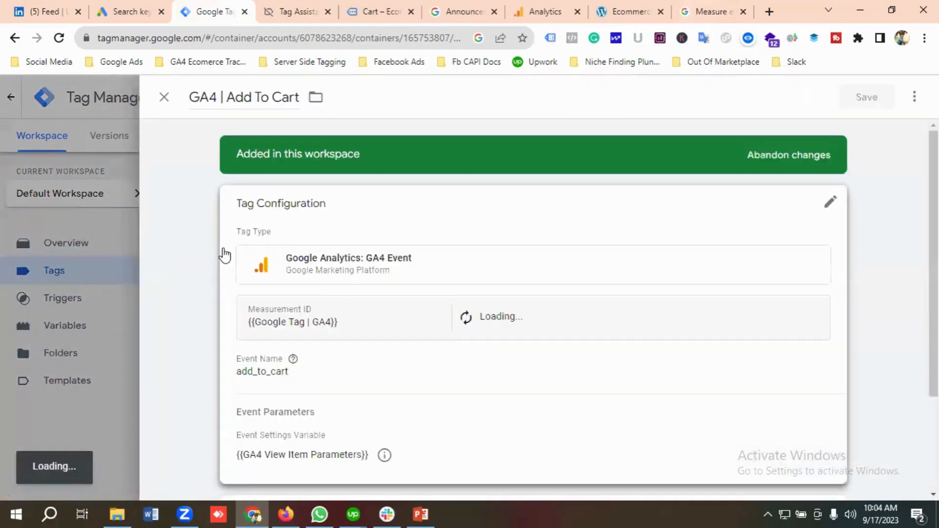
click(914, 97)
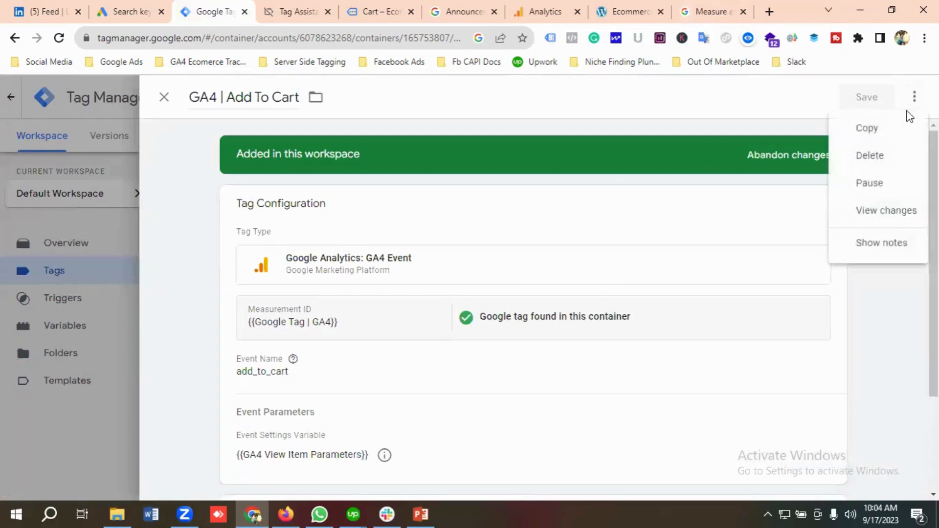
click(868, 137)
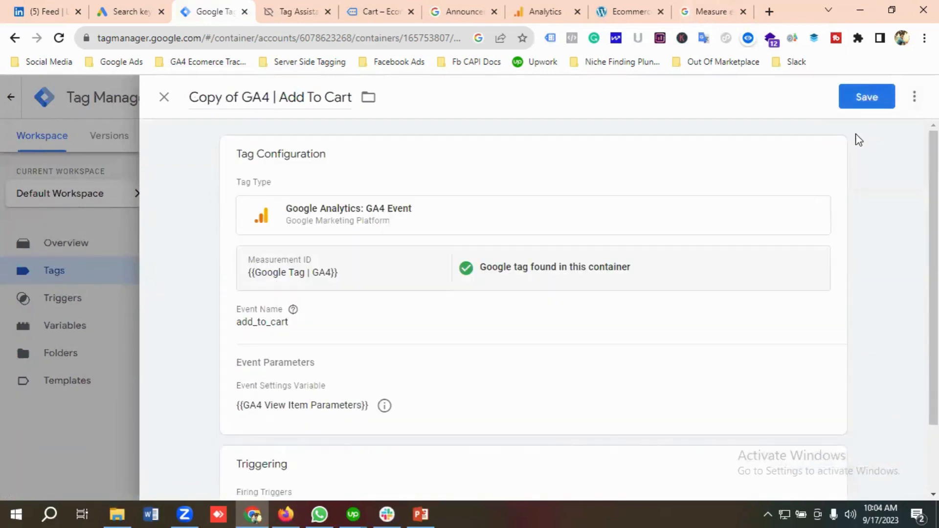
Rename the copied tag as GA4 | Begin Checkout
click(240, 99)
key(BackSpace)
key(BackSpace)
key(BackSpace)
key(BackSpace)
key(BackSpace)
key(BackSpace)
key(BackSpace)
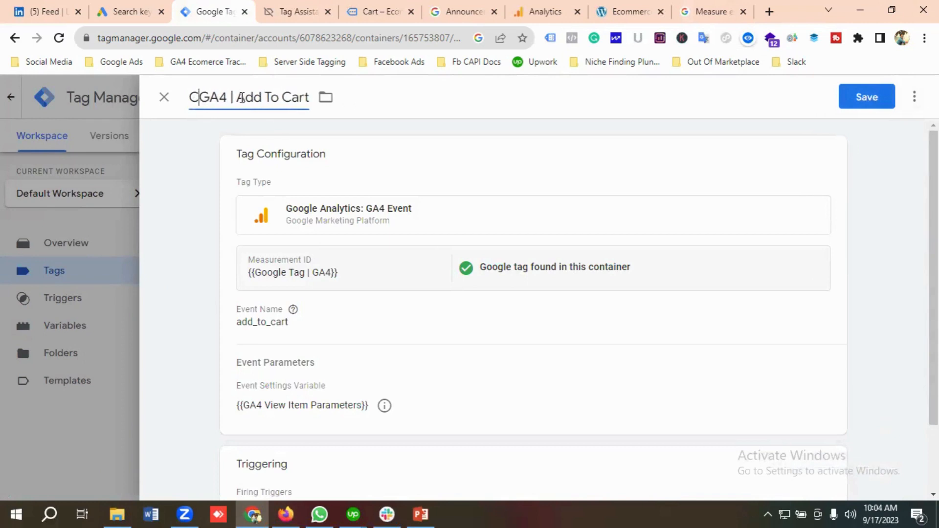
key(BackSpace)
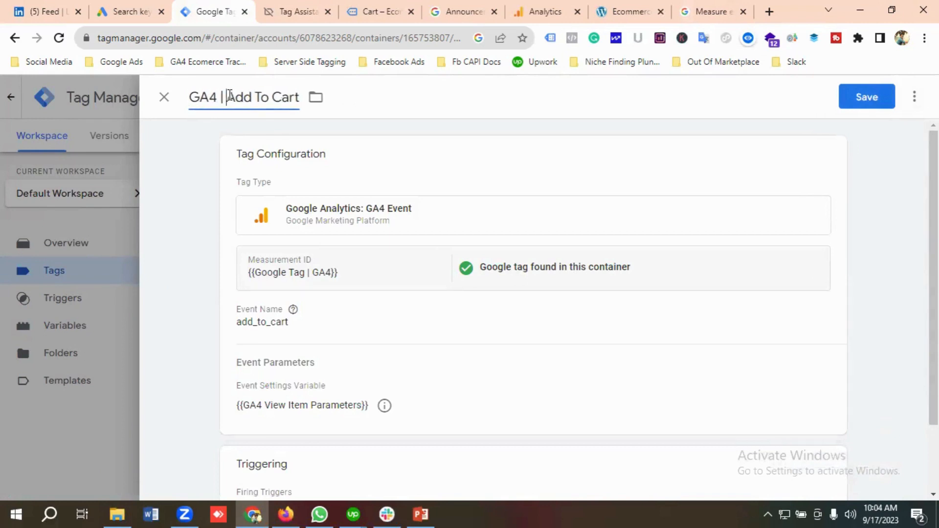
drag(229, 96, 300, 108)
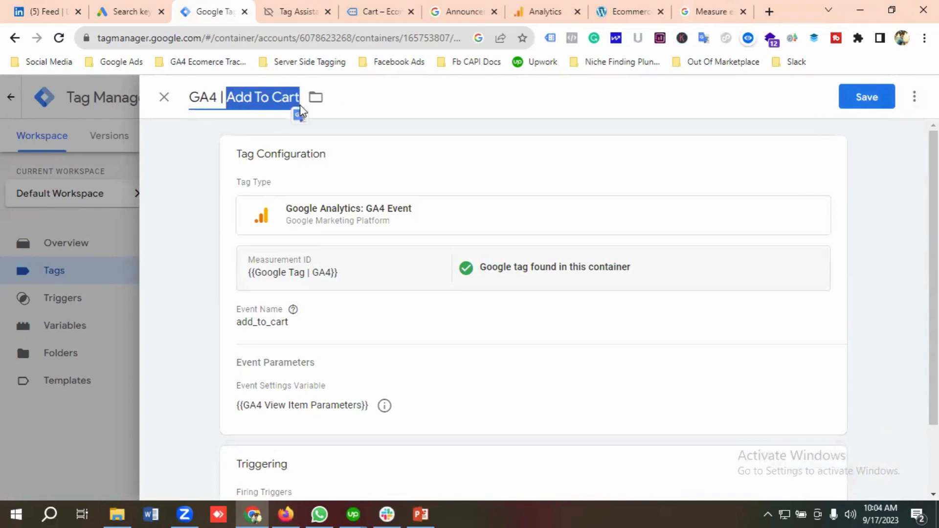
key(BackSpace)
text(Beg)
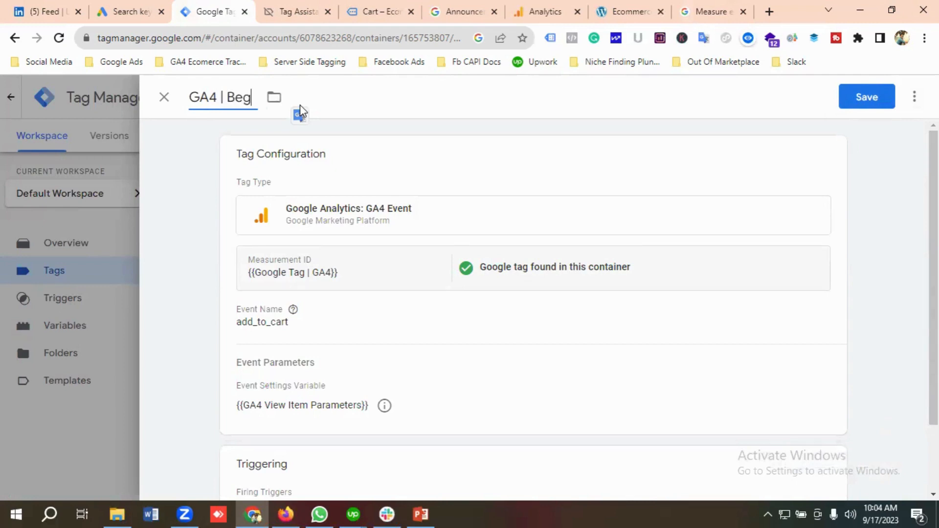
text(in Checkout)
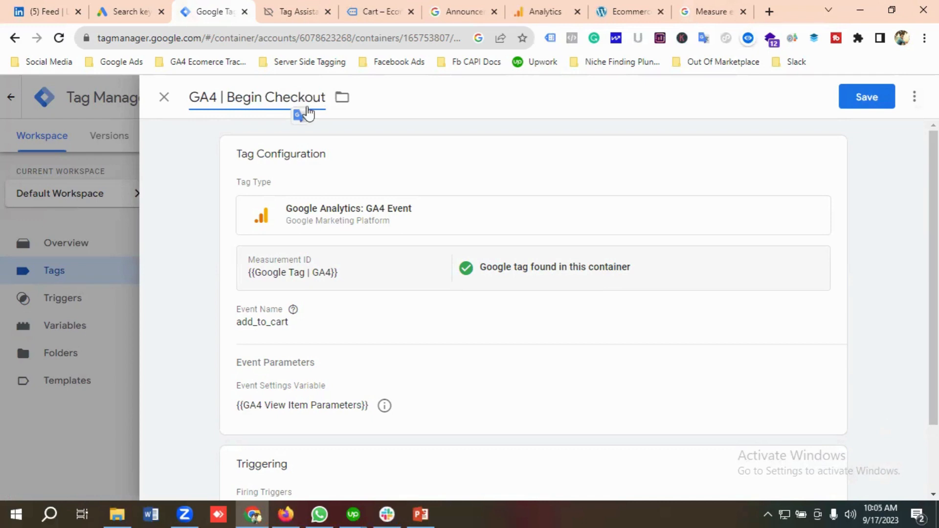
Replace the GA4 | Begin Checkout tag's event name with begin_checkout, copied from the GA4 ecommerce guide
click(328, 331)
scroll(329, 327, down, 1)
click(319, 299)
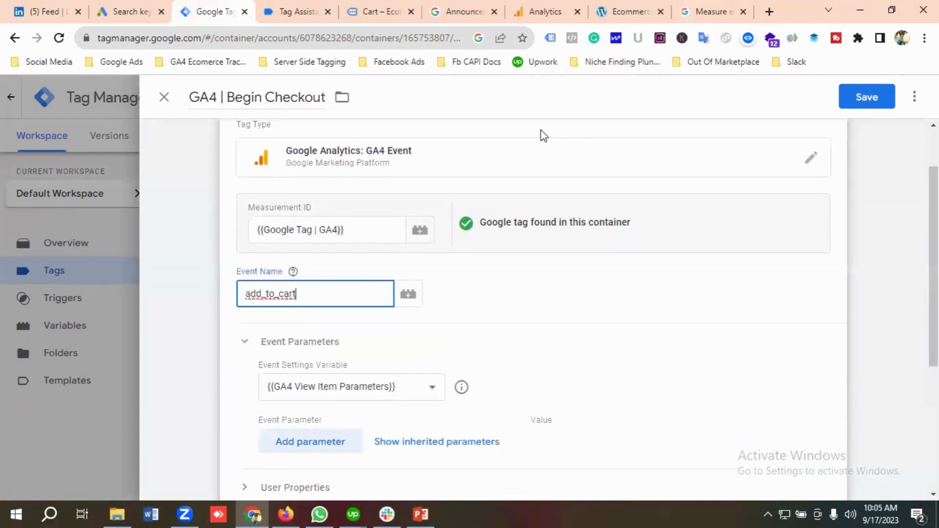
click(707, 14)
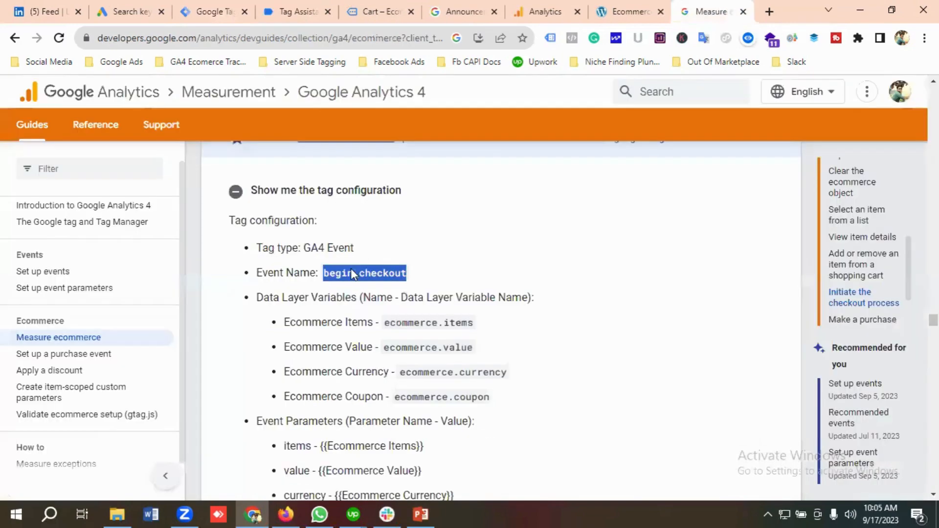
right_click(351, 273)
click(384, 279)
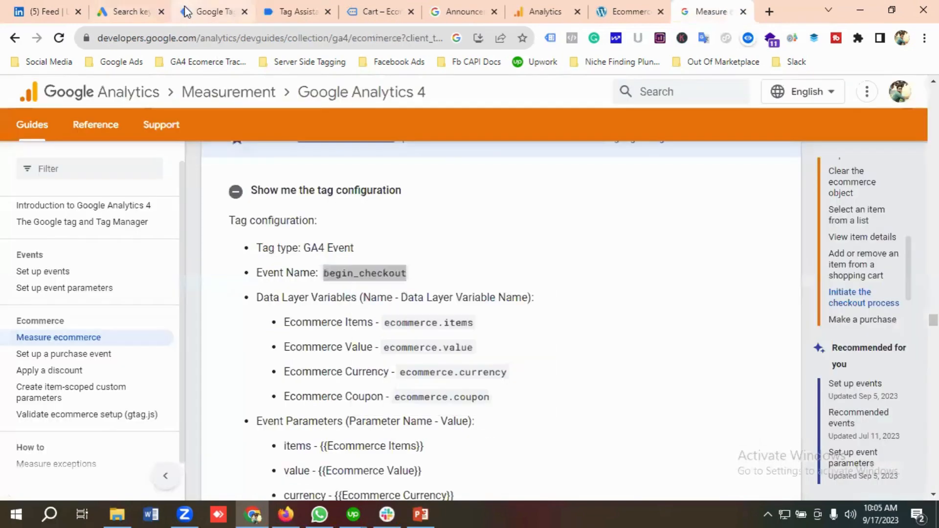
click(186, 12)
double_click(318, 297)
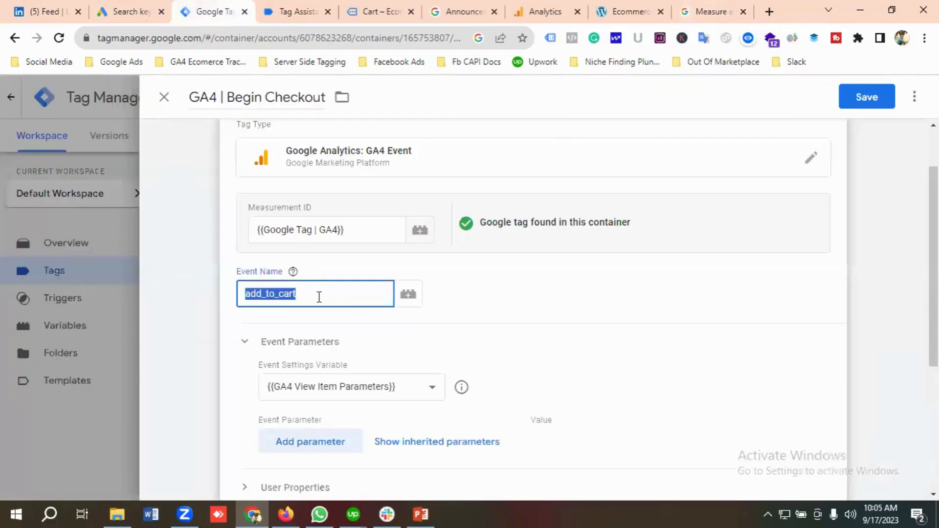
key(ctrl+v)
Set the tag's event settings variable to None and add four empty event parameter rows
scroll(372, 303, down, 1)
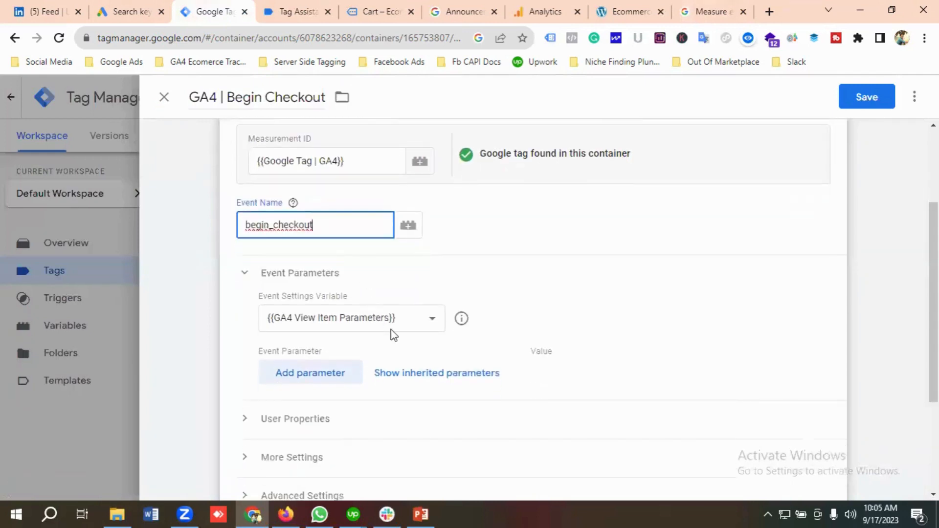
click(329, 323)
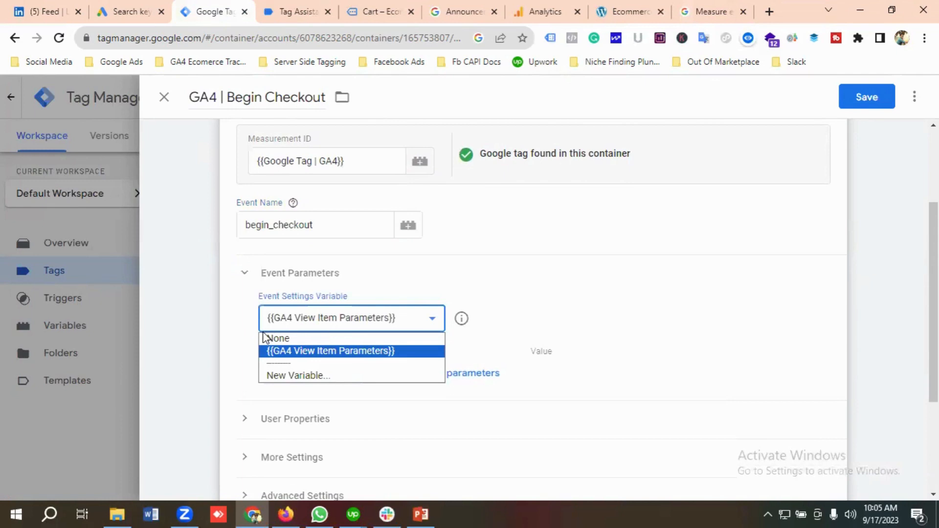
click(281, 337)
scroll(313, 316, down, 1)
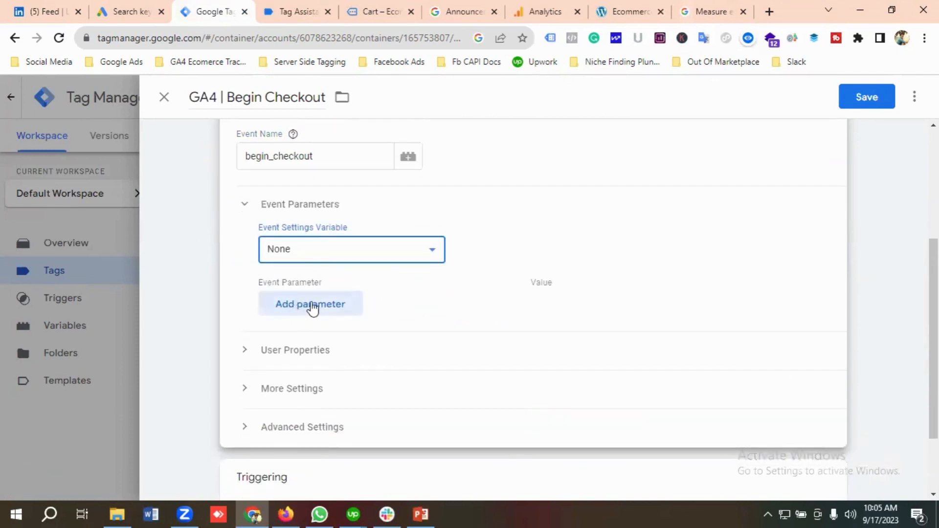
click(306, 308)
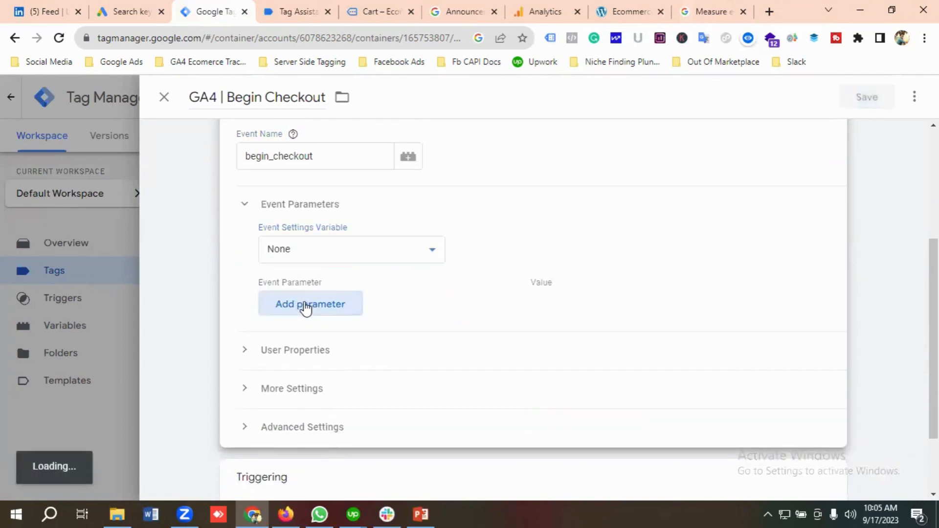
click(300, 344)
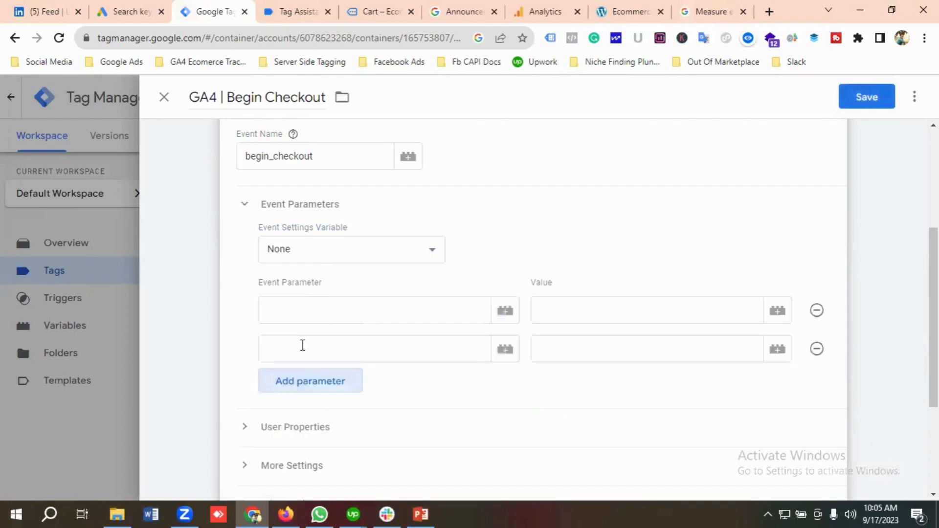
click(300, 391)
click(311, 421)
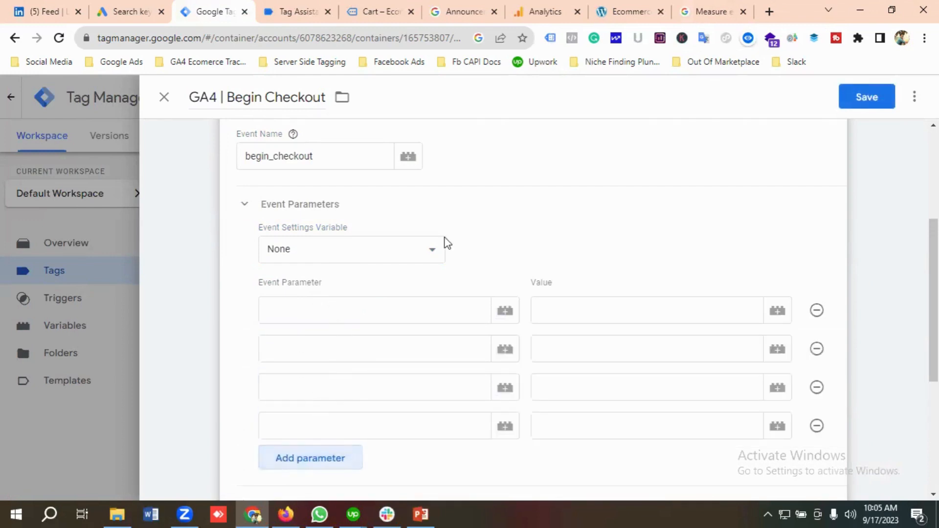
Copy the parameter name items from the GA4 ecommerce guide into the tag's first event parameter row
click(695, 20)
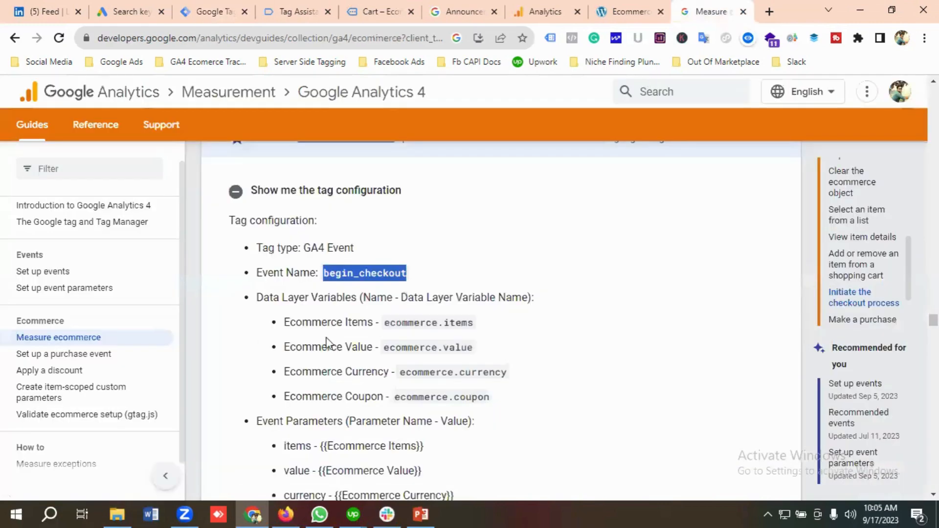
scroll(357, 340, down, 1)
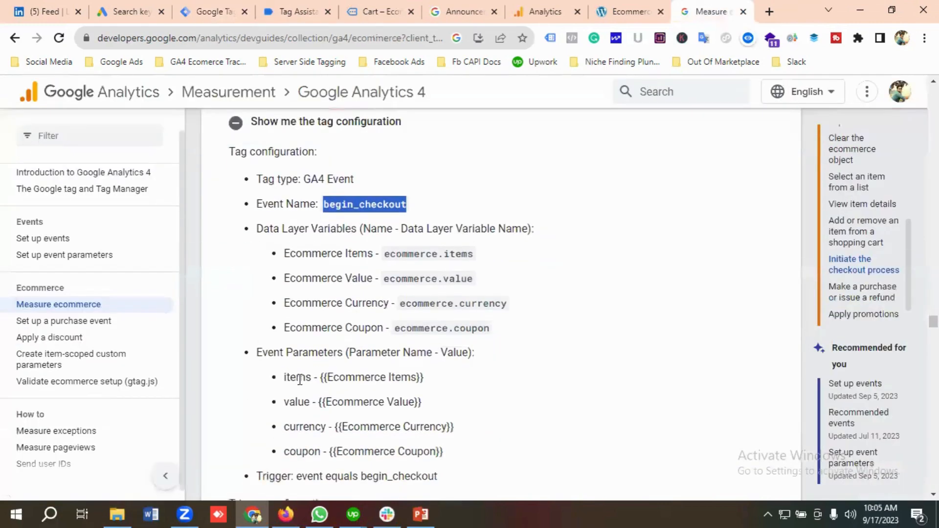
double_click(297, 378)
right_click(301, 381)
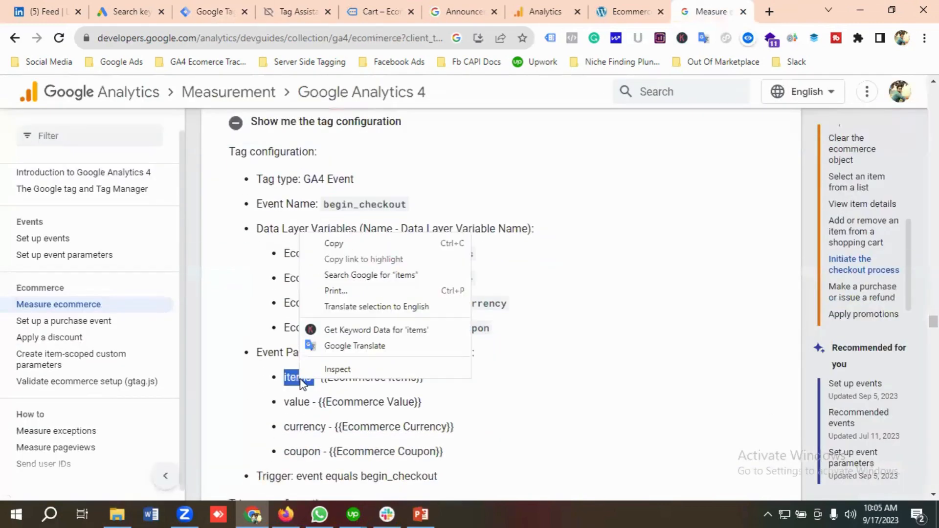
click(333, 243)
click(209, 14)
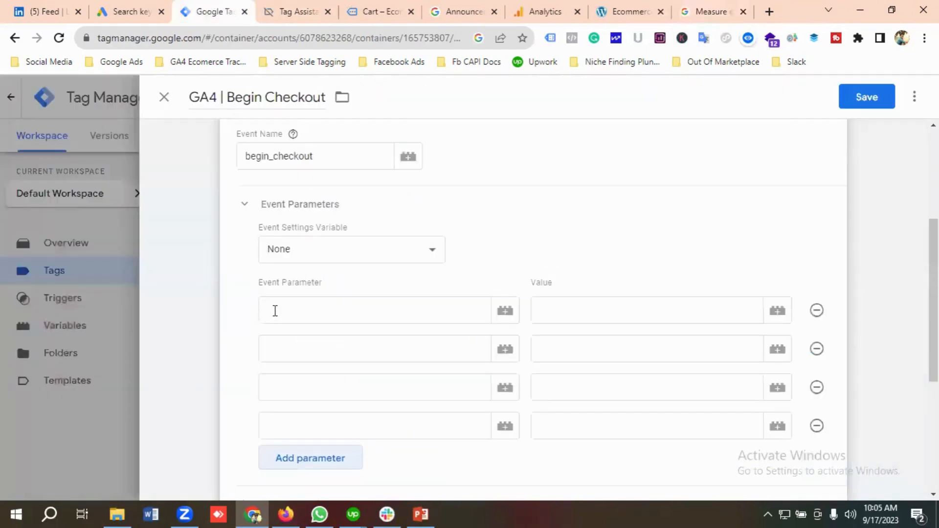
click(274, 311)
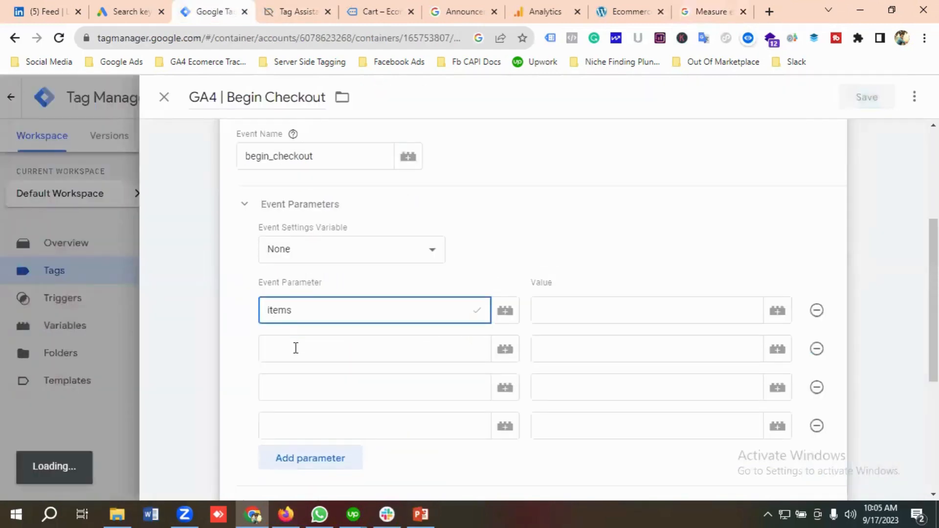
Name the second event parameter value, copied from the guide's begin_checkout tag configuration
click(295, 349)
click(704, 12)
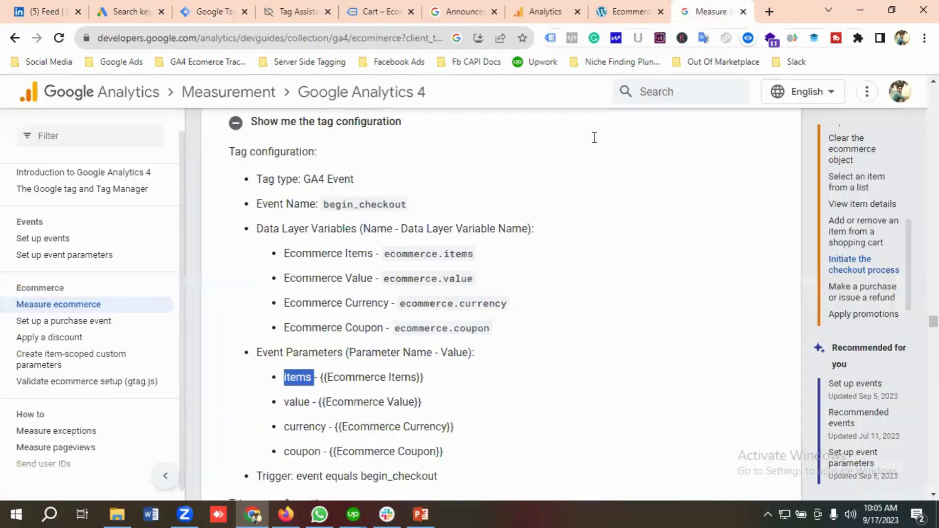
double_click(297, 401)
right_click(298, 402)
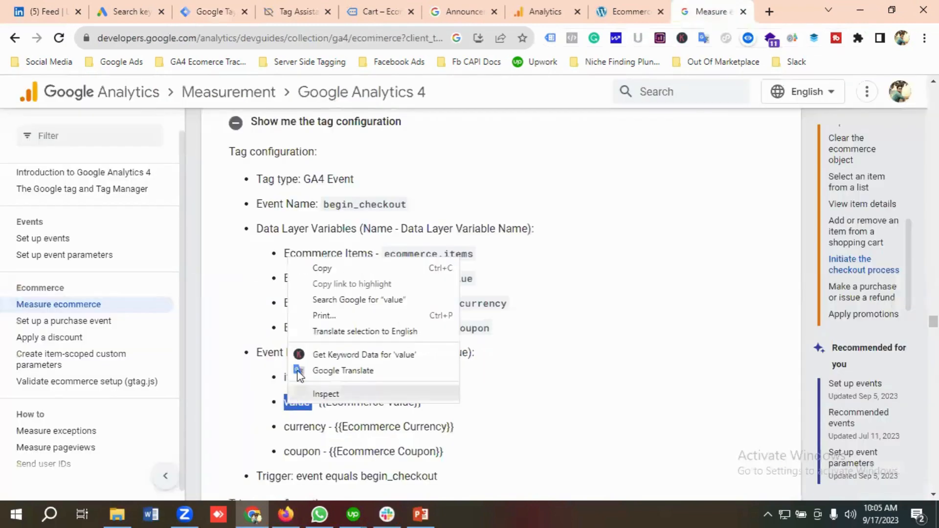
click(326, 270)
click(218, 12)
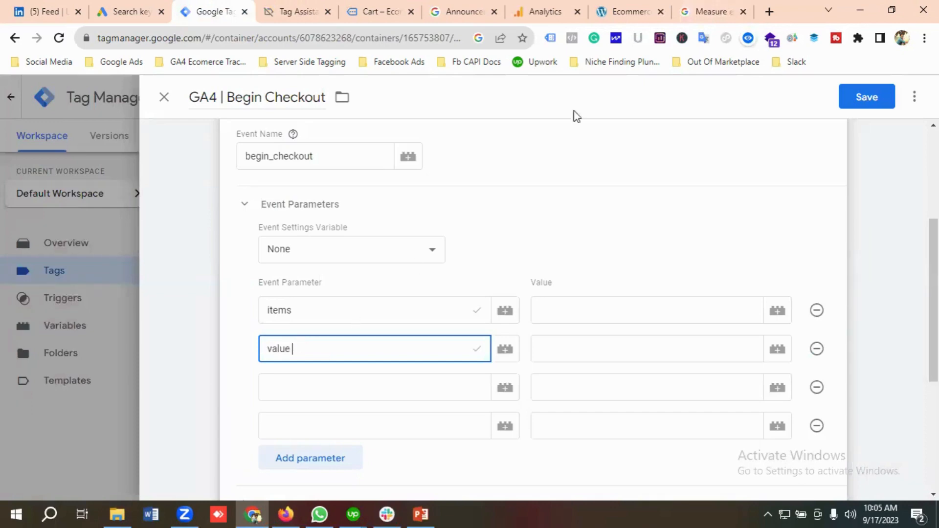
Name the third event parameter currency, copied from the GA4 ecommerce guide
click(704, 12)
scroll(352, 363, down, 3)
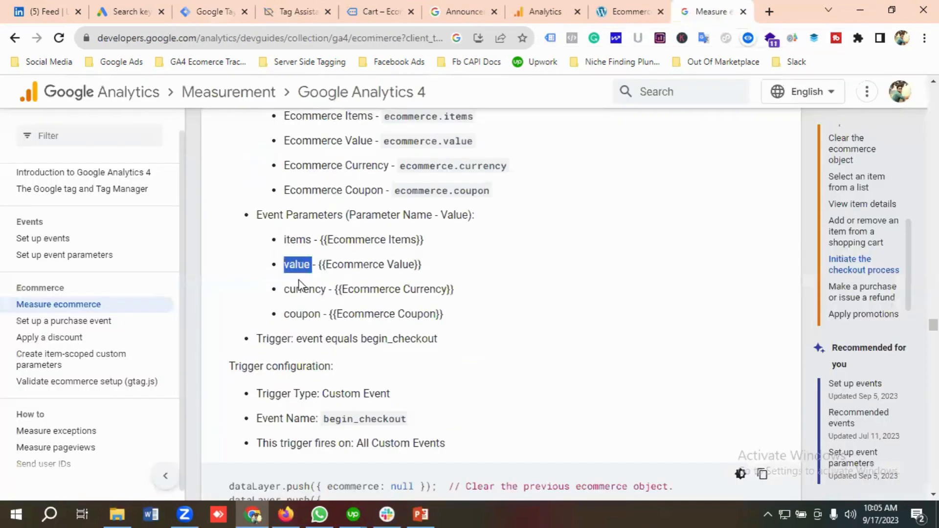
double_click(296, 290)
right_click(316, 288)
click(329, 305)
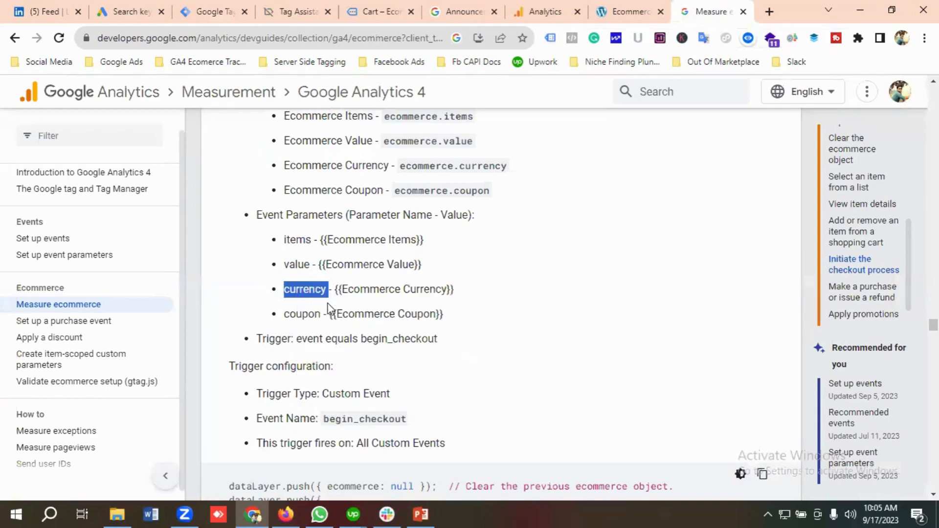
click(249, 16)
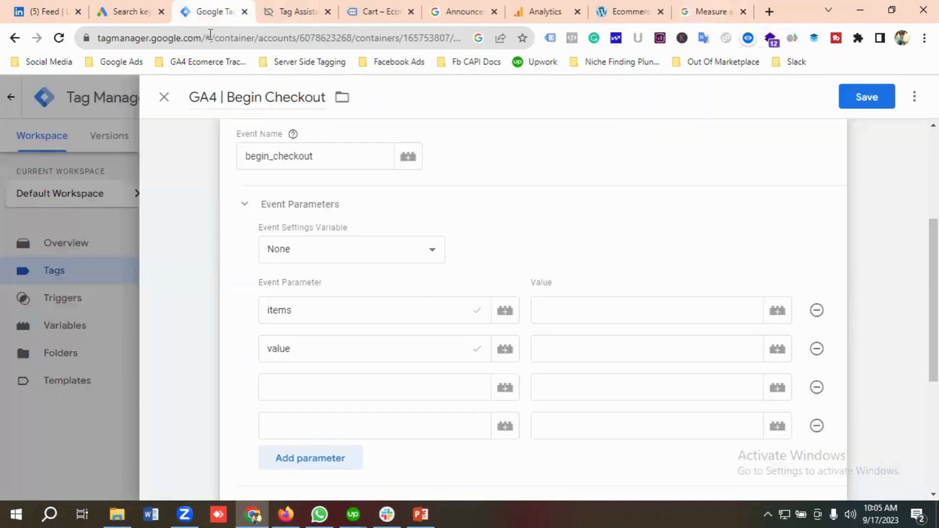
click(297, 386)
key(ctrl+v)
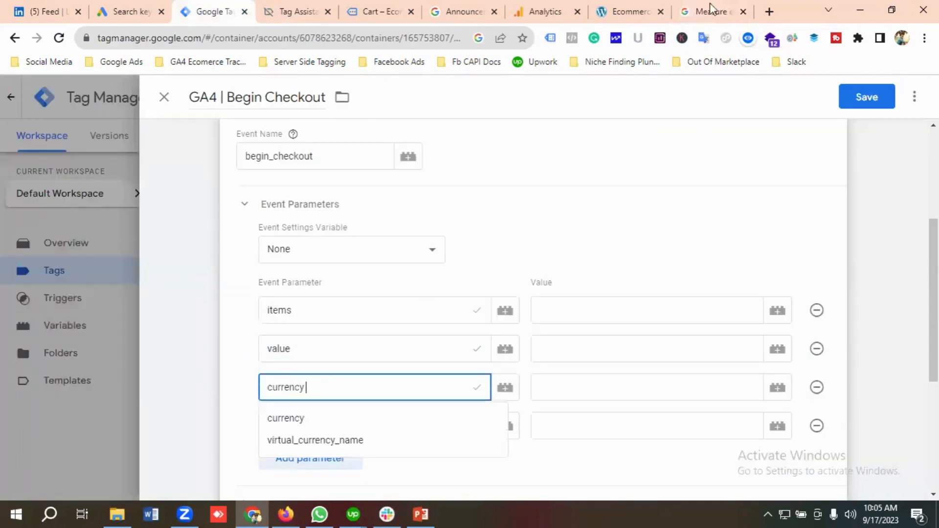
click(293, 418)
Copy the parameter name coupon from the GA4 ecommerce guide into the fourth event parameter row
scroll(490, 251, down, 2)
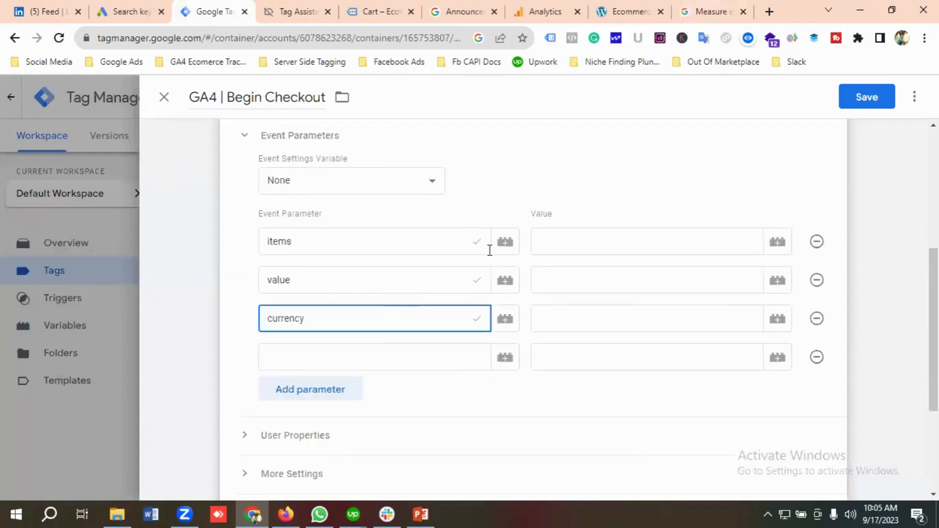
key(ctrl+9)
right_click(315, 314)
click(338, 327)
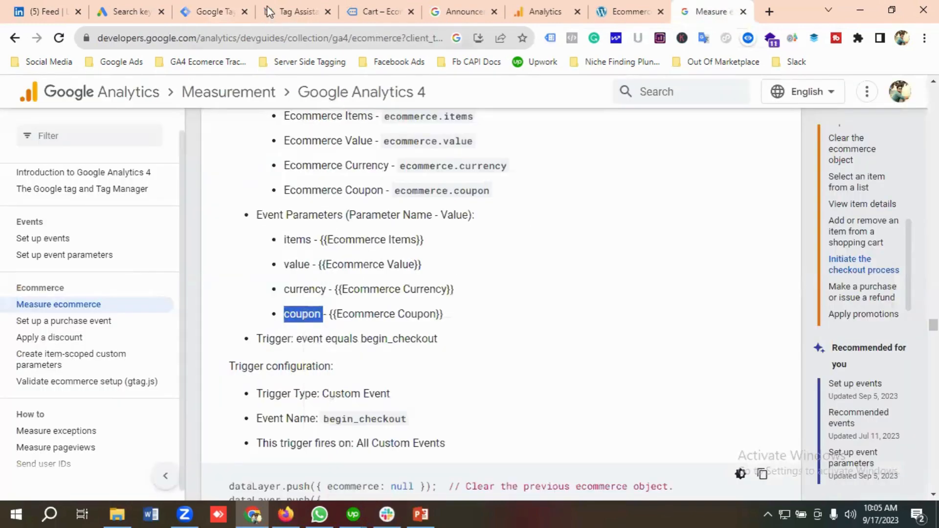
click(208, 11)
click(298, 351)
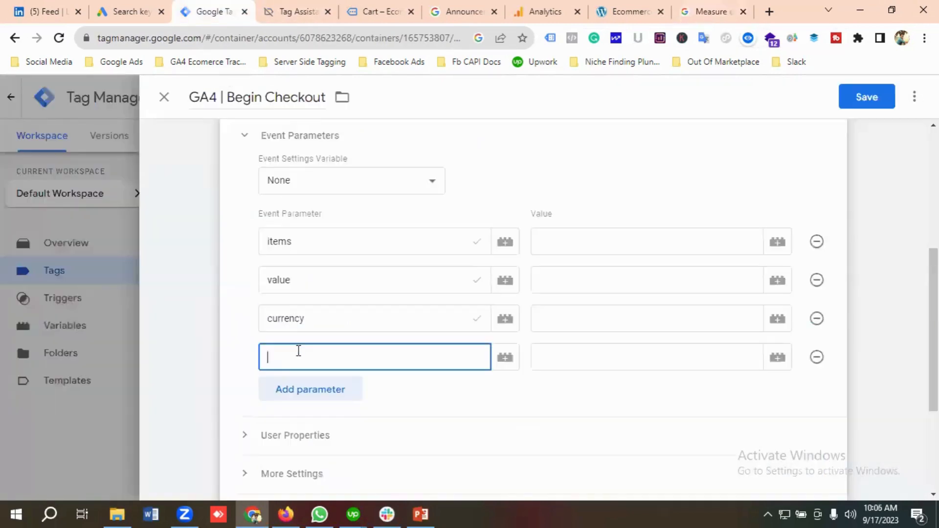
key(ctrl+v)
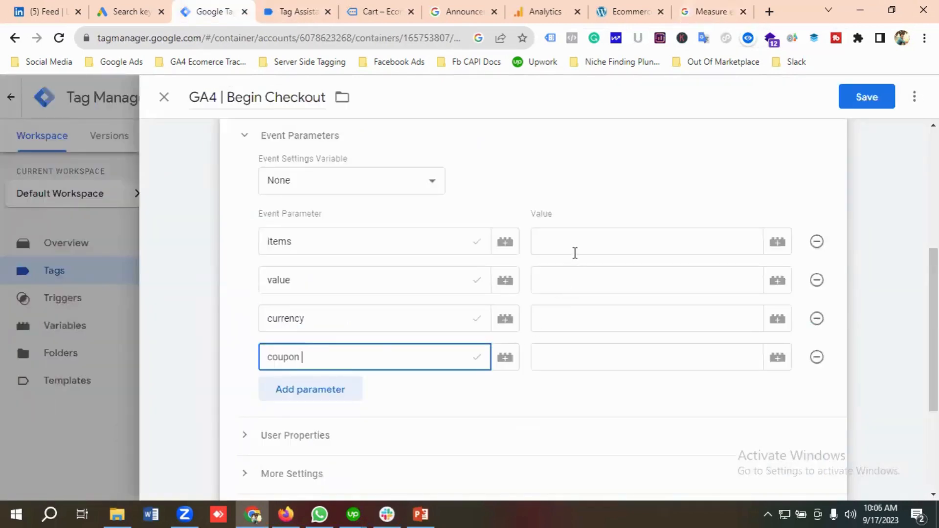
Assign the Ecommerce Items variable to the items parameter and Ecommerce Value to the value parameter
click(574, 252)
click(292, 260)
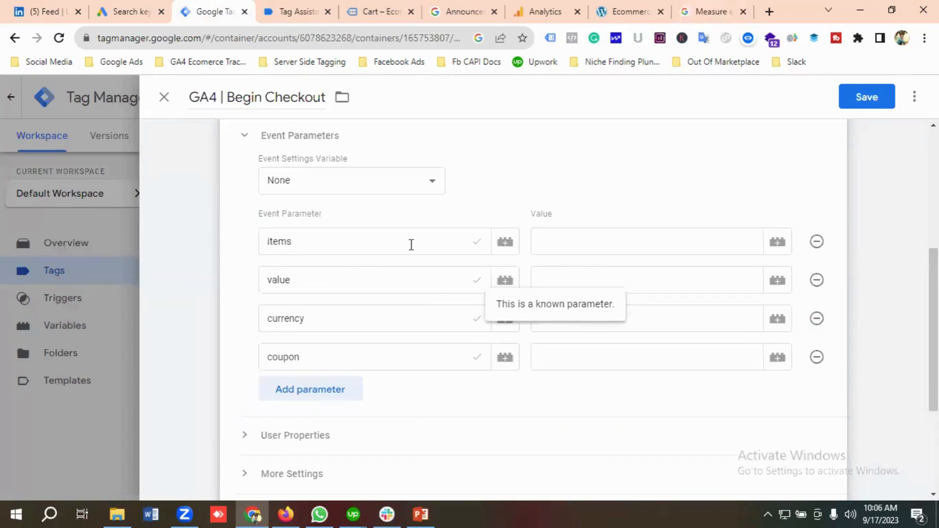
click(777, 243)
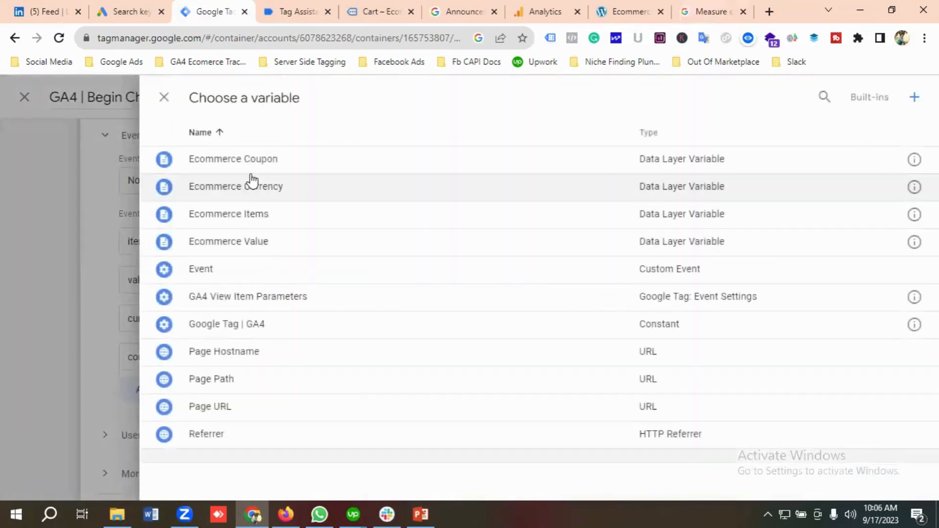
click(258, 215)
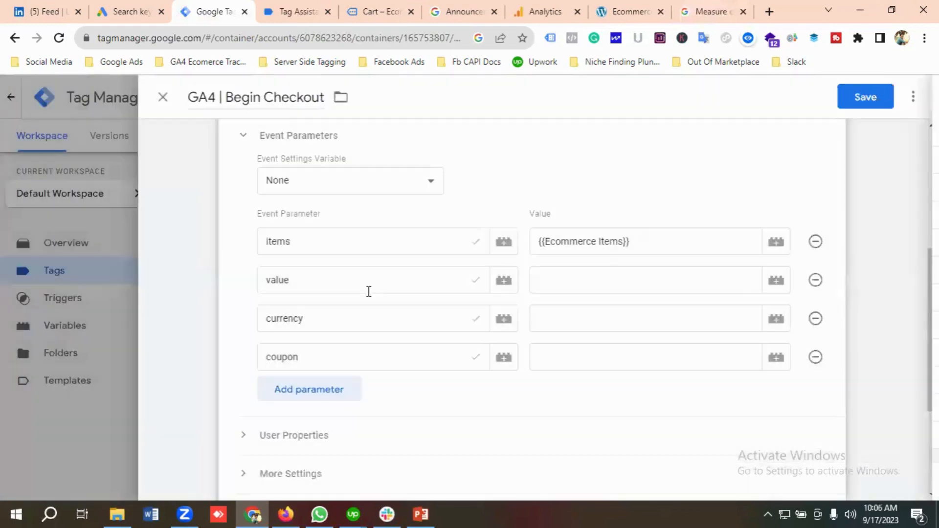
click(575, 283)
click(777, 280)
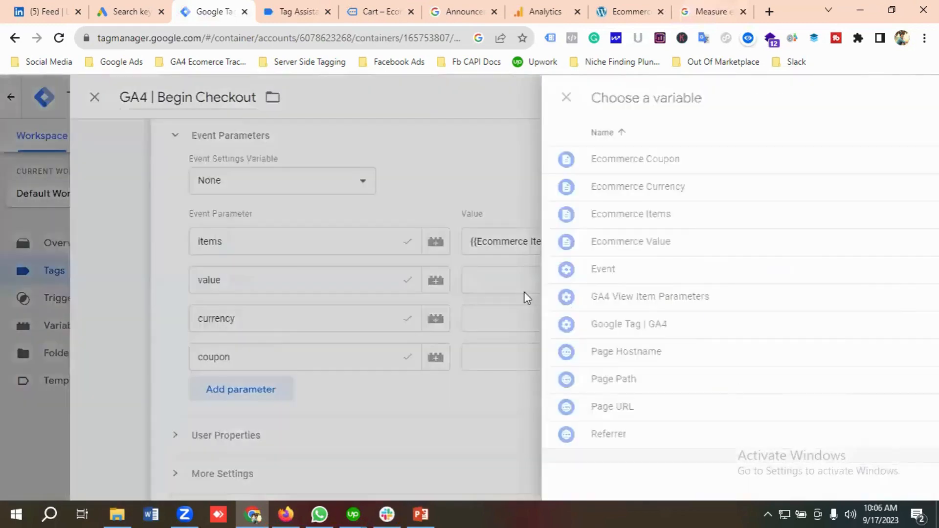
click(266, 243)
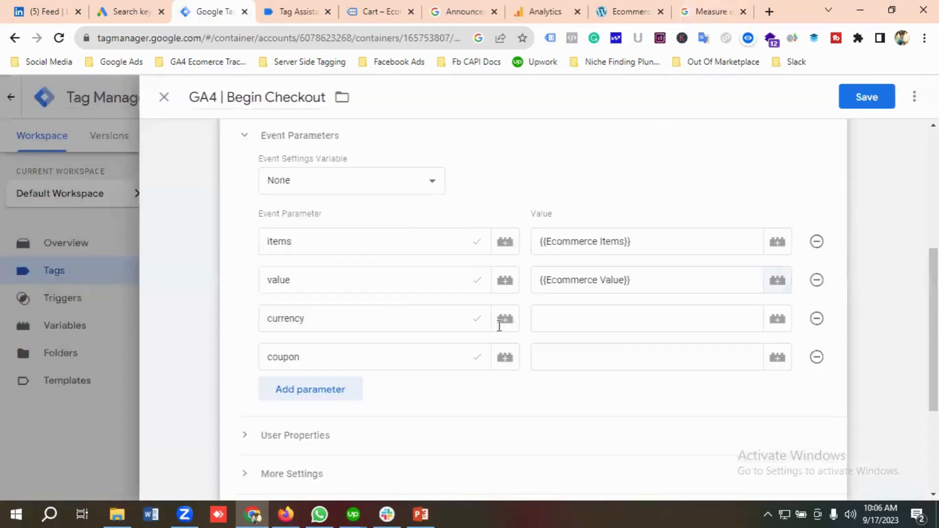
Assign the Ecommerce Currency variable to the currency parameter and Ecommerce Coupon to the coupon parameter
click(571, 318)
click(777, 320)
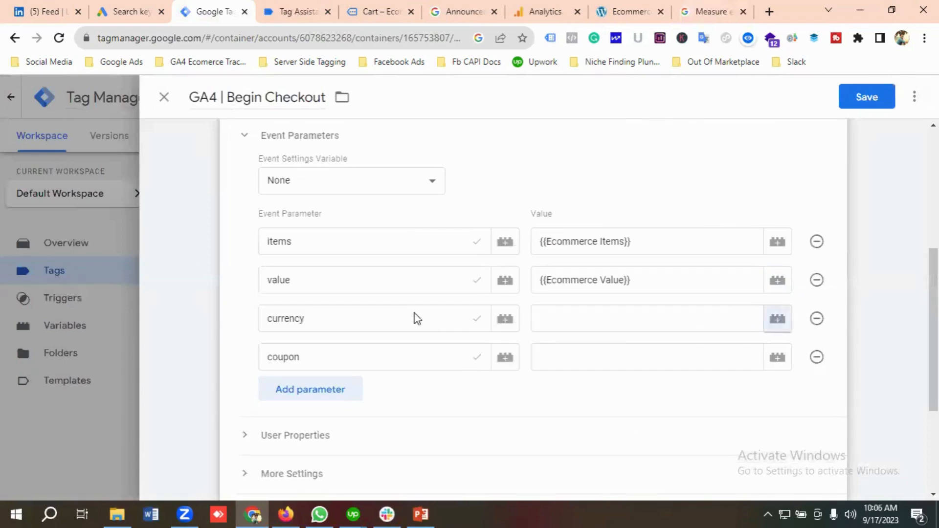
click(268, 201)
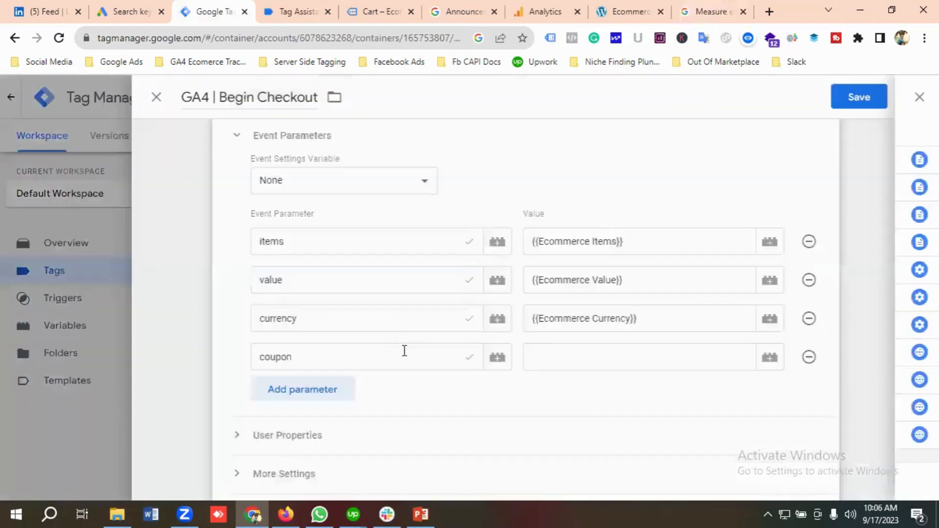
click(596, 357)
click(777, 358)
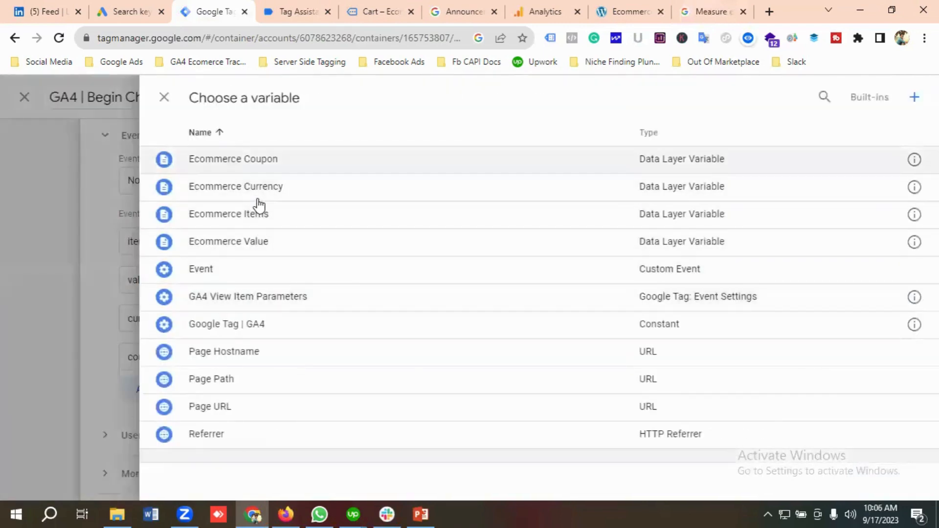
click(245, 159)
Replace the tag's Add To Trigger firing trigger with Chekout Trigger and save the tag
scroll(398, 346, down, 3)
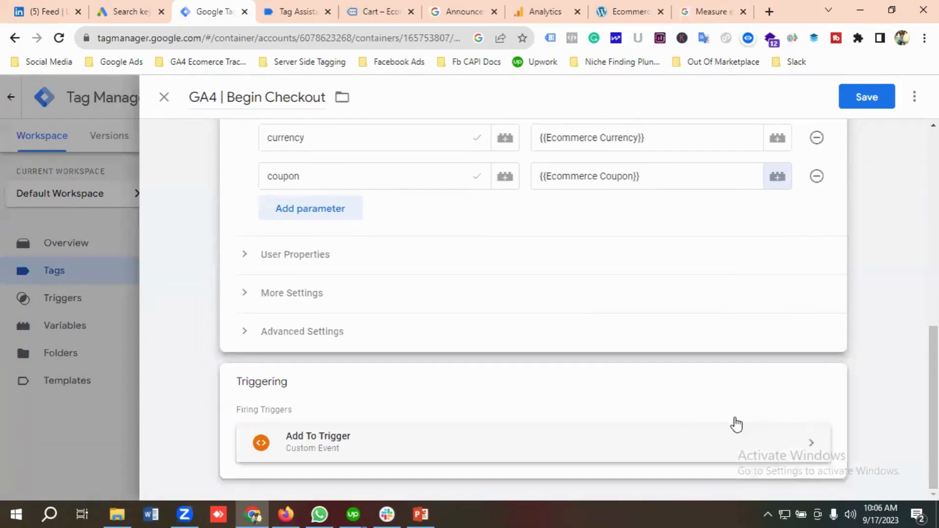
click(828, 380)
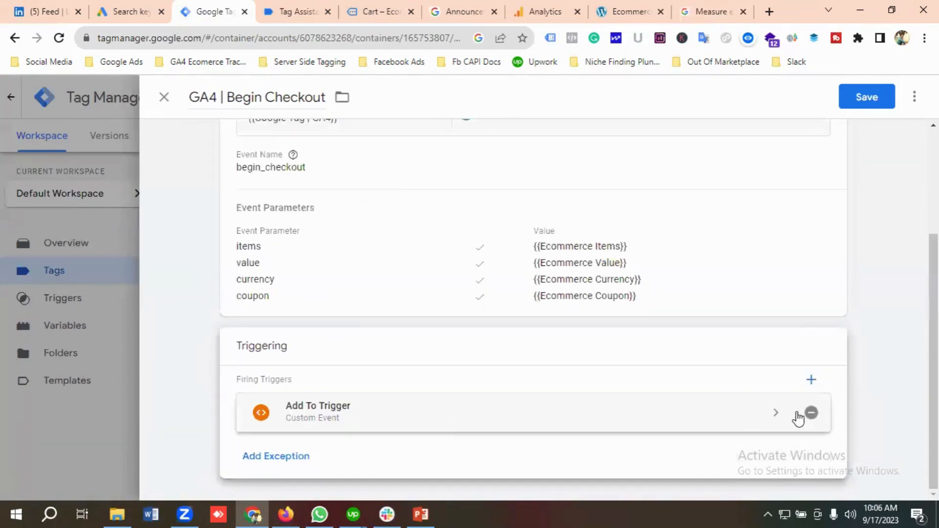
click(810, 413)
click(538, 391)
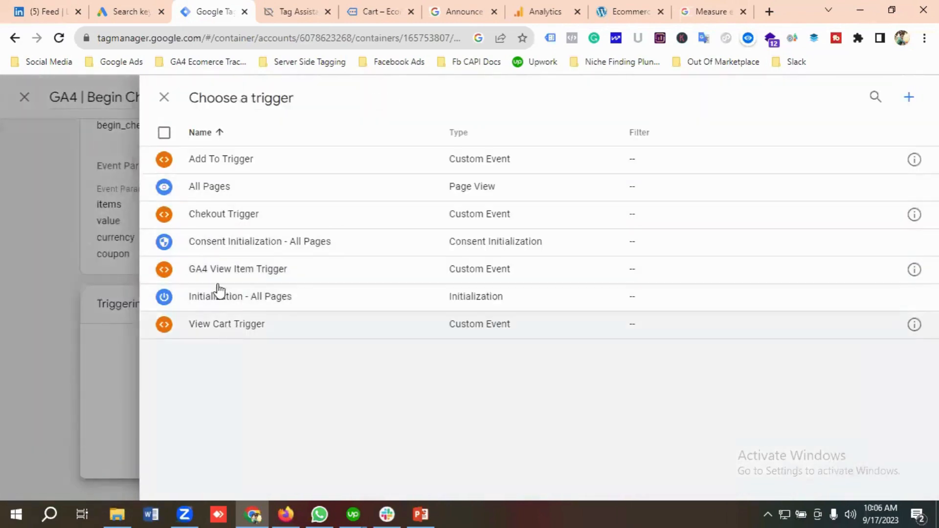
click(231, 224)
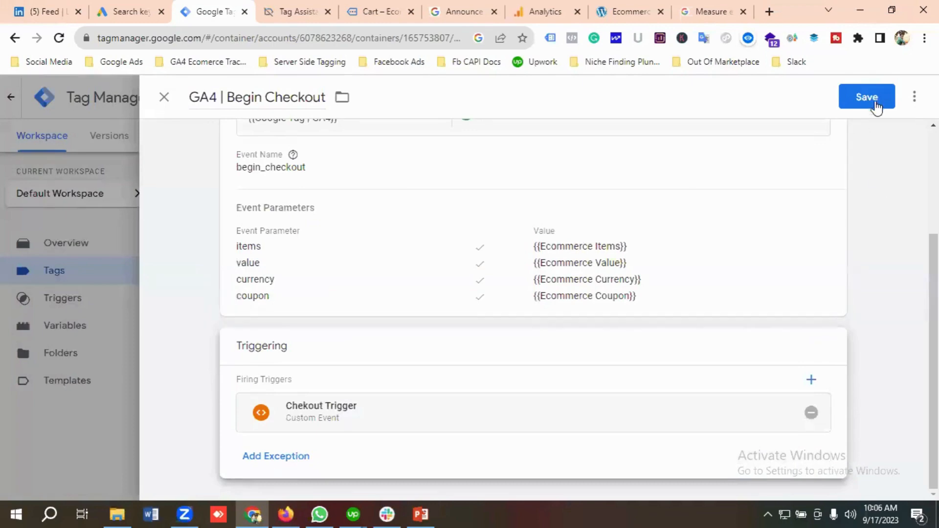
click(875, 99)
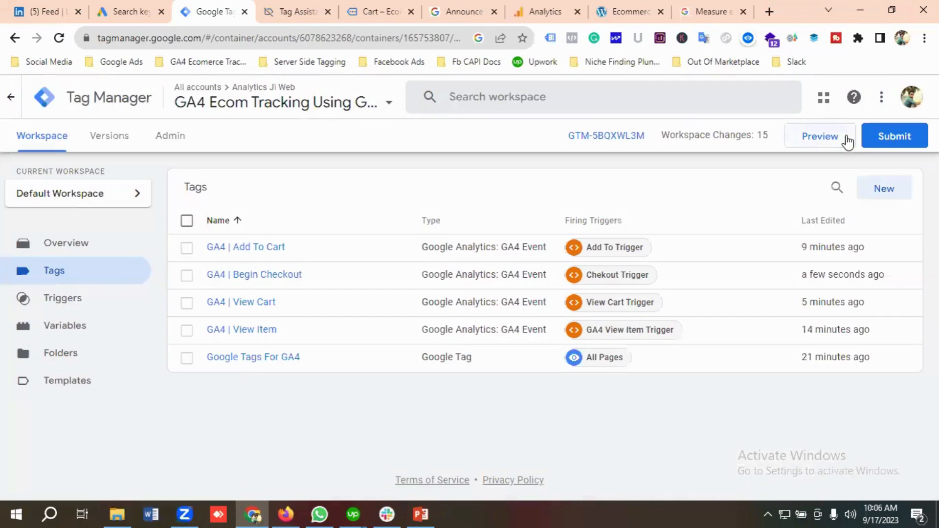
Start previewing the container, accept the Tag Assistant connection and switch to the connected store site
click(847, 141)
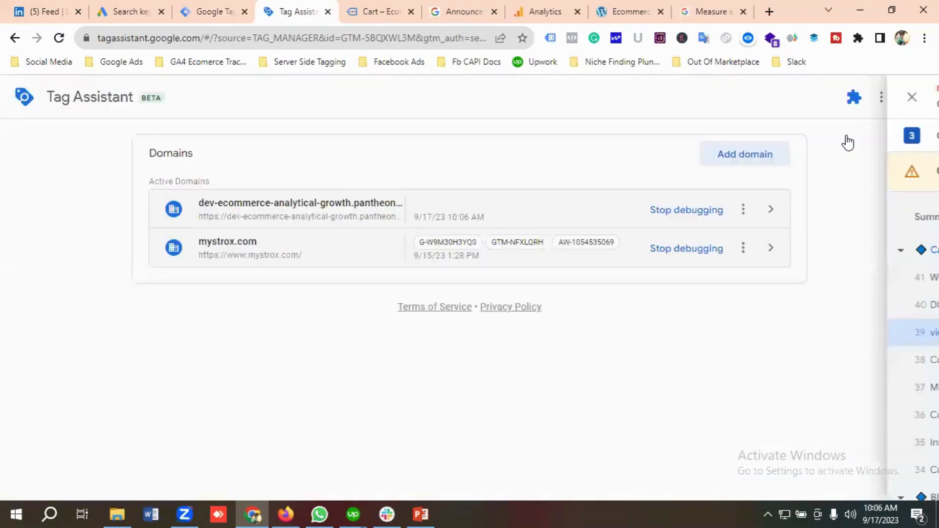
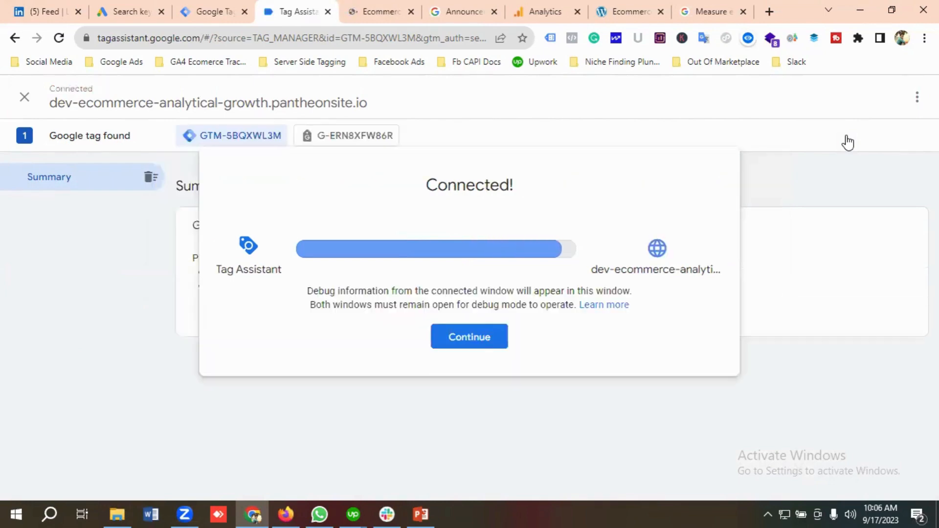
click(455, 345)
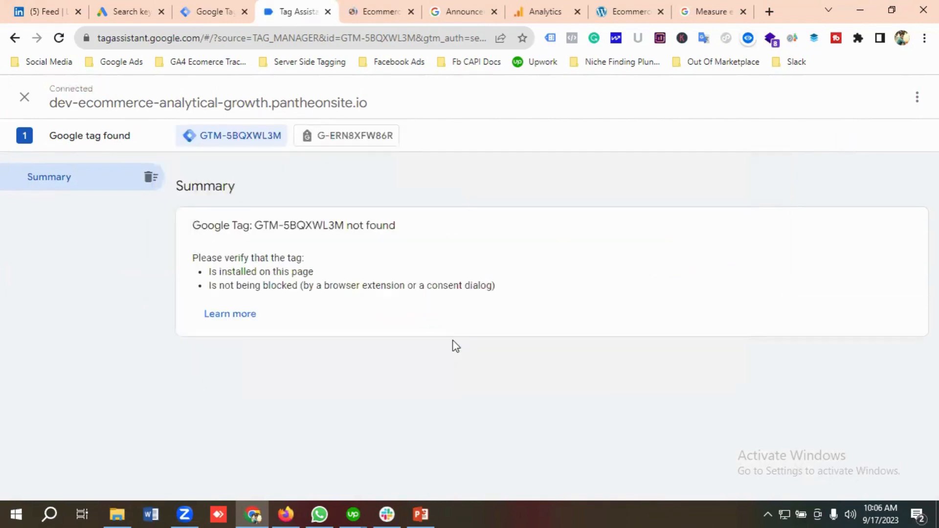
click(363, 20)
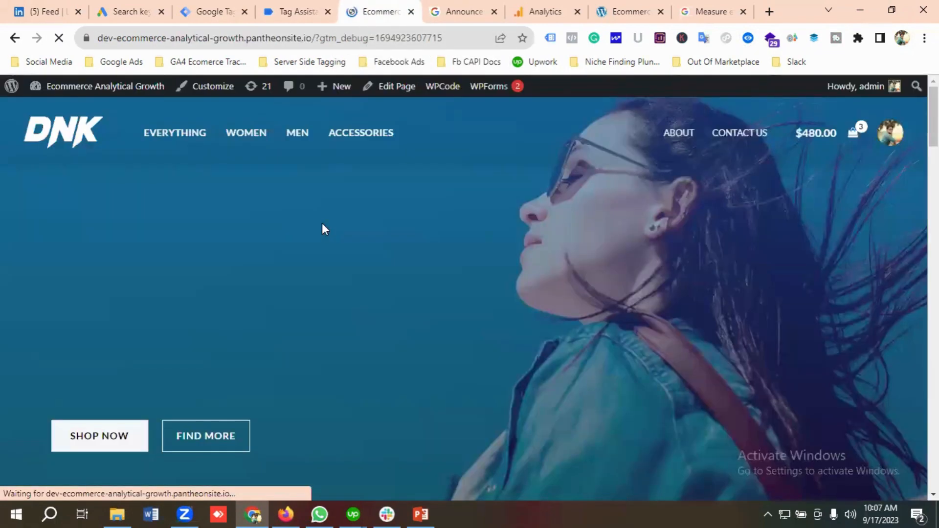
Open the Anchor Bracelet product from the store's home page and add its Black variant to the cart
scroll(326, 222, down, 7)
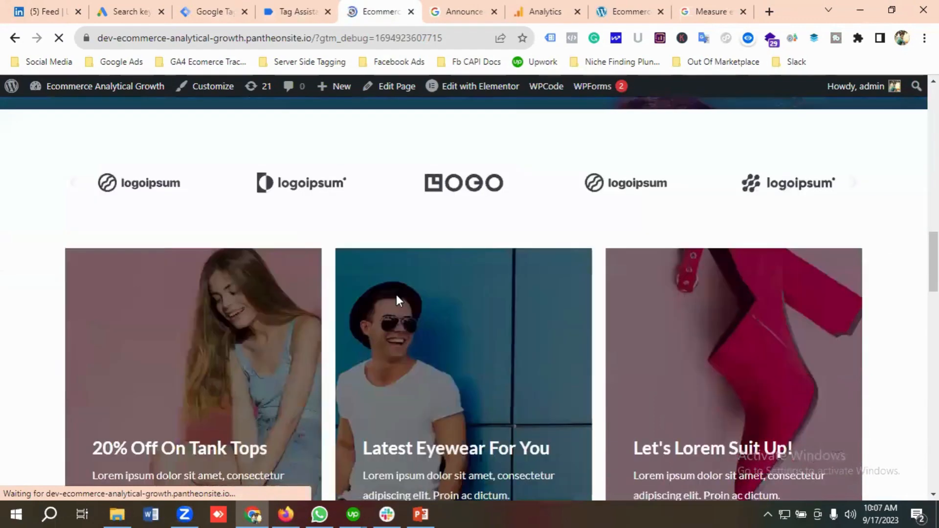
scroll(387, 293, down, 2)
scroll(411, 303, down, 10)
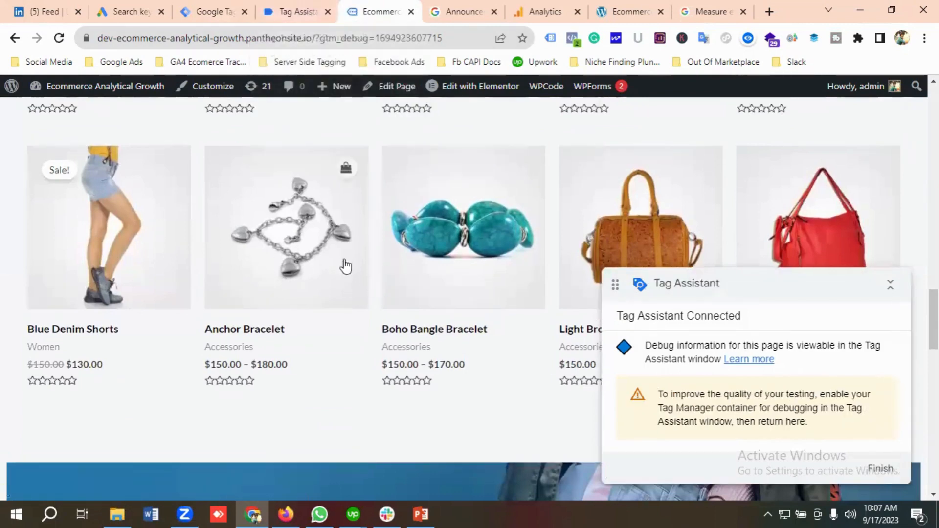
scroll(344, 266, up, 1)
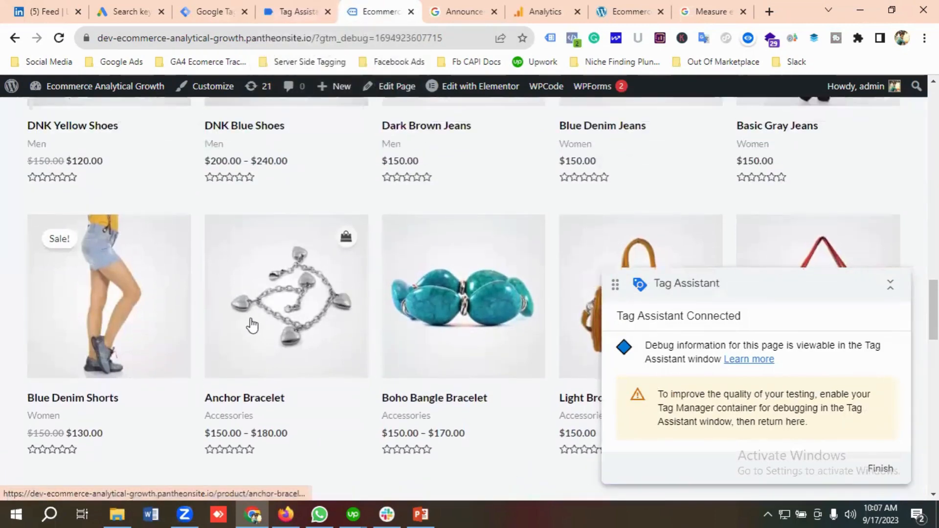
click(265, 323)
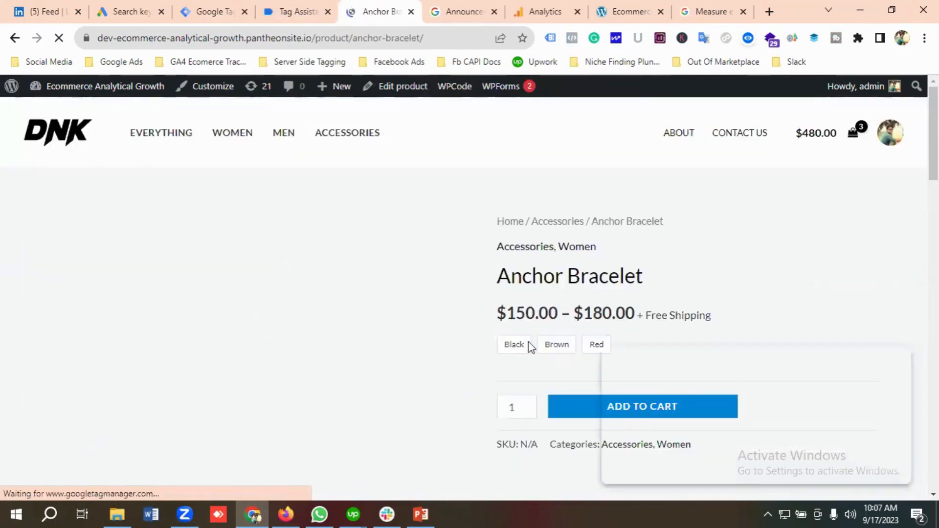
click(514, 344)
scroll(562, 304, down, 3)
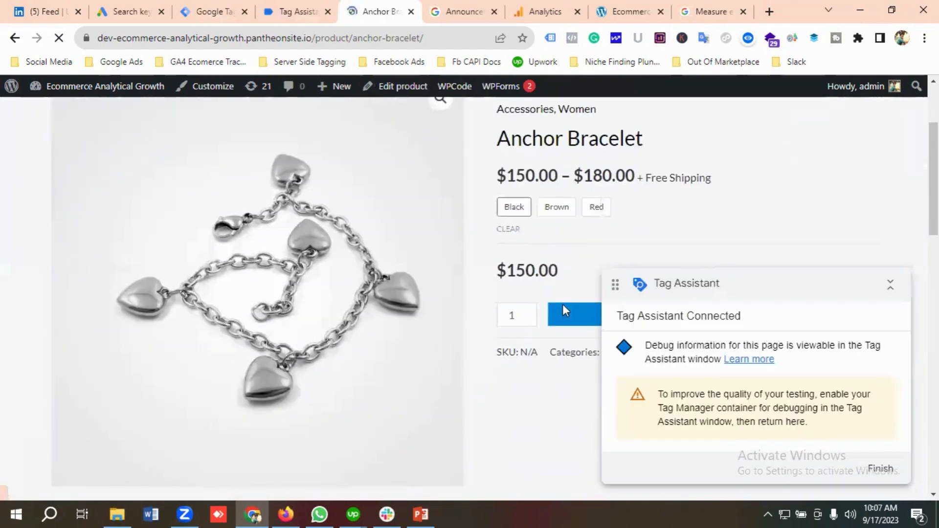
scroll(570, 260, down, 1)
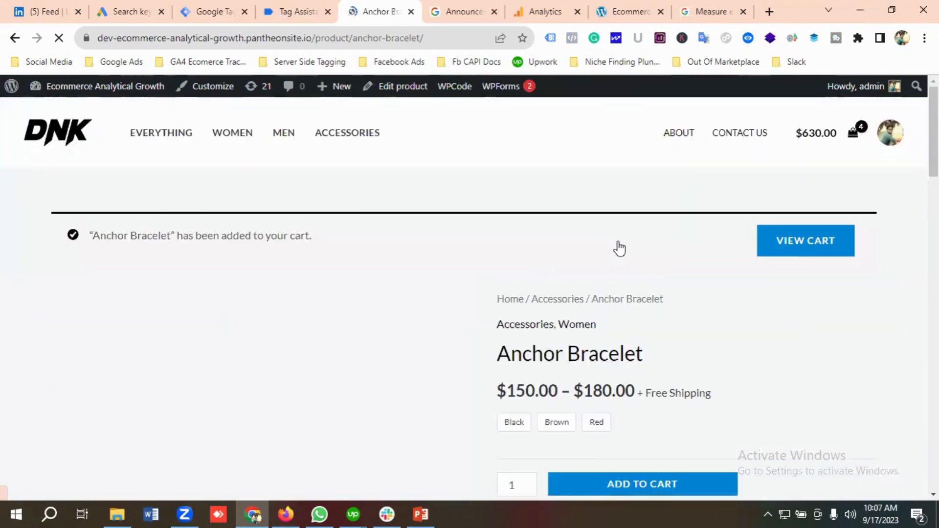
View the store cart and proceed to the checkout page
click(803, 247)
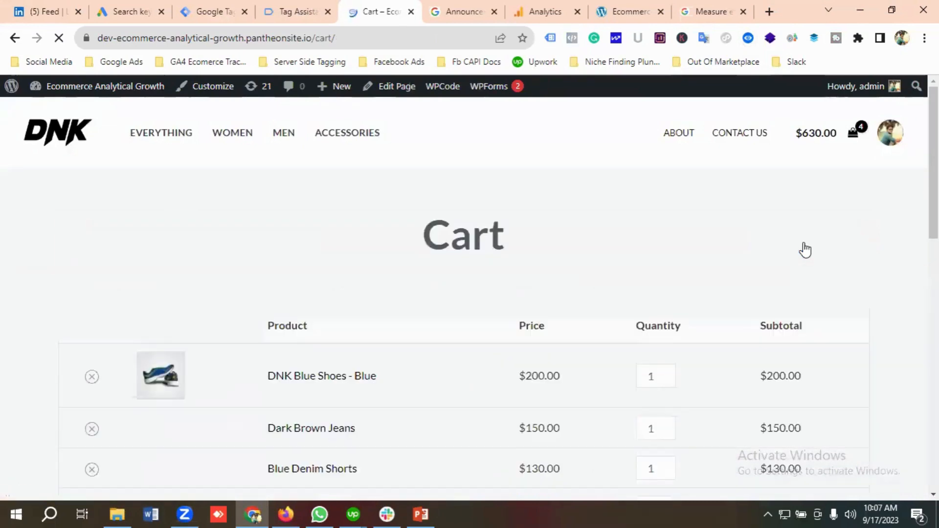
scroll(342, 372, down, 4)
scroll(392, 337, down, 4)
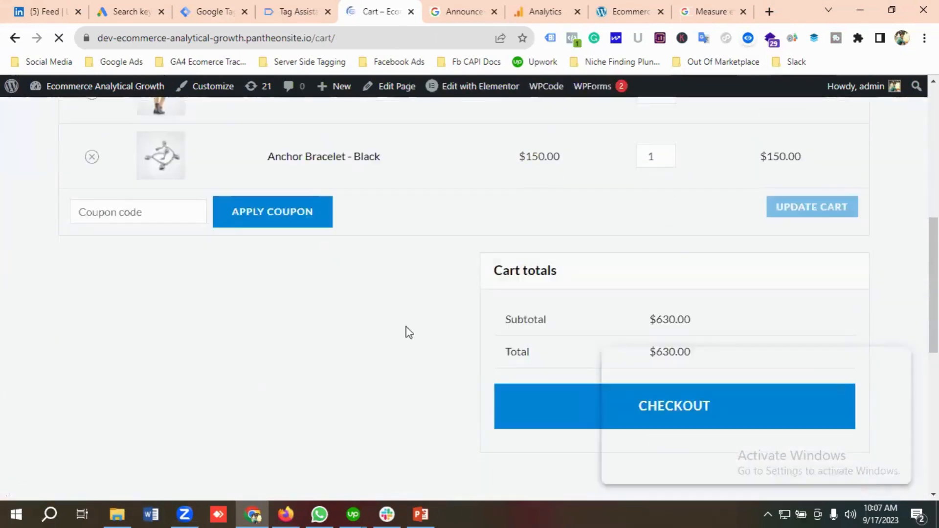
scroll(413, 322, down, 3)
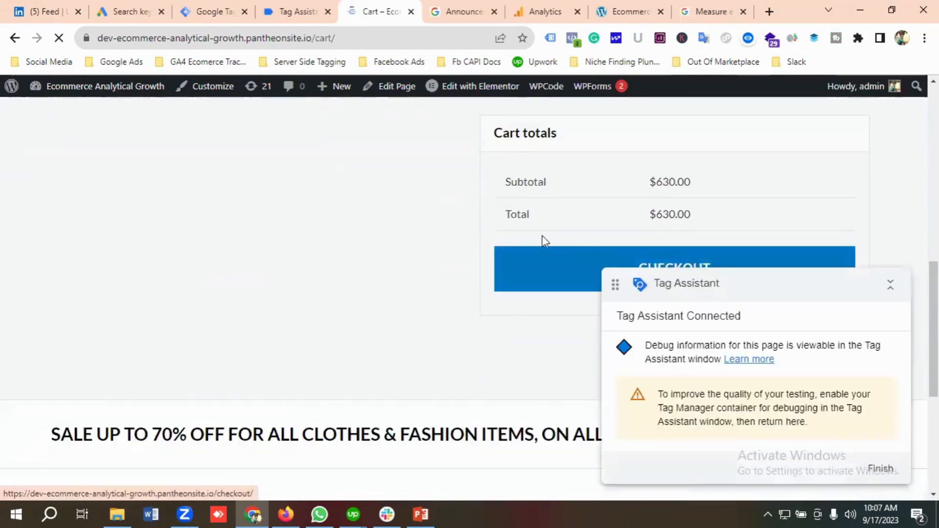
scroll(545, 238, down, 1)
scroll(579, 266, up, 1)
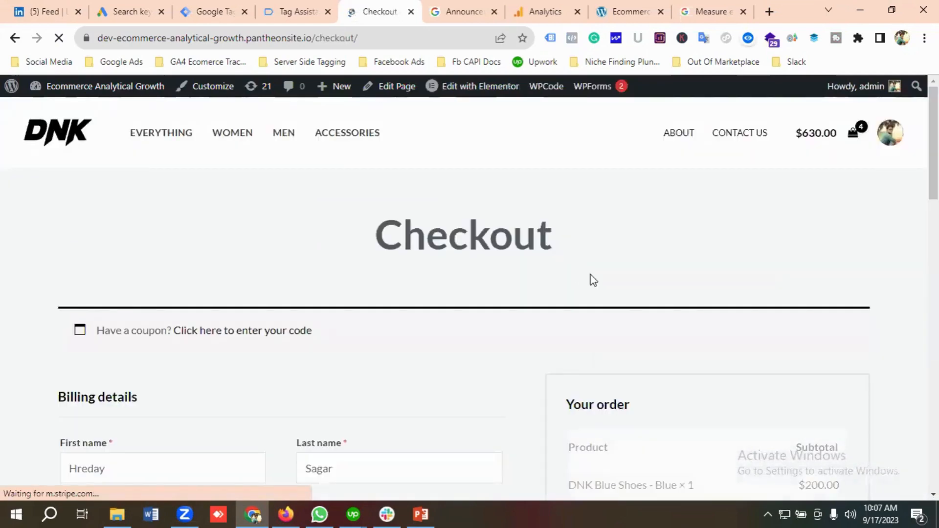
scroll(586, 277, down, 1)
scroll(592, 279, up, 1)
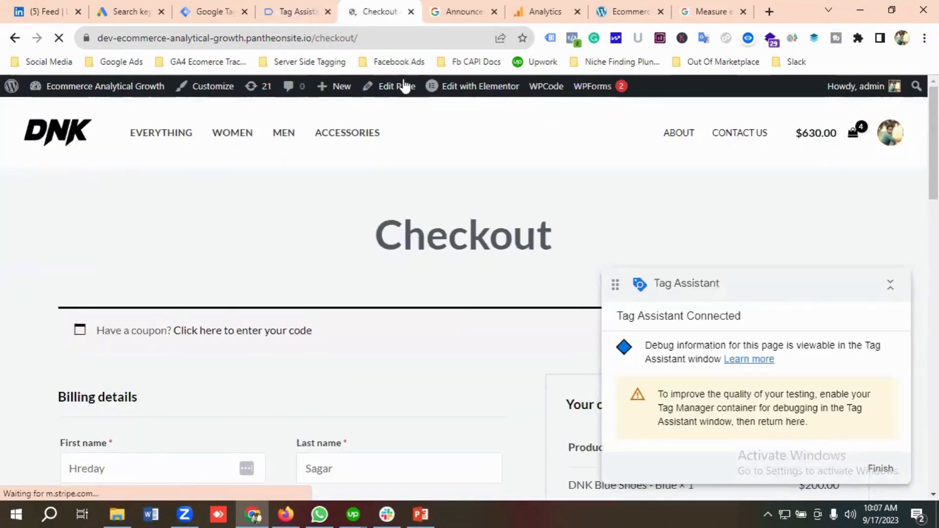
Check in Tag Assistant which tags fired on the begin_checkout event
click(286, 8)
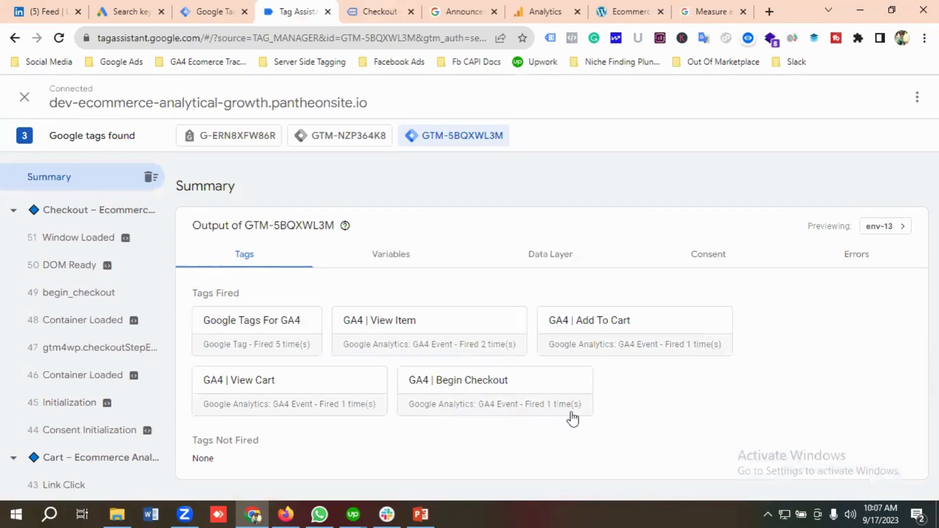
click(107, 295)
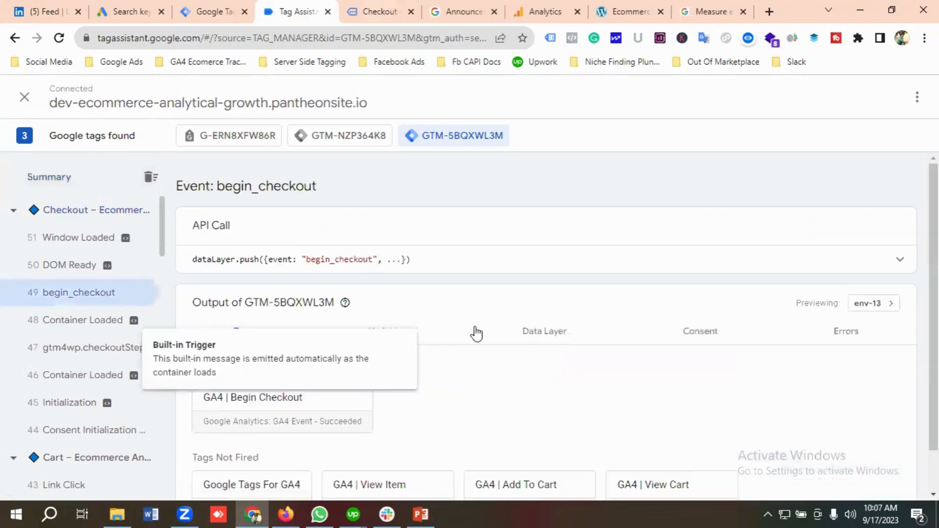
scroll(420, 294, down, 1)
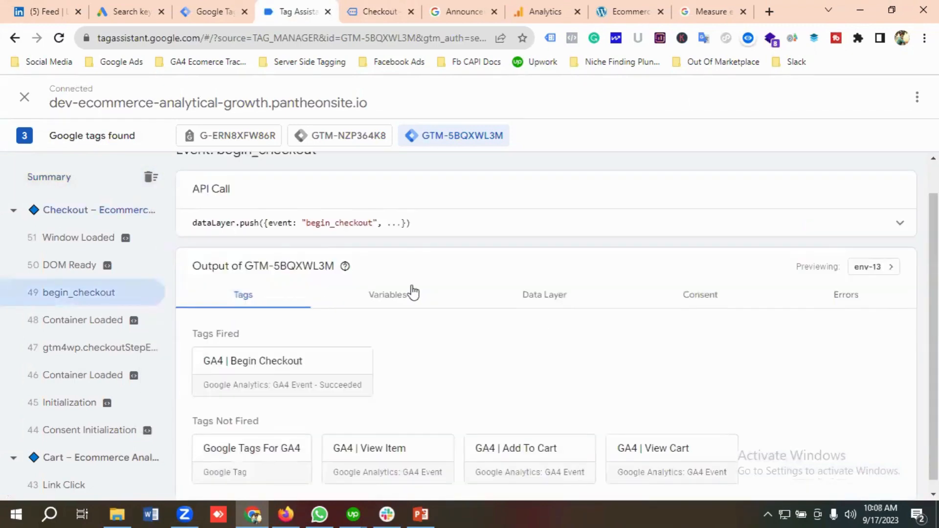
Examine the begin_checkout event's variables, covering the ecommerce coupon, currency, items and value
click(411, 292)
scroll(430, 315, down, 2)
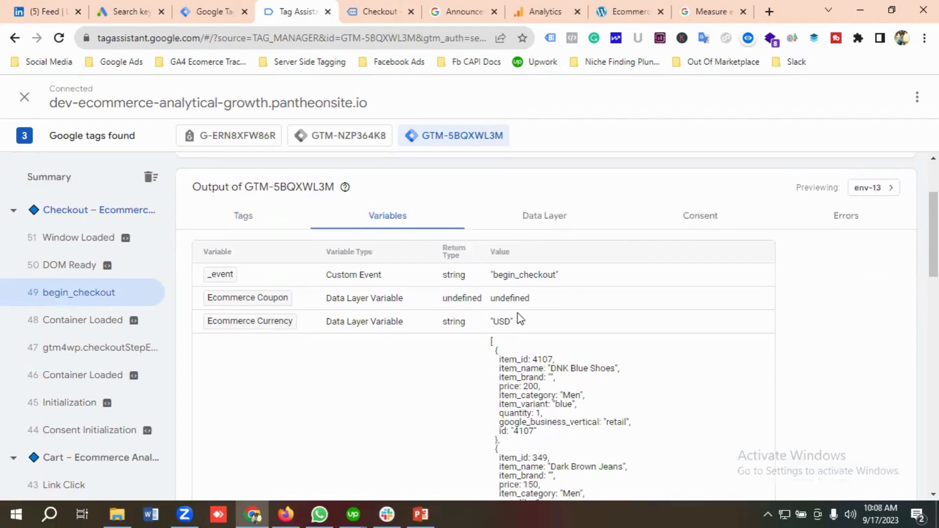
scroll(338, 338, down, 1)
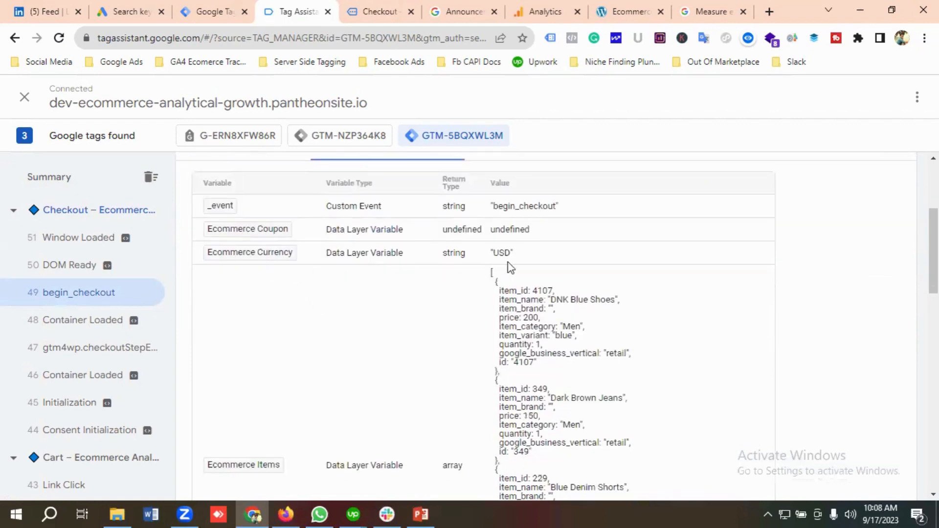
scroll(438, 329, down, 3)
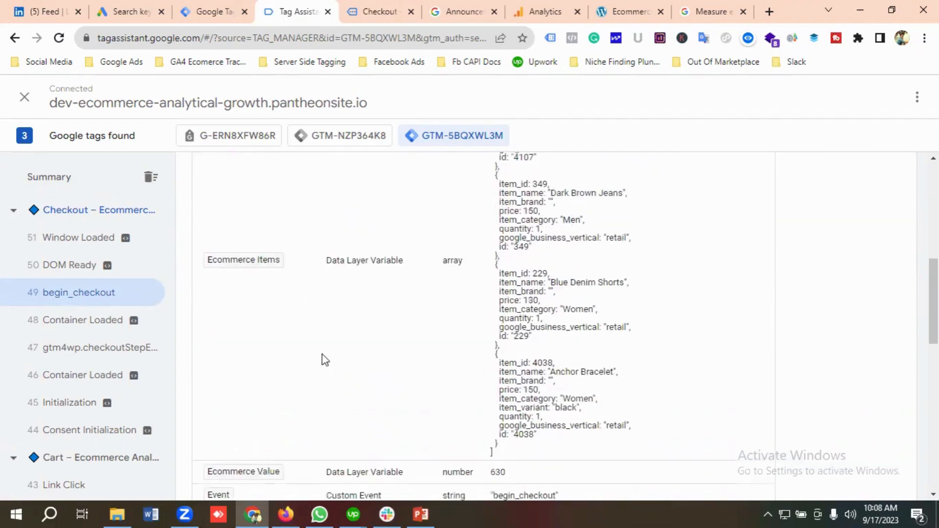
scroll(606, 321, down, 1)
scroll(509, 376, down, 1)
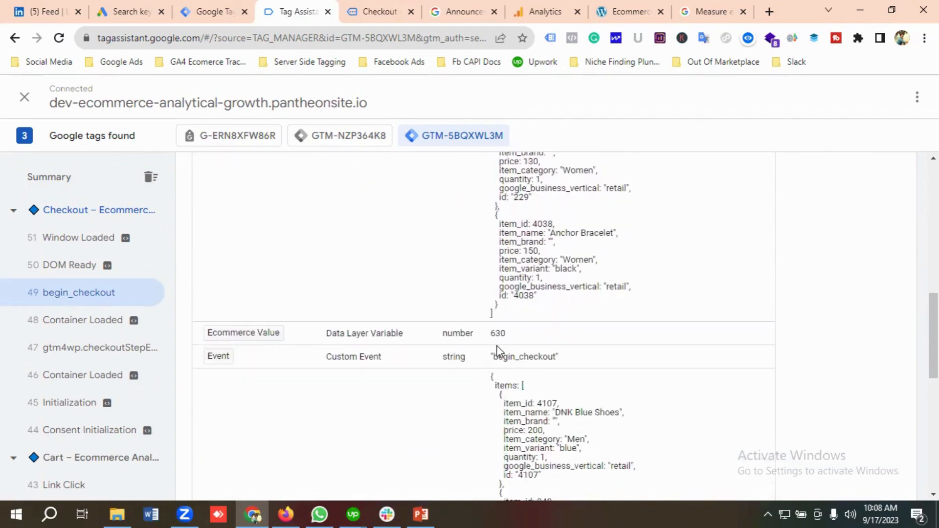
Compare the order items and total on the checkout page with the begin_checkout variables in Tag Assistant
click(372, 7)
scroll(404, 284, down, 8)
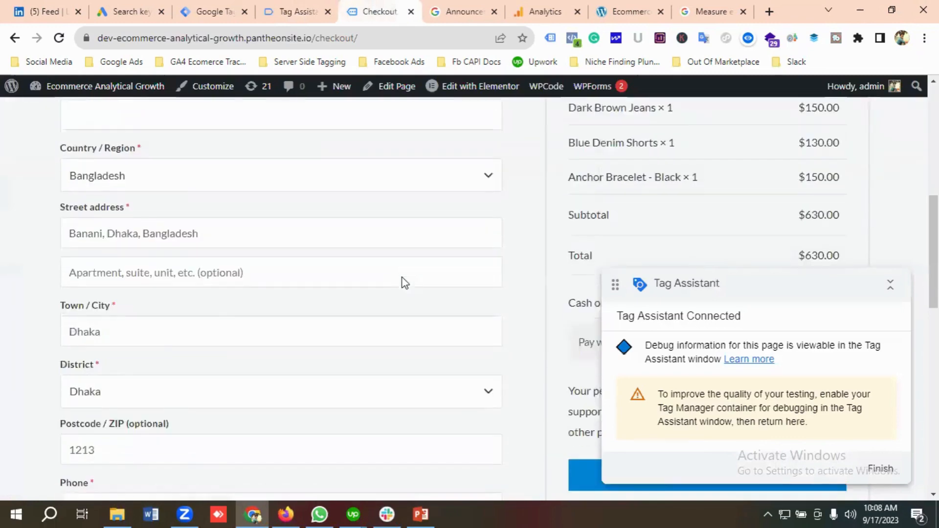
scroll(405, 284, down, 4)
scroll(405, 284, up, 3)
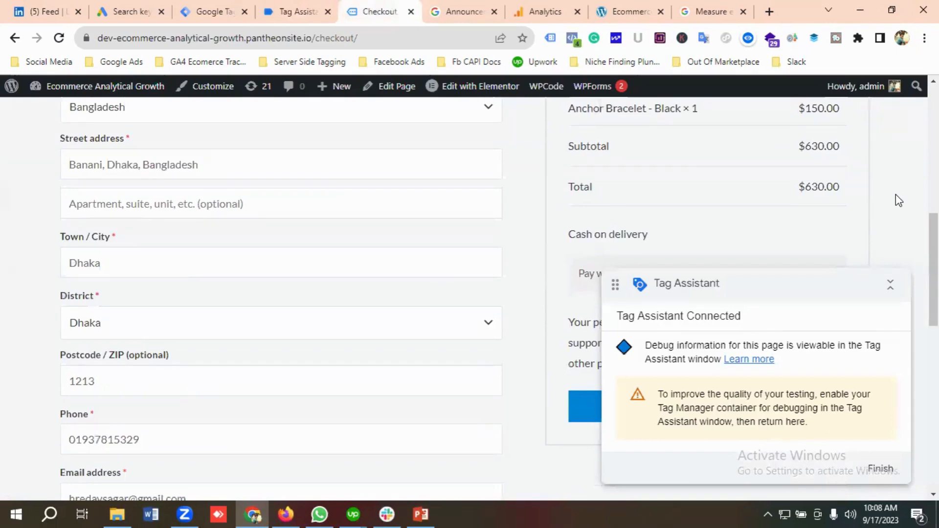
key(ctrl+shift+Tab)
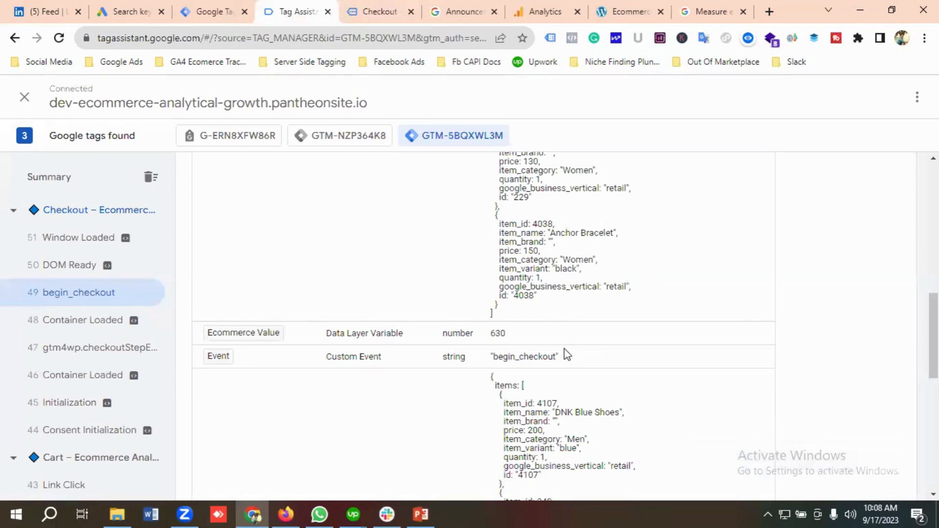
scroll(381, 365, up, 10)
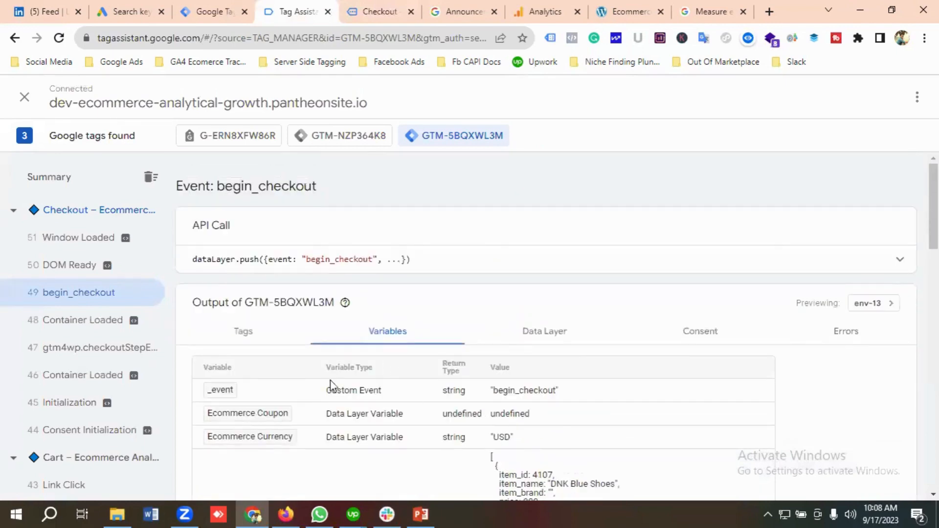
Expand the tag configuration under Make a purchase or issue a refund in the GA4 ecommerce guide and examine its variables and event parameters
click(209, 10)
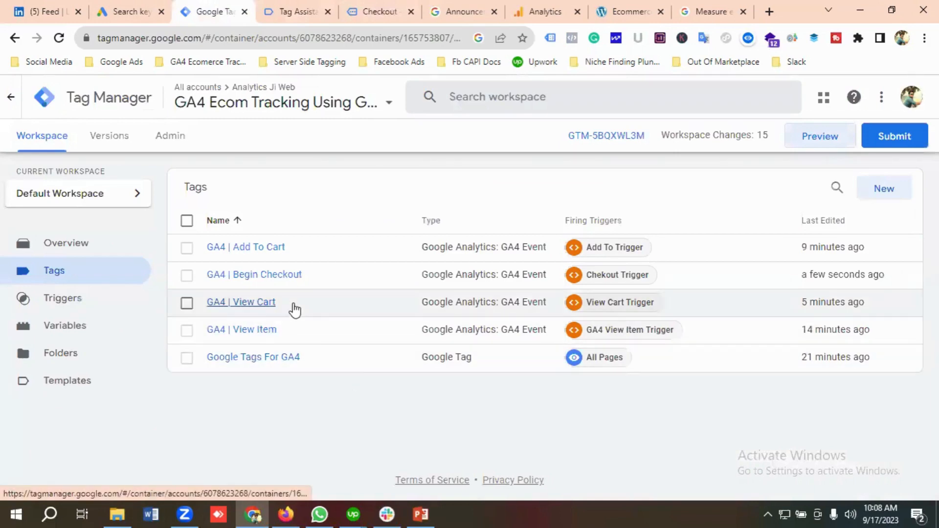
click(710, 10)
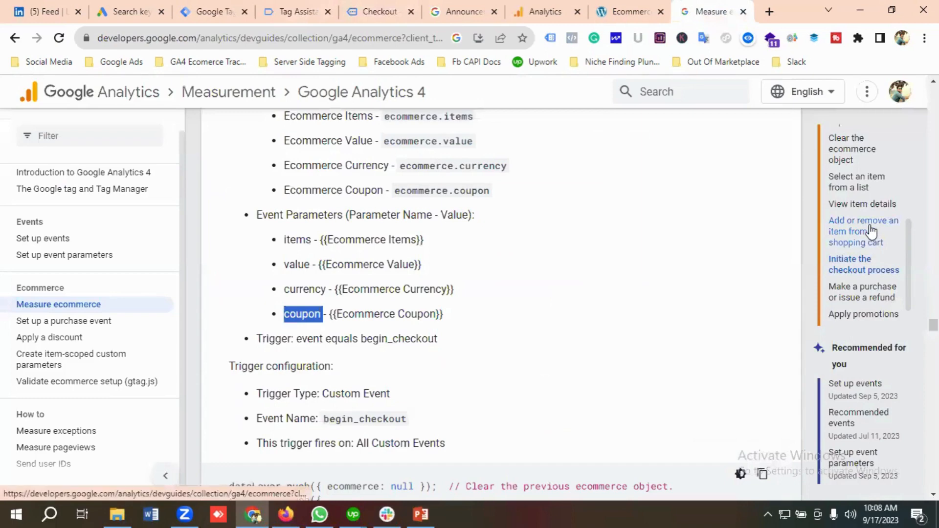
click(863, 260)
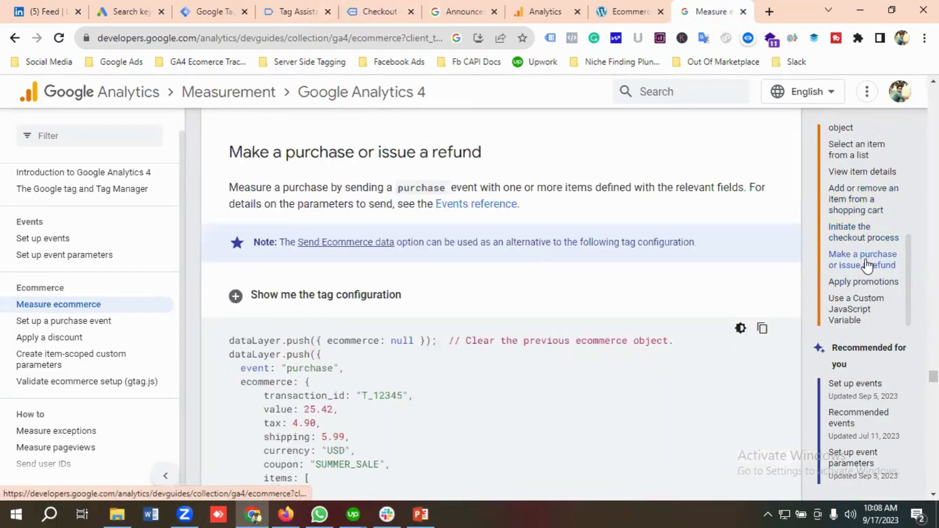
click(329, 297)
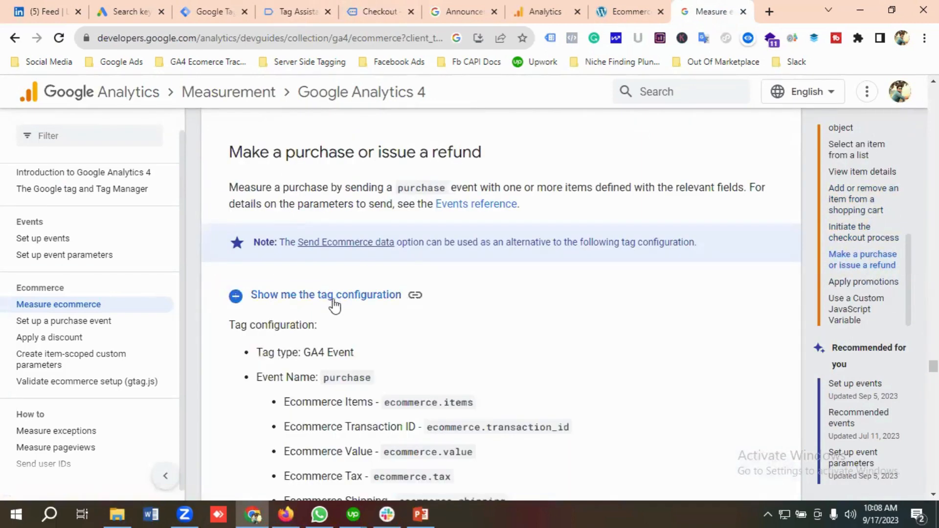
scroll(401, 322, down, 2)
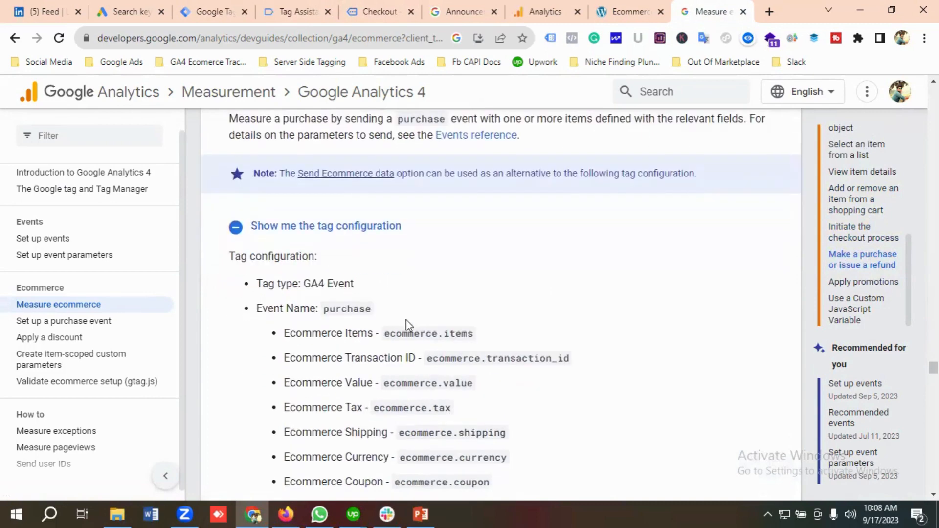
scroll(371, 310, down, 2)
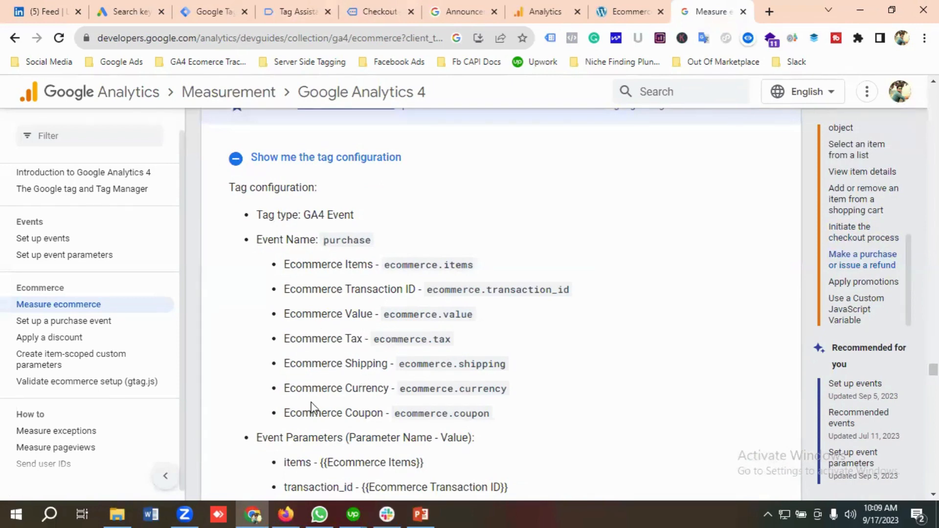
scroll(374, 373, down, 1)
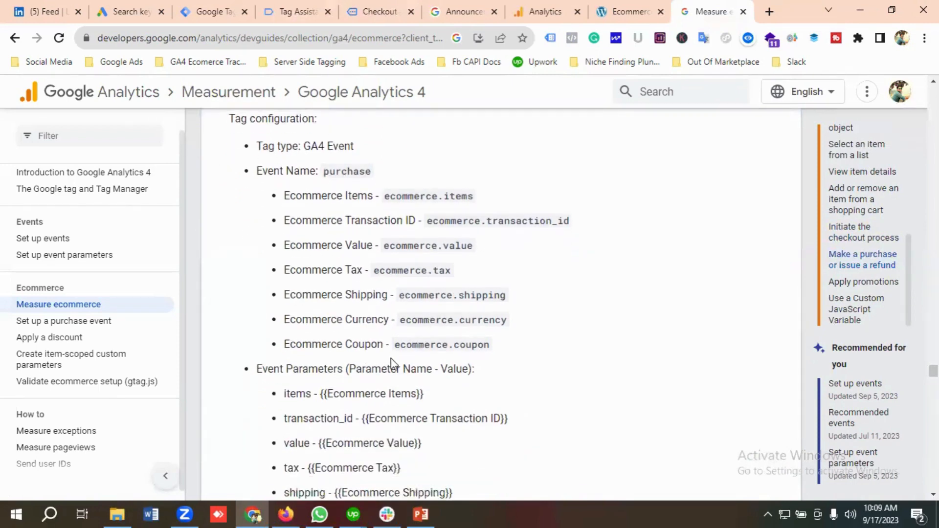
scroll(391, 364, up, 1)
scroll(389, 362, down, 2)
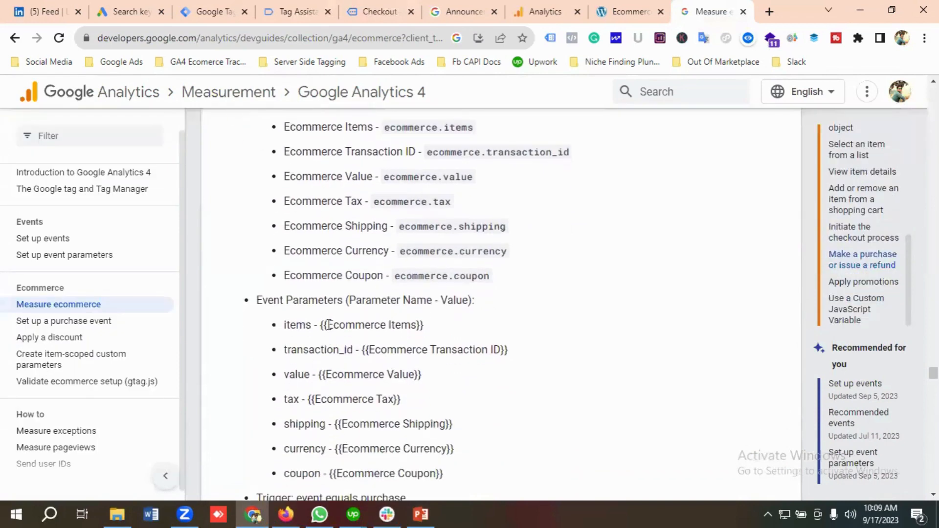
scroll(355, 356, up, 2)
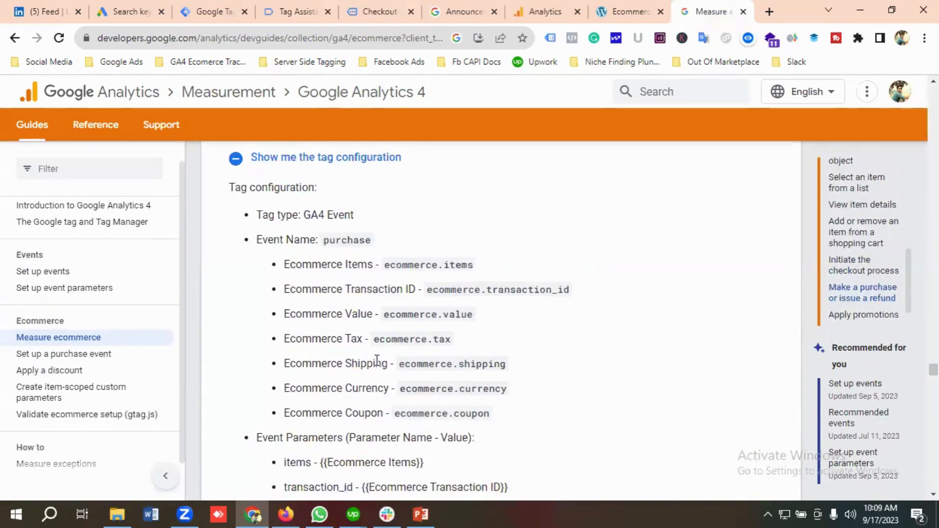
In Google Tag Manager, start a new user-defined variable and name it Ecommerce Transaction ID, copying the name from the GA4 ecommerce guide
click(207, 15)
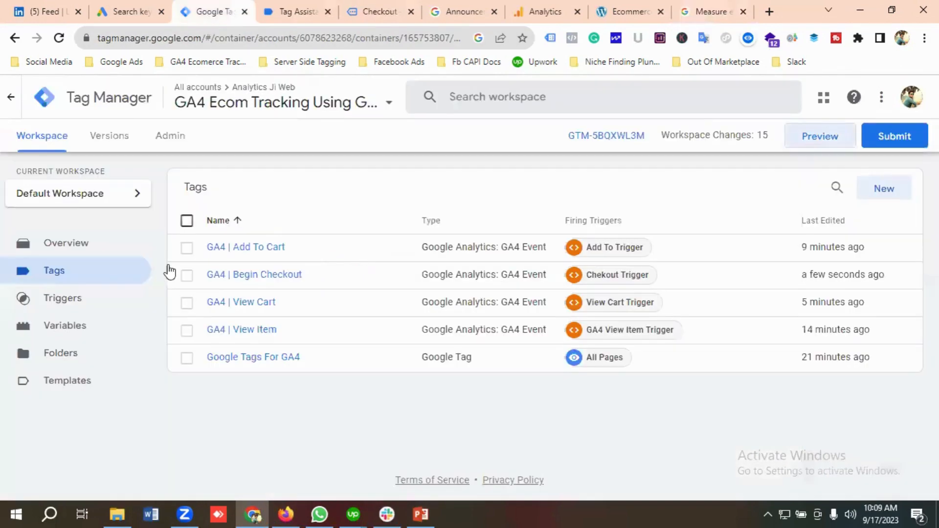
click(81, 331)
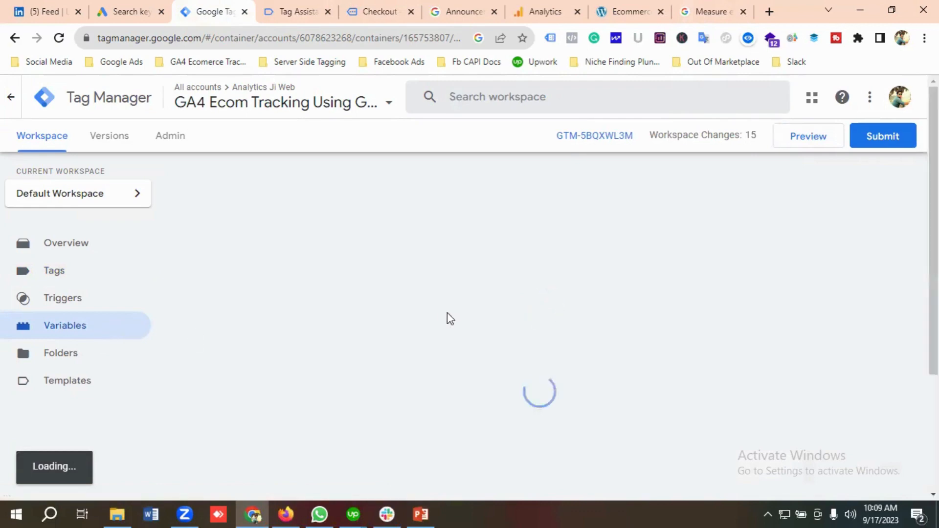
scroll(447, 319, down, 1)
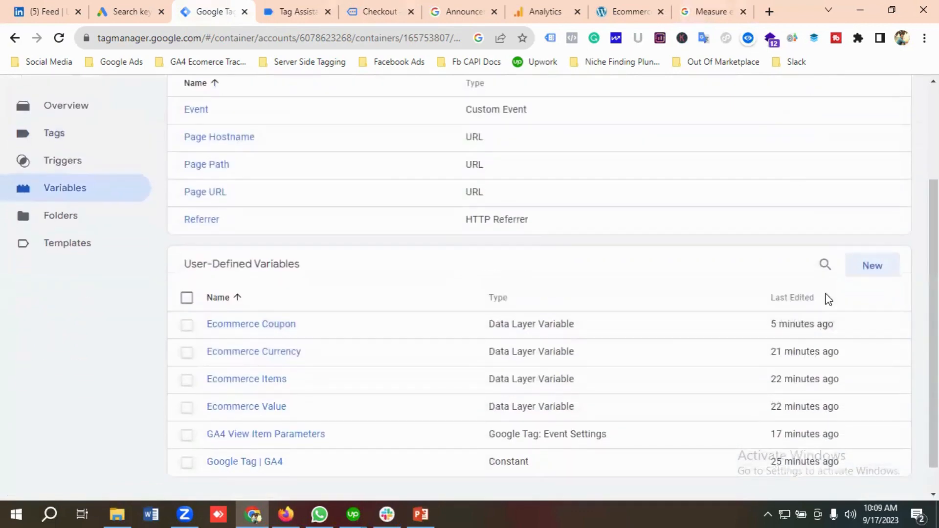
click(872, 267)
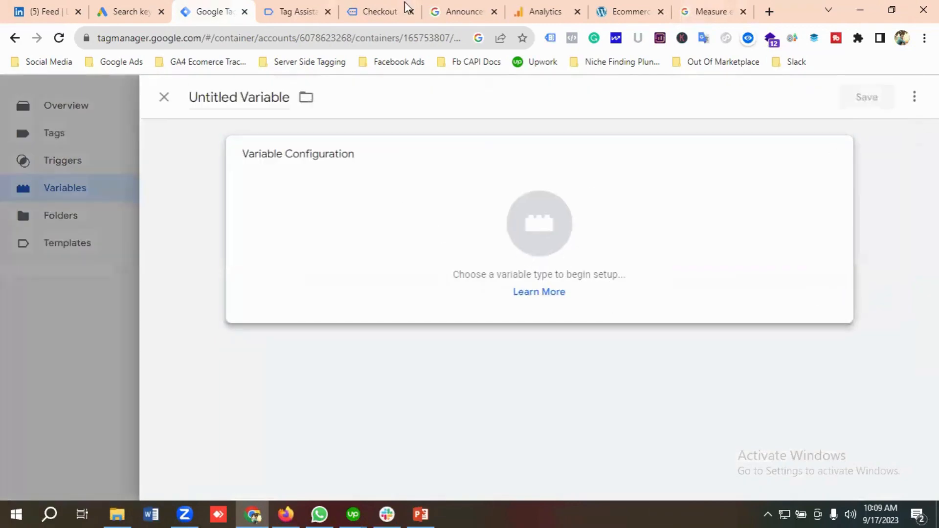
click(712, 11)
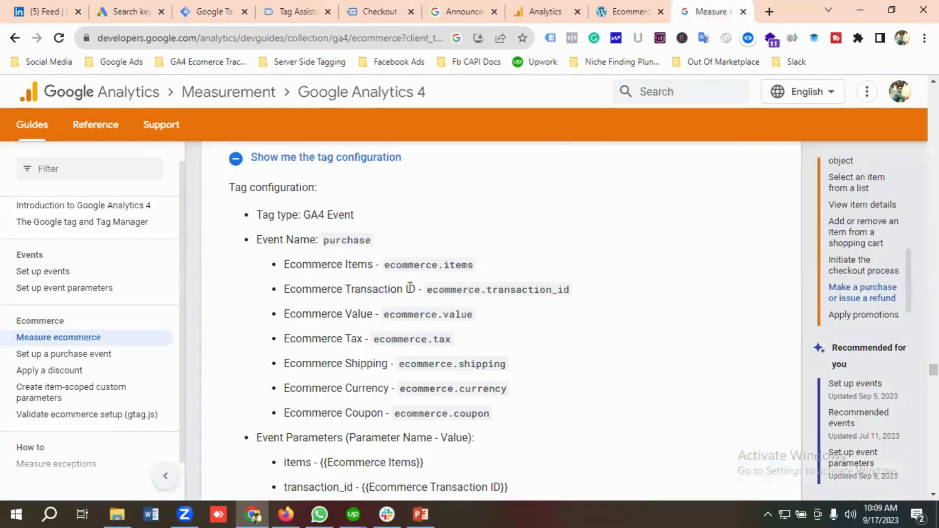
drag(415, 289, 284, 294)
right_click(336, 290)
click(347, 298)
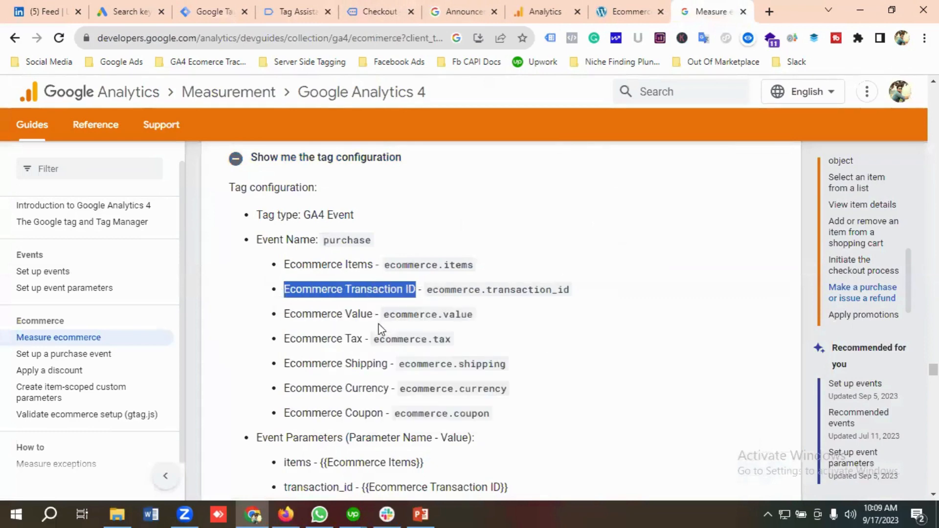
click(230, 12)
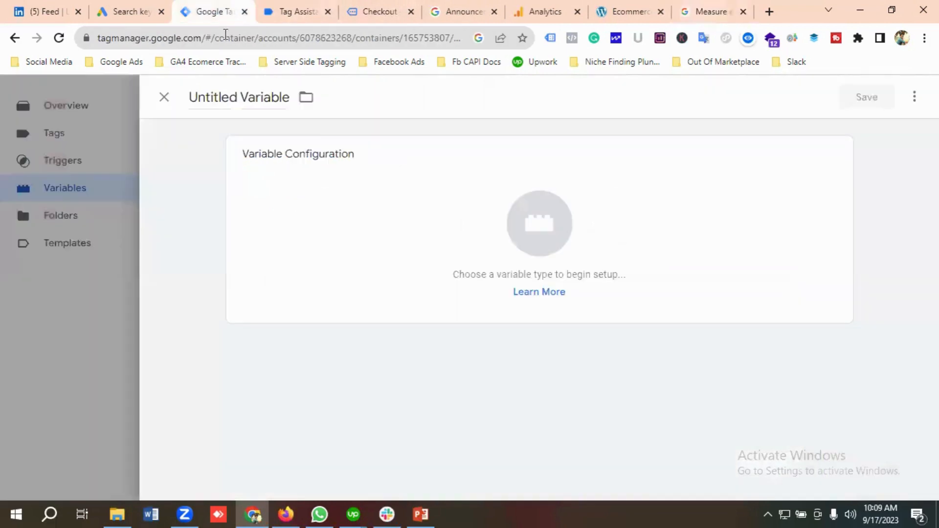
click(268, 94)
key(ctrl+v)
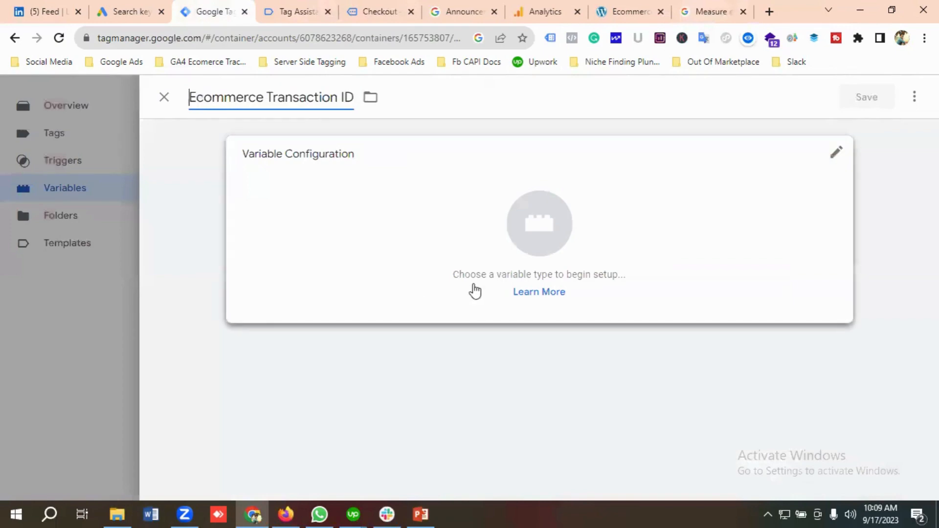
Set the variable type of Ecommerce Transaction ID to Data Layer Variable
click(520, 248)
scroll(598, 337, down, 1)
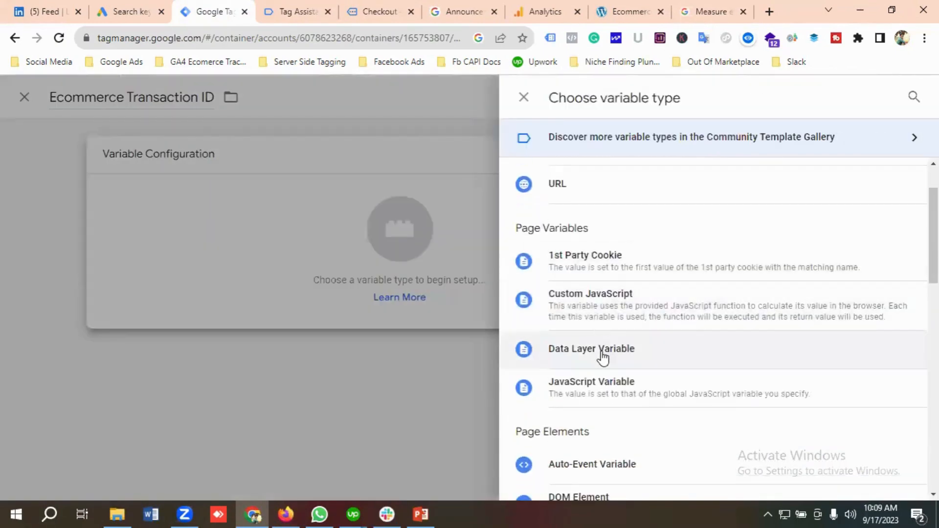
click(600, 356)
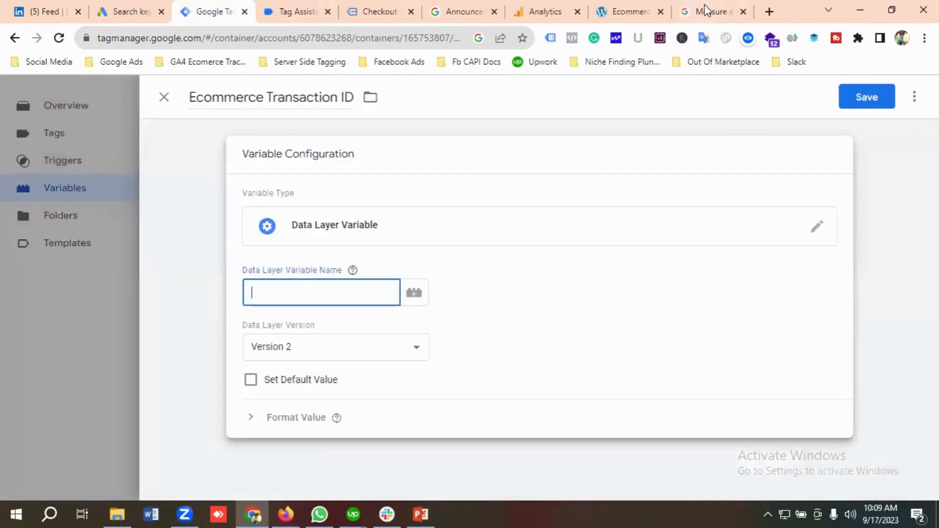
Copy ecommerce.transaction_id from the GA4 guide as the data layer variable name for Ecommerce Transaction ID and save the variable
key(ctrl+9)
drag(426, 289, 560, 289)
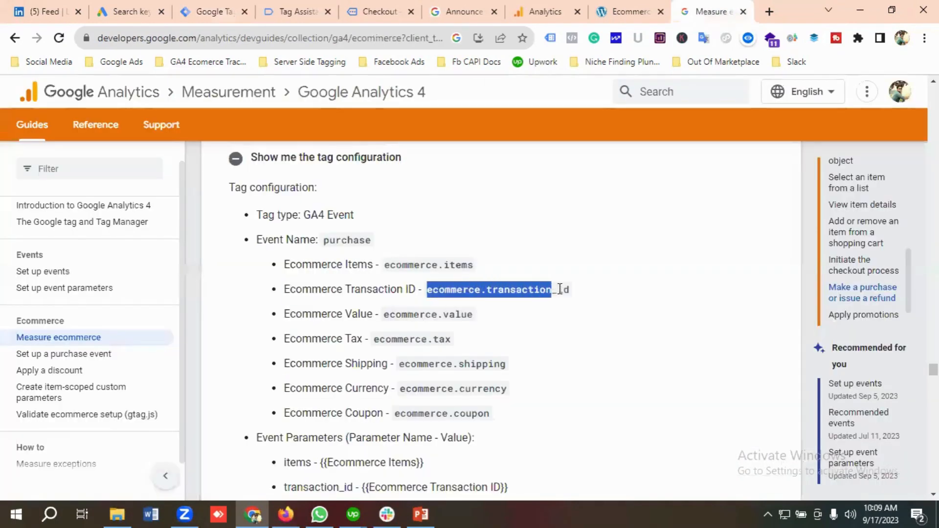
click(571, 292)
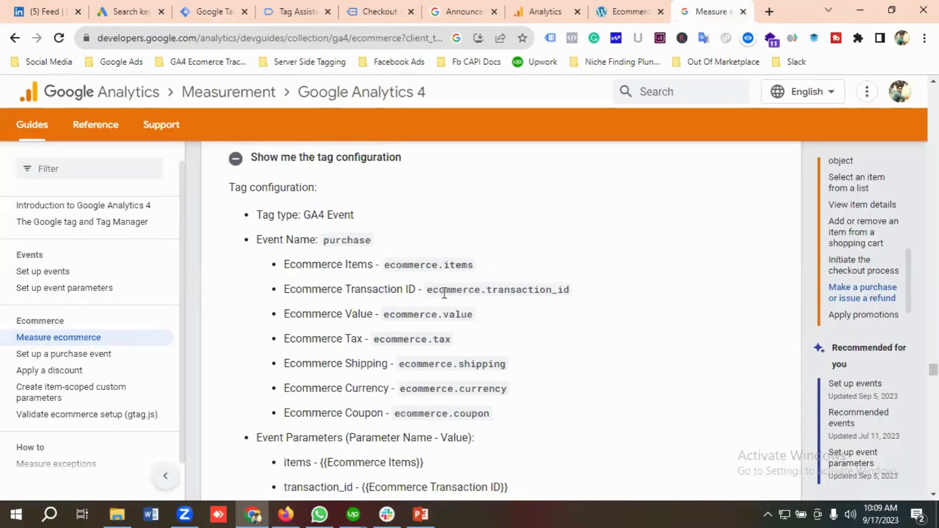
drag(429, 289, 571, 289)
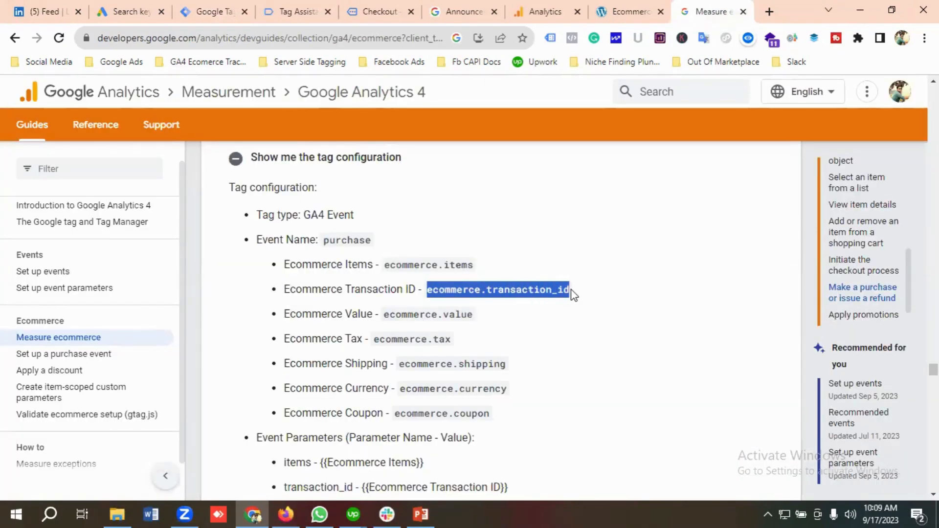
right_click(542, 293)
click(576, 303)
click(219, 11)
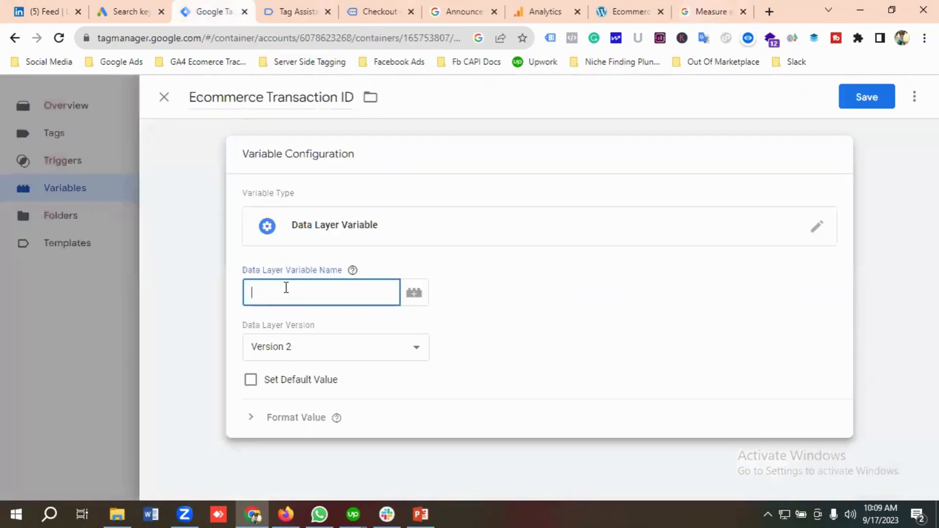
key(ctrl+v)
click(863, 99)
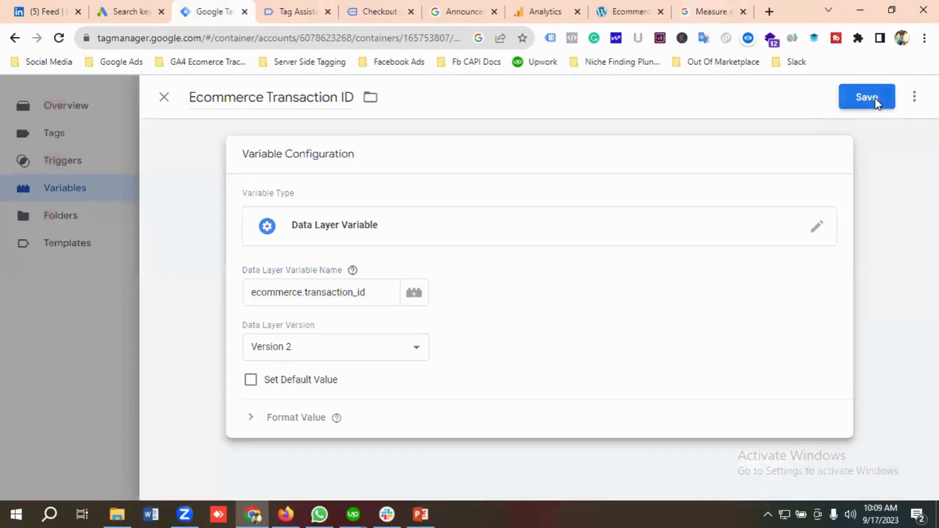
Copy the name Ecommerce Tax from the guide's purchase configuration and give it to a new user-defined variable in Tag Manager
click(708, 14)
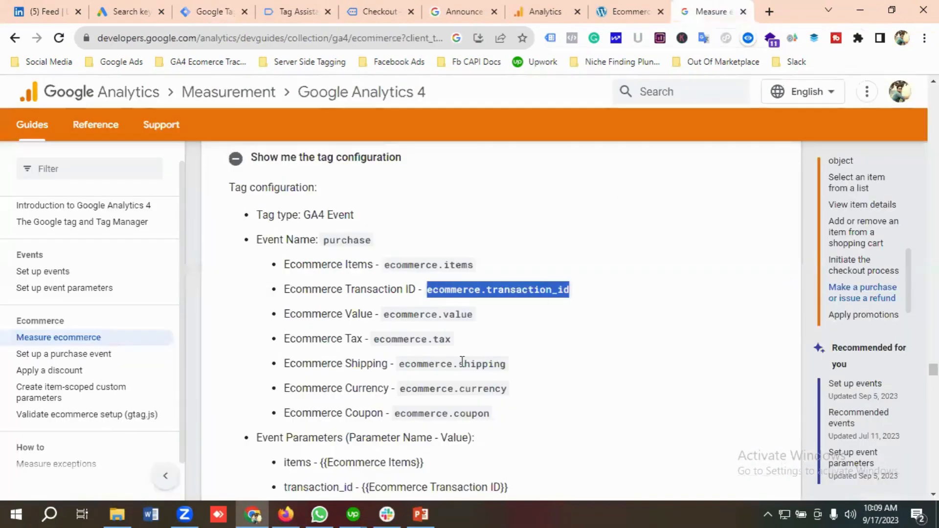
scroll(342, 320, down, 1)
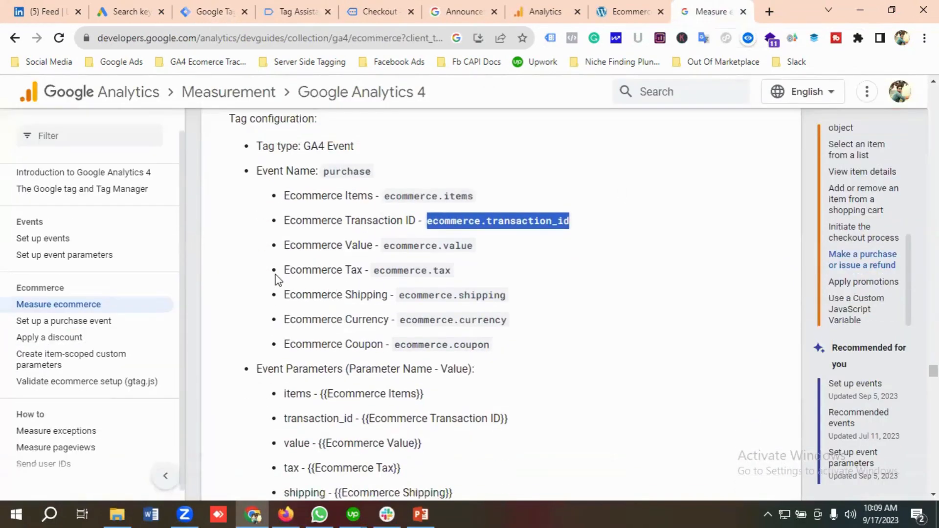
drag(286, 270, 362, 270)
right_click(352, 269)
click(382, 280)
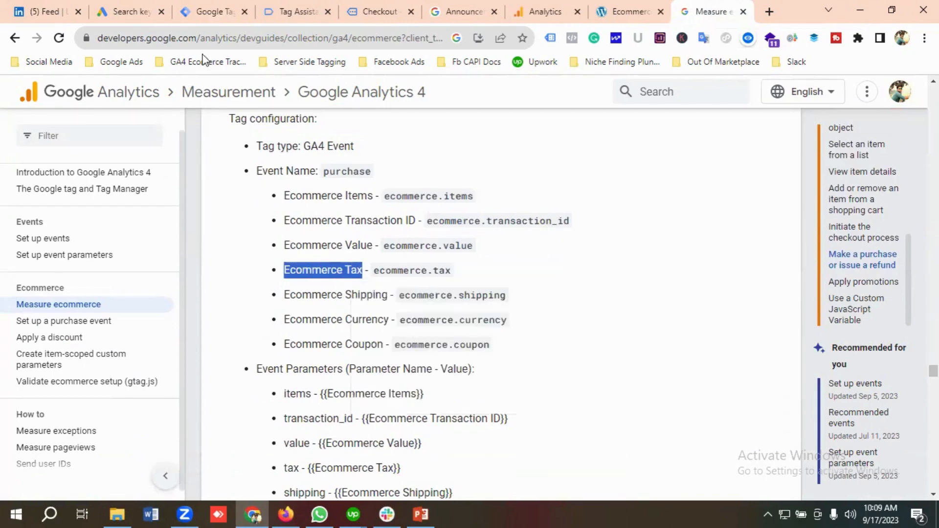
click(213, 12)
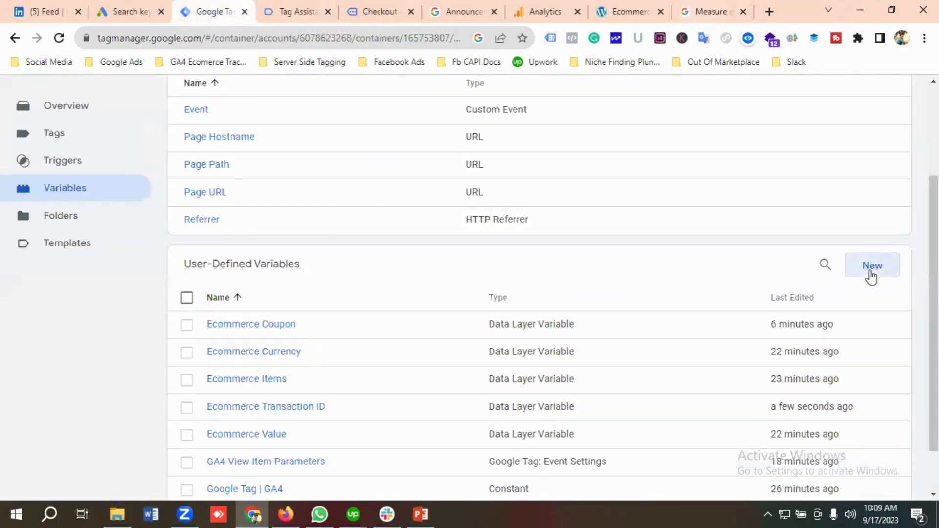
click(868, 271)
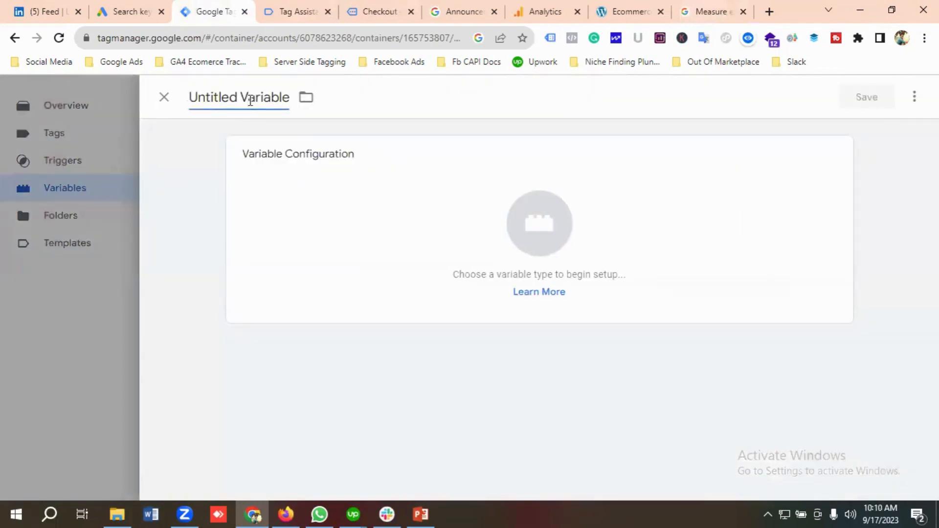
click(251, 101)
text(Ecommerce Tax)
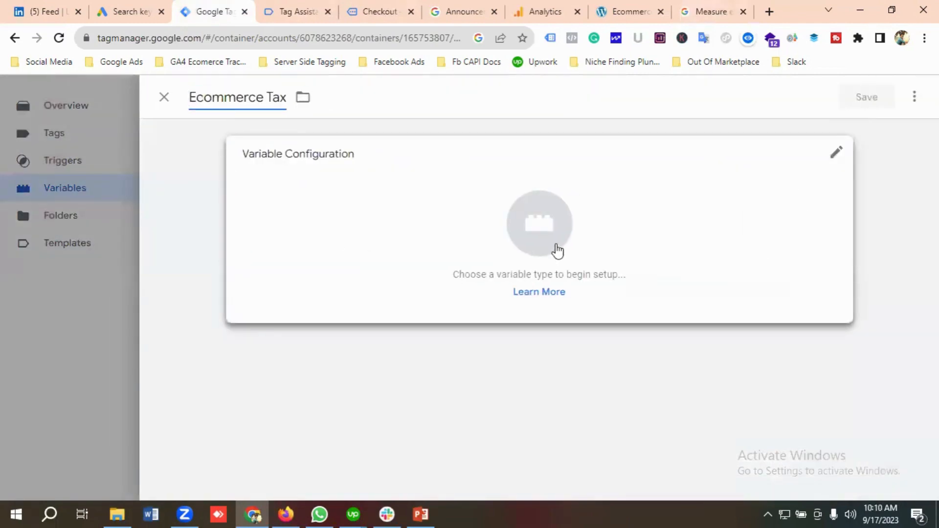
Set the variable type of Ecommerce Tax to Data Layer Variable
click(540, 251)
scroll(608, 329, down, 3)
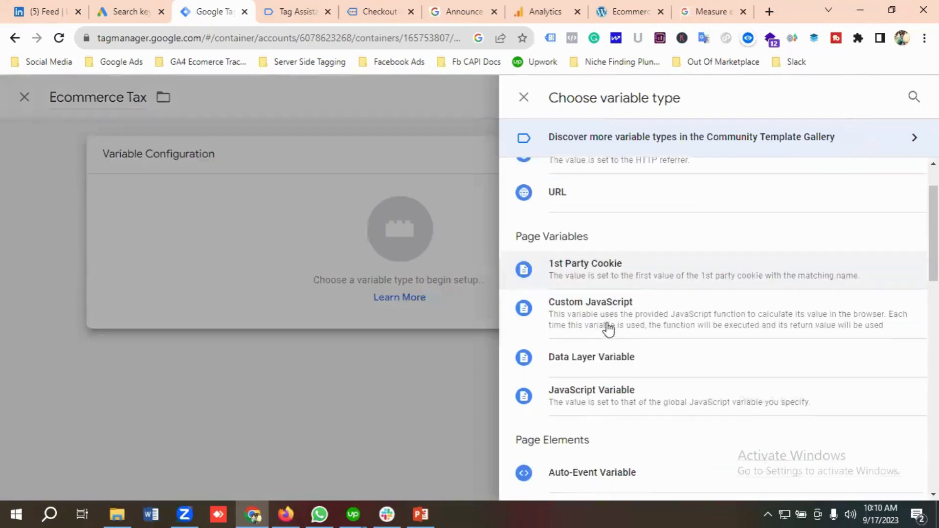
click(608, 350)
click(334, 292)
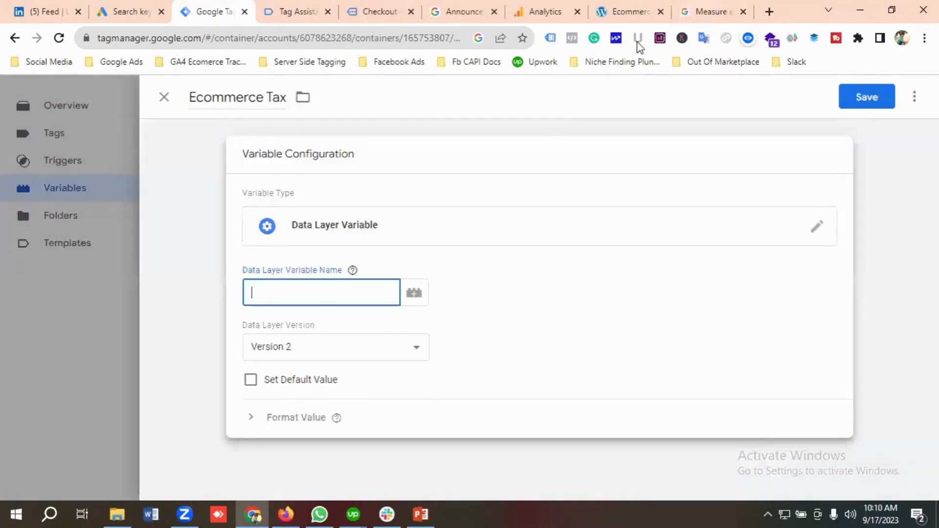
Copy ecommerce.tax from the GA4 guide as the data layer variable name for Ecommerce Tax and save the variable
click(712, 11)
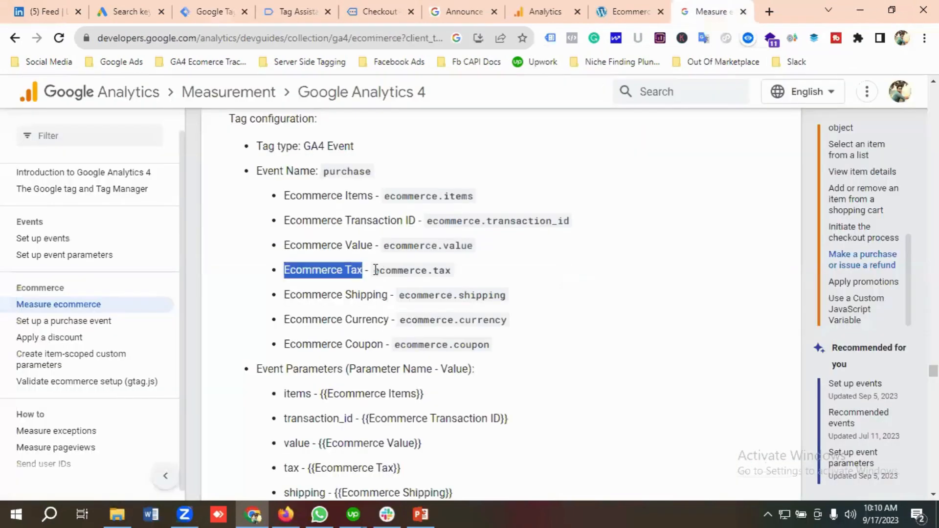
drag(374, 270, 451, 270)
right_click(433, 271)
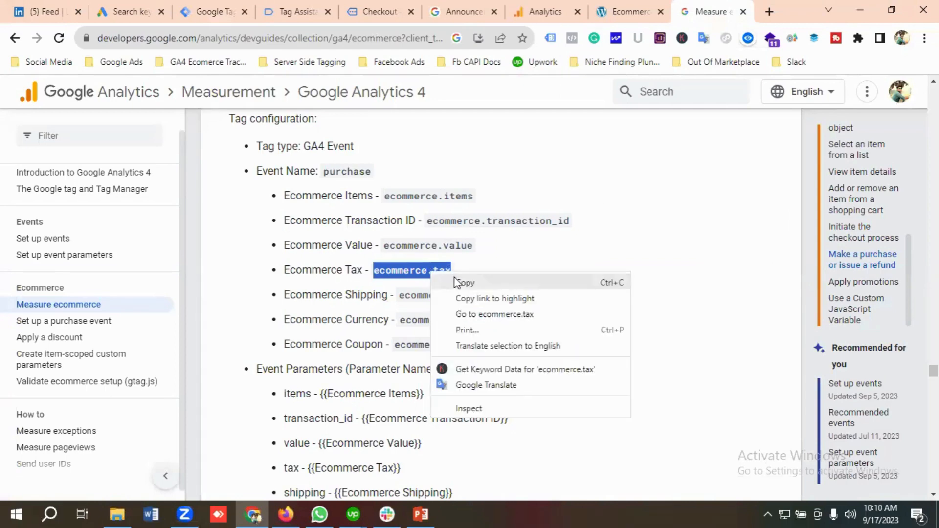
click(459, 281)
click(225, 9)
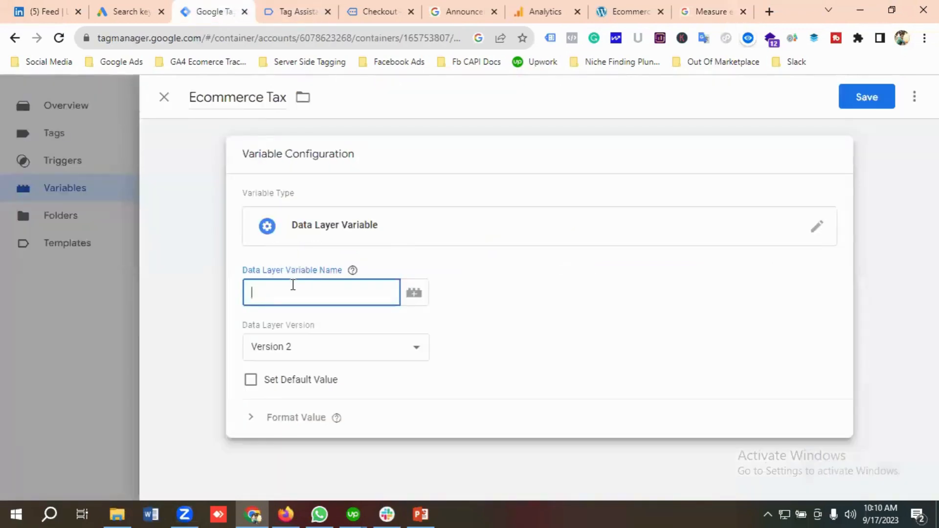
key(ctrl+v)
click(862, 102)
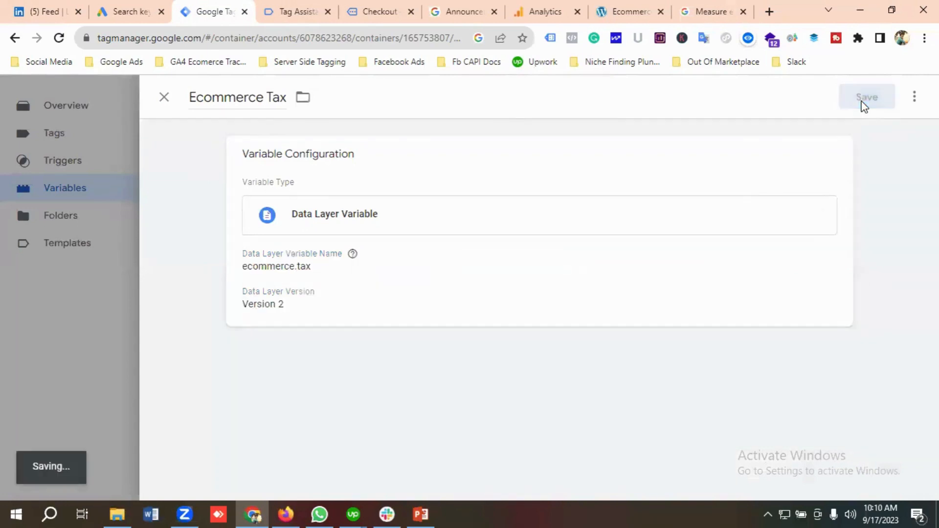
Copy the name Ecommerce Shipping from the guide's purchase configuration and give it to a new user-defined variable in Tag Manager
click(705, 11)
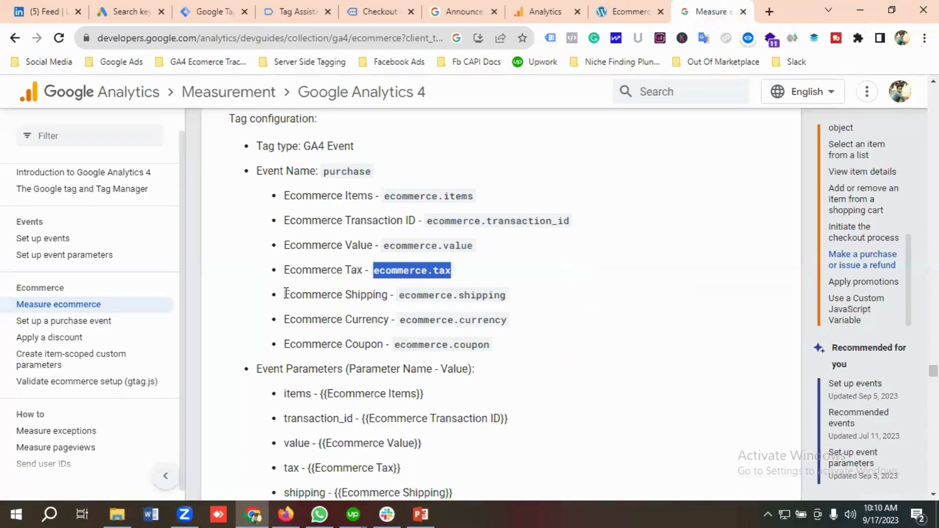
drag(286, 292, 390, 299)
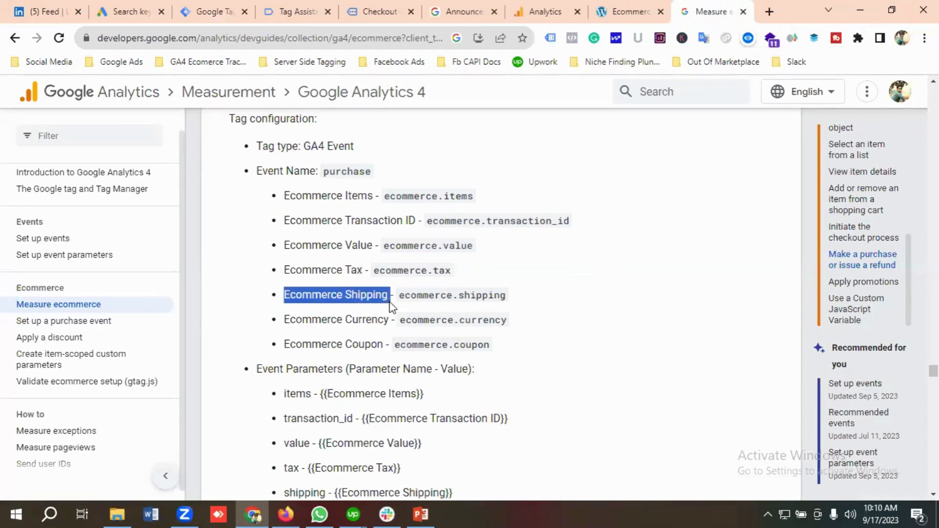
right_click(367, 298)
click(399, 309)
click(218, 13)
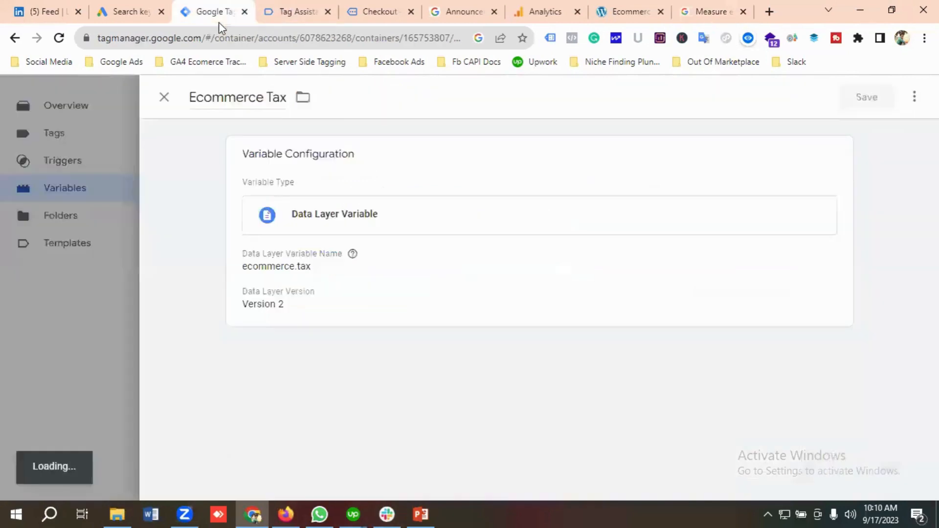
click(870, 268)
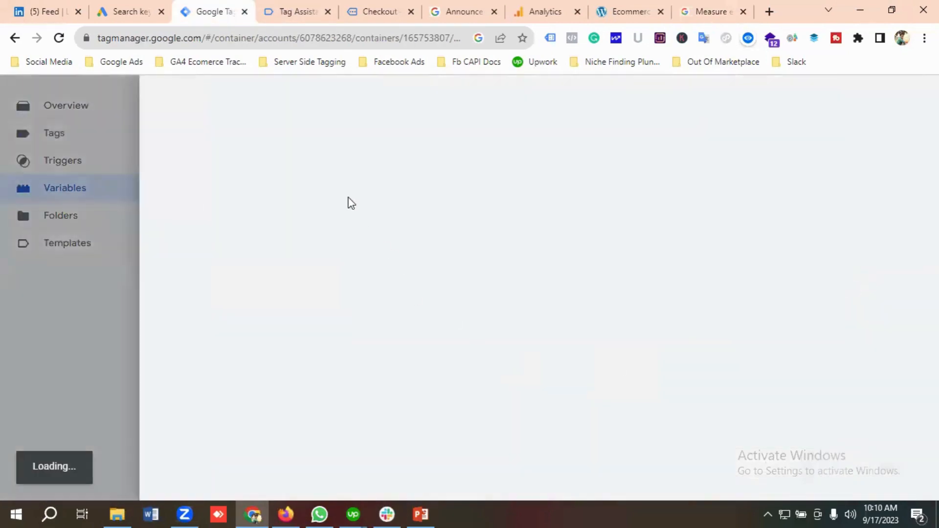
click(231, 109)
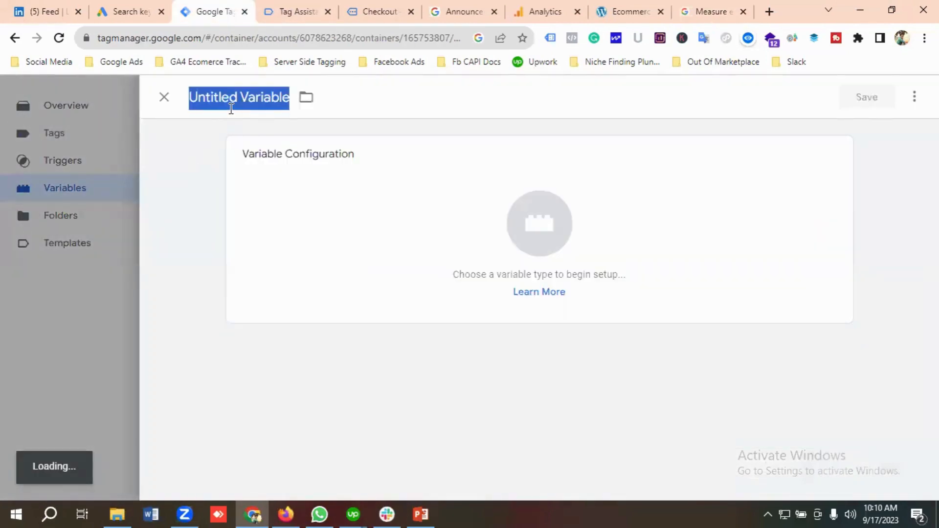
text(Ecommerce Shipping)
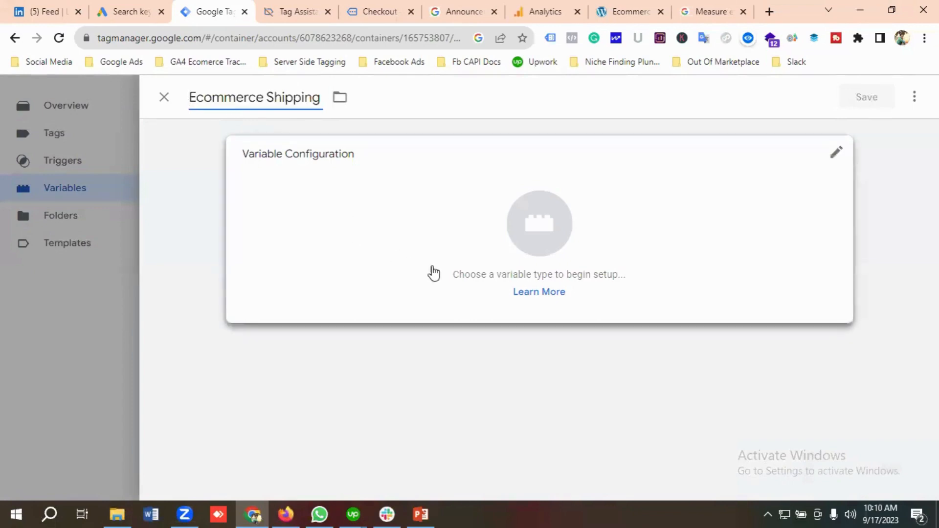
Set the variable type of Ecommerce Shipping to Data Layer Variable
click(545, 247)
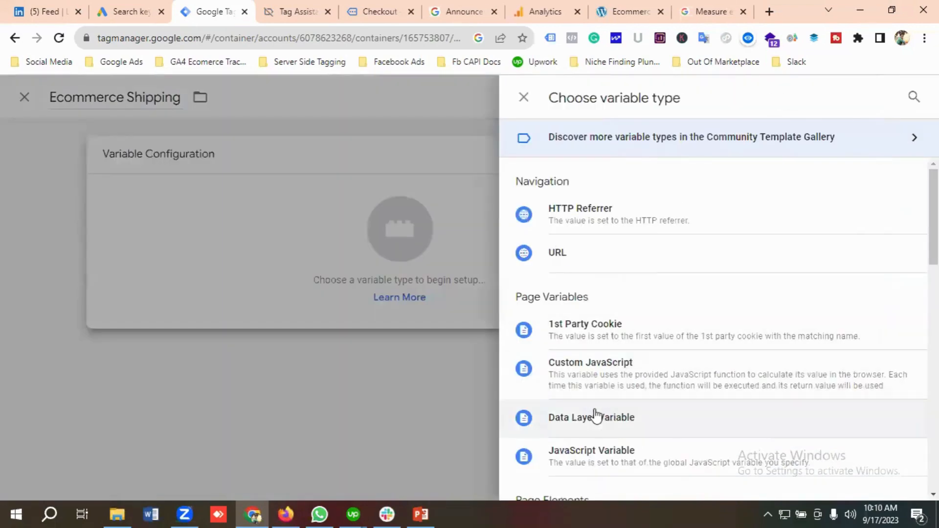
click(596, 419)
click(304, 295)
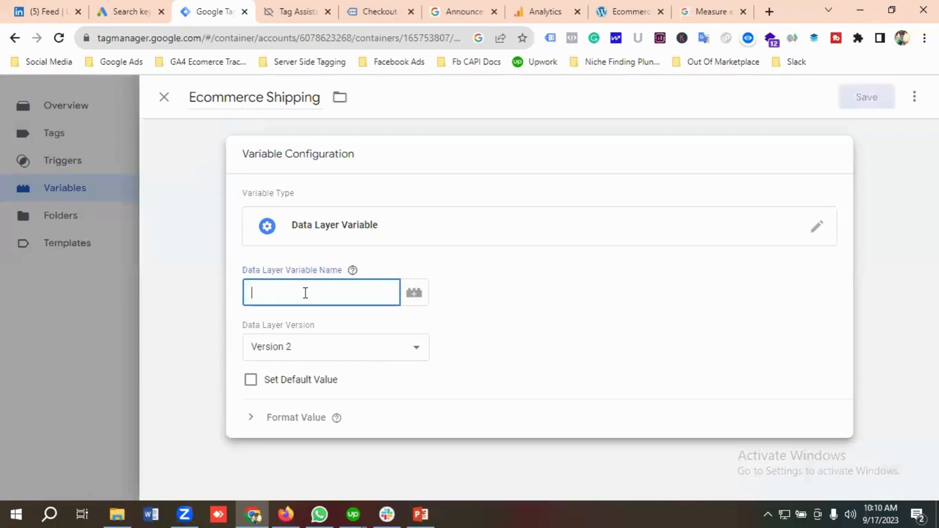
Copy ecommerce.shipping from the GA4 guide as the data layer variable name for Ecommerce Shipping and save the variable
click(707, 11)
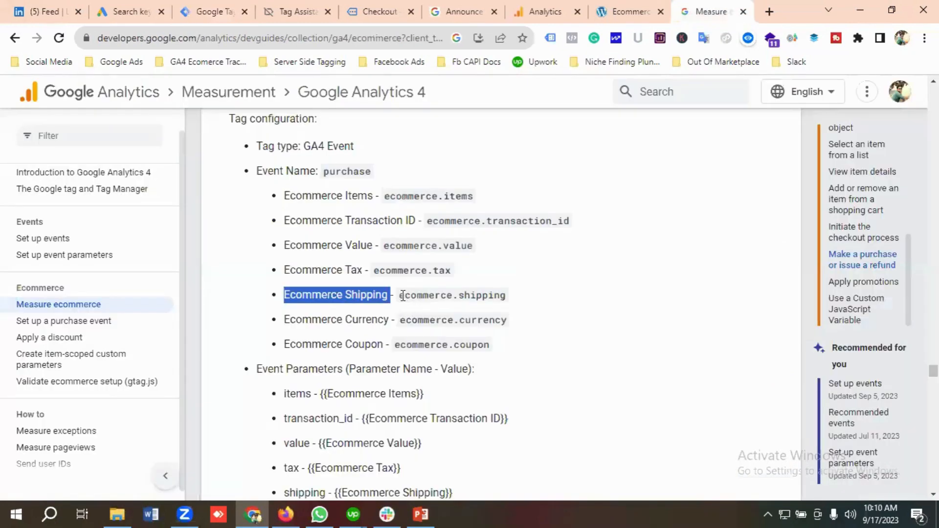
drag(400, 295, 504, 306)
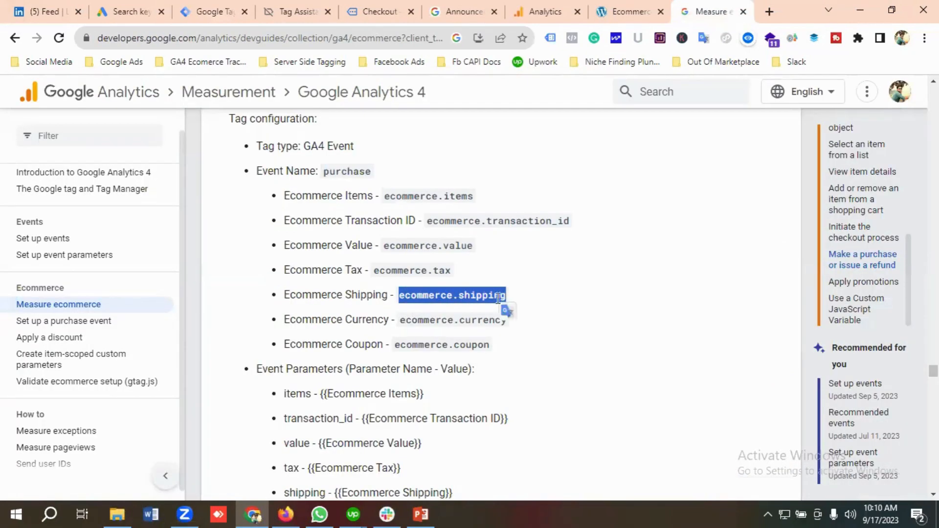
right_click(477, 300)
click(495, 310)
click(210, 11)
click(279, 291)
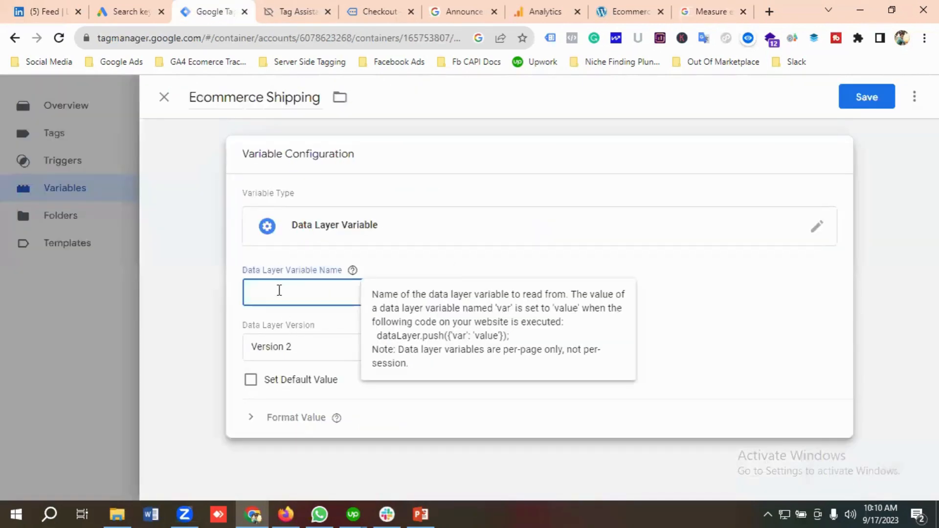
key(ctrl+v)
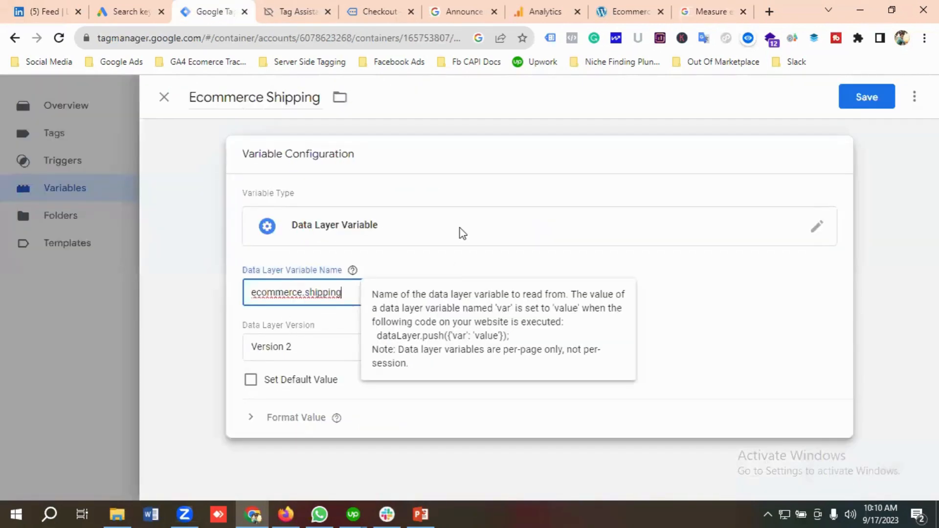
click(868, 96)
Create a new trigger in Tag Manager and name it Purchase Trigger
click(710, 13)
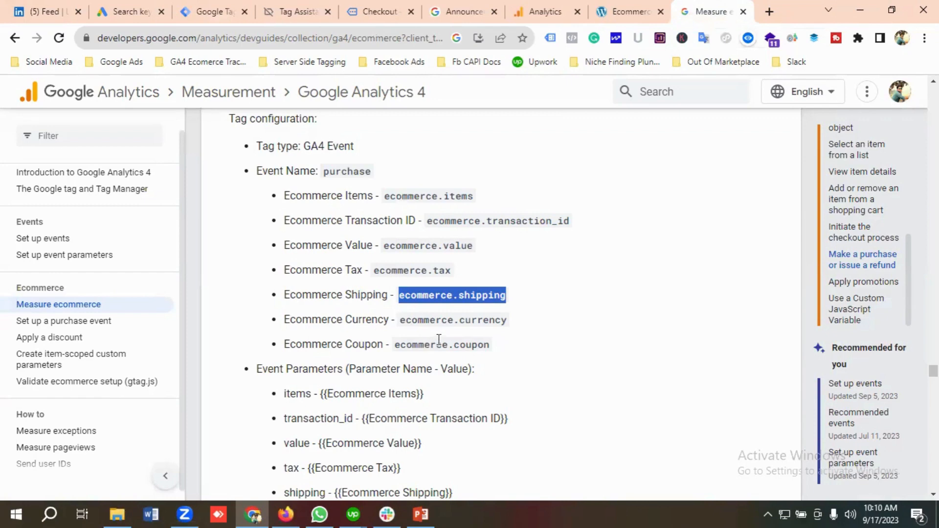
click(201, 12)
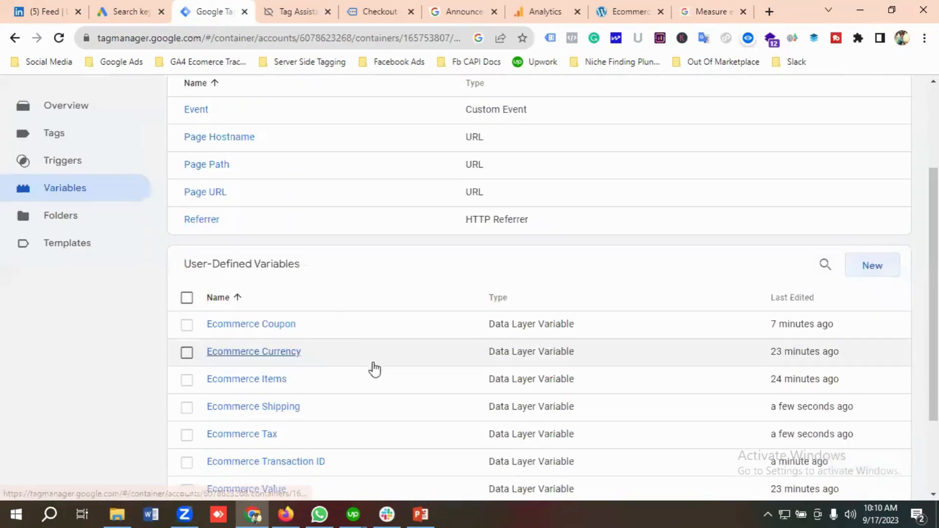
scroll(386, 374, up, 3)
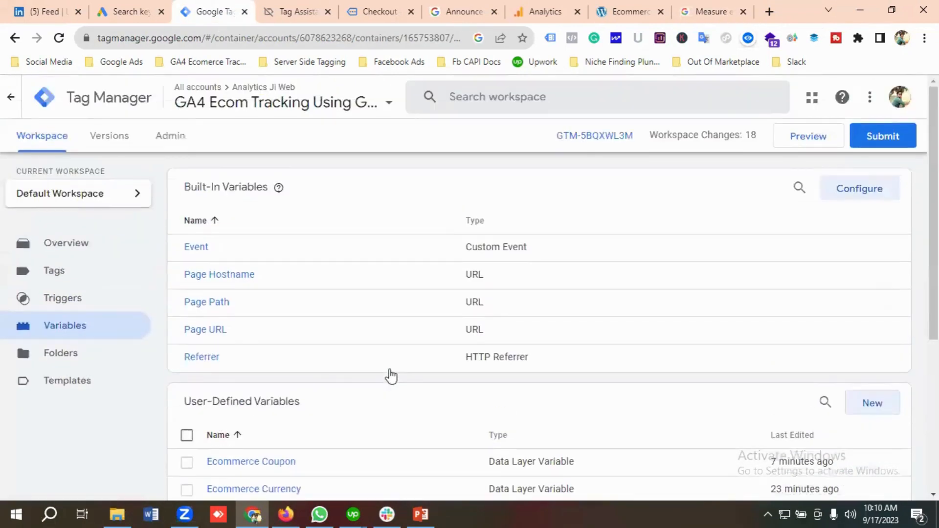
click(64, 302)
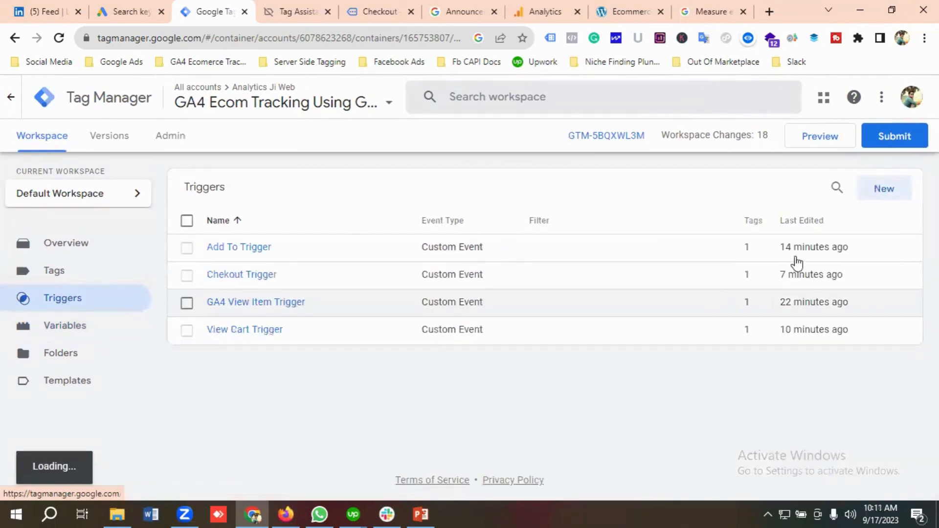
click(884, 190)
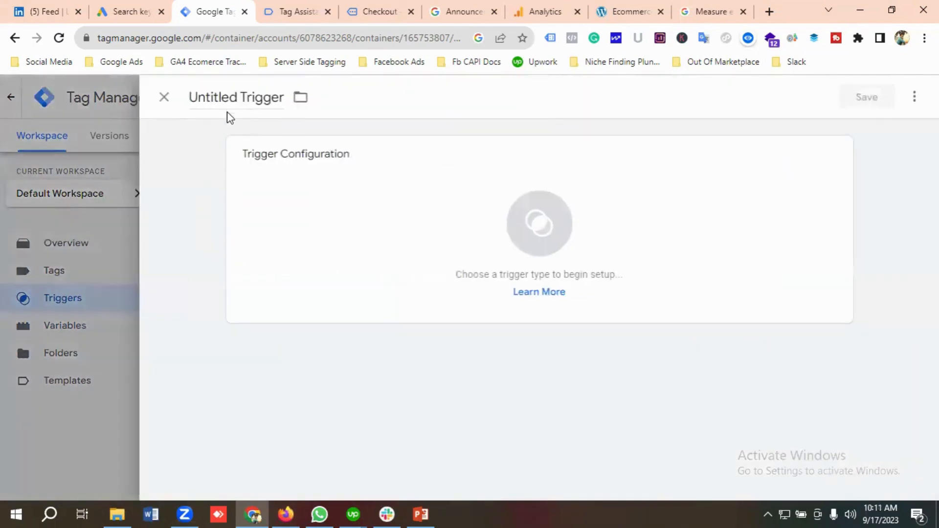
click(243, 98)
key(BackSpace)
key(BackSpace)
key(BackSpace)
key(BackSpace)
key(BackSpace)
key(BackSpace)
key(BackSpace)
key(BackSpace)
key(BackSpace)
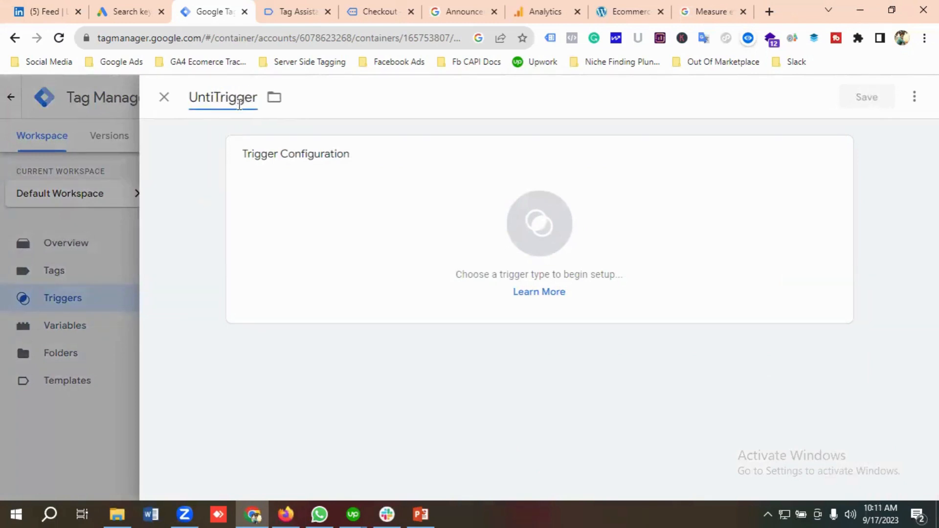
text(Purcha)
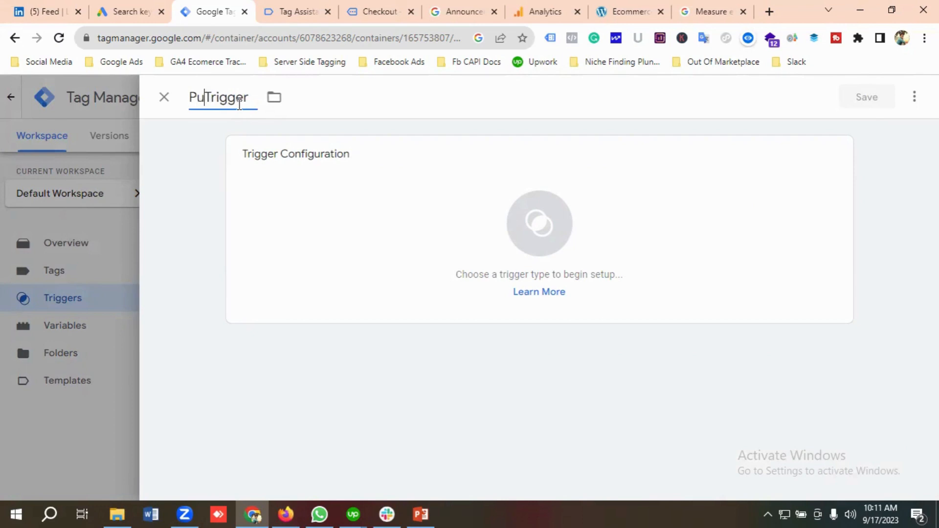
text(se)
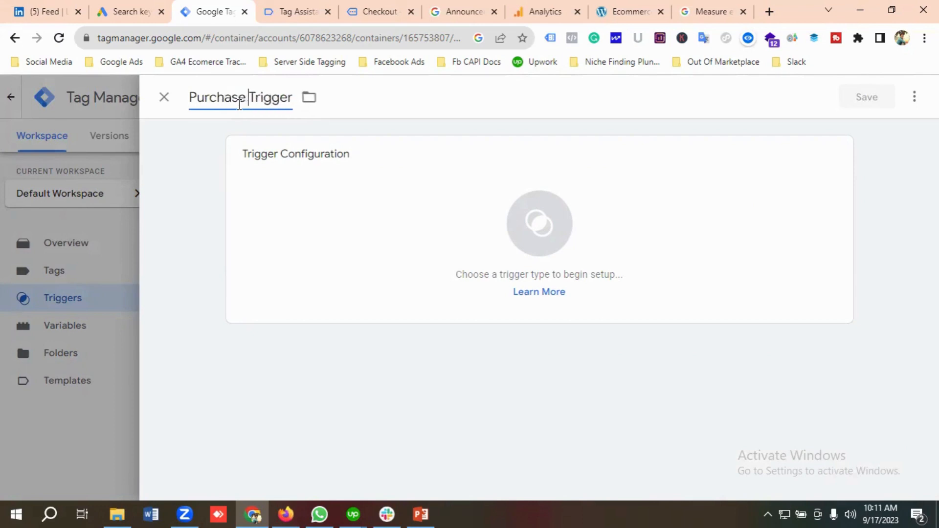
Set the trigger type of Purchase Trigger to Custom Event
click(547, 256)
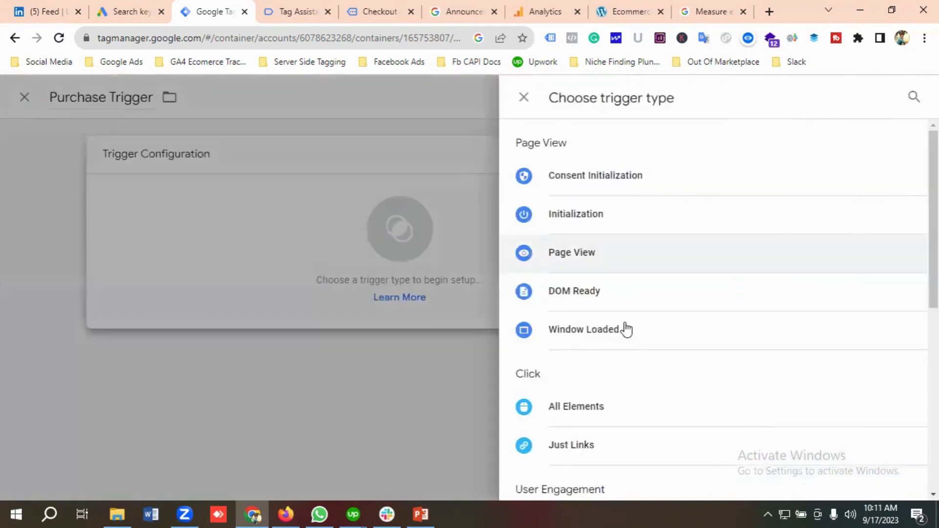
scroll(623, 329, down, 3)
scroll(623, 332, down, 4)
click(599, 382)
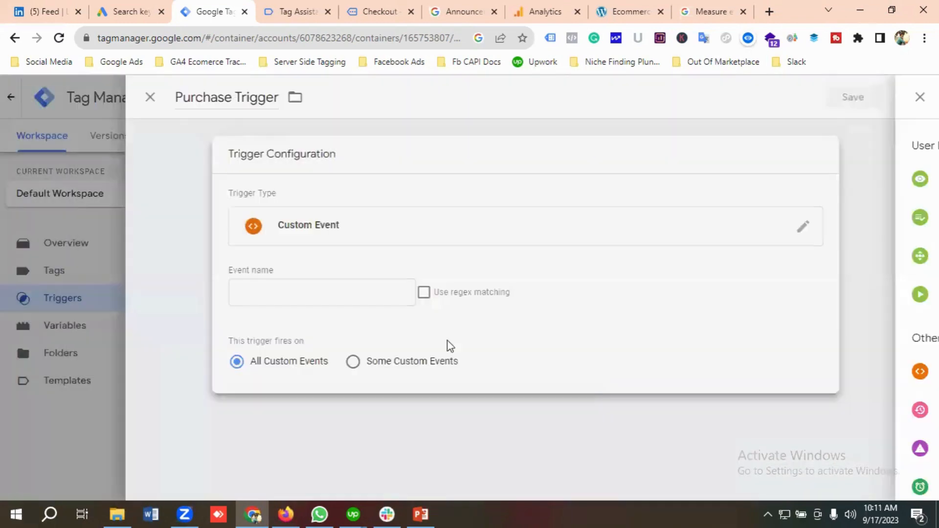
Copy the event name purchase from the GA4 guide into Purchase Trigger and save the trigger
click(334, 295)
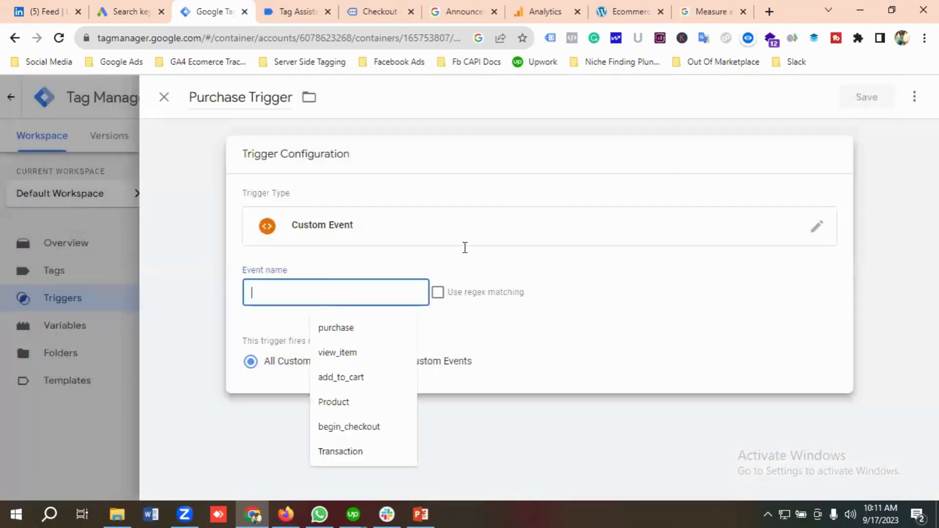
key(ctrl+9)
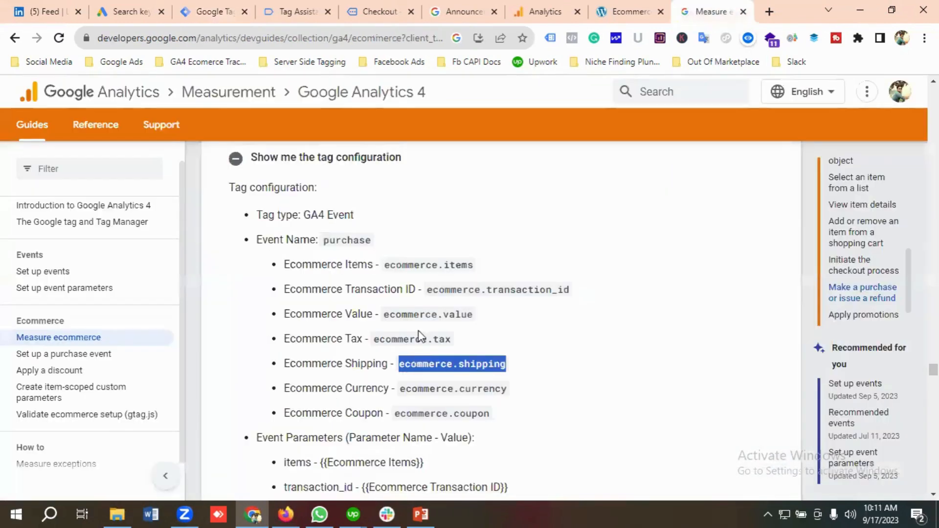
double_click(354, 240)
right_click(352, 240)
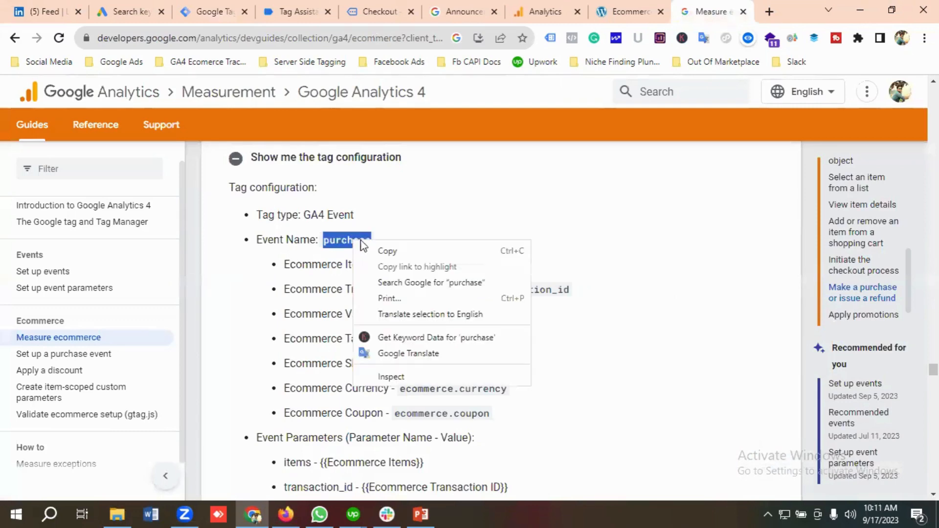
click(384, 252)
click(208, 12)
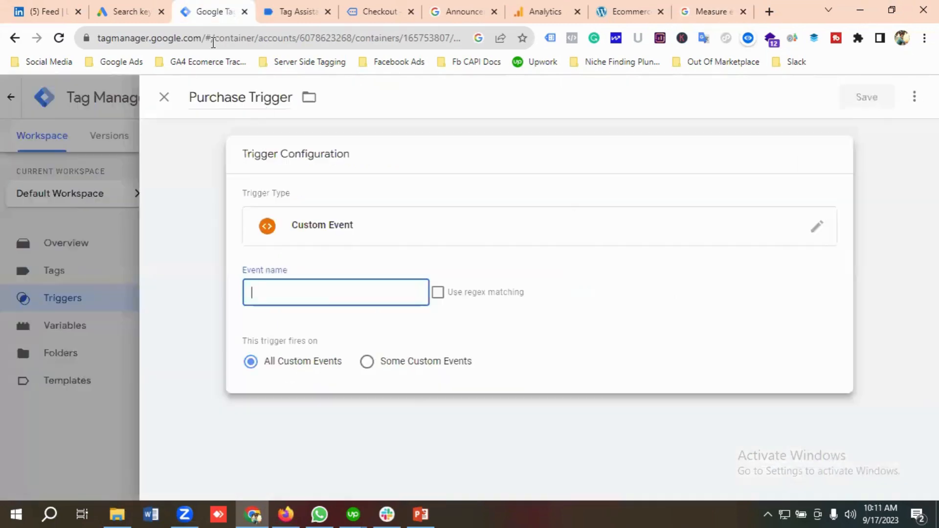
click(290, 299)
key(ctrl+v)
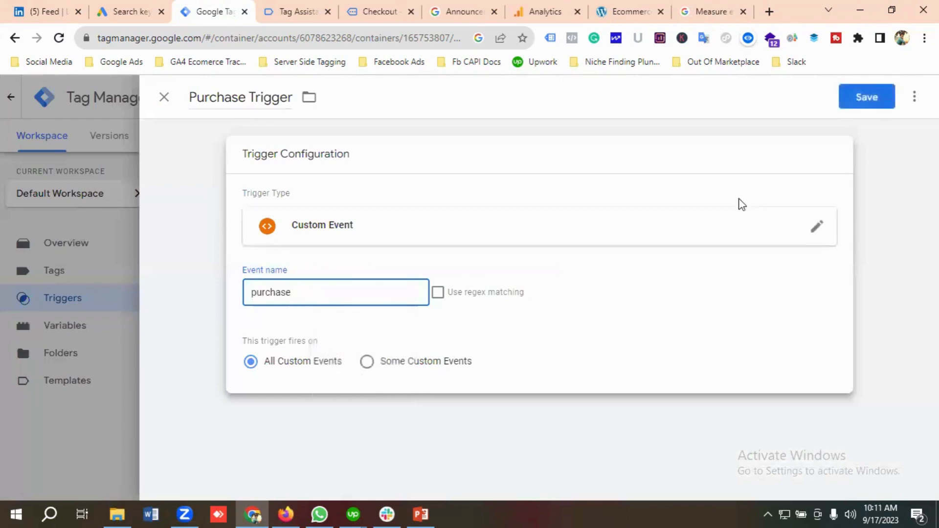
click(867, 97)
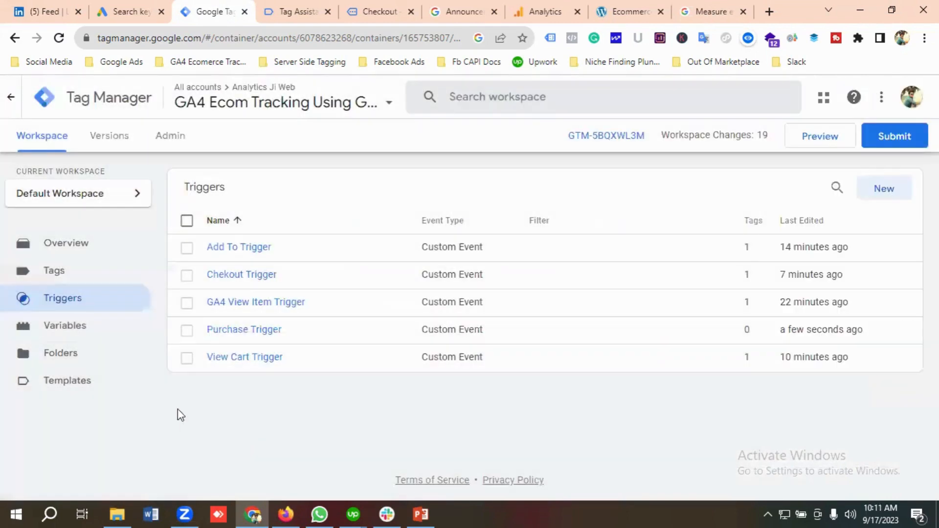
Duplicate the existing GA4 | Add To Cart tag
click(54, 271)
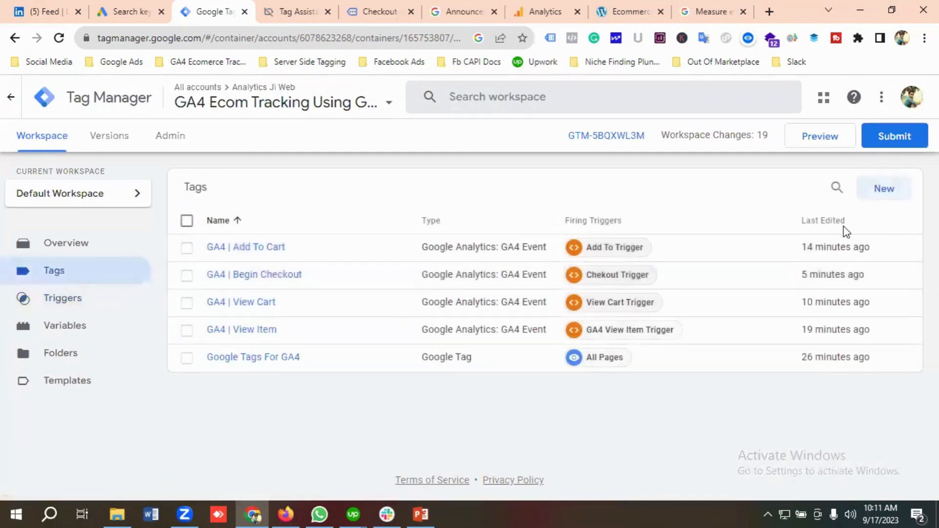
click(238, 250)
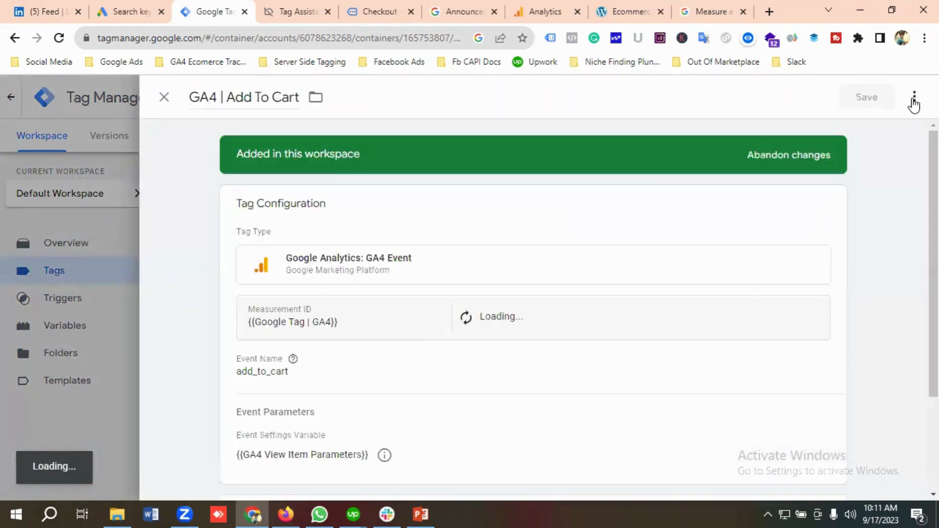
click(913, 98)
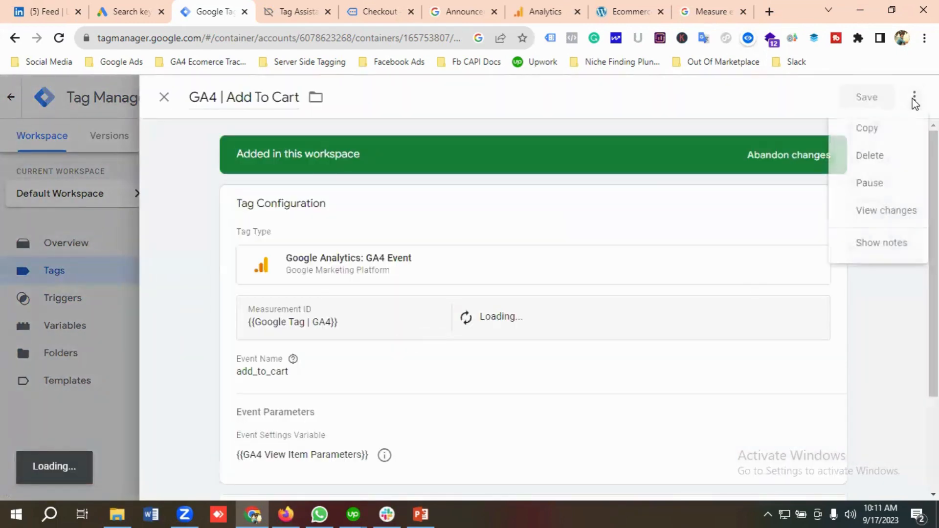
click(874, 132)
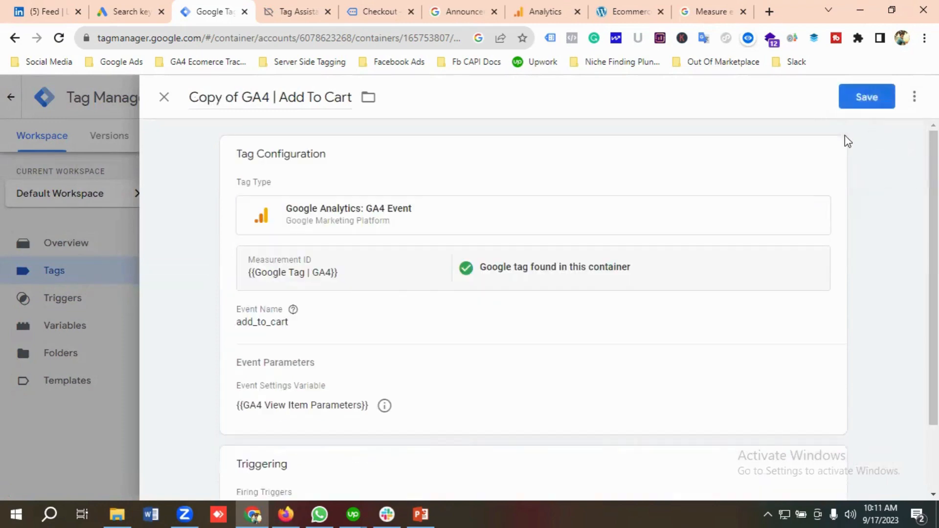
Rename the copied tag as GA4 | Purchase
click(245, 95)
key(BackSpace)
key(BackSpace)
key(BackSpace)
key(BackSpace)
key(BackSpace)
key(BackSpace)
key(BackSpace)
key(BackSpace)
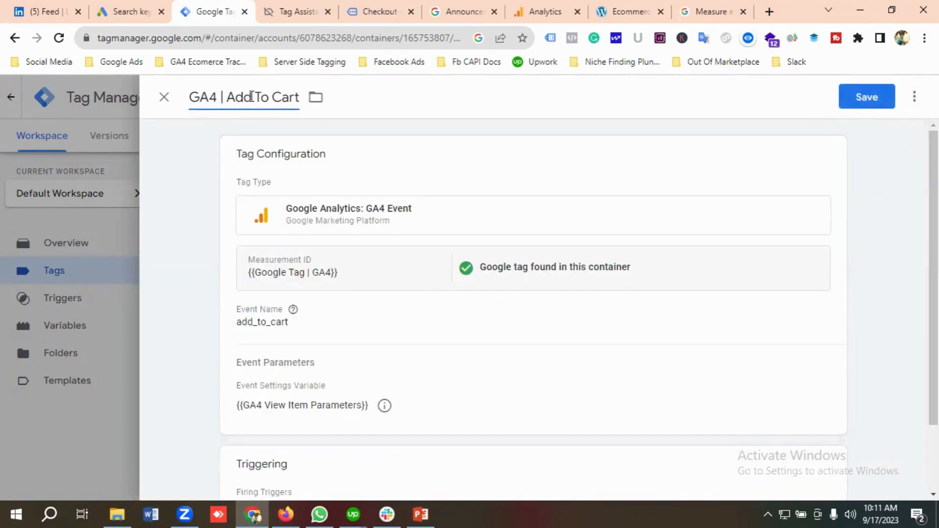
drag(233, 99, 299, 101)
key(BackSpace)
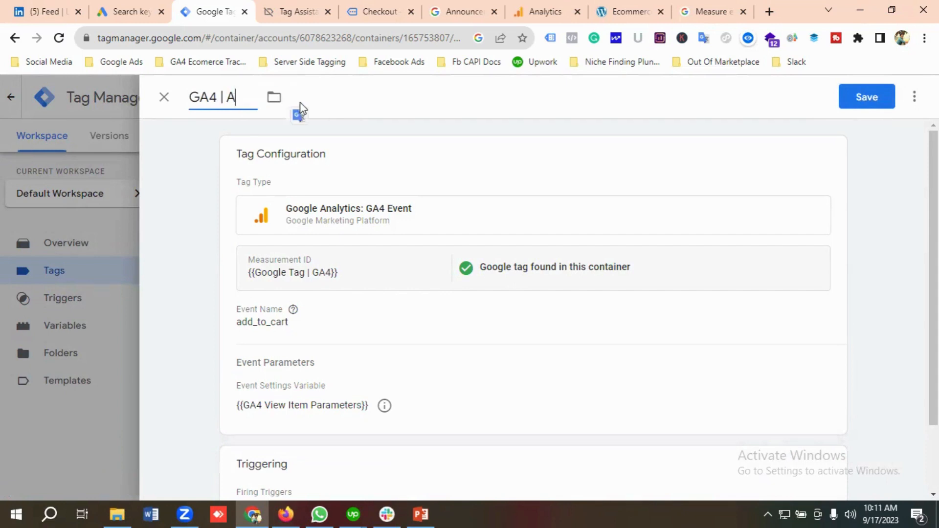
text(Purchase)
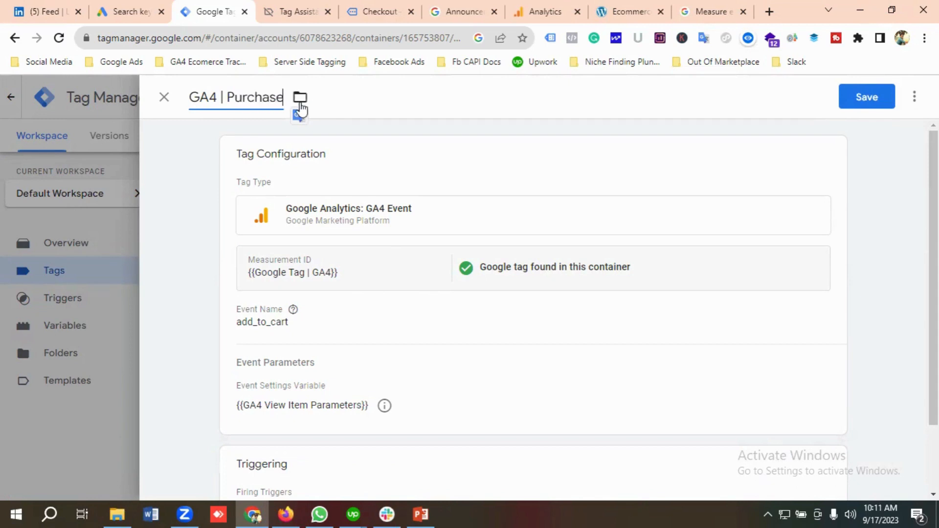
Replace the event name in the GA4 | Purchase tag with purchase, copied from the guide's tag configuration
scroll(323, 289, down, 1)
click(307, 277)
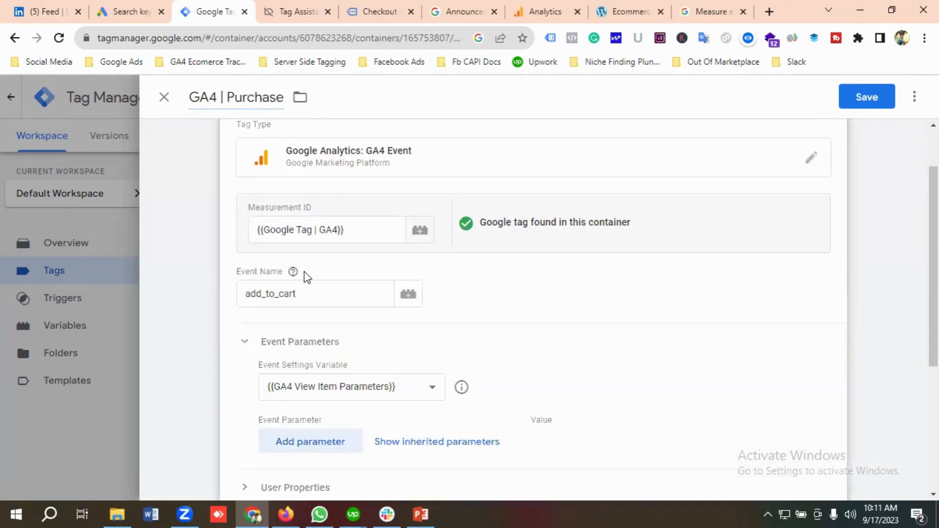
click(707, 11)
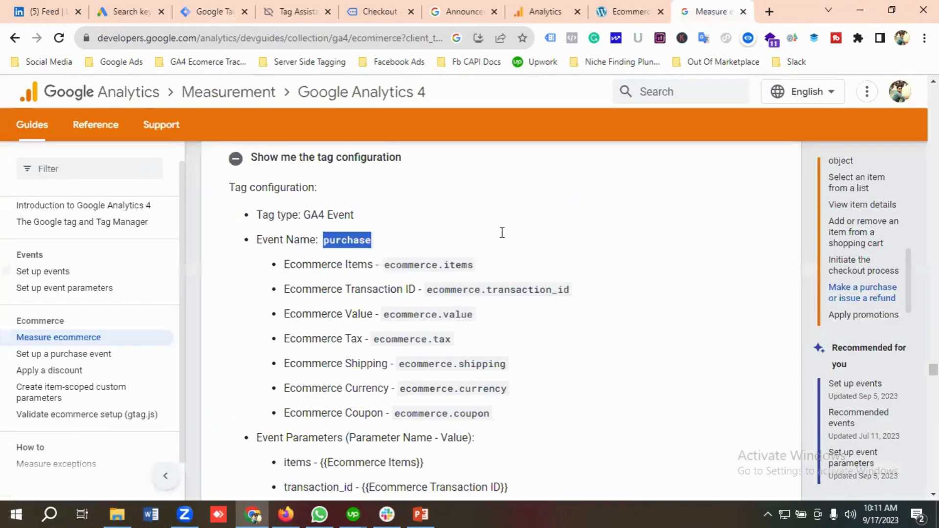
right_click(357, 242)
click(379, 251)
click(198, 12)
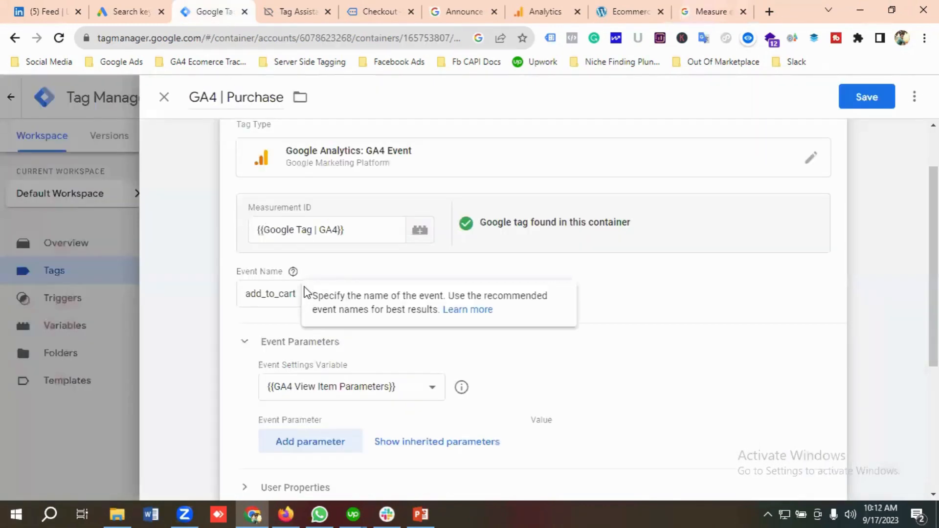
click(273, 296)
double_click(274, 297)
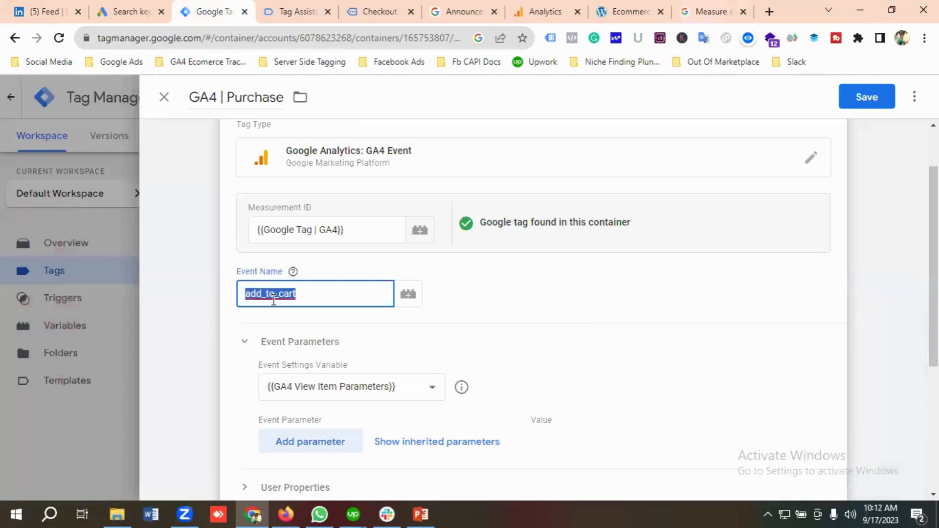
key(ctrl+v)
Set the GA4 | Purchase tag's event settings variable to None
scroll(335, 300, down, 3)
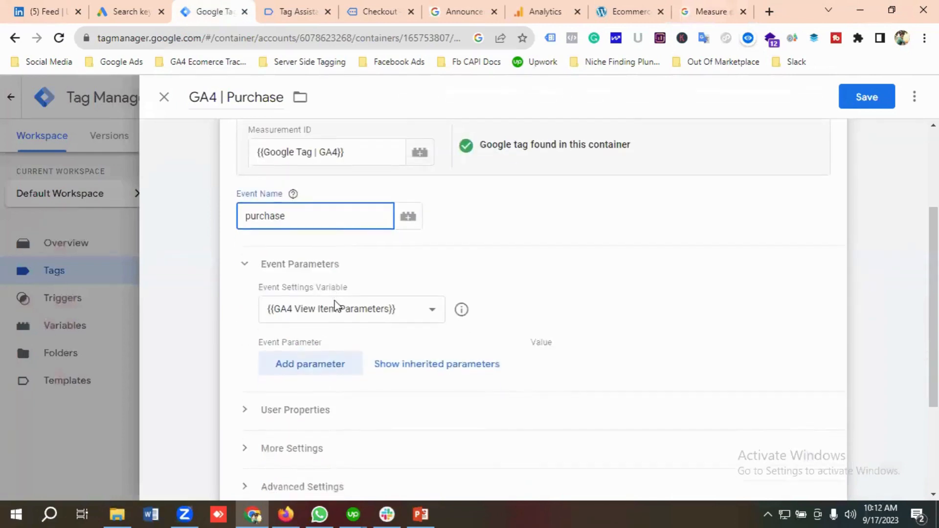
click(359, 253)
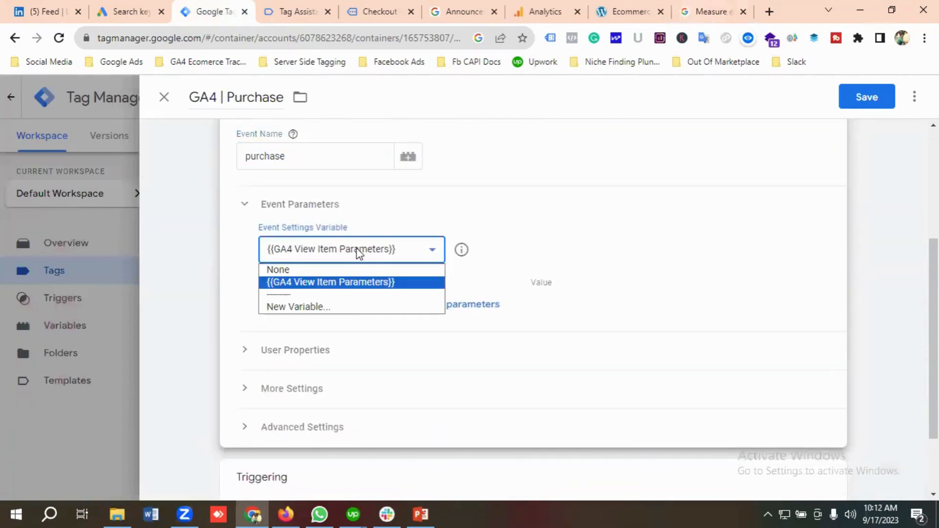
click(275, 269)
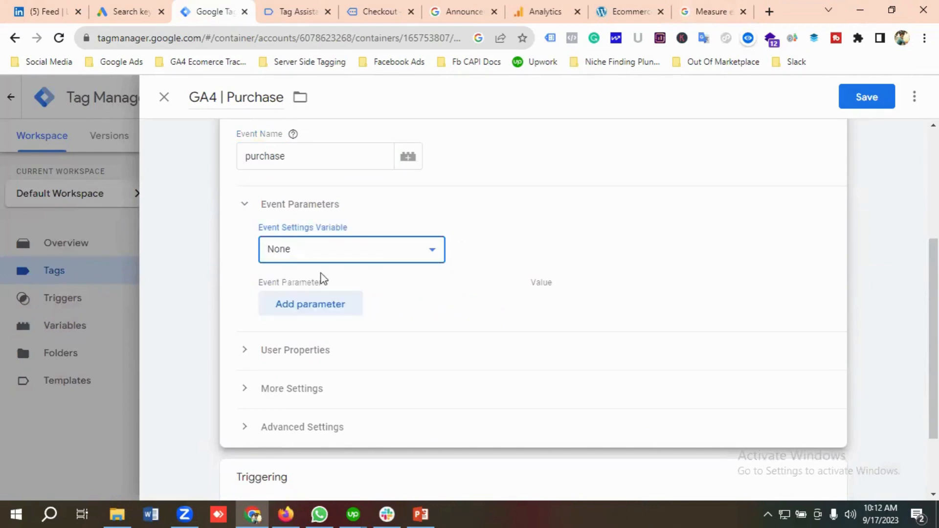
Add six empty event parameter rows to the GA4 | Purchase tag
click(313, 312)
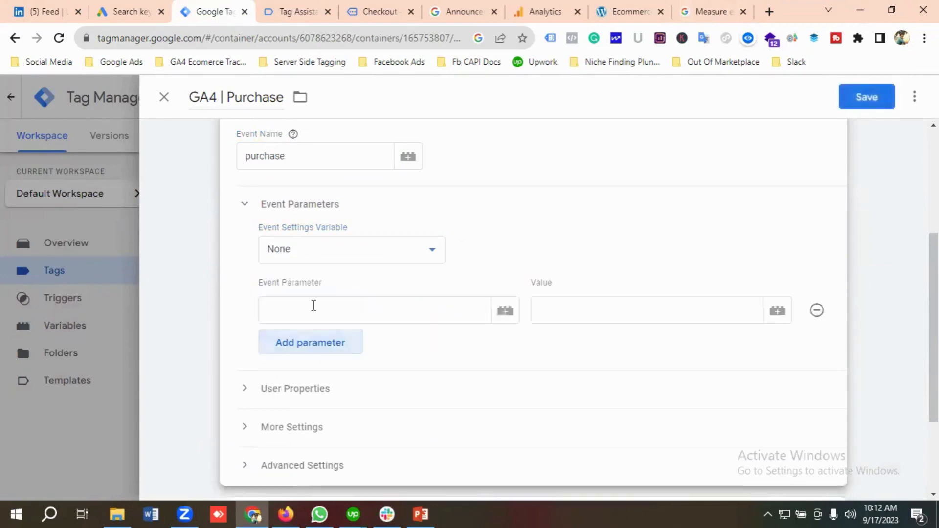
click(316, 344)
click(318, 382)
click(323, 416)
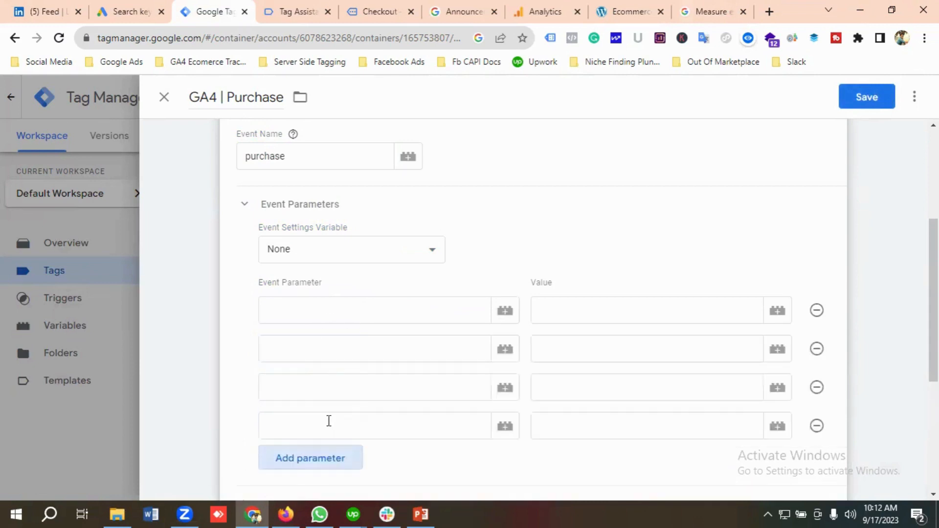
click(327, 460)
scroll(338, 387, down, 3)
click(325, 367)
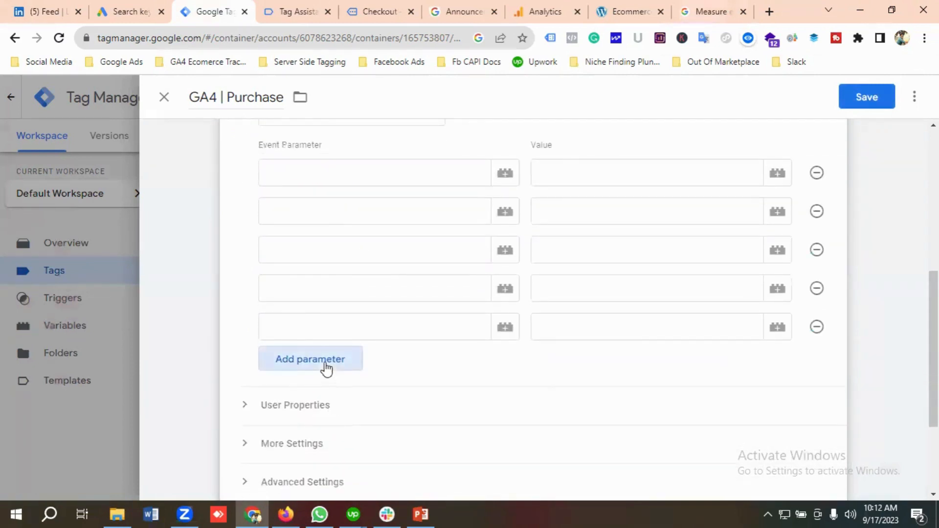
Copy the parameter name items from the GA4 guide's purchase tag configuration into the first event parameter row
click(706, 12)
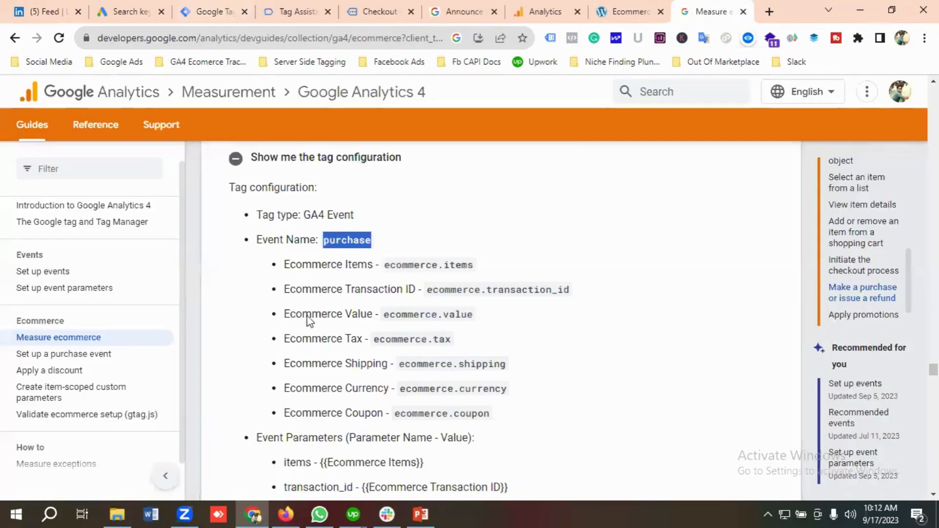
scroll(340, 289, down, 4)
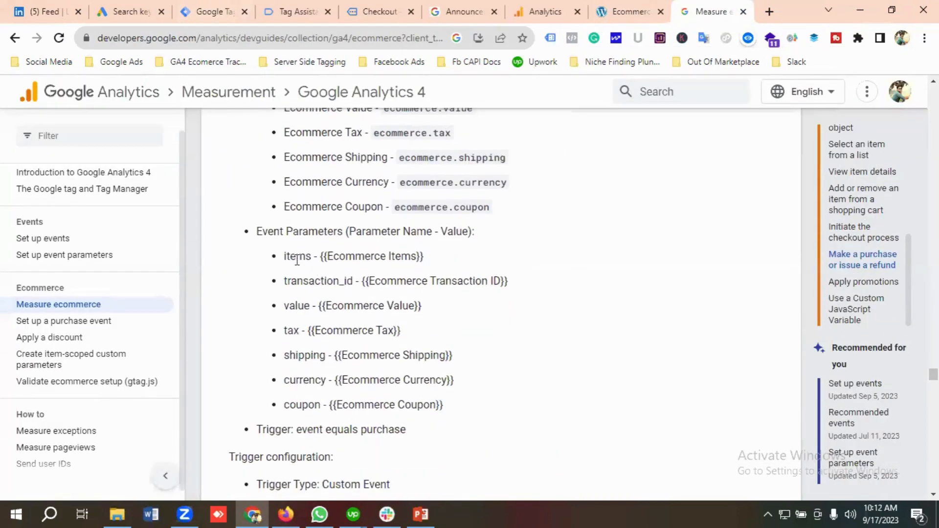
double_click(297, 256)
right_click(297, 256)
click(324, 270)
click(235, 13)
scroll(284, 198, up, 1)
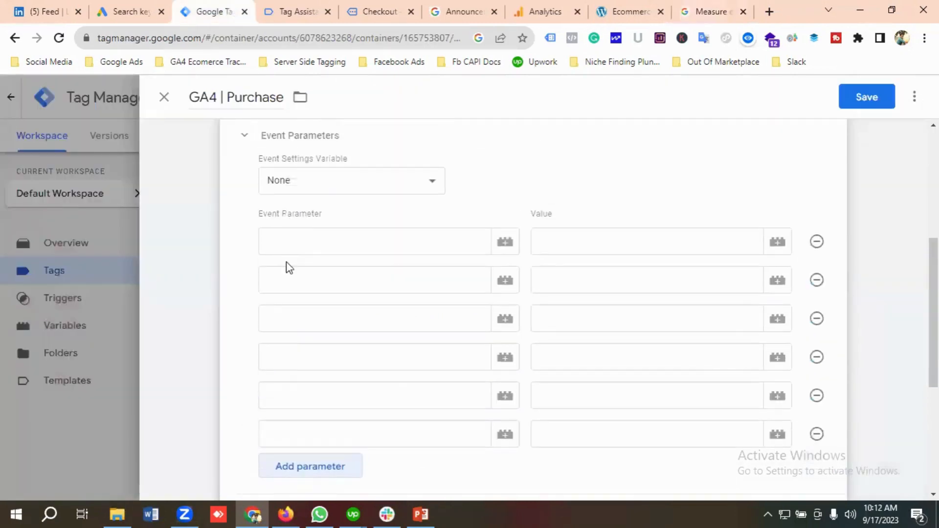
click(282, 243)
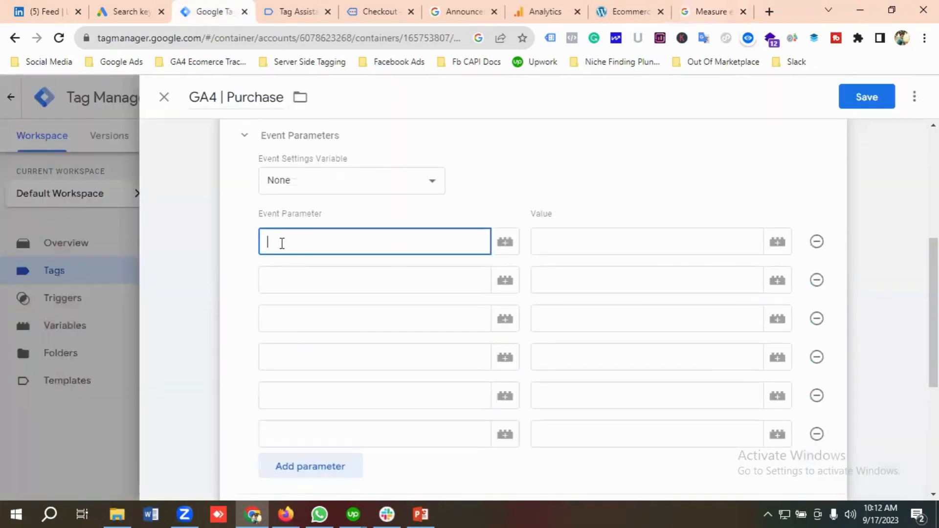
Copy the parameter name transaction_id from the GA4 guide into the second event parameter row
click(706, 12)
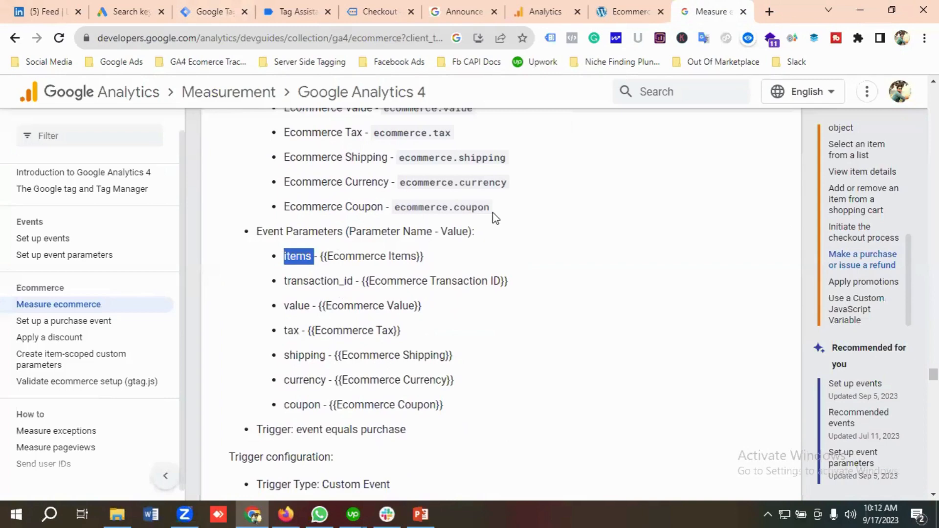
double_click(317, 282)
right_click(317, 282)
click(333, 294)
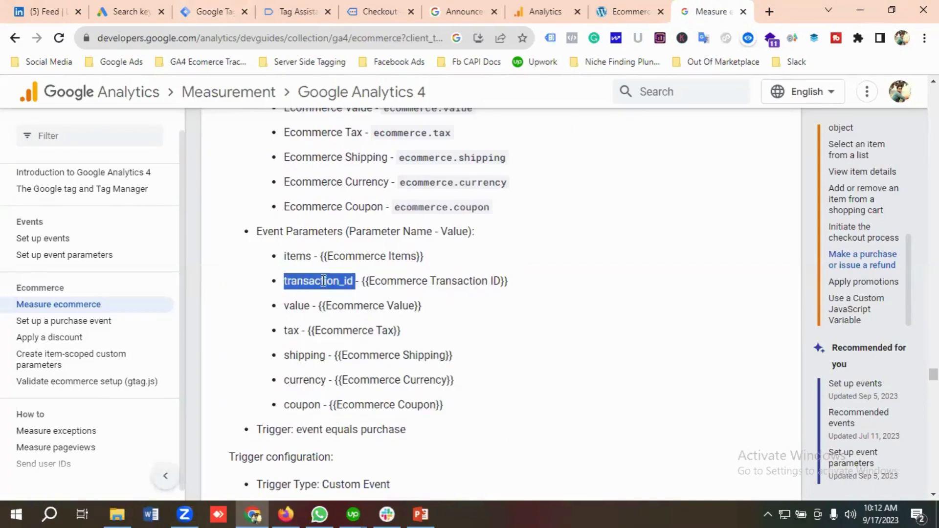
click(304, 10)
click(215, 11)
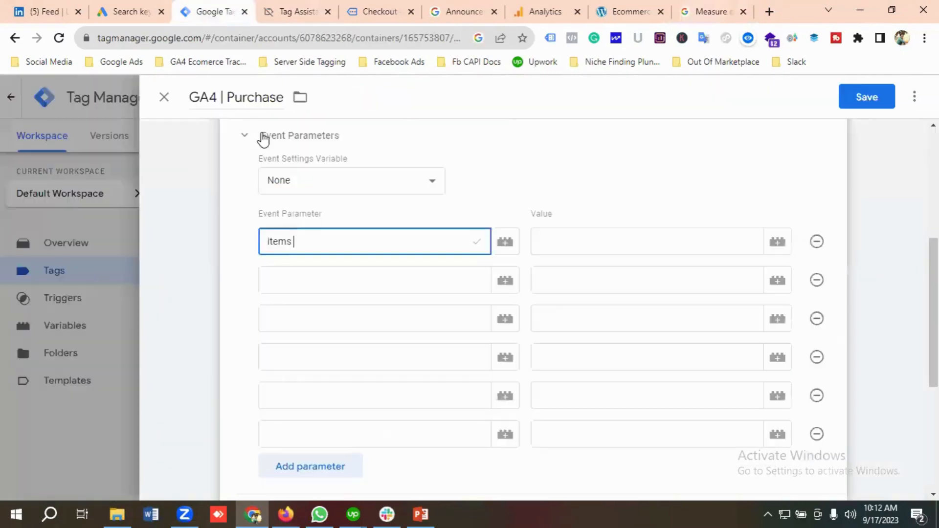
click(278, 280)
key(ctrl+v)
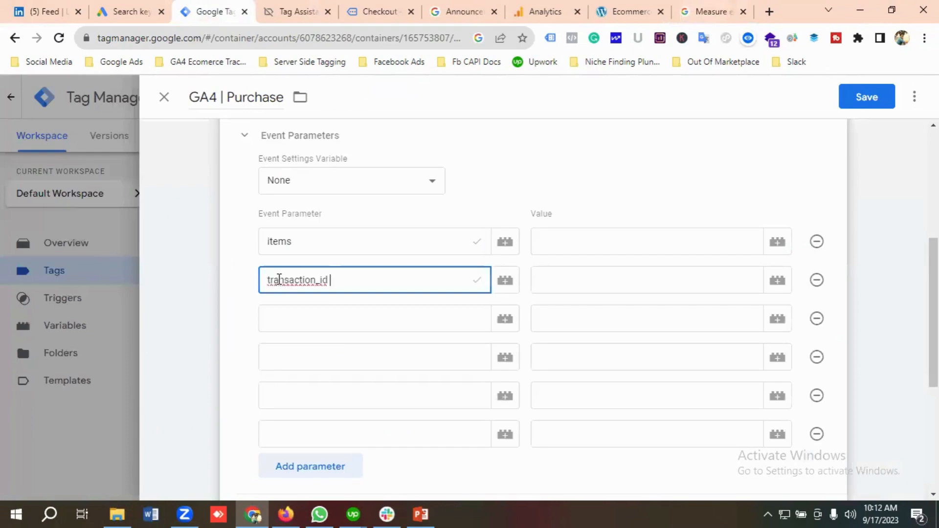
Copy the parameter name value from the GA4 guide into the third event parameter row
click(318, 312)
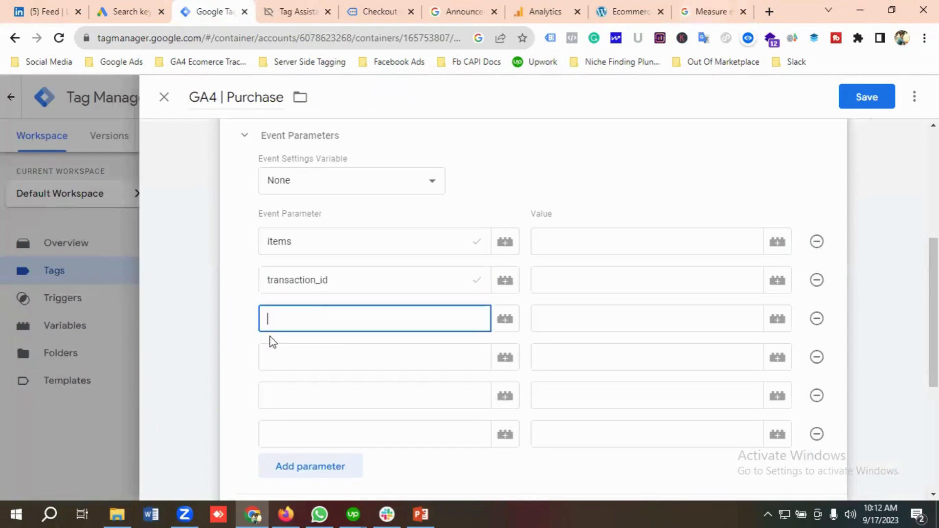
click(710, 12)
double_click(295, 307)
right_click(309, 308)
click(326, 320)
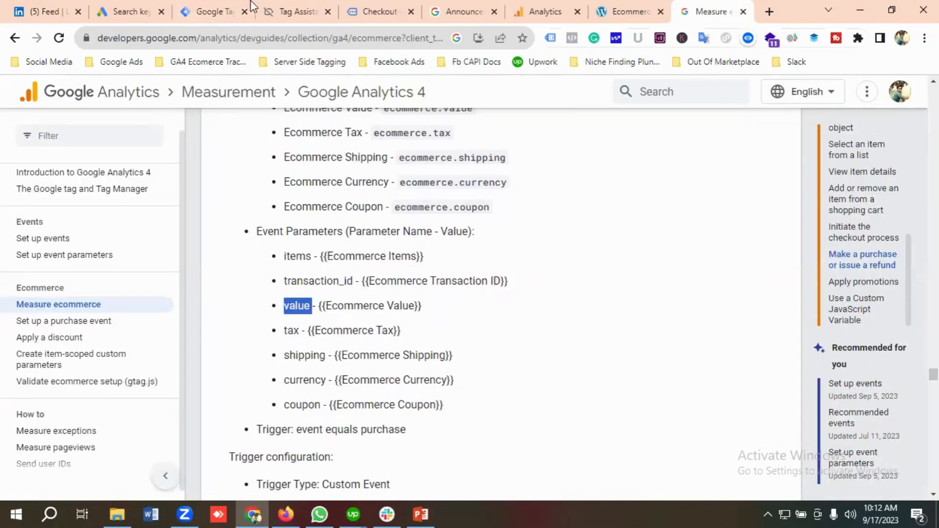
click(212, 7)
click(318, 311)
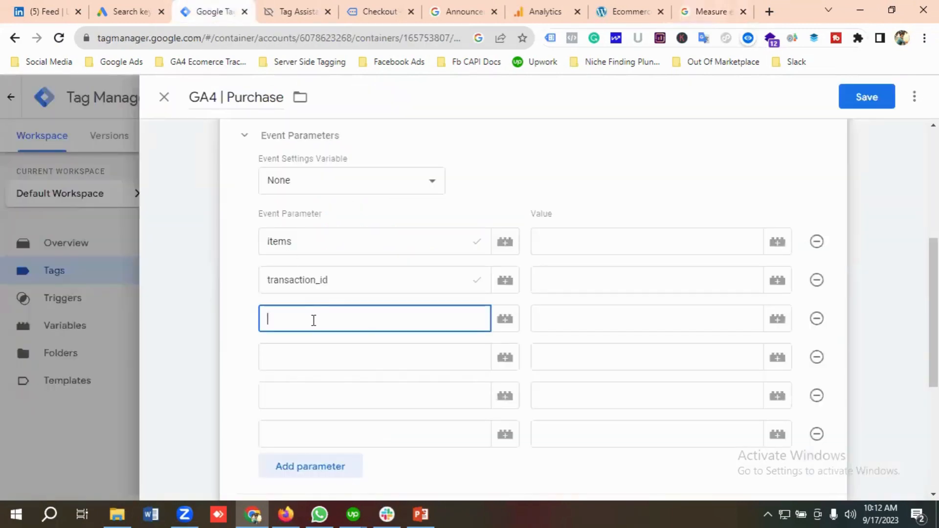
key(ctrl+v)
Copy the parameter name tax from the GA4 guide into the fourth event parameter row
click(307, 350)
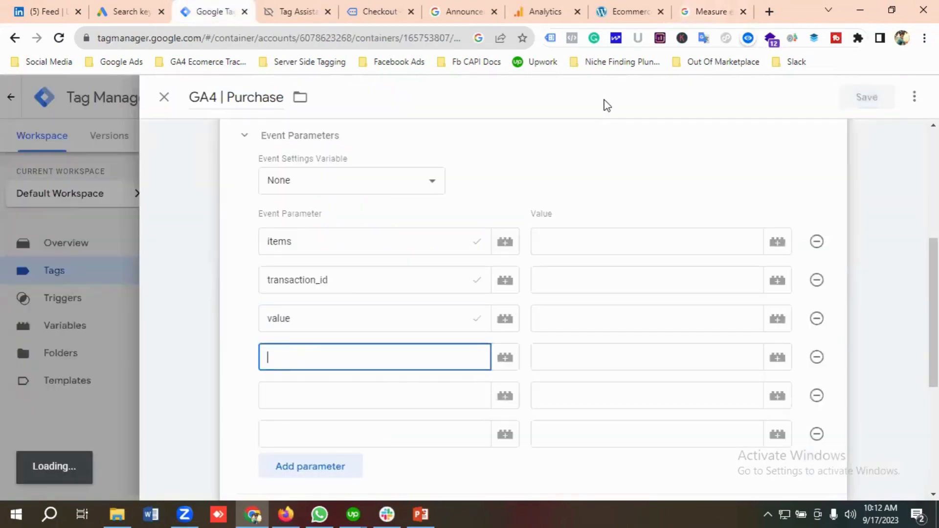
click(711, 12)
double_click(292, 330)
right_click(293, 334)
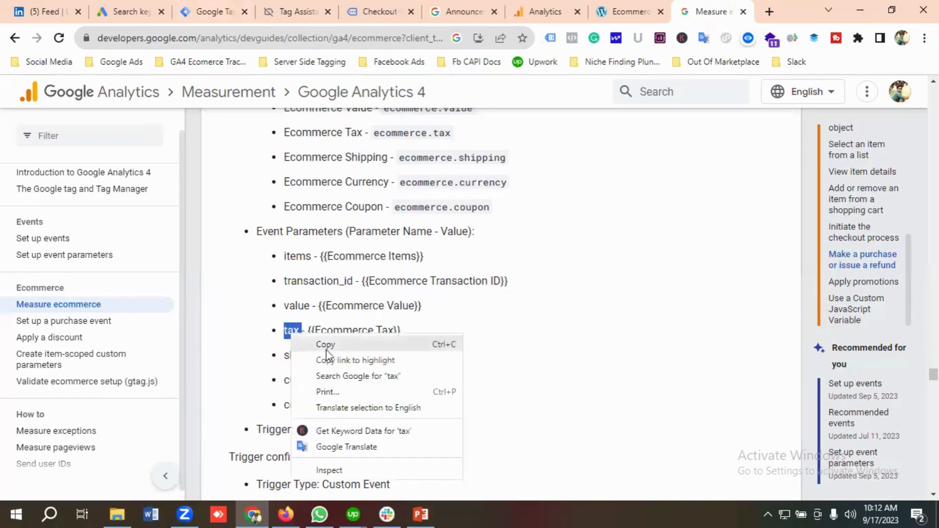
click(326, 344)
click(226, 11)
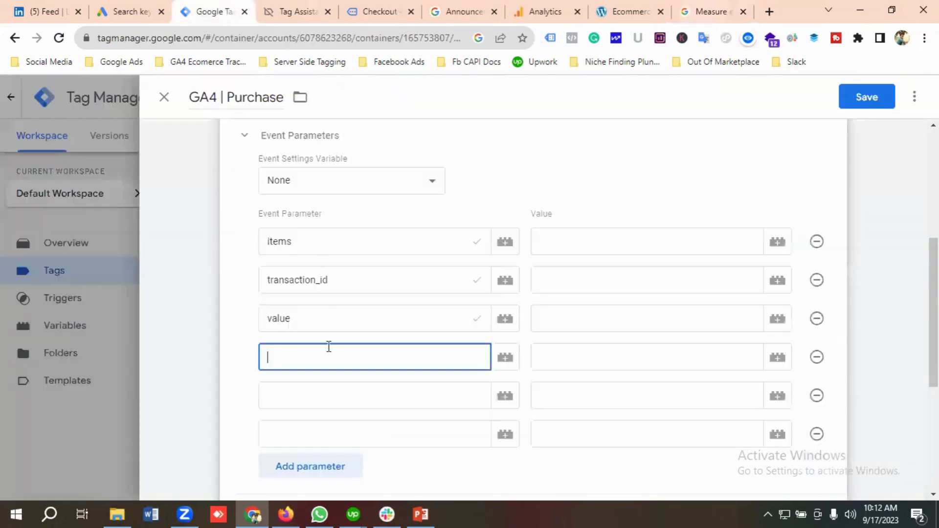
scroll(310, 359, down, 1)
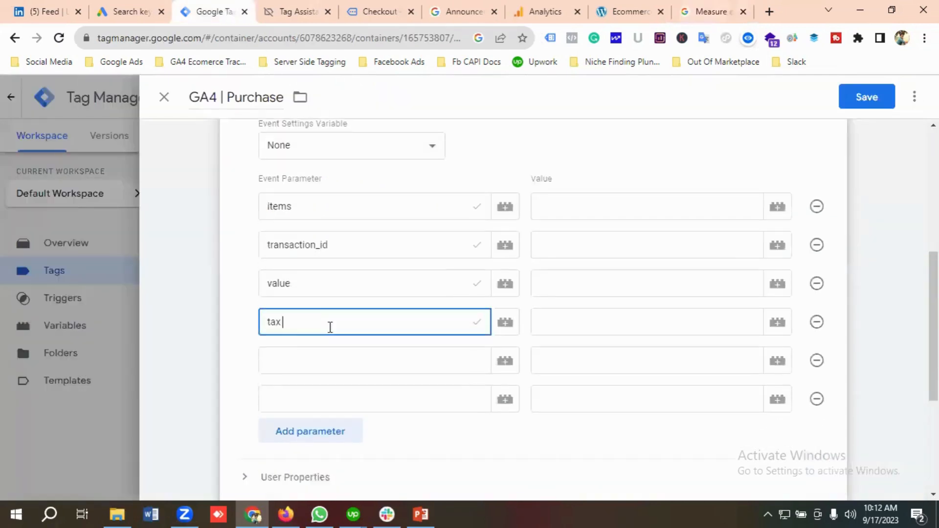
Copy the parameter name shipping from the GA4 guide into the fifth event parameter row
click(315, 325)
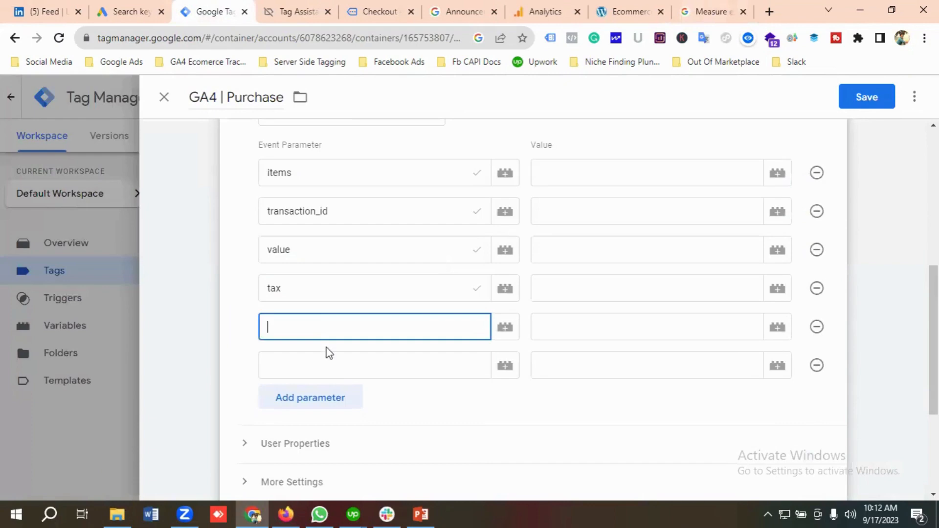
click(712, 12)
double_click(299, 355)
right_click(307, 356)
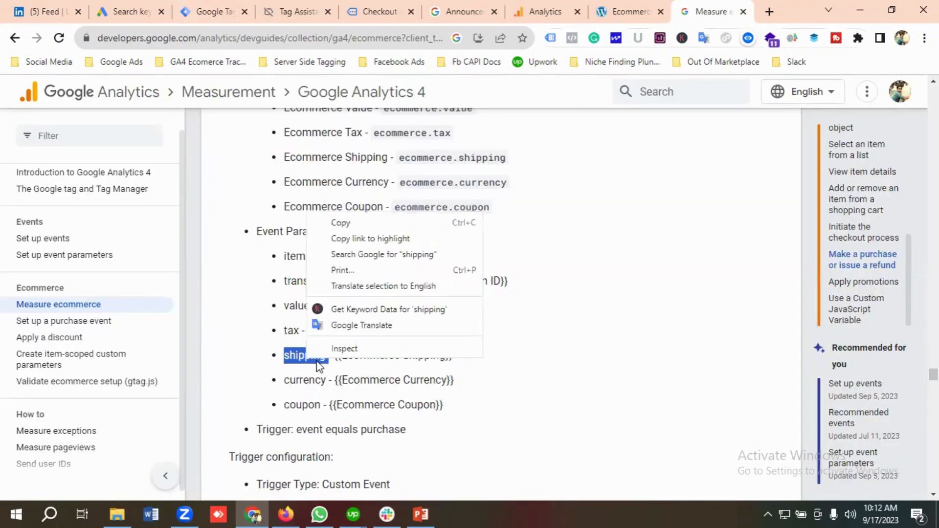
click(341, 223)
click(213, 11)
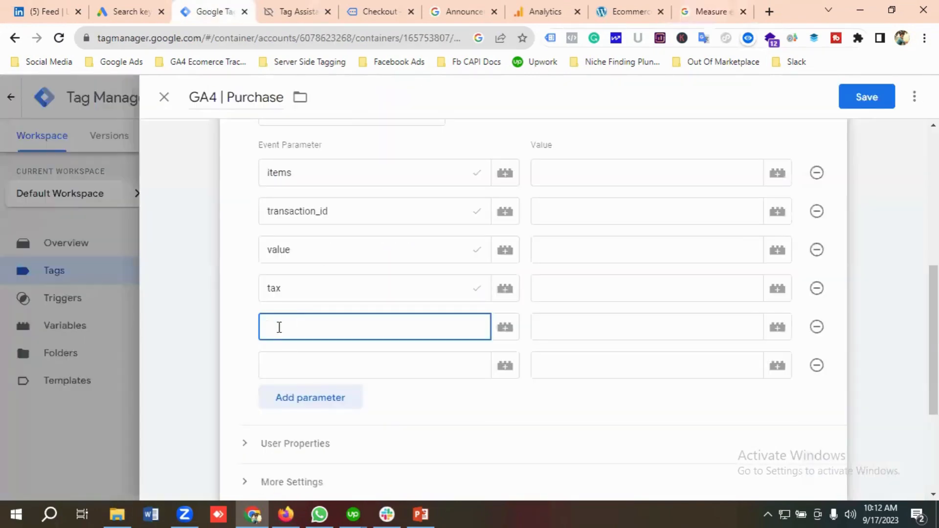
key(ctrl+v)
click(316, 378)
drag(302, 332, 249, 337)
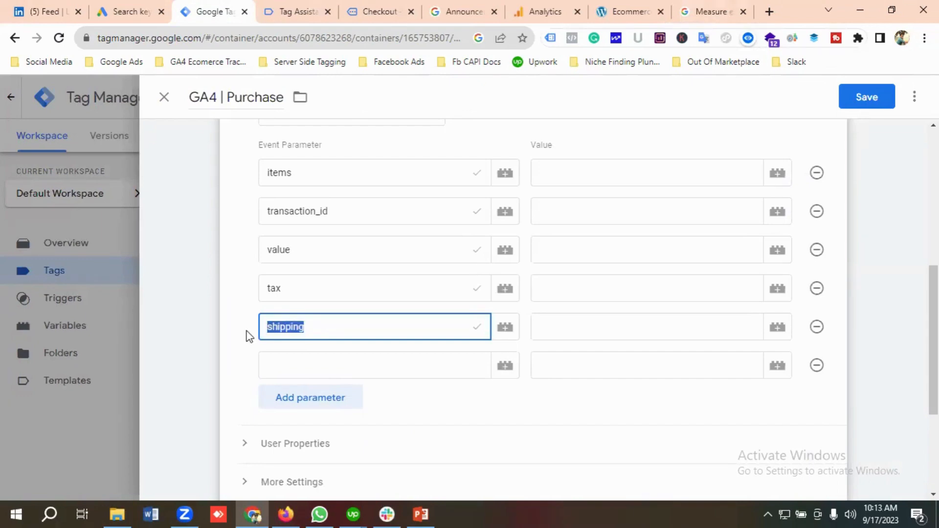
key(Right)
Copy the parameter name currency from the GA4 guide into the sixth event parameter row
click(298, 361)
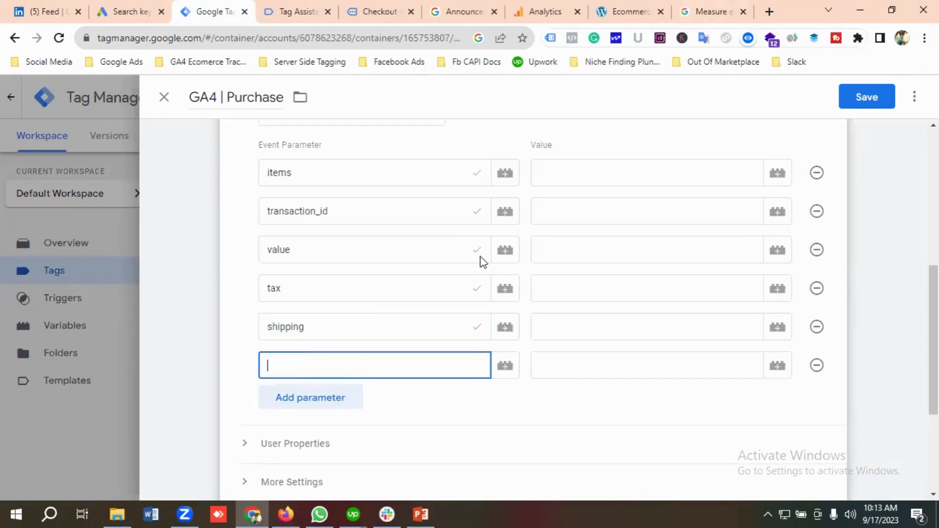
click(710, 11)
double_click(307, 380)
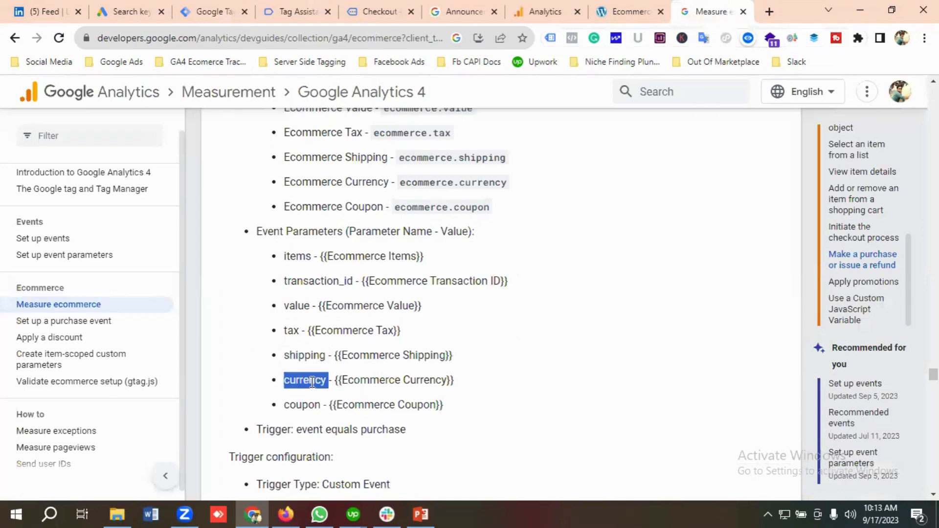
right_click(310, 381)
click(345, 247)
click(205, 12)
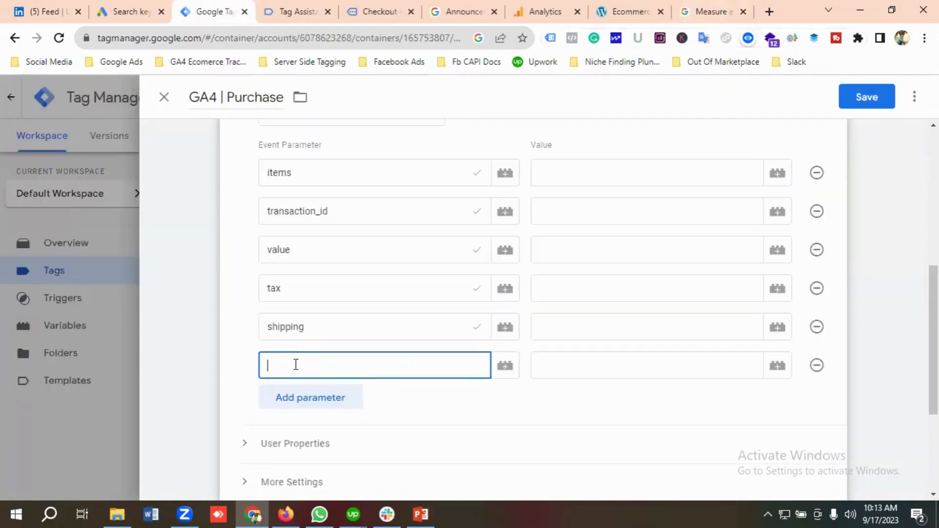
key(ctrl+v)
Add a seventh event parameter row and fill in the parameter name coupon, copied from the GA4 guide
click(295, 394)
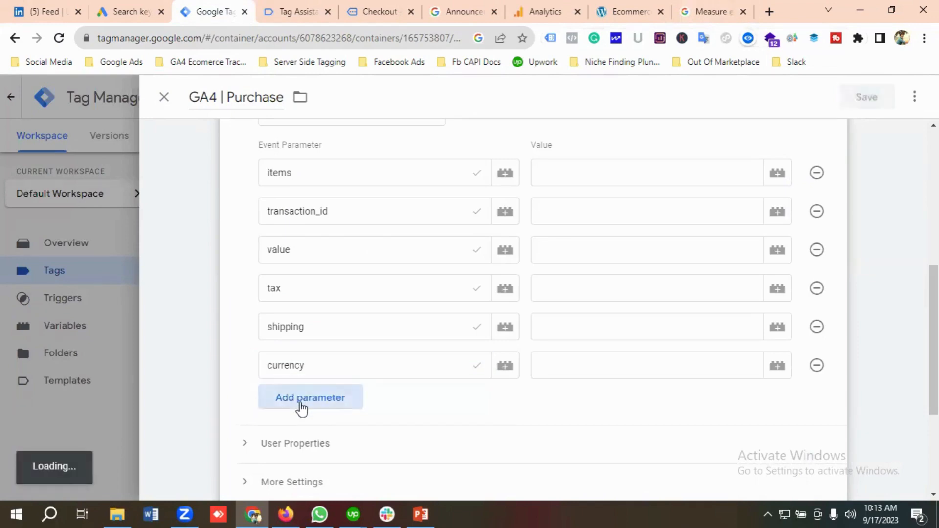
click(302, 397)
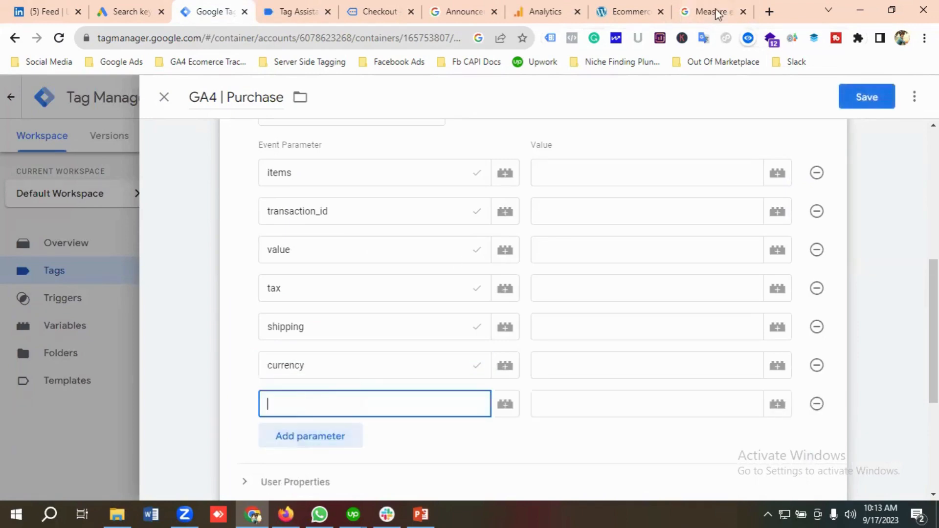
key(ctrl+9)
double_click(303, 405)
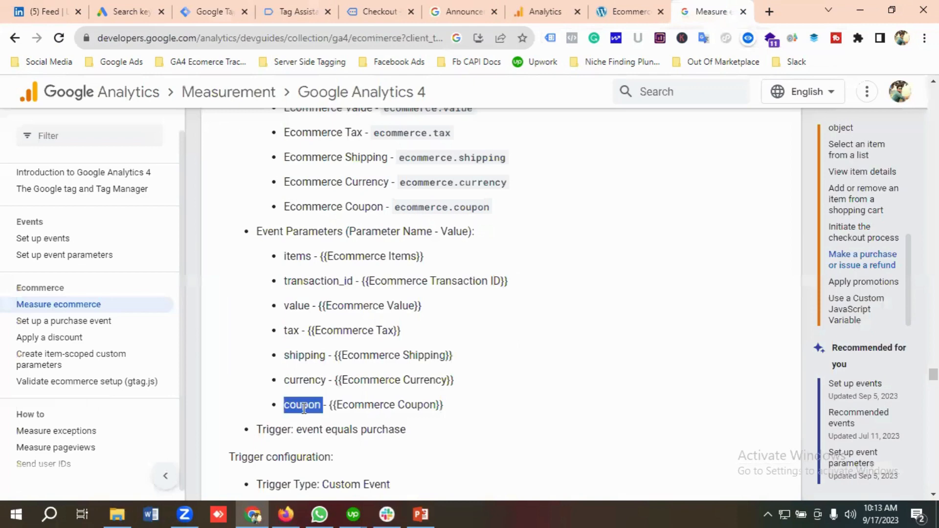
right_click(304, 405)
click(341, 274)
click(211, 11)
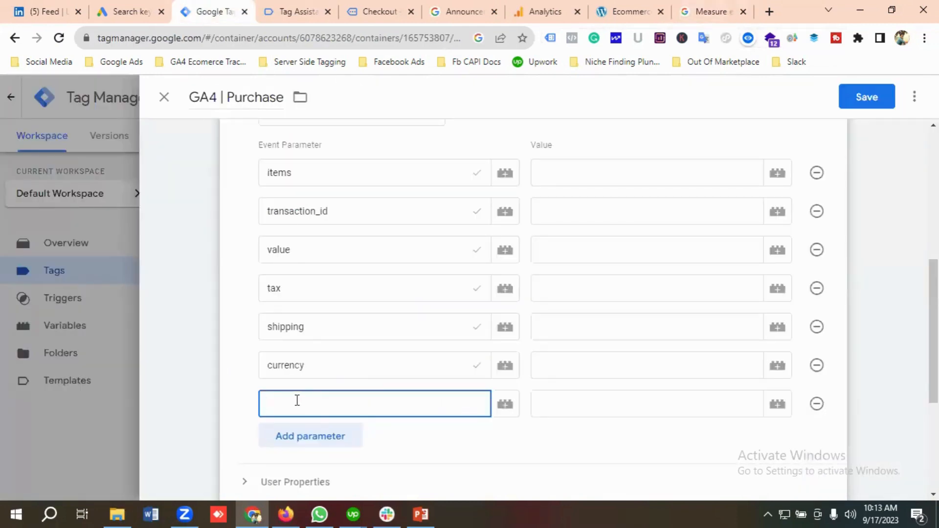
key(ctrl+v)
Assign the Ecommerce Items variable to the items parameter and Ecommerce Transaction ID to transaction_id
scroll(393, 377, up, 3)
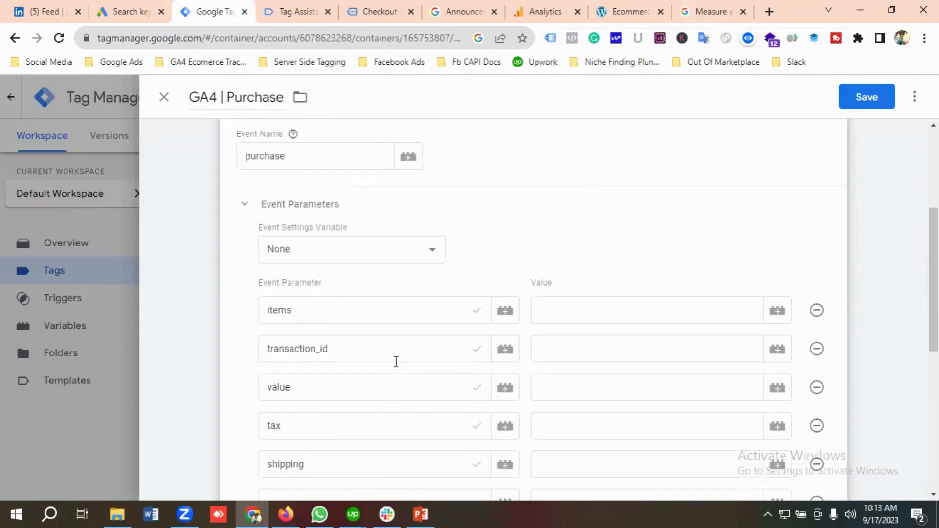
click(565, 312)
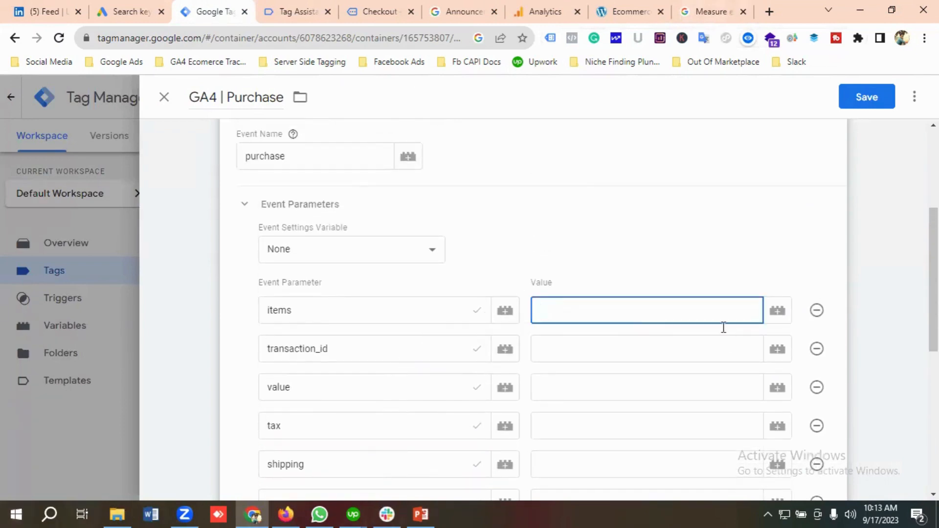
click(778, 311)
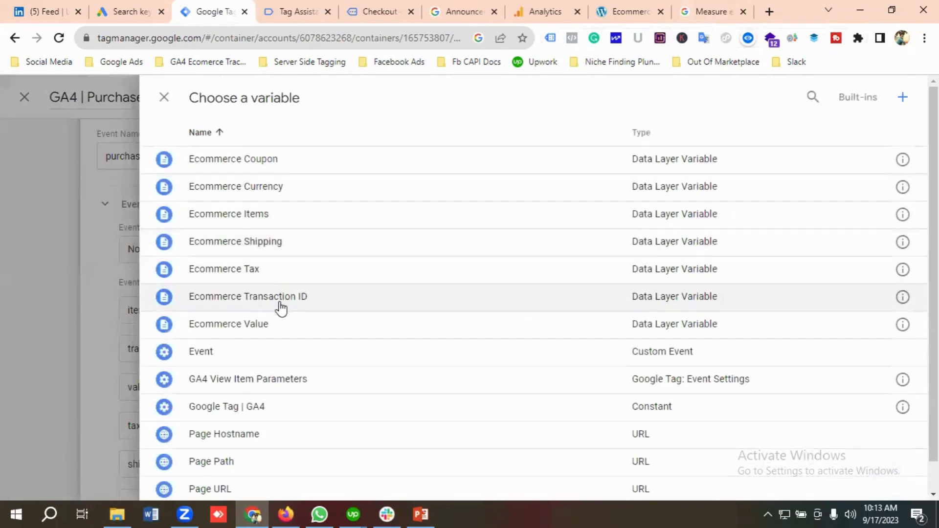
click(253, 213)
click(578, 343)
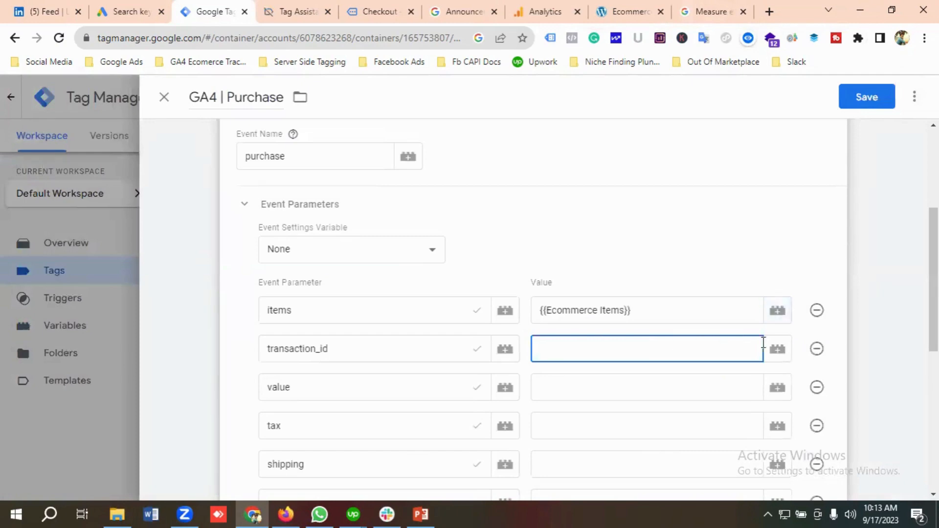
click(773, 351)
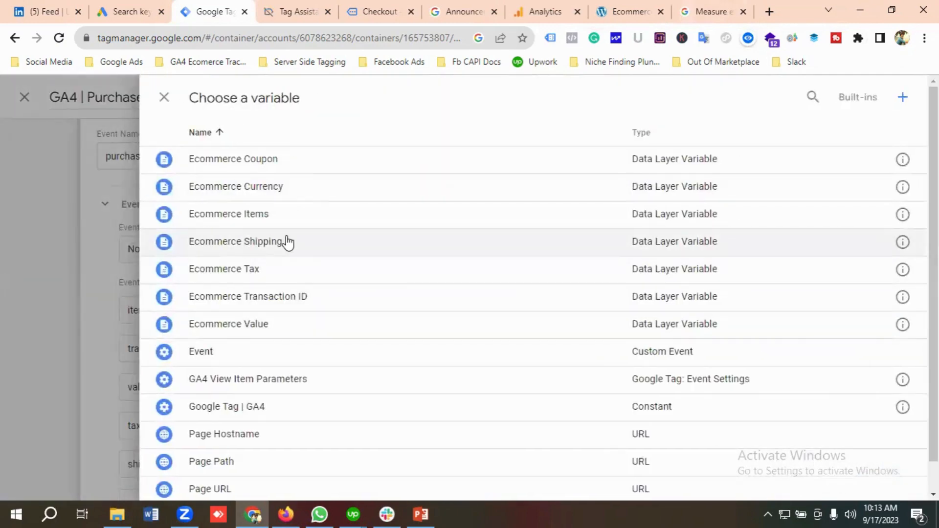
click(282, 307)
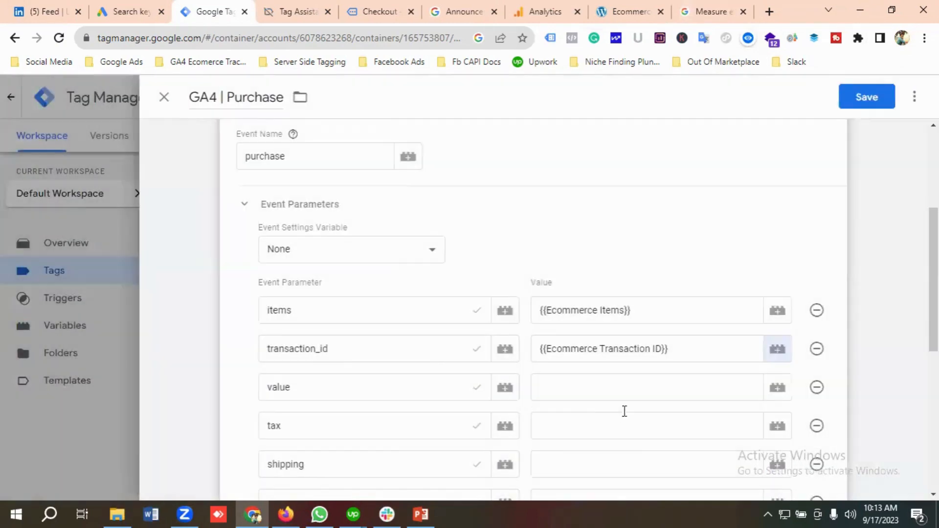
Assign the Ecommerce Value variable to the value parameter and Ecommerce Tax to the tax parameter
click(621, 388)
click(777, 387)
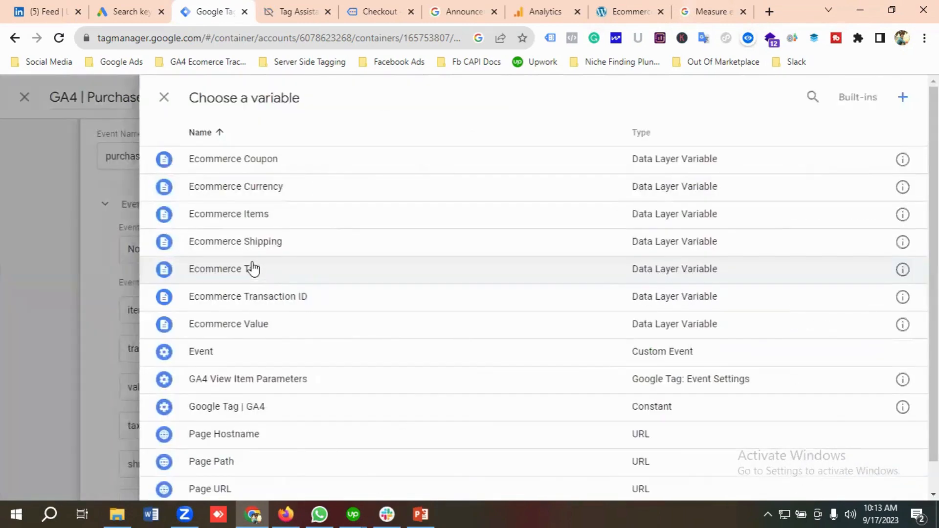
click(264, 327)
scroll(495, 358, down, 1)
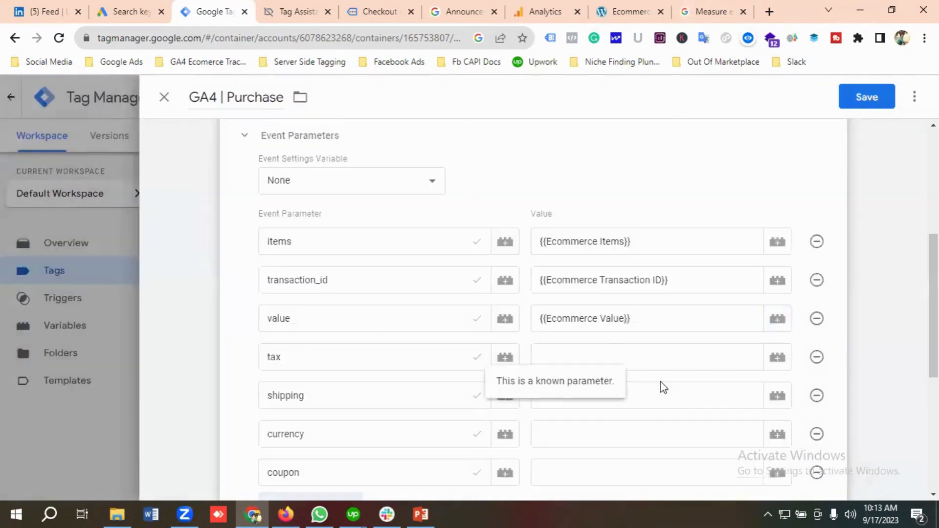
click(653, 362)
click(777, 357)
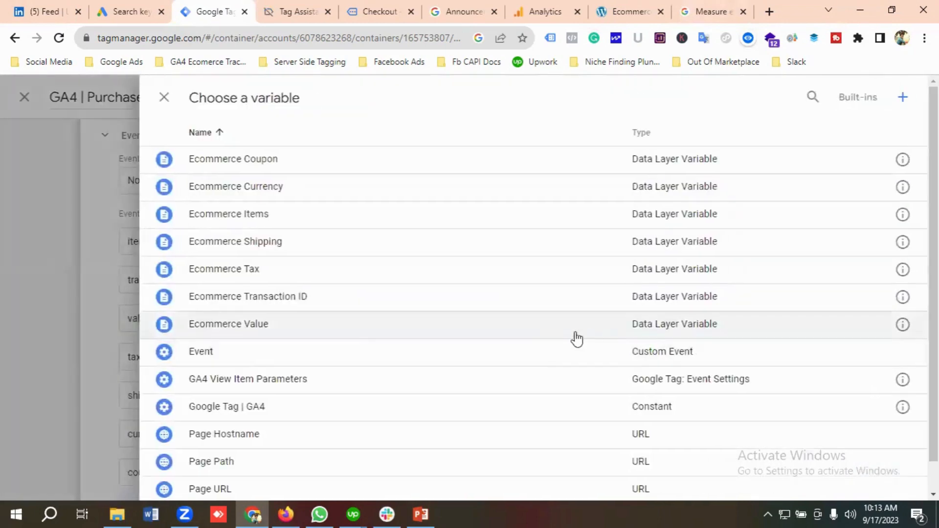
click(240, 272)
Assign the Ecommerce Shipping variable to the shipping parameter and Ecommerce Currency to the currency parameter
click(591, 395)
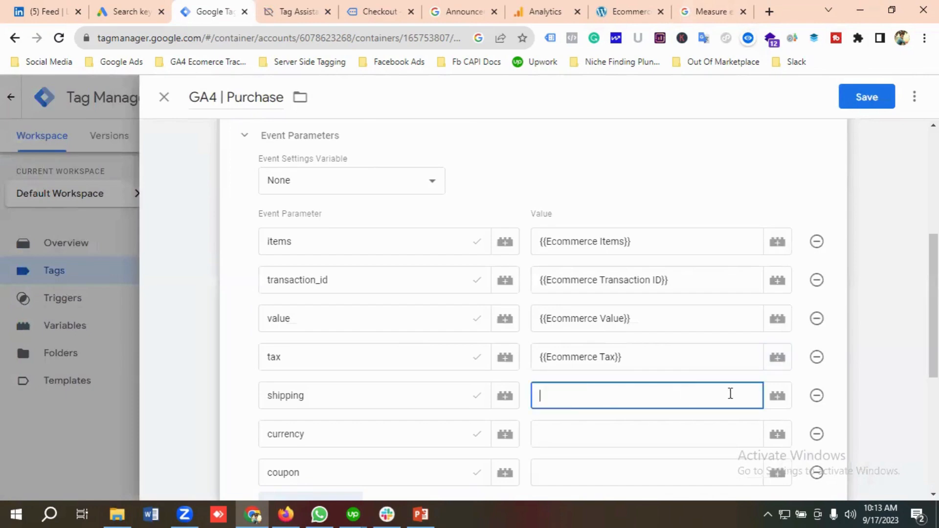
click(777, 395)
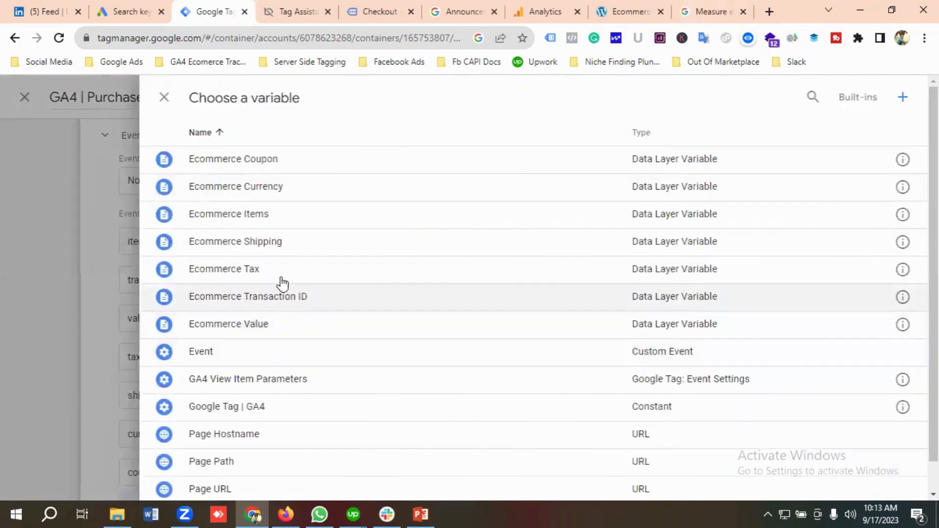
click(320, 244)
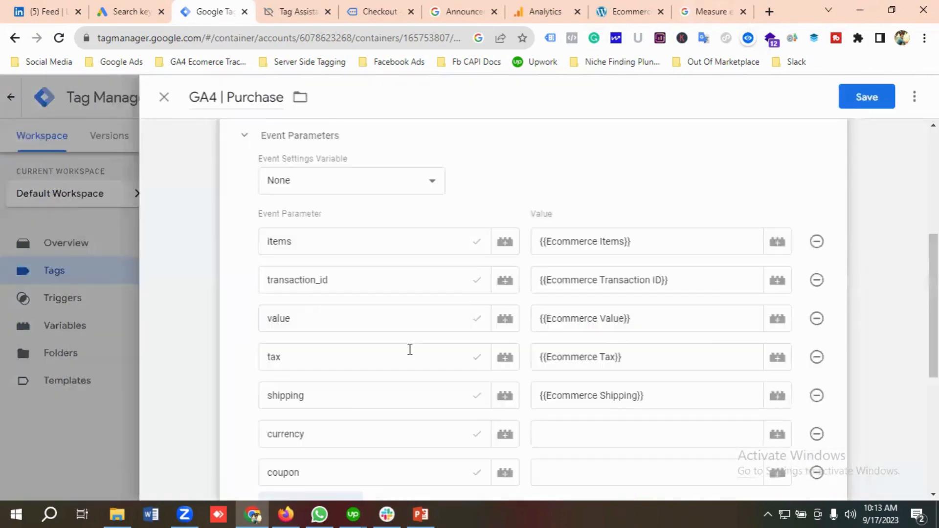
scroll(409, 350, down, 2)
click(572, 366)
click(777, 367)
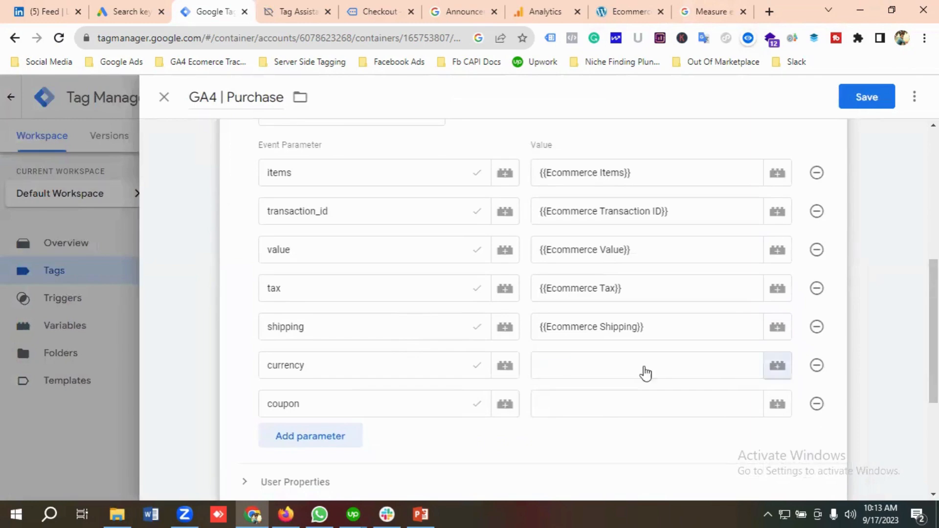
click(286, 198)
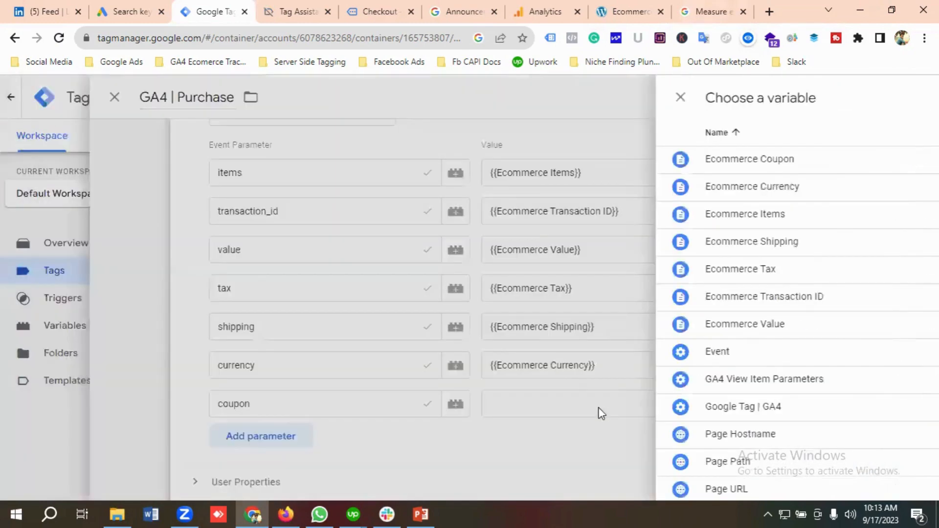
Assign the Ecommerce Coupon variable to the coupon parameter
click(606, 400)
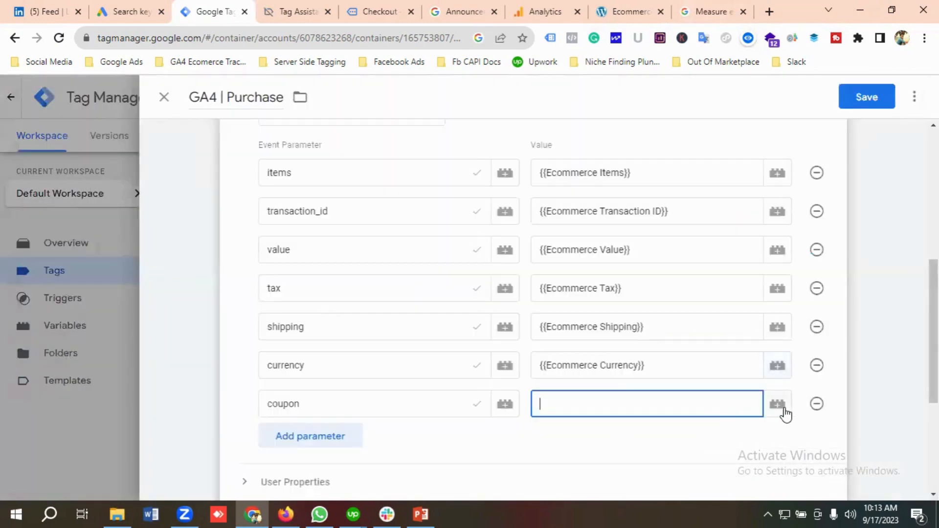
click(779, 406)
click(337, 159)
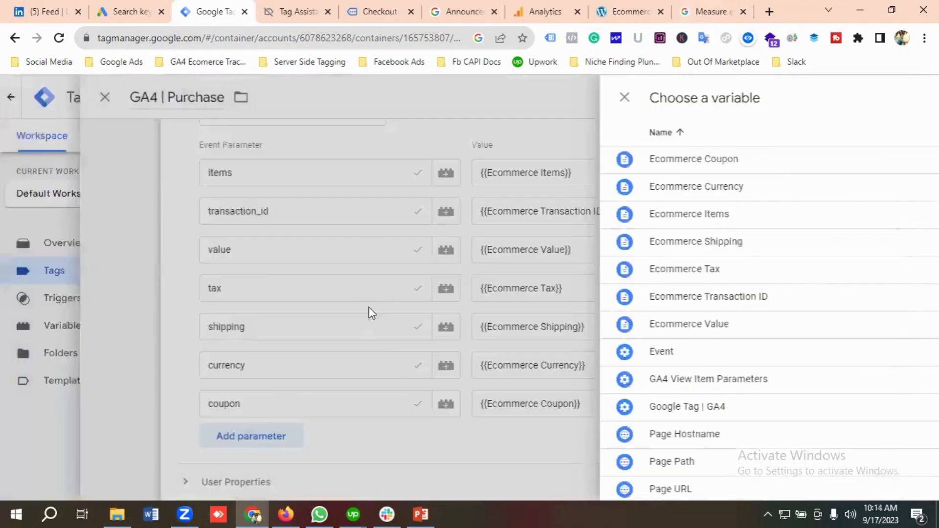
Replace the tag's Add To Trigger firing trigger with Purchase Trigger and save the GA4 | Purchase tag
scroll(398, 386, up, 3)
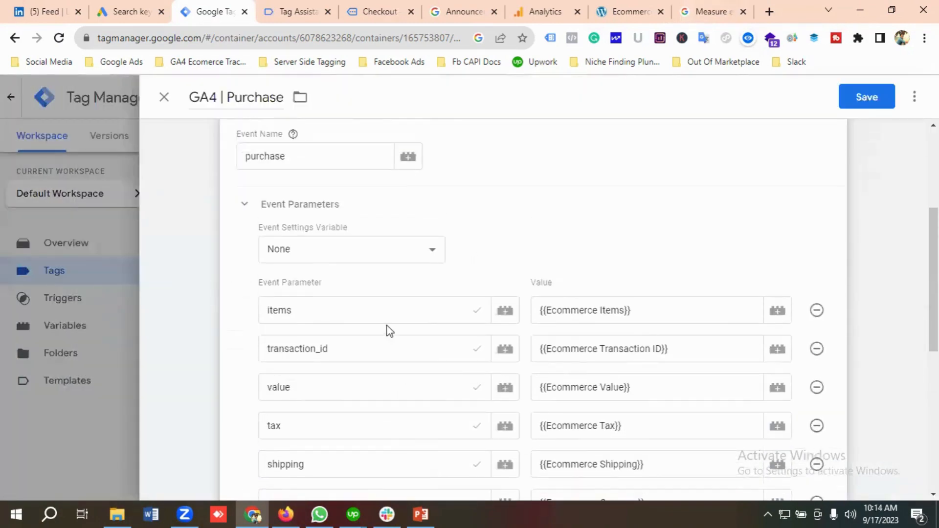
scroll(434, 323, down, 7)
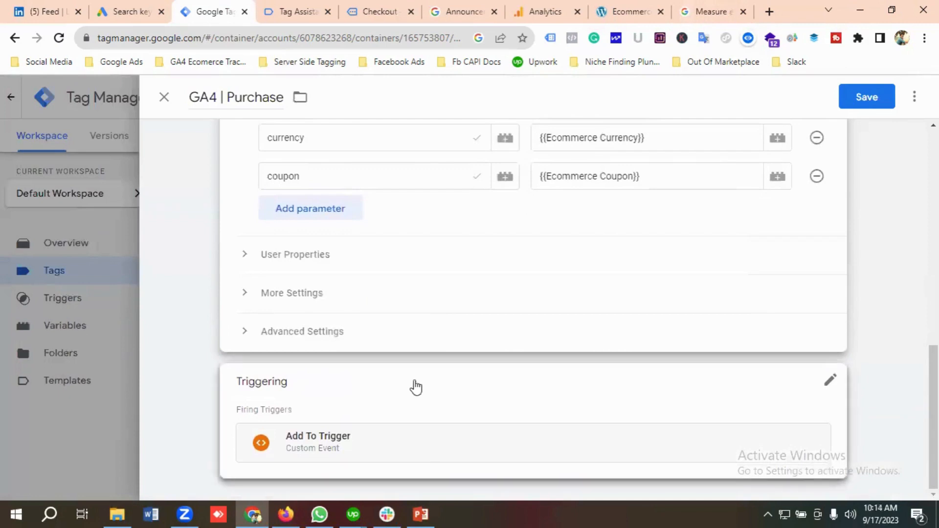
click(831, 381)
click(809, 413)
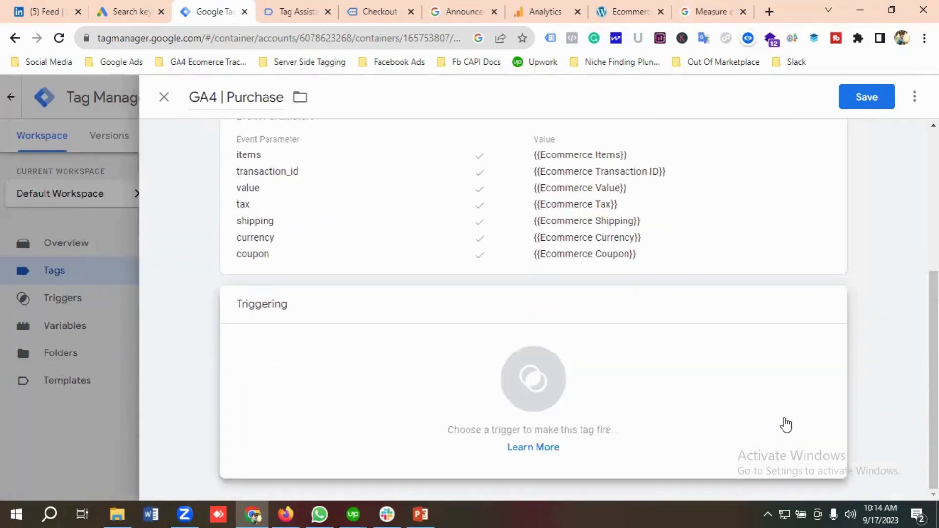
click(542, 384)
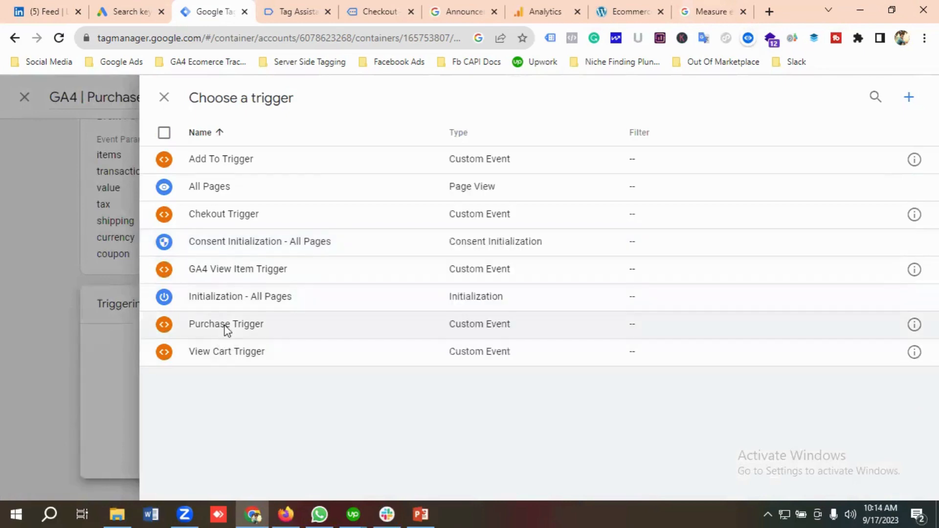
click(226, 328)
click(868, 98)
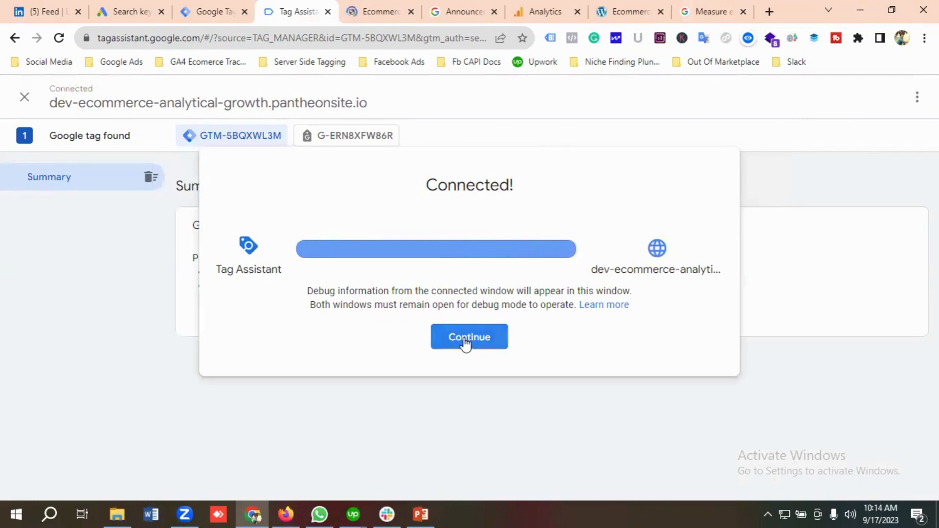
Continue into the connected Tag Assistant debug session and open the Dark Brown Jeans product page on the store site
click(465, 344)
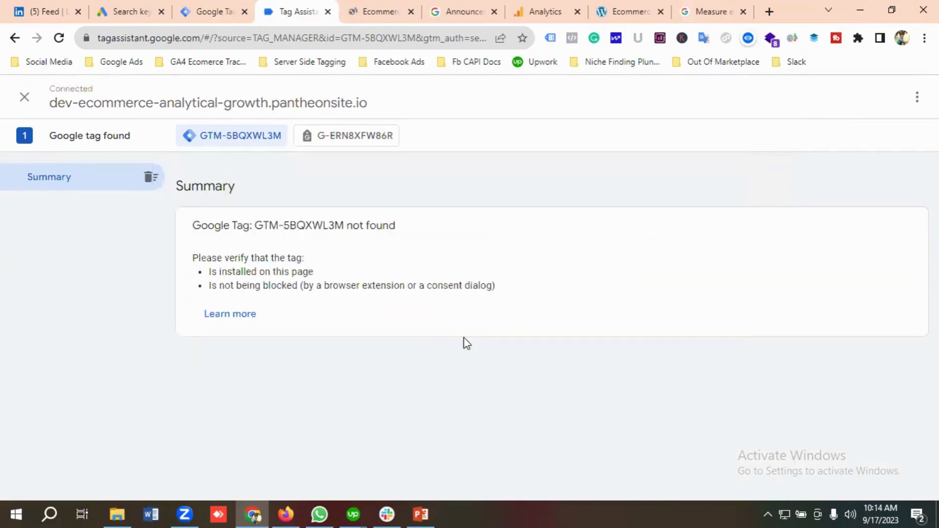
click(379, 13)
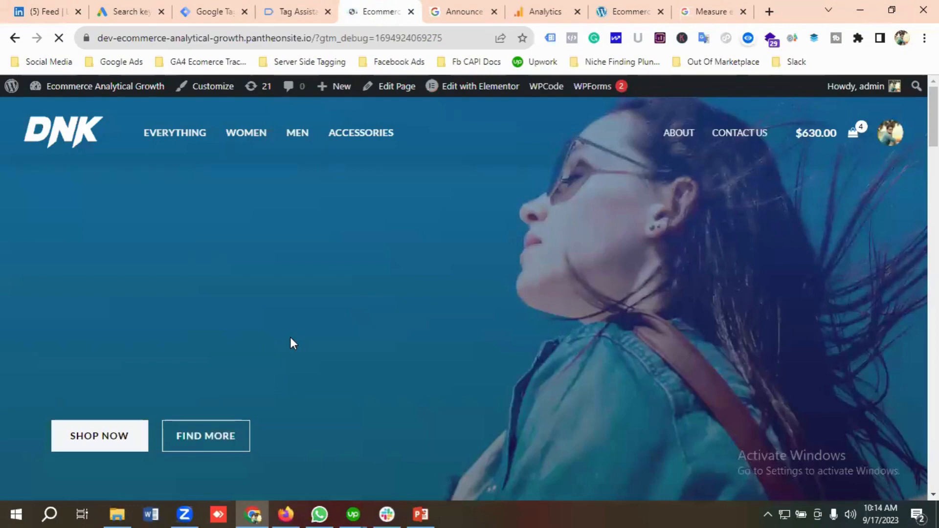
scroll(300, 357, down, 8)
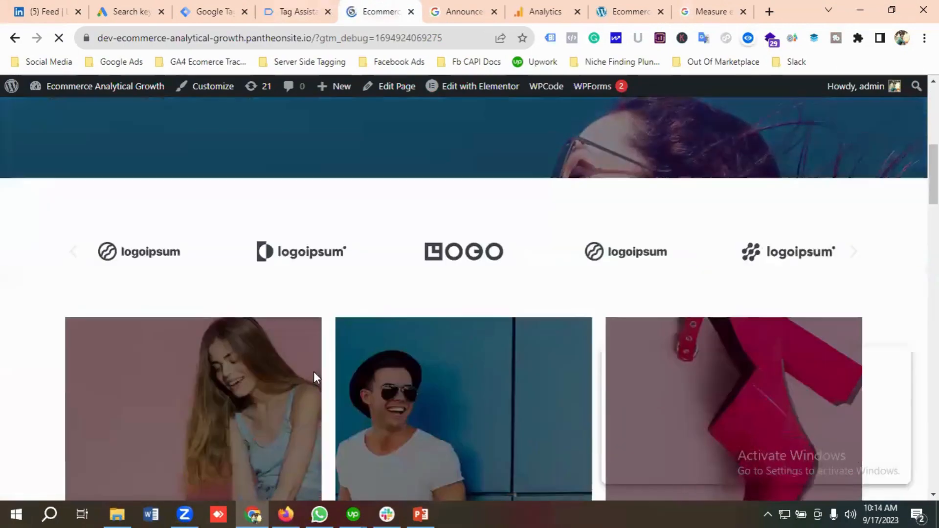
scroll(315, 377, down, 12)
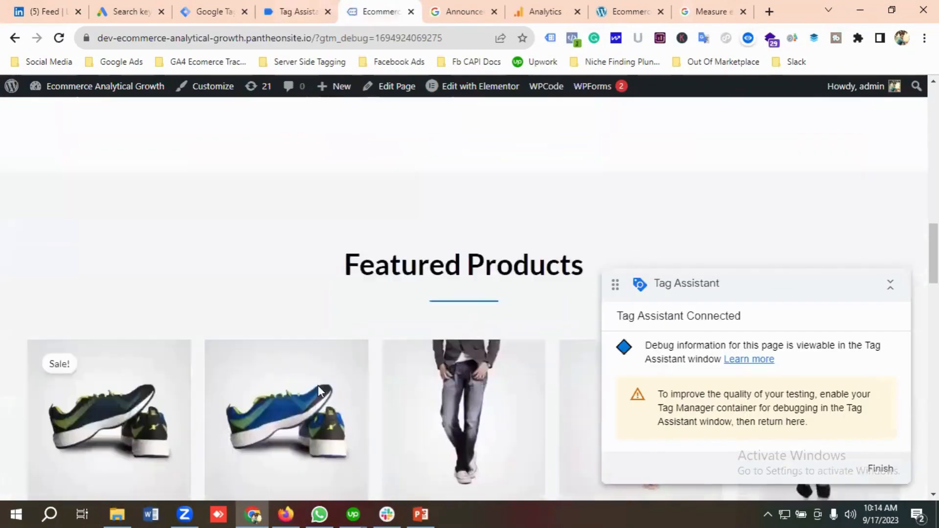
scroll(319, 391, down, 3)
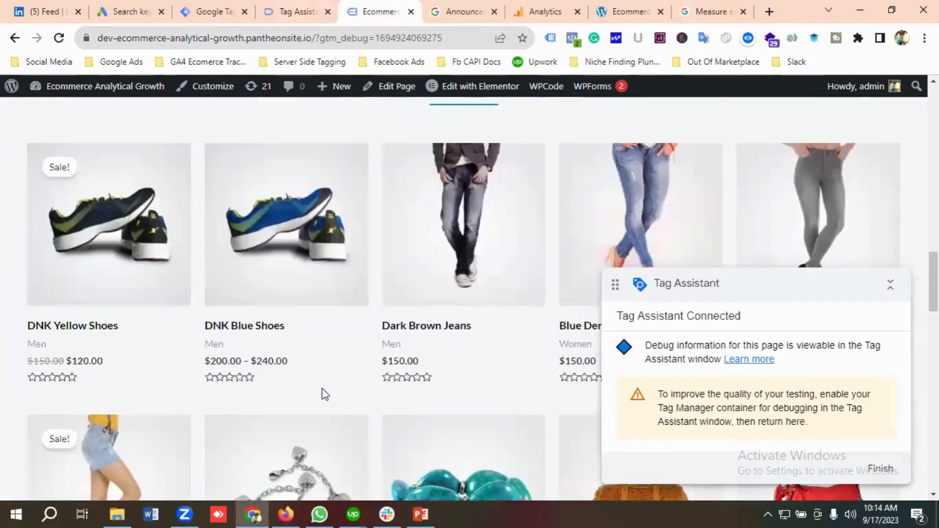
click(450, 268)
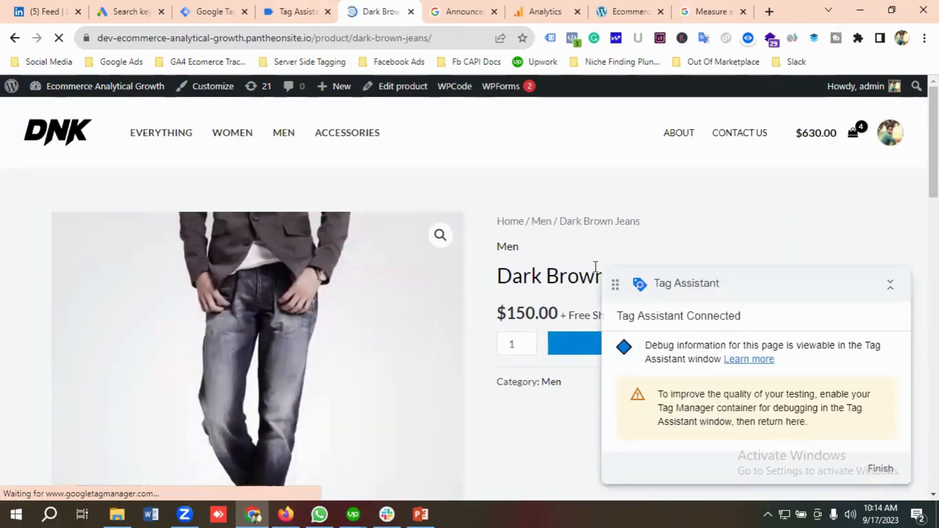
Add one pair of Dark Brown Jeans to the cart and open the cart page
scroll(591, 276, down, 1)
scroll(562, 275, down, 1)
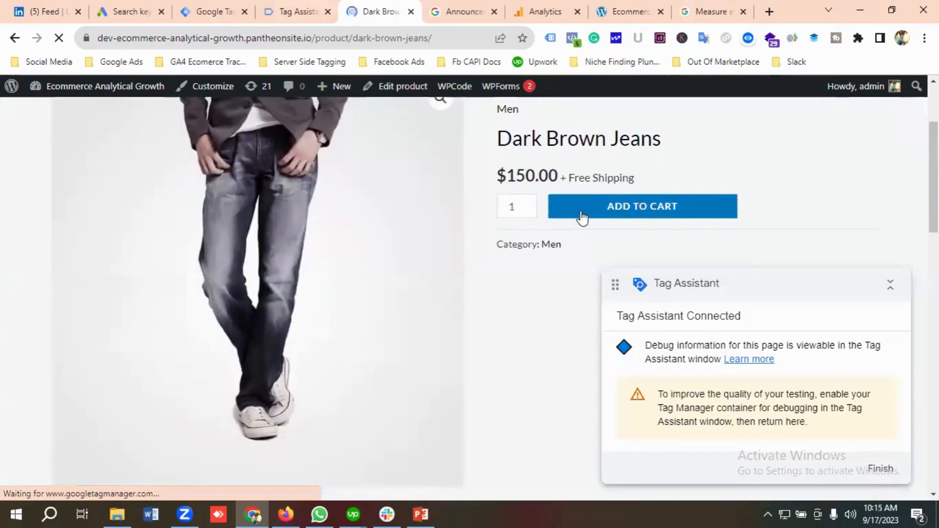
click(582, 218)
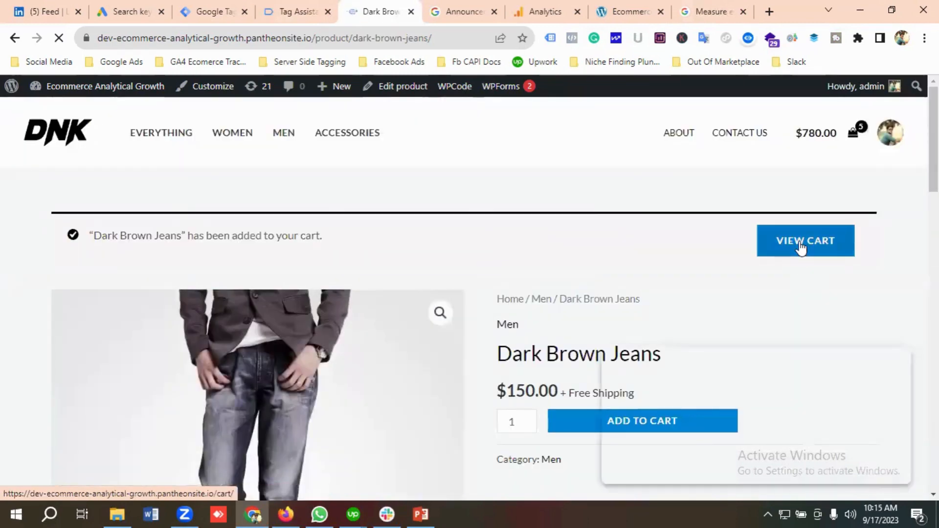
click(801, 240)
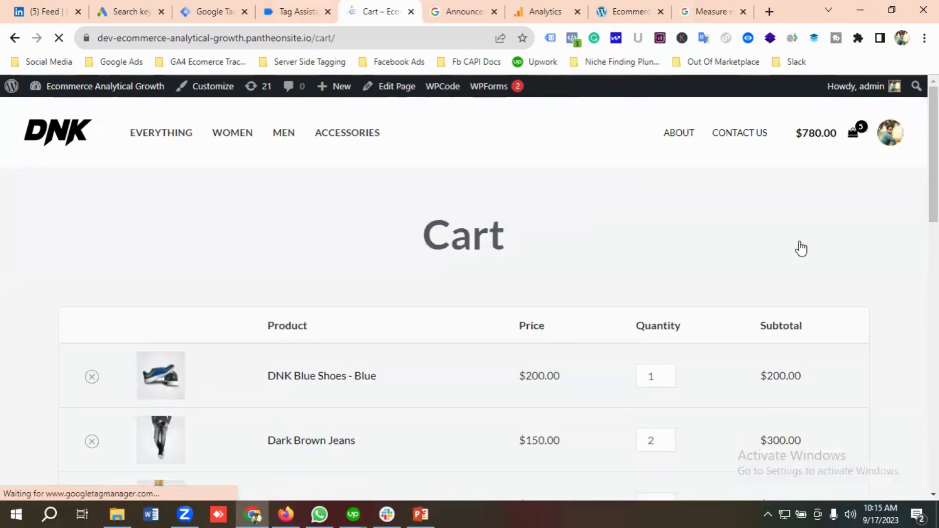
Proceed from the cart to checkout and place the cash-on-delivery order with the prefilled billing details
scroll(474, 315, down, 10)
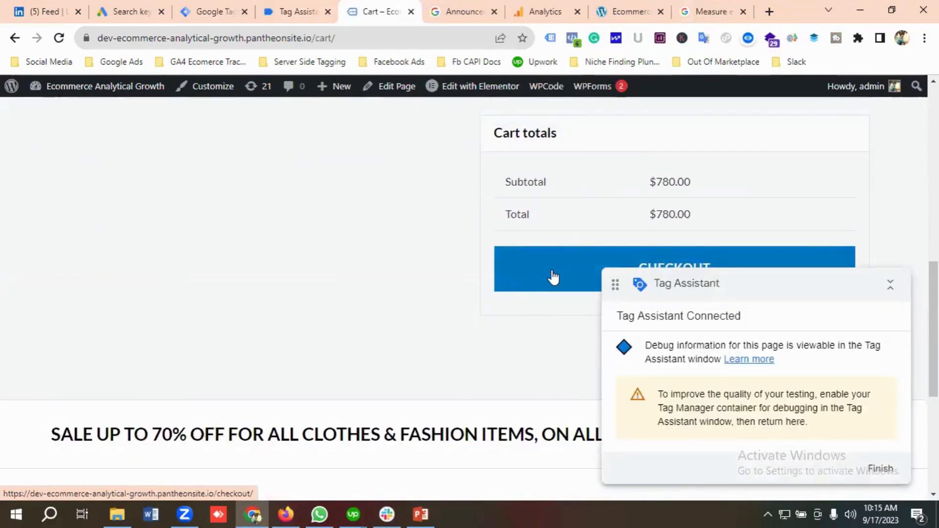
click(553, 278)
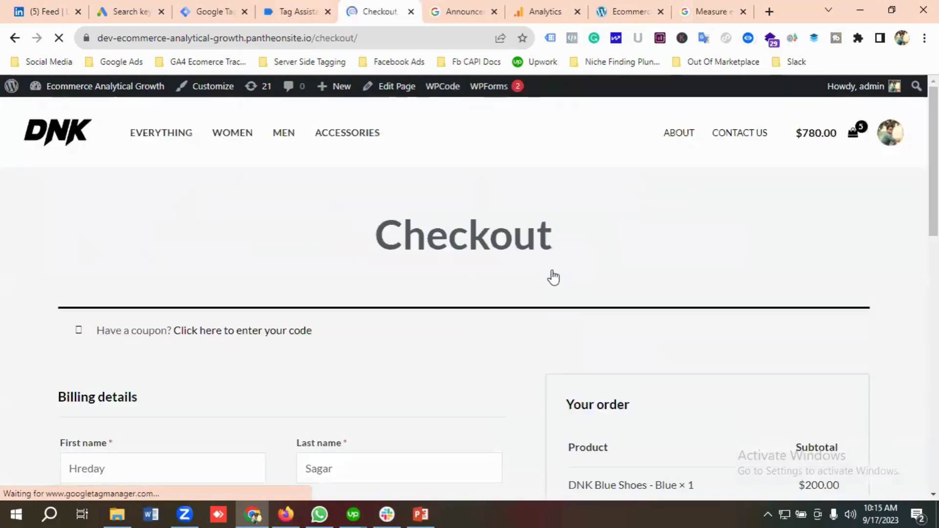
scroll(91, 366, down, 3)
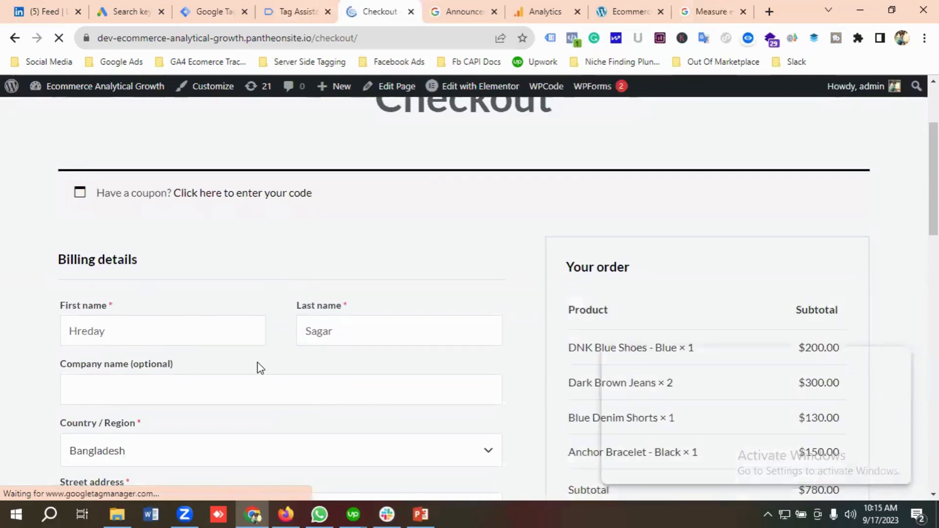
scroll(294, 360, down, 1)
scroll(313, 354, down, 9)
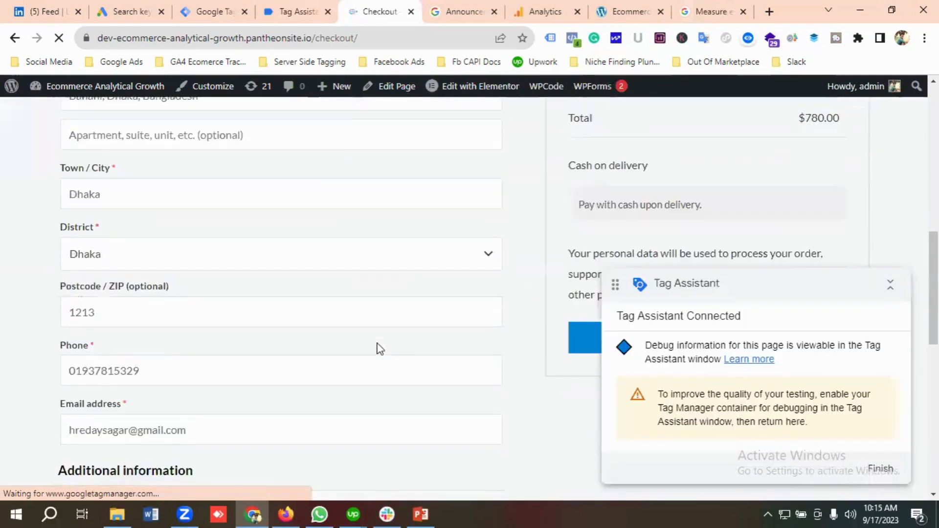
scroll(382, 348, down, 1)
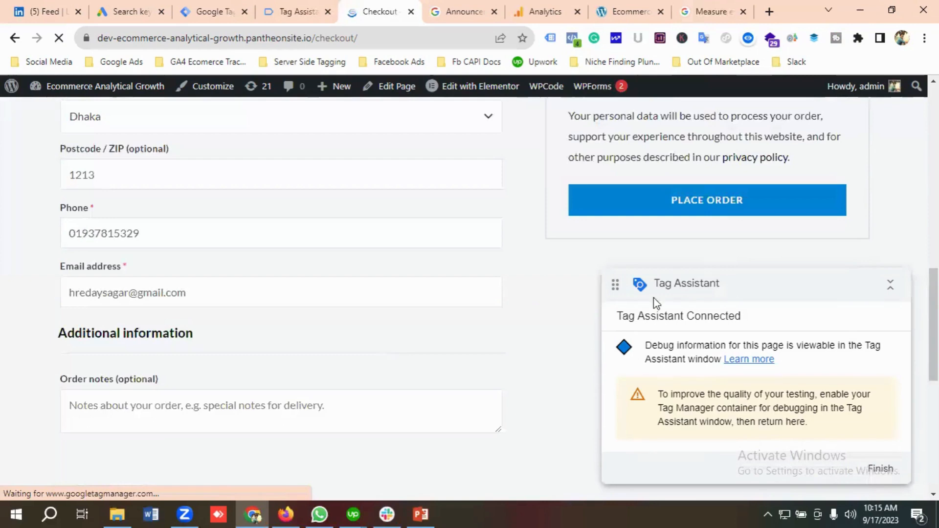
click(732, 204)
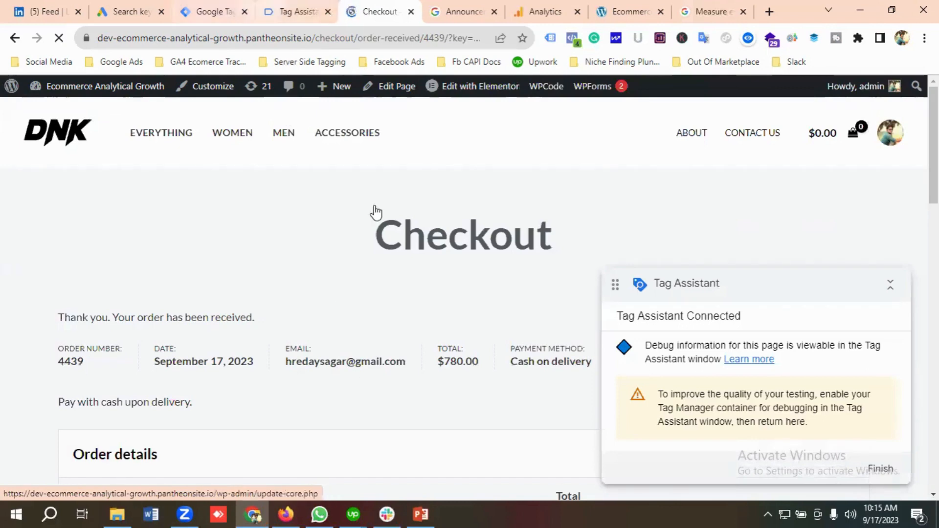
Switch to Tag Assistant and examine the purchase event's fired tags and ecommerce variable values
click(293, 11)
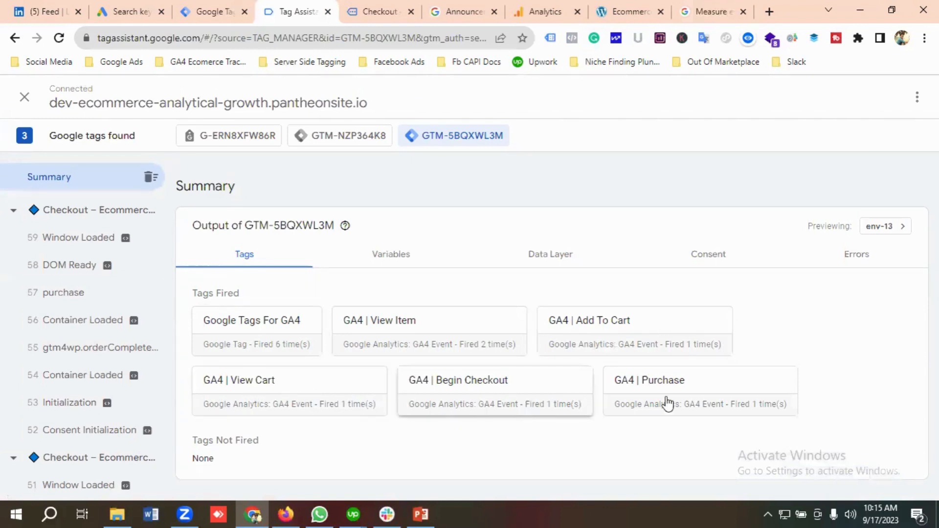
click(72, 296)
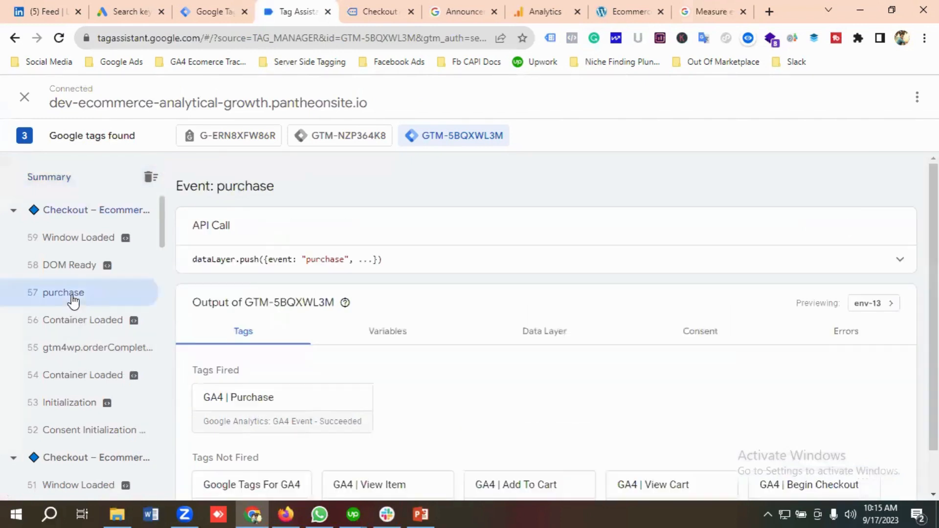
click(399, 344)
scroll(400, 345, down, 3)
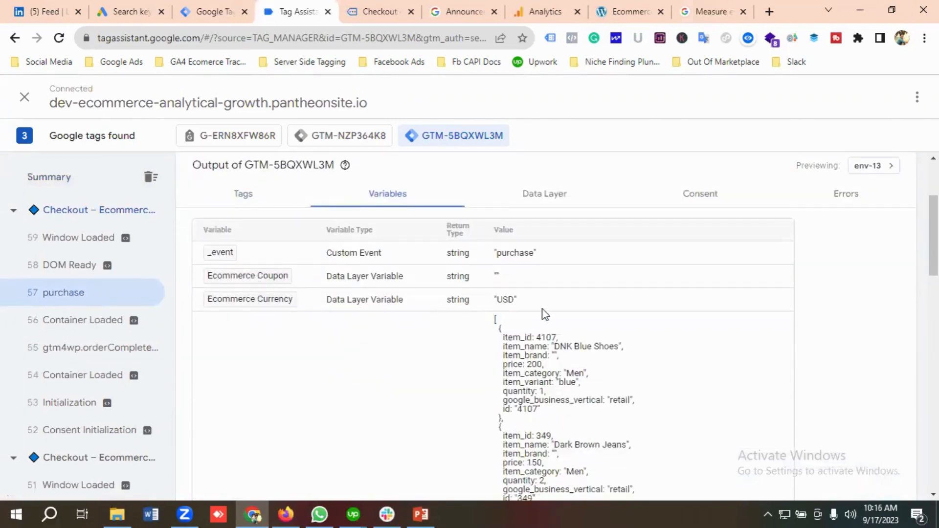
scroll(390, 349, down, 4)
scroll(403, 335, down, 4)
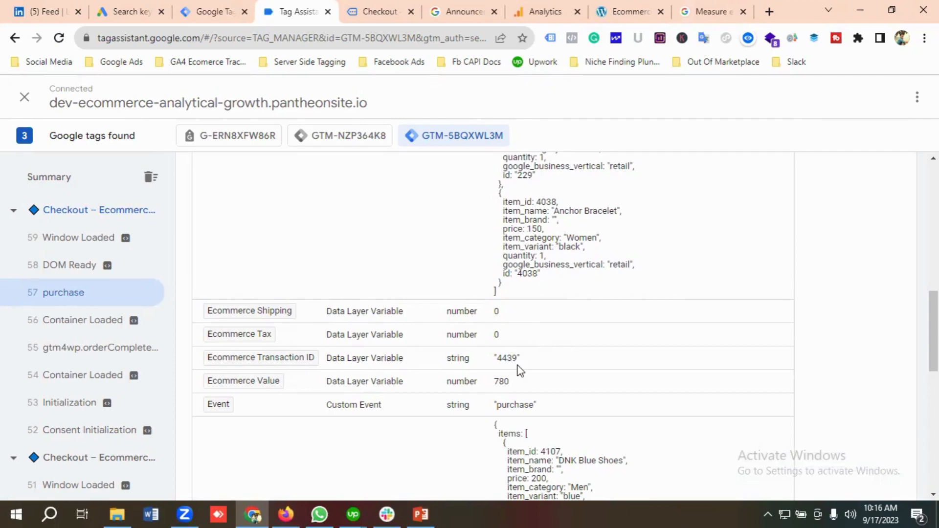
Compare the order number and total on the store's order confirmation page with the Ecommerce Transaction ID and Ecommerce Value variables in Tag Assistant
click(381, 10)
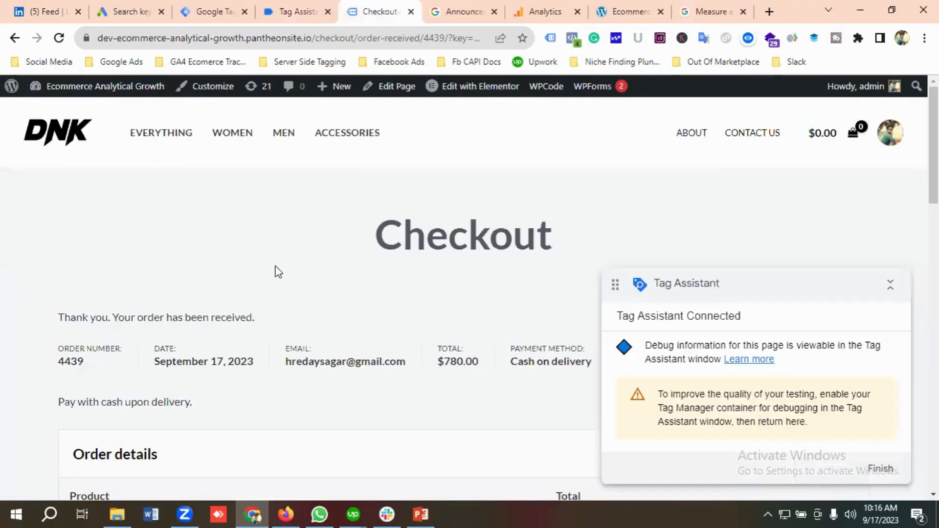
scroll(275, 270, down, 1)
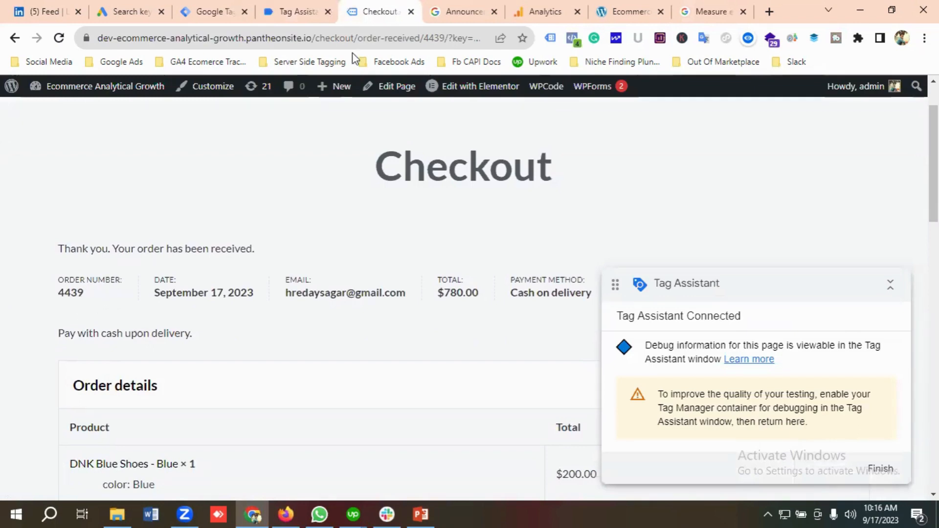
click(313, 12)
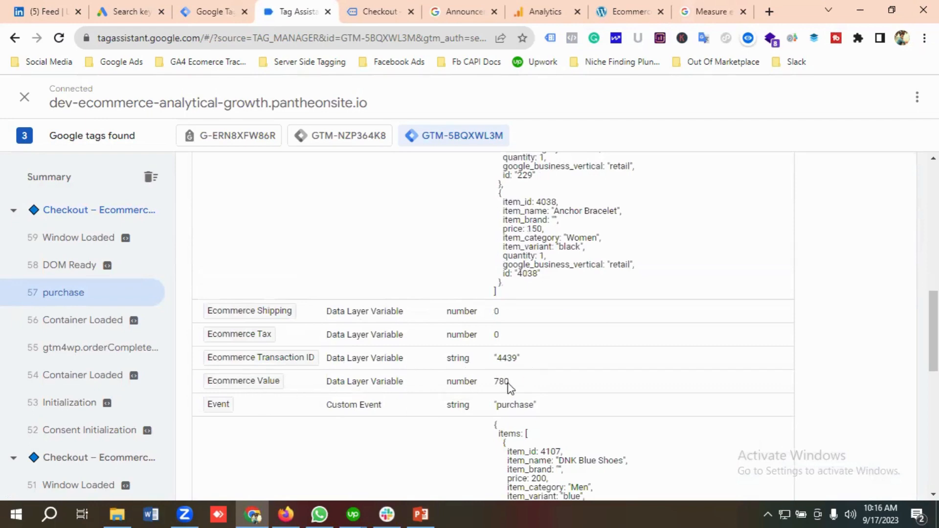
click(362, 11)
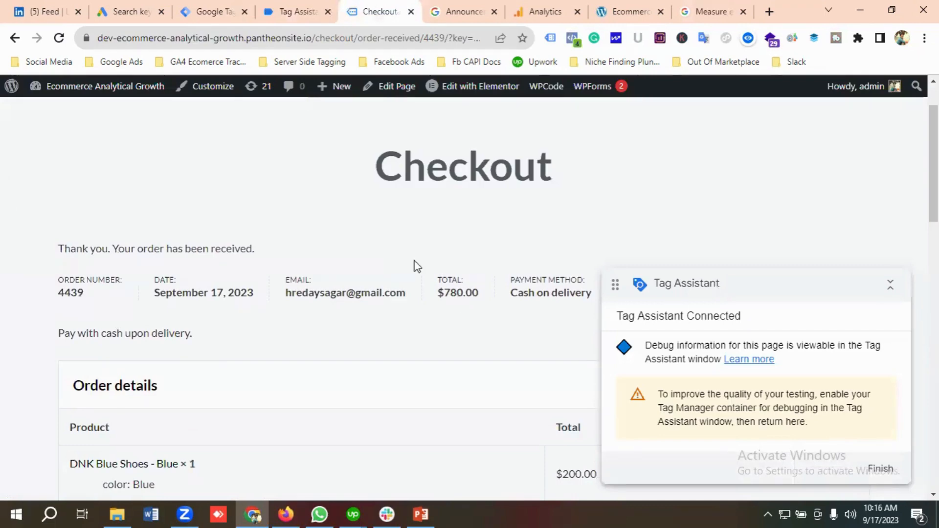
click(295, 13)
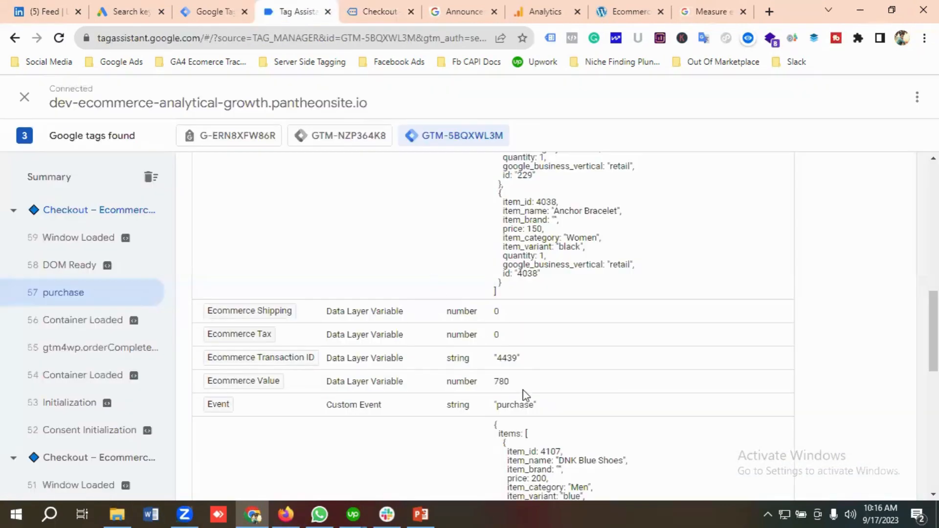
Review the remaining variables of the purchase event and return to the tags list in Google Tag Manager
scroll(529, 376, down, 1)
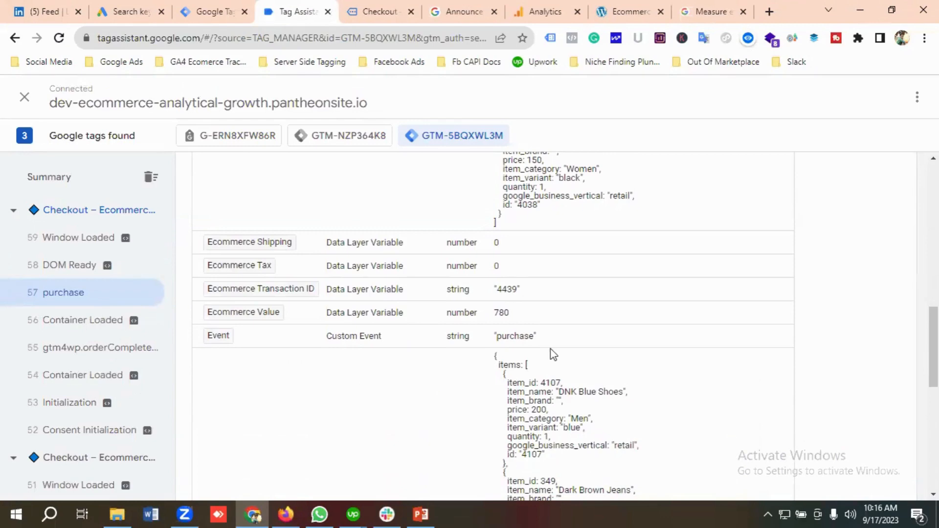
scroll(550, 349, down, 7)
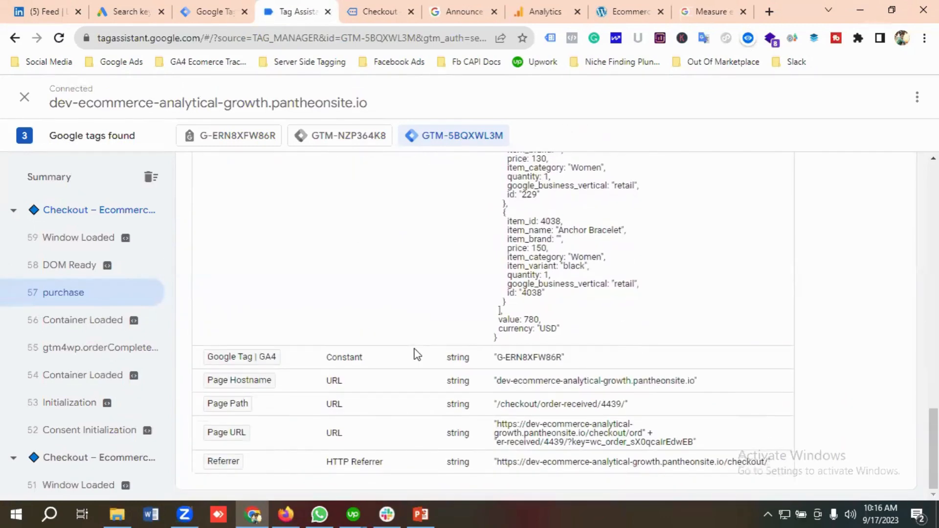
scroll(416, 354, up, 9)
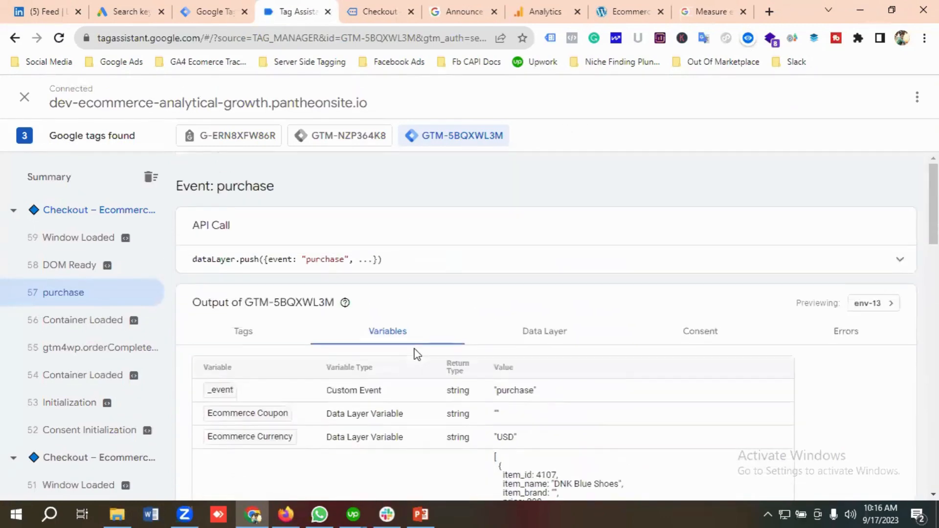
click(216, 10)
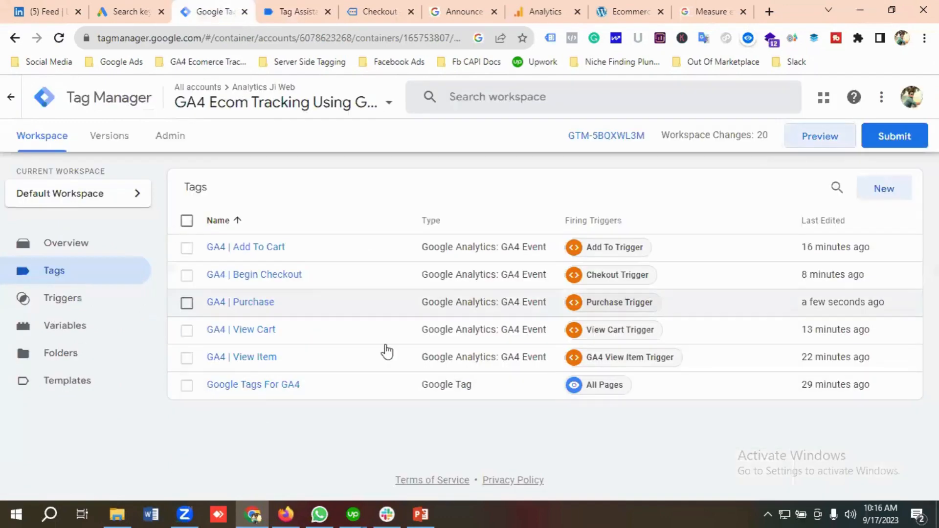